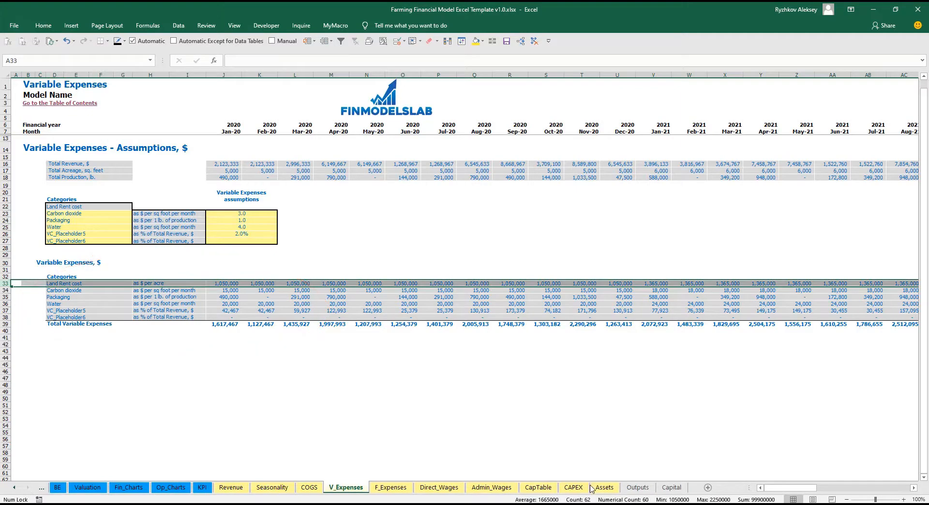
- Open the Assets sheet and inspect the owned land's capital expenditure formulas for Jan-20 and Jan-21
click(604, 487)
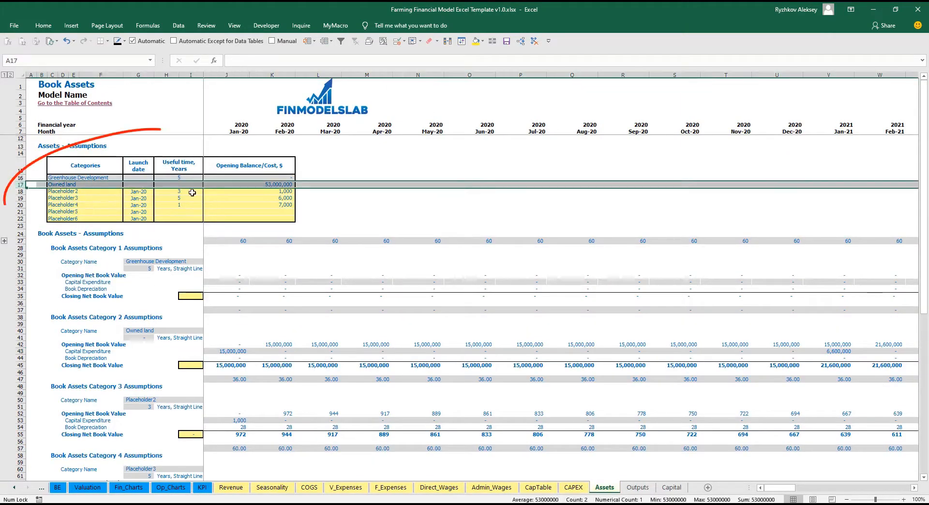
click(233, 351)
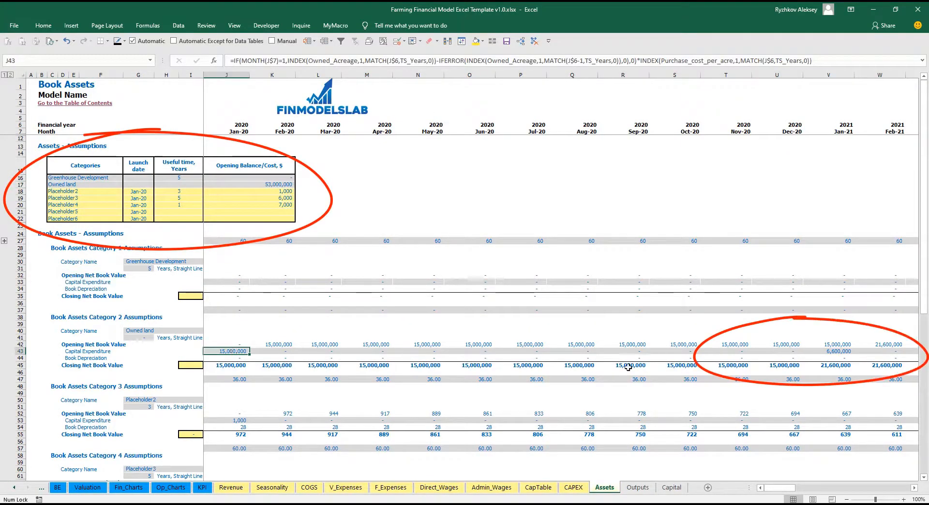
click(840, 351)
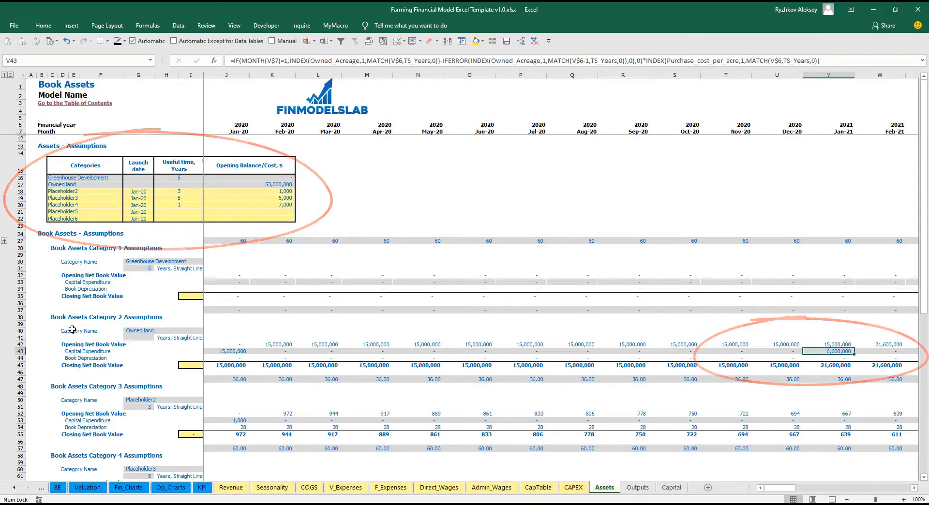
- Return to the beginning of the workbook's sheet list and open the DashBoard sheet
ctrl+click(14, 490)
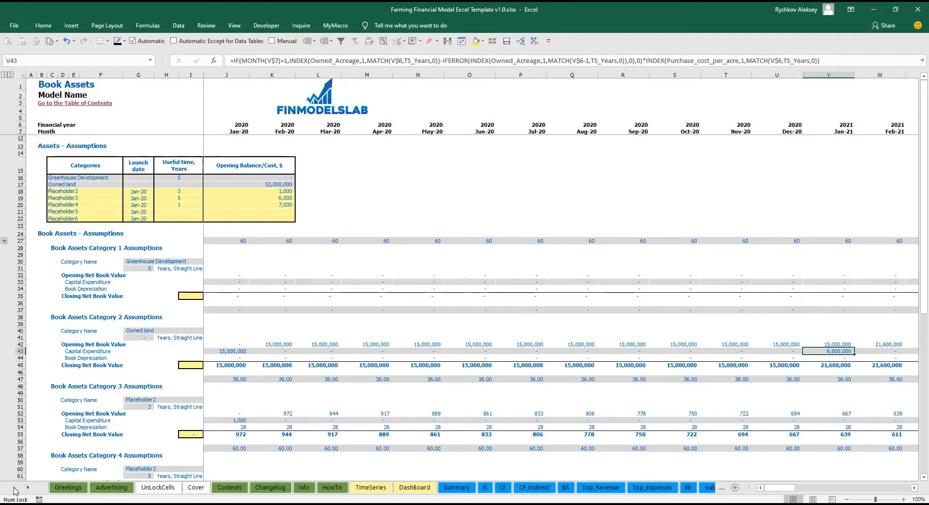
click(415, 487)
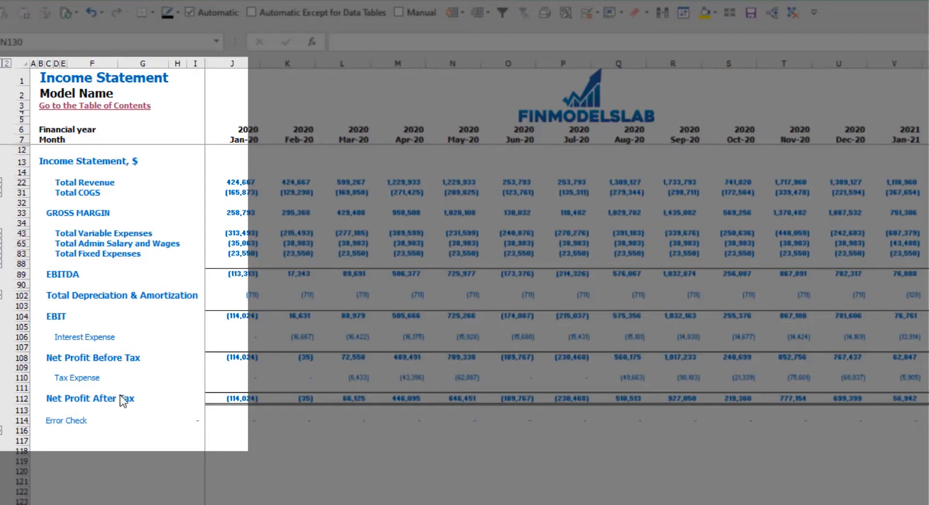
- Expand the fixed expenses, variable expenses and revenue row groups in the Income Statement
click(3, 253)
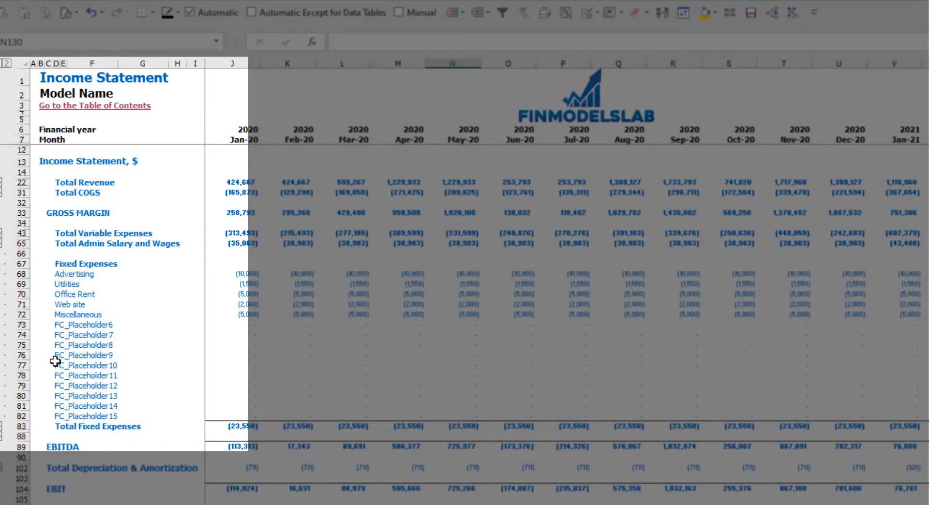
click(2, 234)
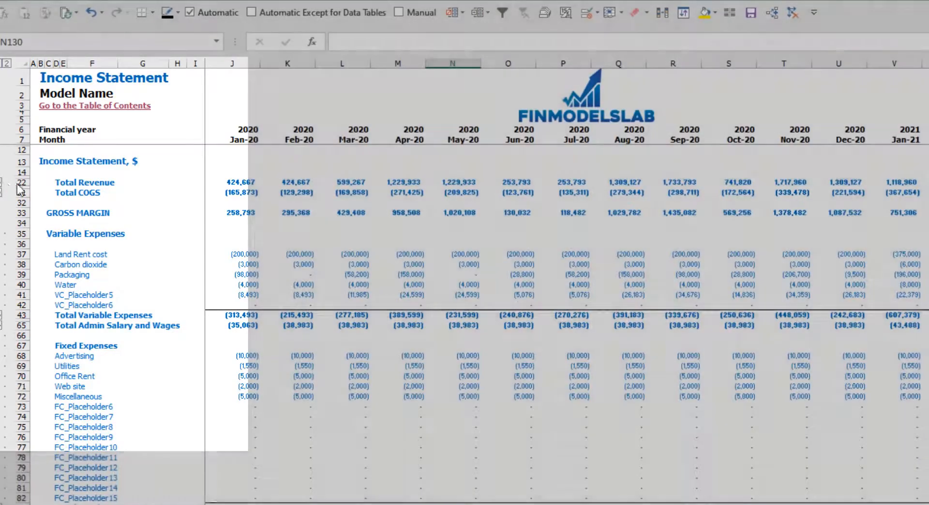
click(2, 184)
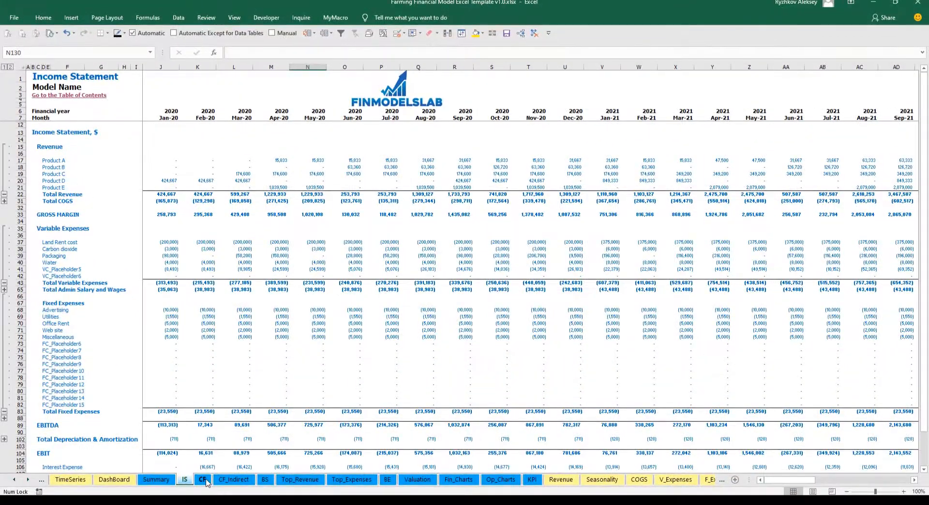
- View the cash flow statement, the indirect-method cash flow statement and the balance sheet in turn
click(202, 479)
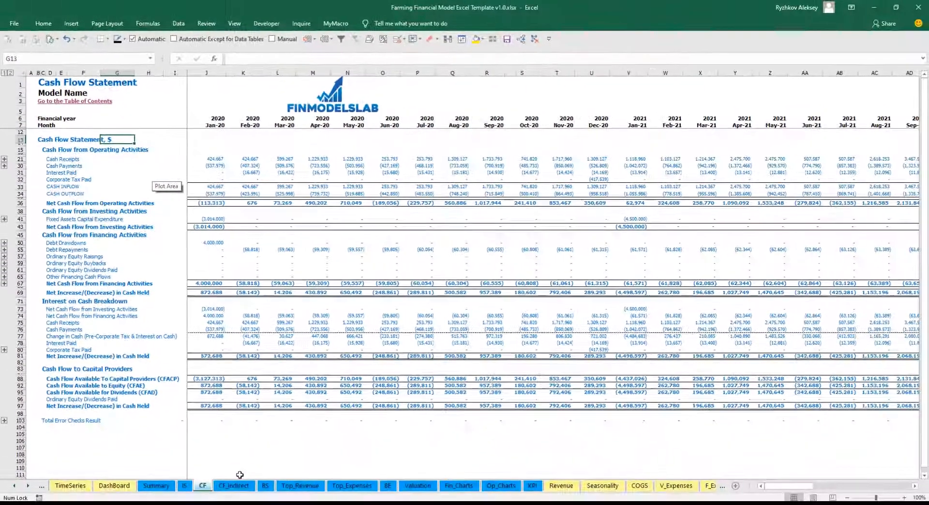
click(236, 489)
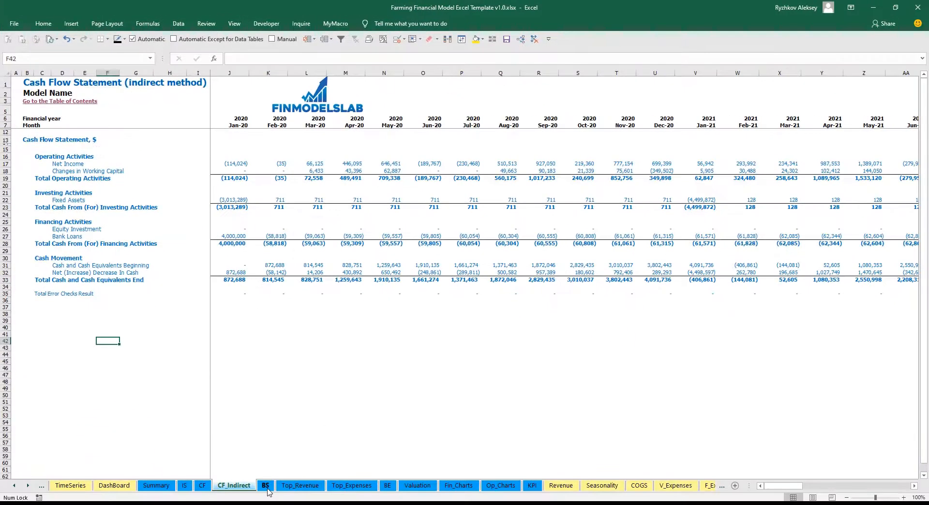
click(266, 488)
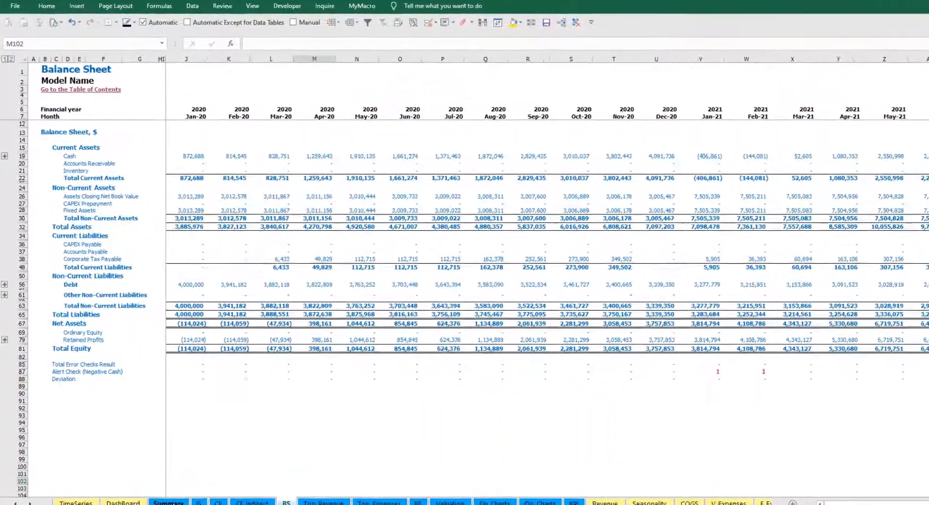
- Open the Summary sheet and set the detailed year of the financial statements to 2022
click(160, 484)
scroll(297, 240, up, 12)
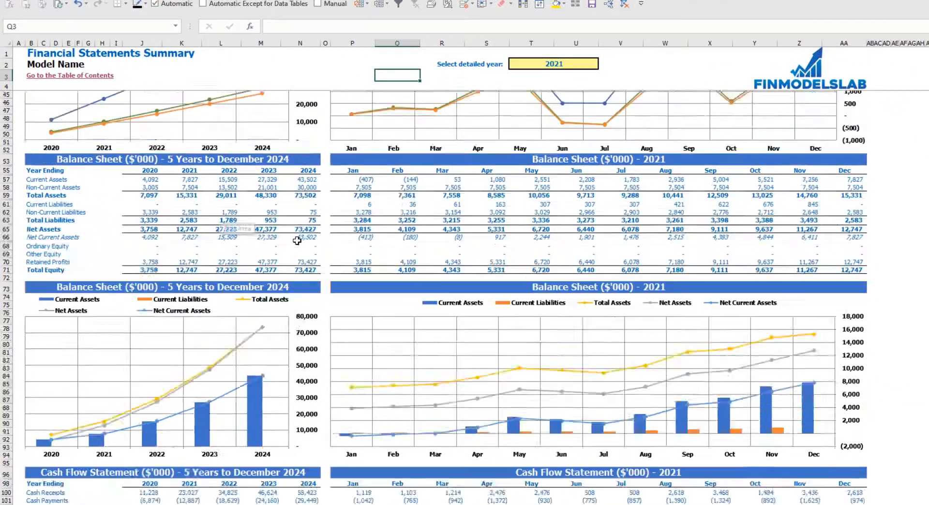
scroll(297, 240, up, 13)
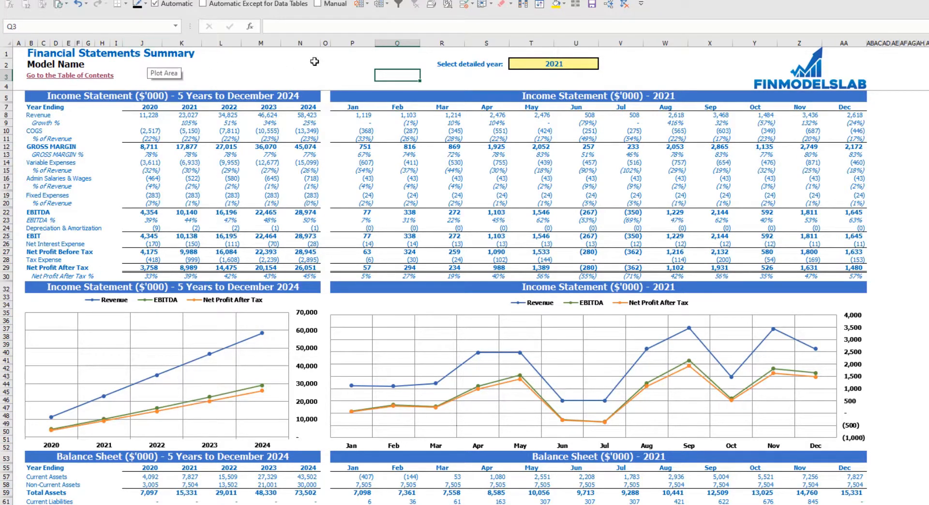
click(594, 64)
click(603, 63)
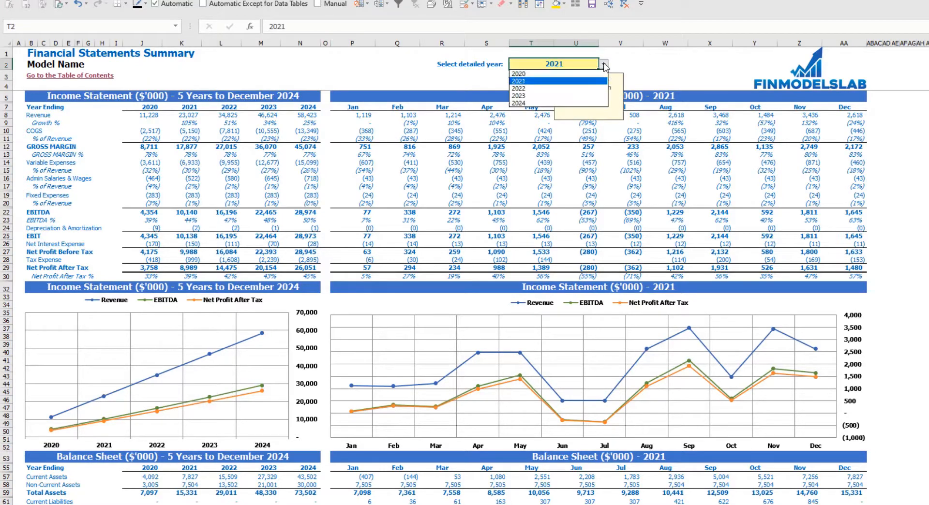
click(571, 88)
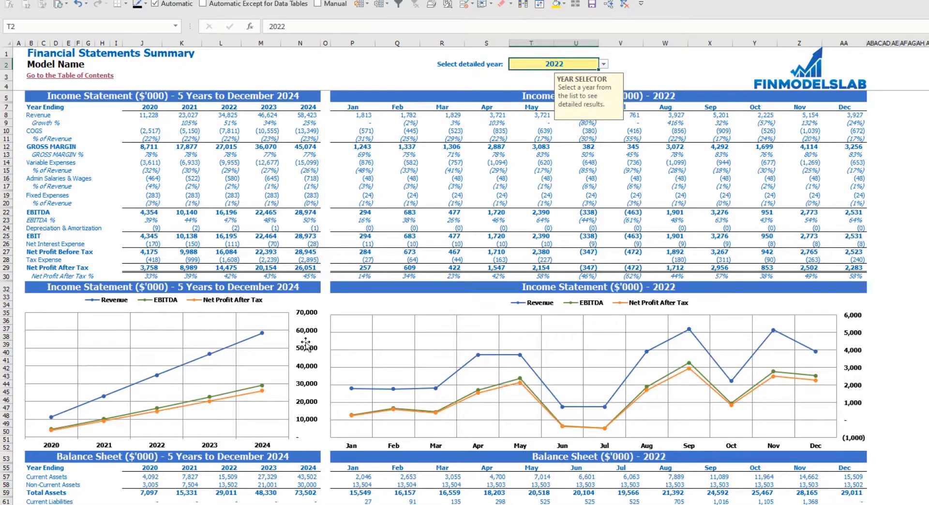
click(895, 235)
- Review the five-year and 2022 balance sheet and cash flow sections of the Financial Statements Summary
scroll(238, 361, down, 10)
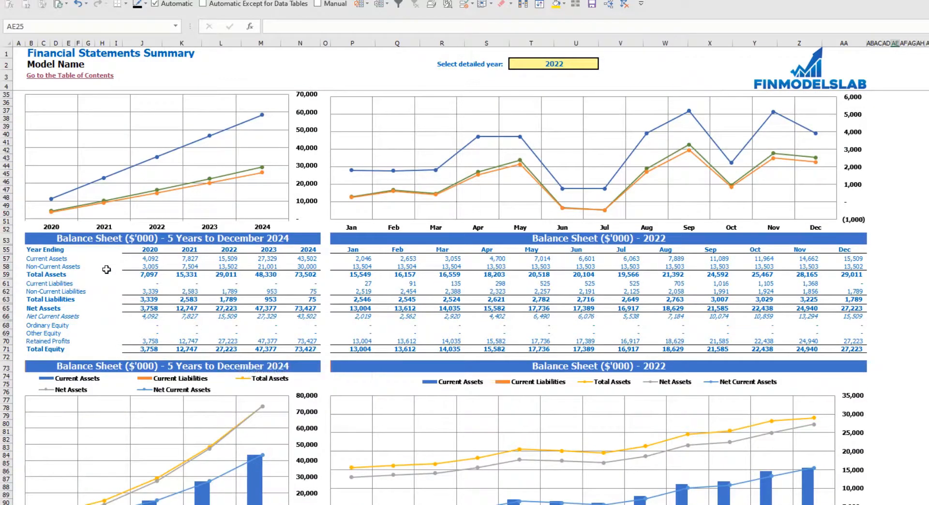
scroll(109, 266, down, 3)
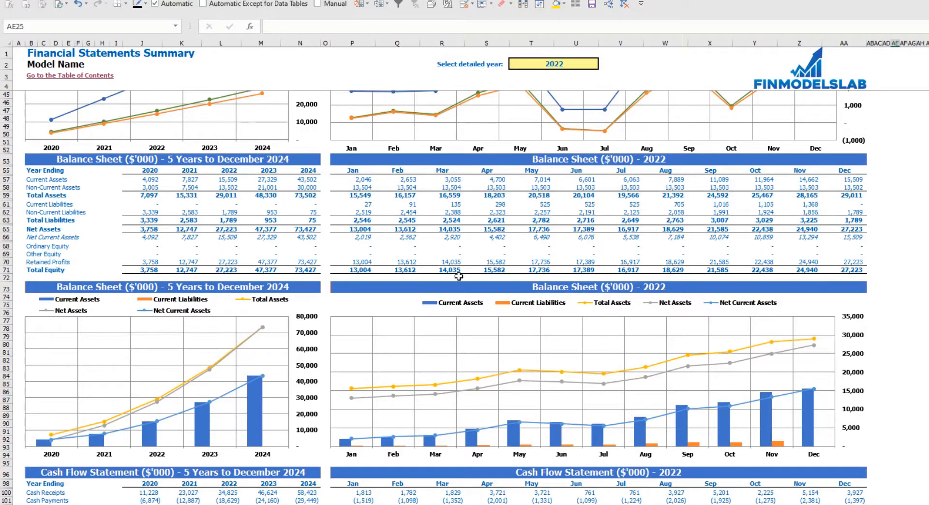
scroll(425, 269, down, 15)
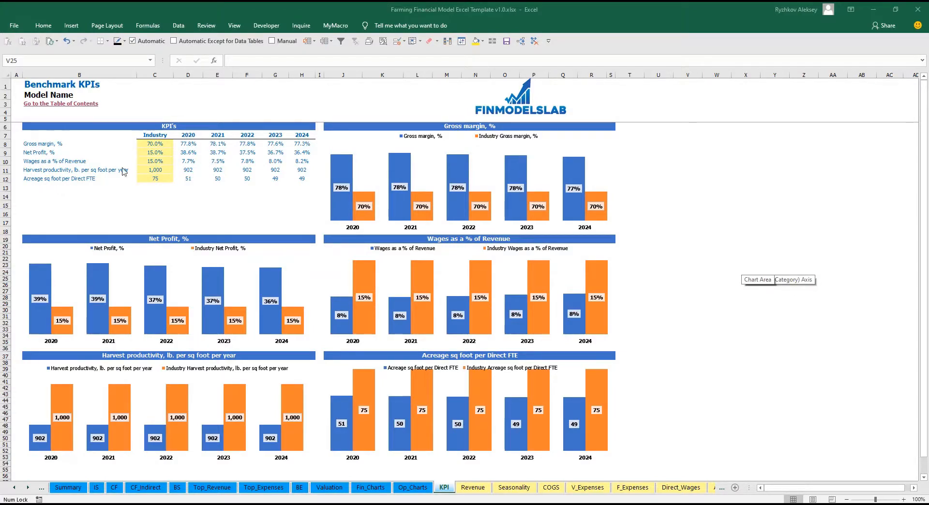
- Set the industry benchmark for gross margin to 60% in the Benchmark KPIs table
click(28, 145)
click(145, 148)
text(60%)
key(Return)
click(143, 195)
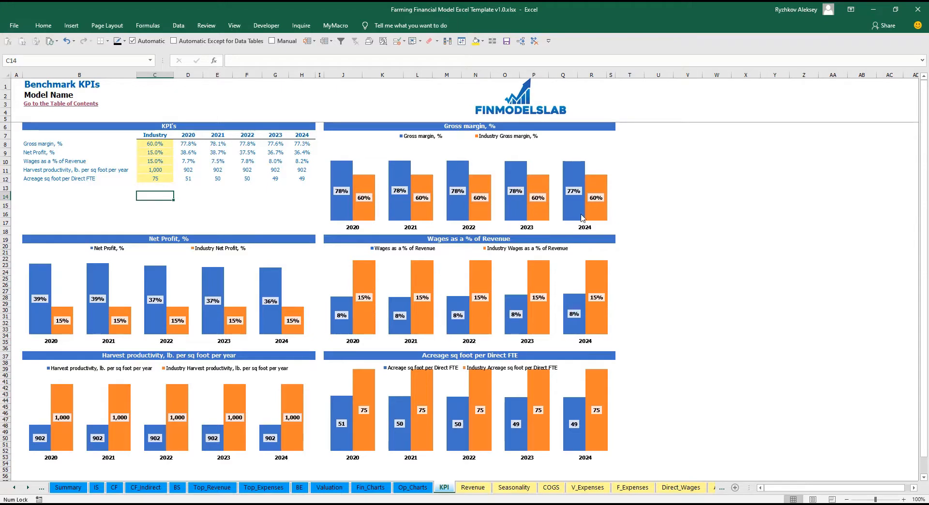
- Go through the KPI names from net profit to acreage per direct FTE and highlight their industry benchmark values
click(23, 152)
key(Down)
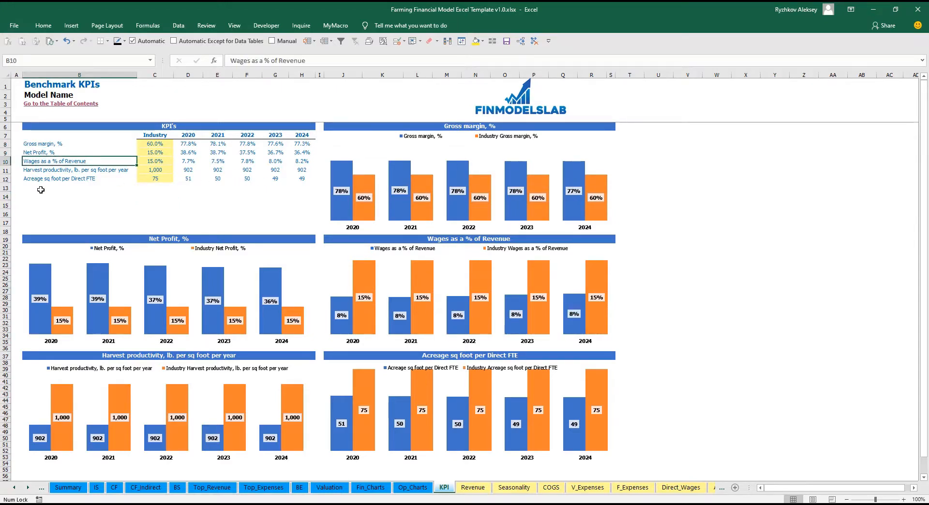
key(Down)
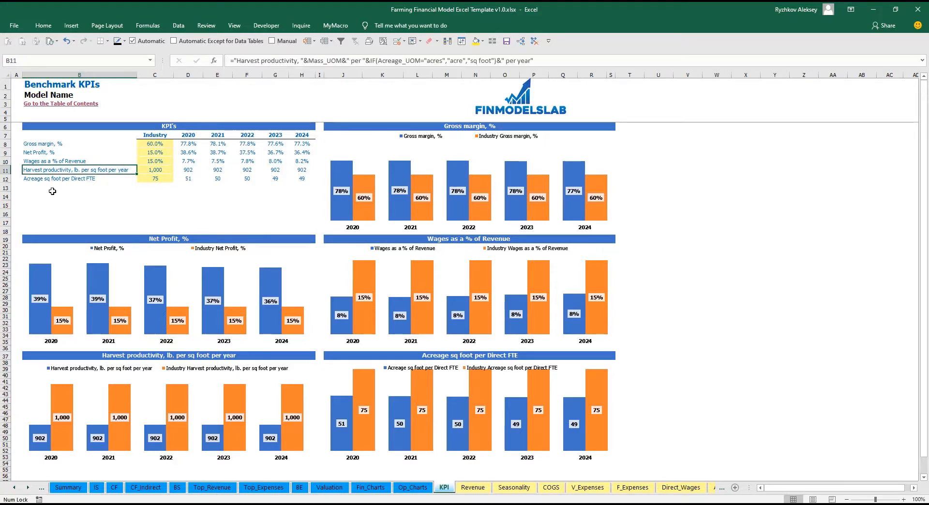
click(131, 179)
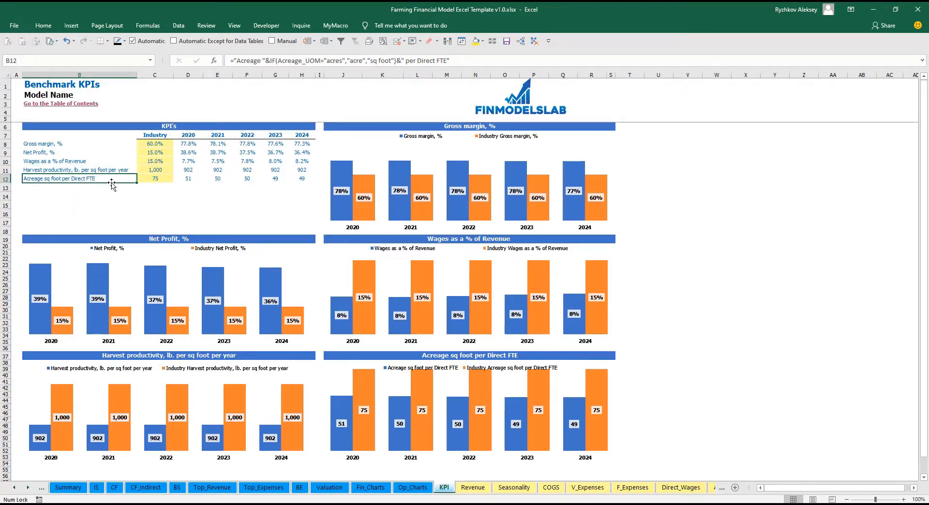
drag(160, 145, 150, 181)
click(126, 200)
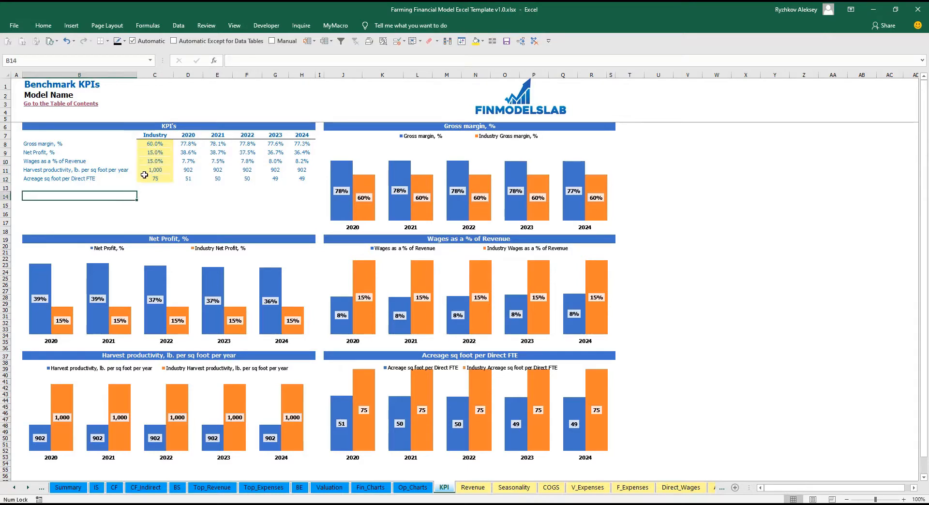
- Set the industry benchmark for net profit to 20%
click(155, 153)
text(20%)
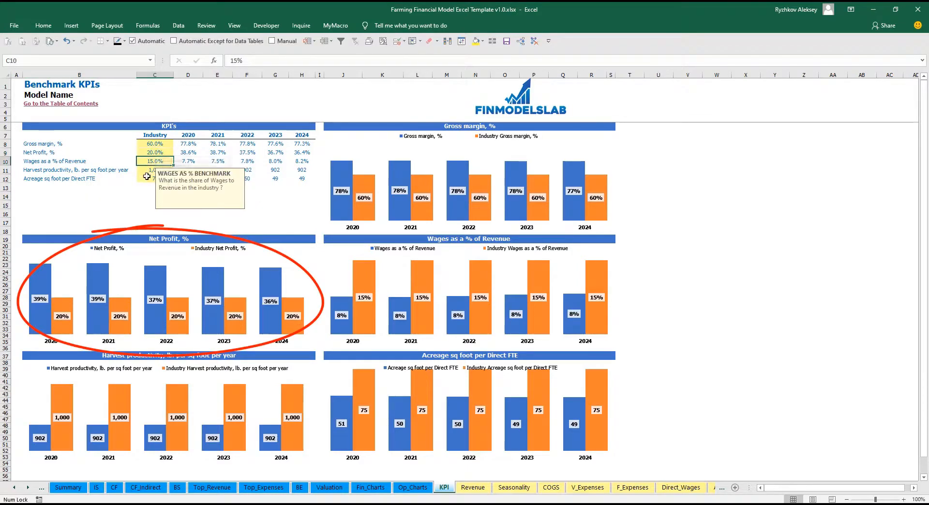
click(134, 188)
- Select the model's KPI values for 2020 to 2024 and examine the benchmark comparison charts
drag(187, 145, 294, 176)
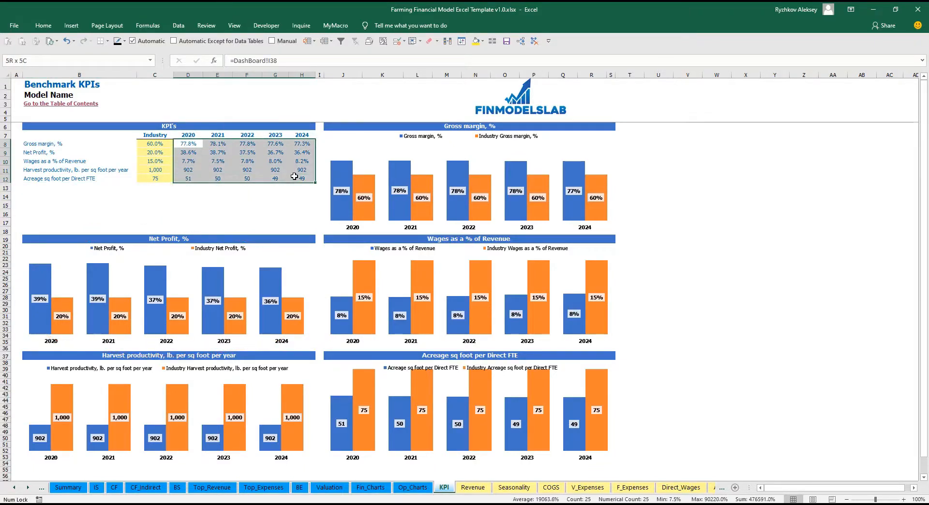
click(213, 207)
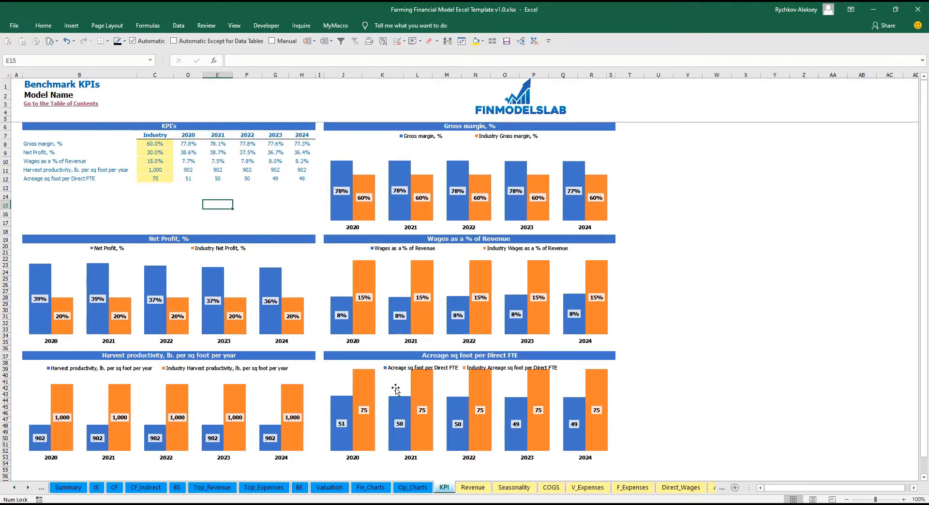
mouse_move(593, 398)
mouse_move(491, 330)
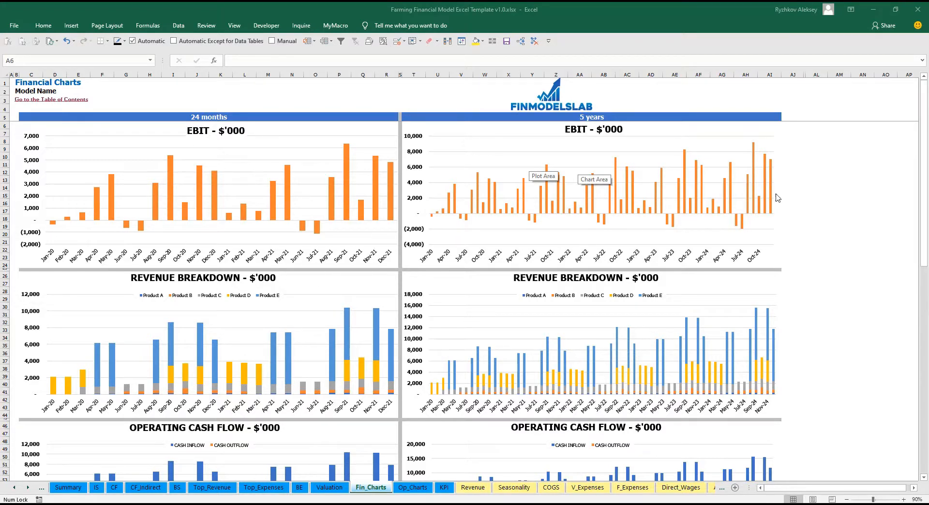
- Look through the financial charts from EBIT to EBITDA and the operational charts on acreage allocation, production and sales volume
click(852, 202)
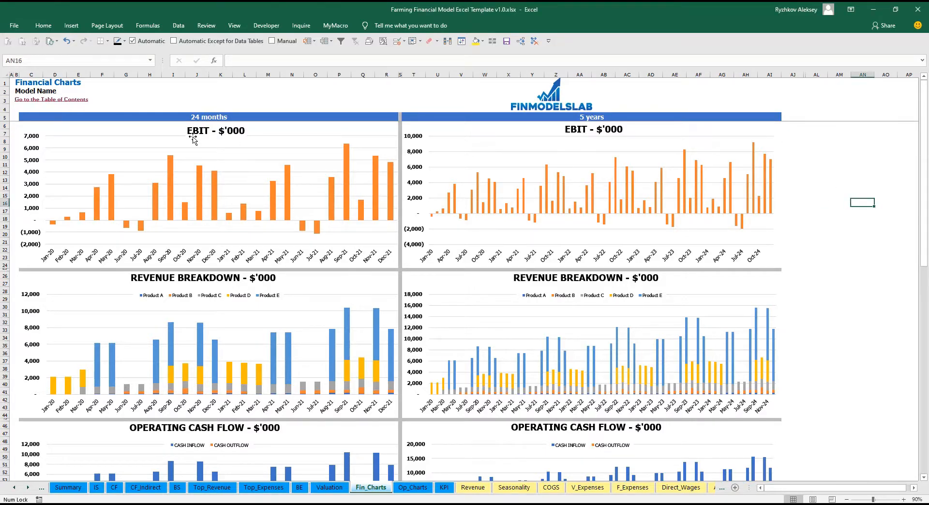
scroll(259, 256, down, 3)
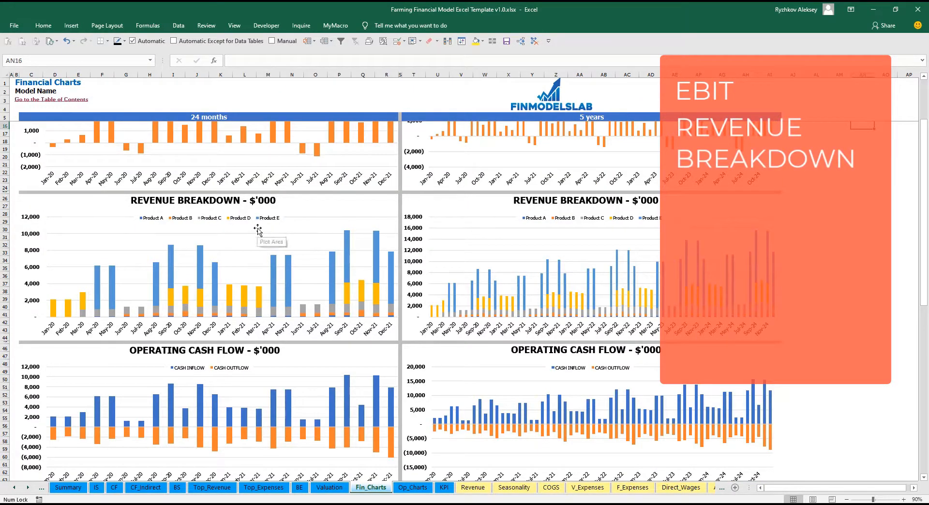
scroll(246, 233, down, 10)
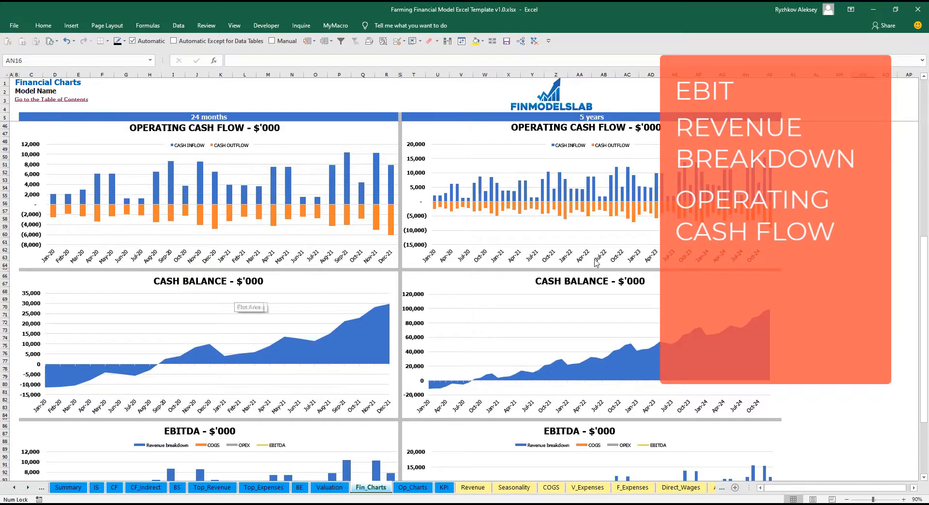
drag(924, 268, 927, 321)
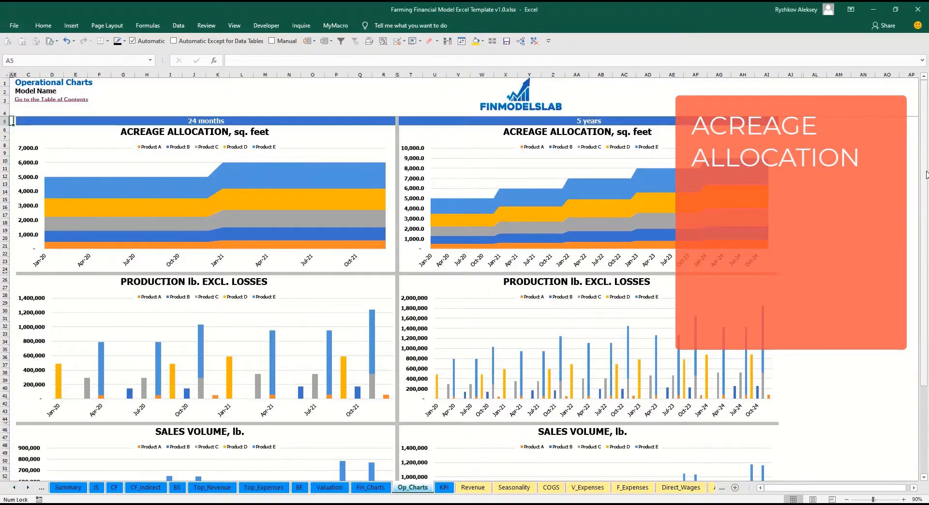
scroll(925, 180, down, 5)
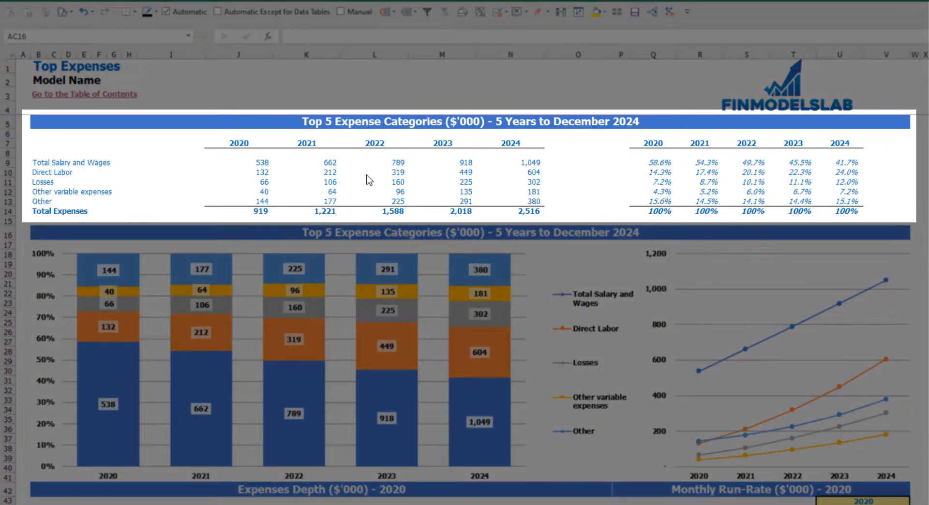
- Examine the top five expense categories, including Other, and their 2020 to 2024 amounts in the Top Expenses table
drag(36, 163, 35, 194)
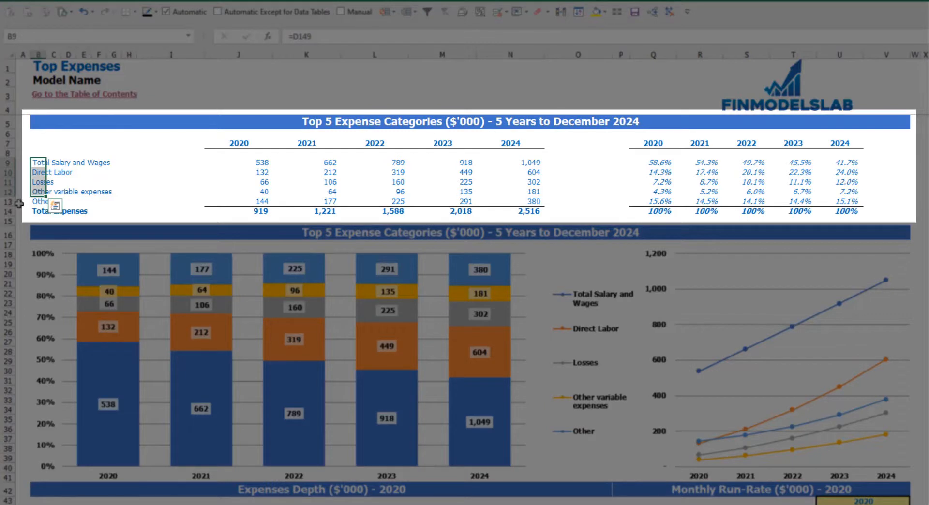
click(43, 201)
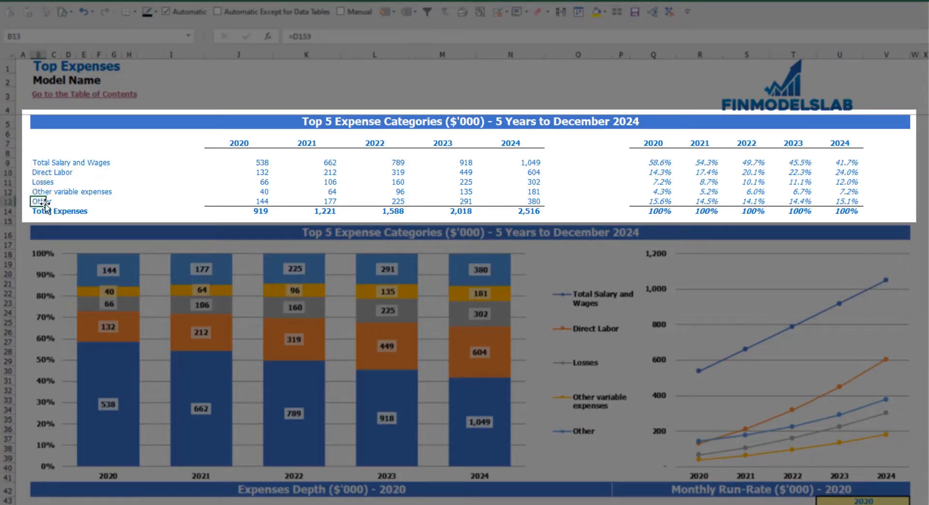
drag(239, 145, 498, 208)
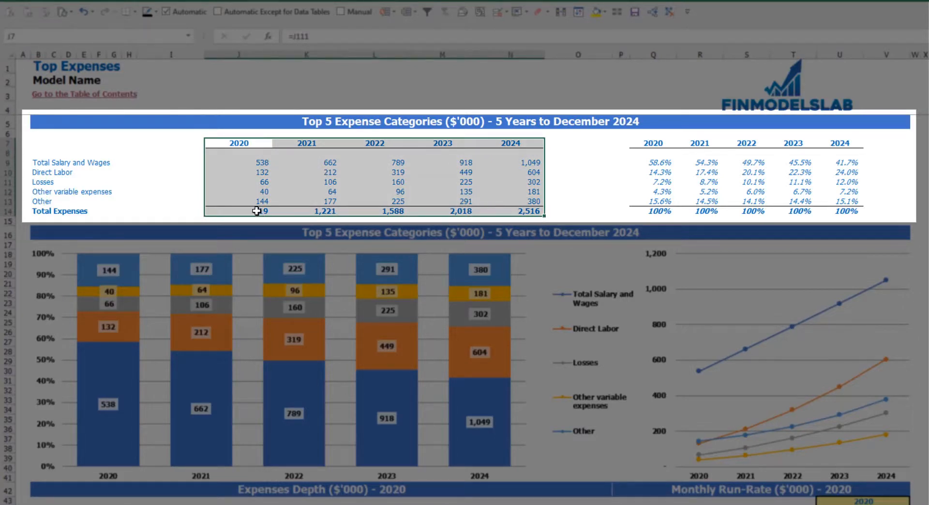
- Select the 2020 to 2024 Total Expenses row and the top expense categories' percentage shares to examine them
drag(257, 211, 529, 211)
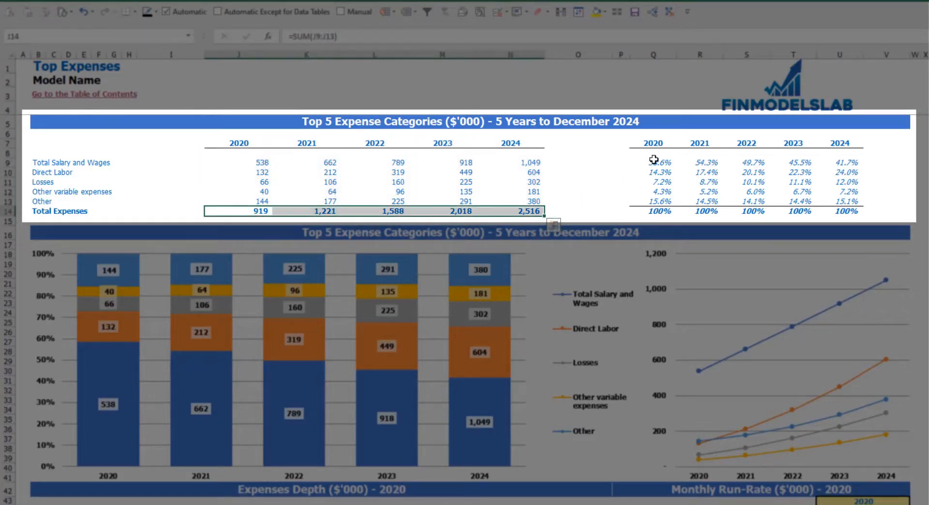
drag(653, 143, 850, 205)
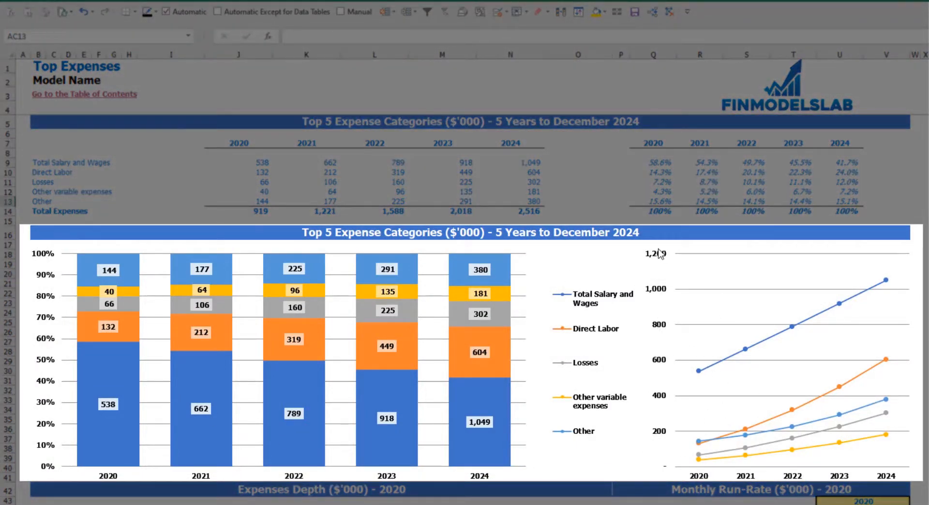
- Set the year for the Expenses Depth and Monthly Run-Rate charts to 2021
scroll(465, 309, down, 7)
scroll(575, 299, down, 3)
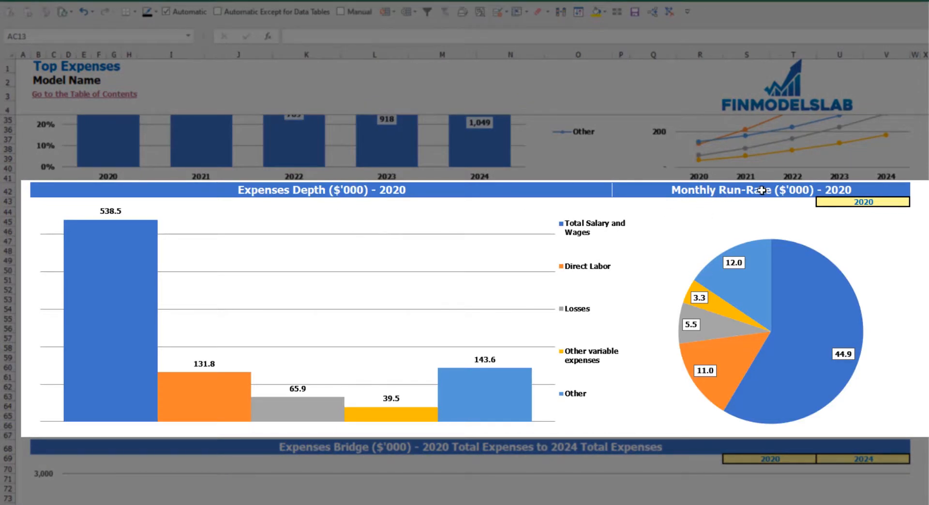
click(897, 201)
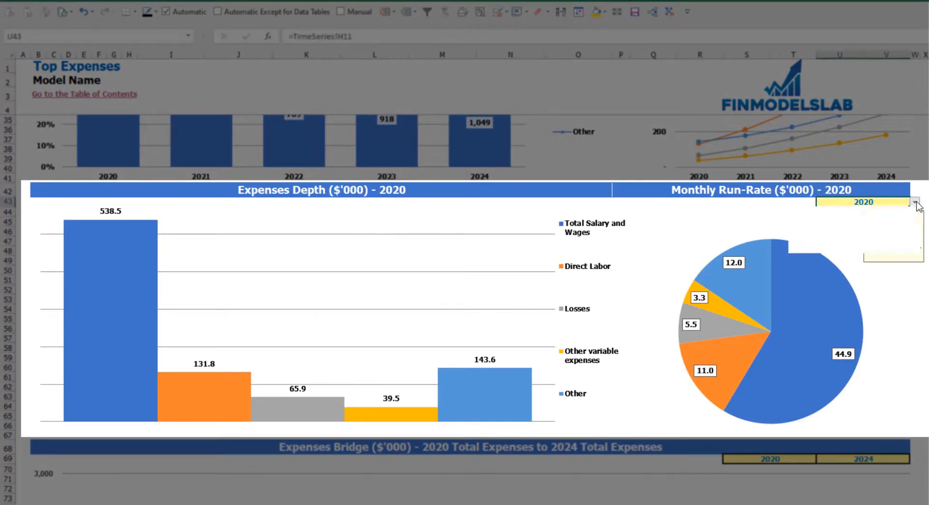
click(914, 202)
click(830, 221)
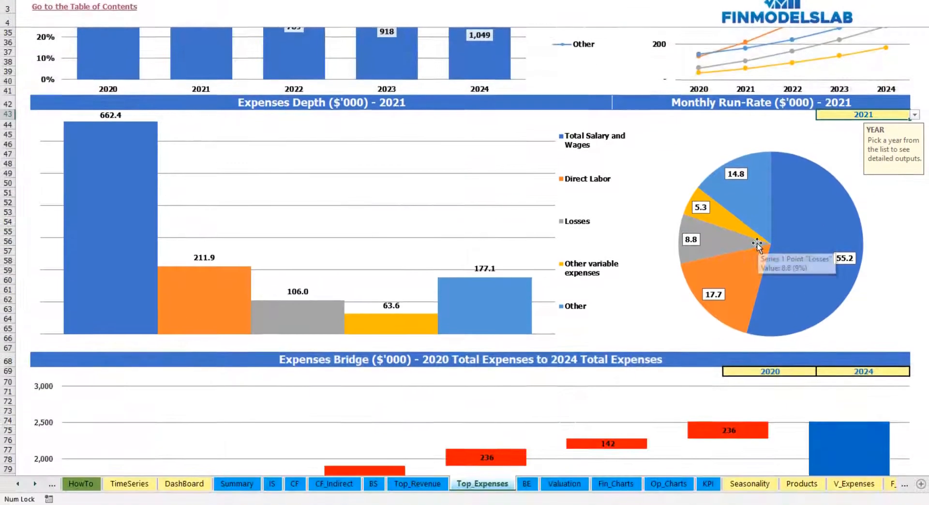
- Examine the Expenses Bridge chart and the years available for its first and last year
scroll(757, 244, down, 7)
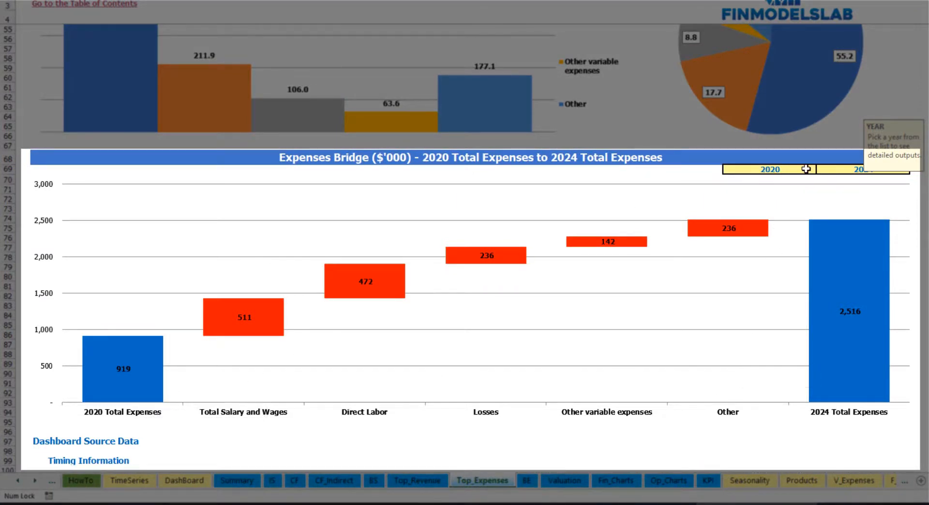
click(805, 169)
click(887, 168)
click(803, 167)
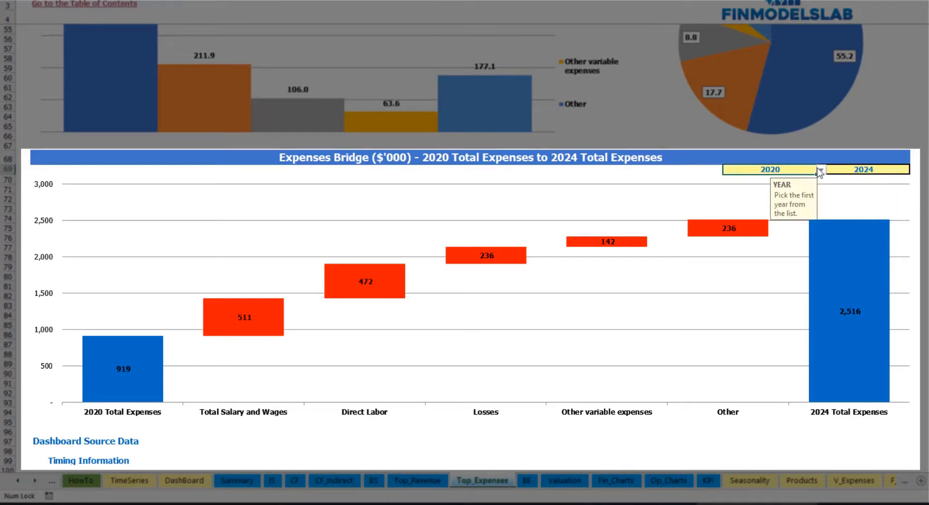
click(821, 170)
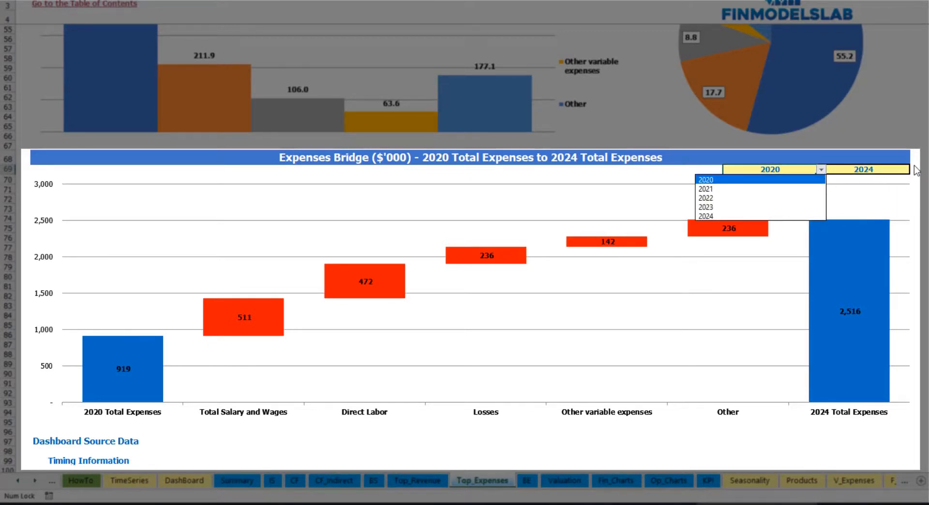
key(Escape)
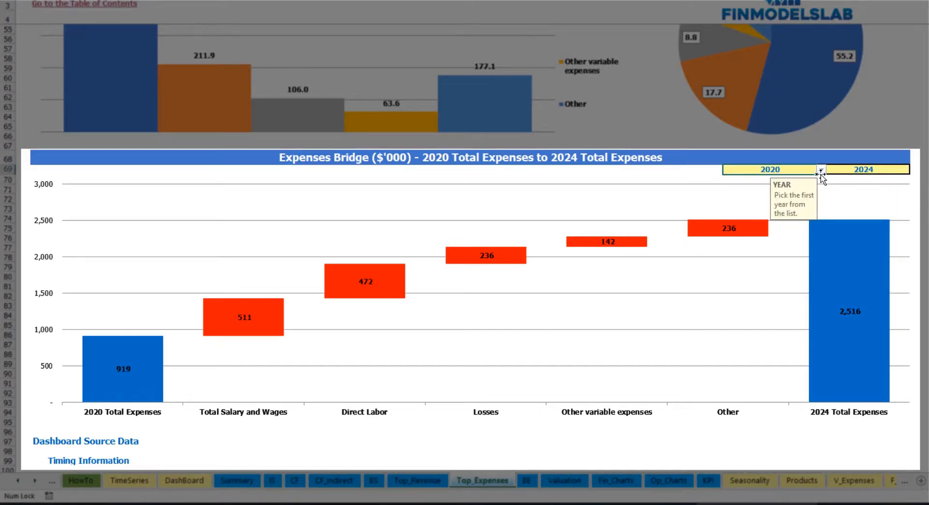
click(896, 169)
click(914, 169)
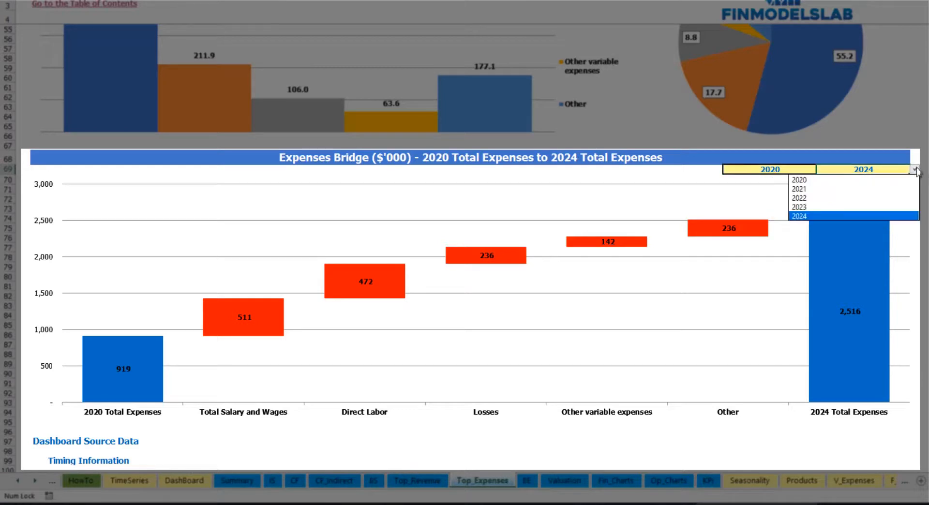
key(Escape)
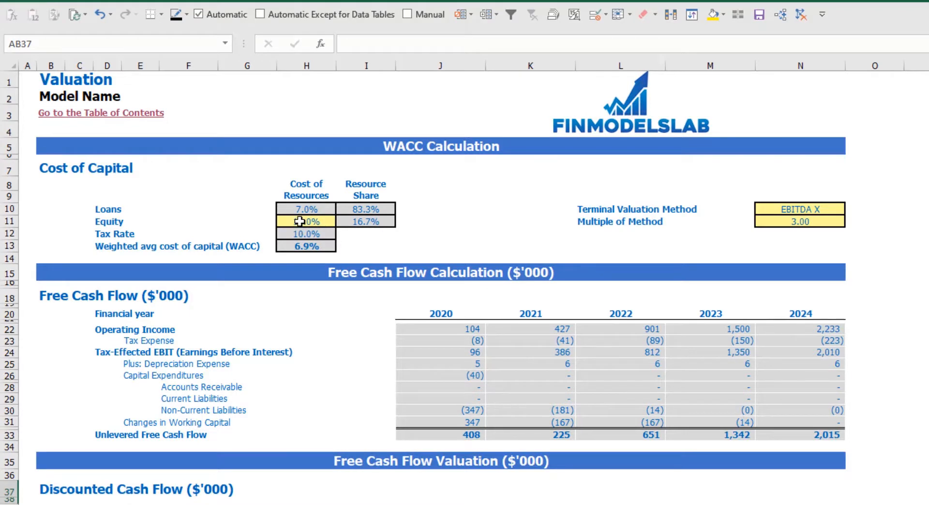
- Examine the Valuation sheet's equity and loan costs, their resource shares and the WACC formula
click(299, 221)
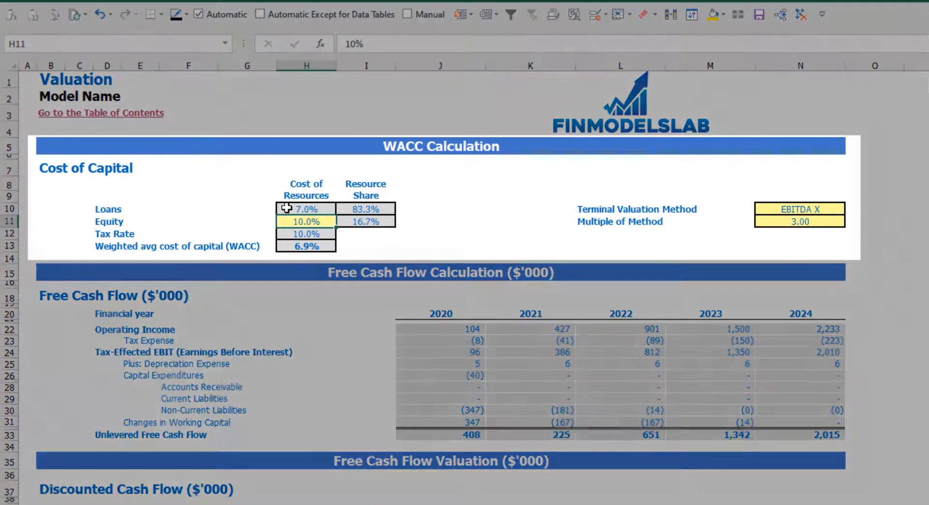
click(287, 208)
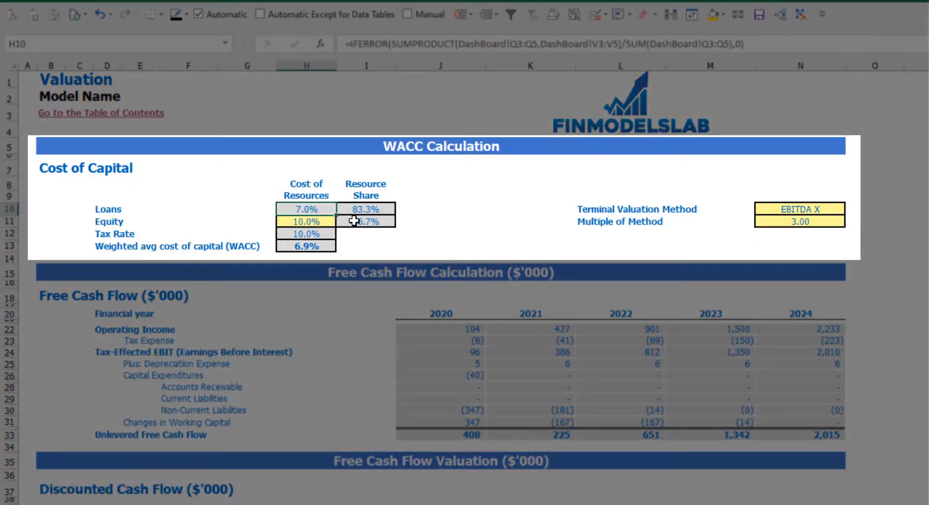
drag(365, 207, 366, 222)
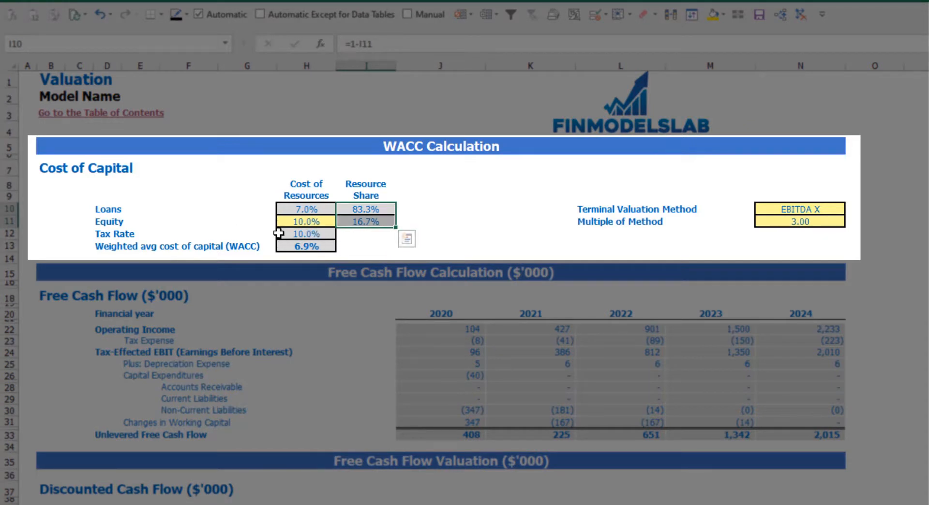
click(310, 246)
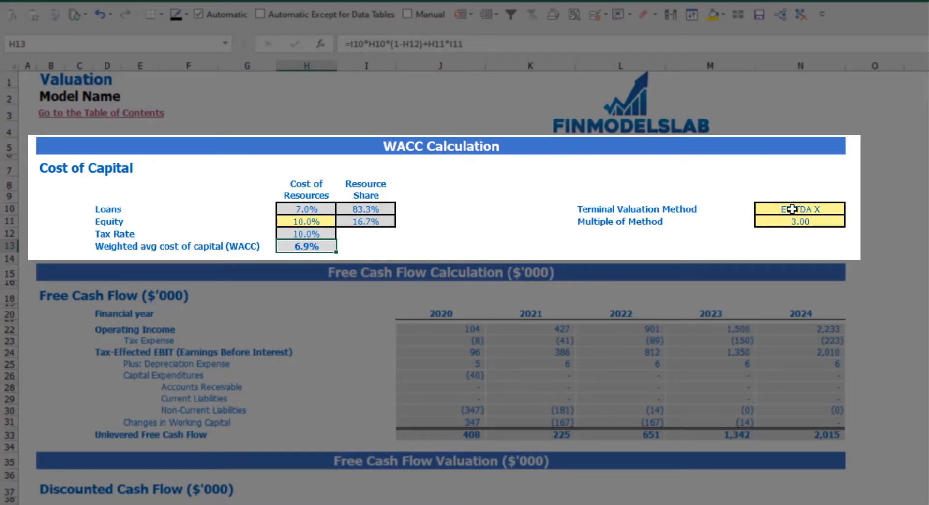
- Set the Terminal Valuation Method to Revenue X and select the Multiple of Method value
click(816, 210)
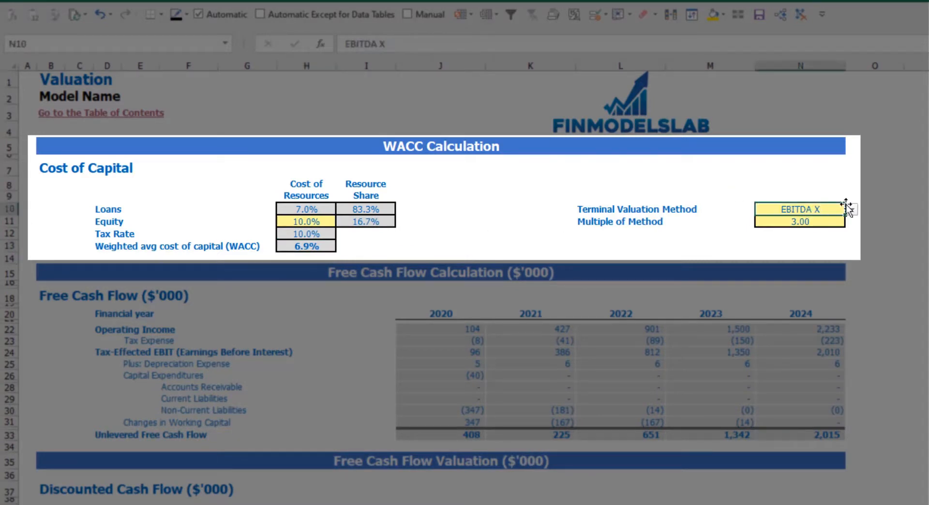
click(852, 209)
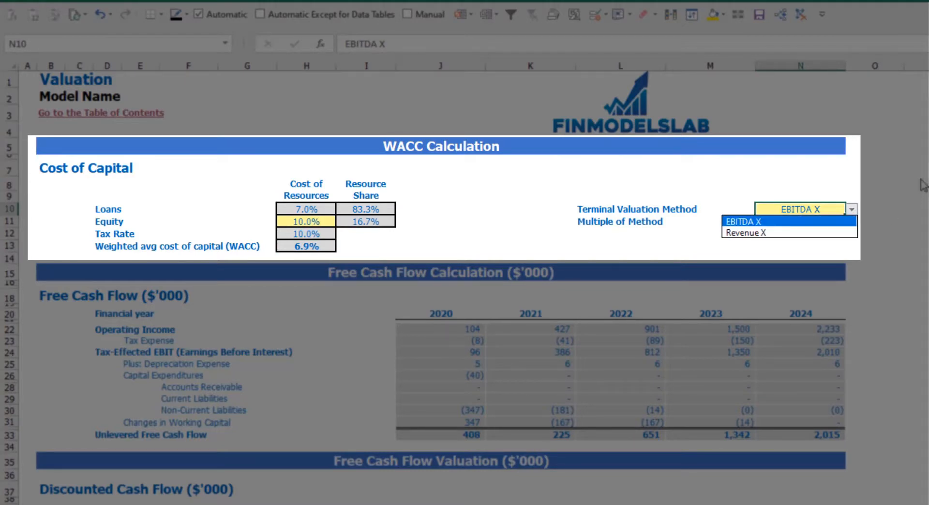
click(841, 232)
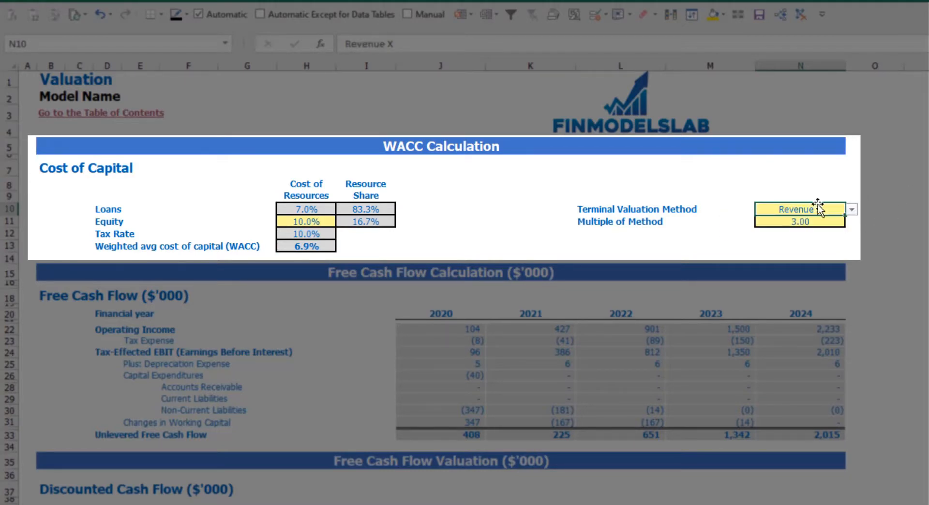
click(790, 221)
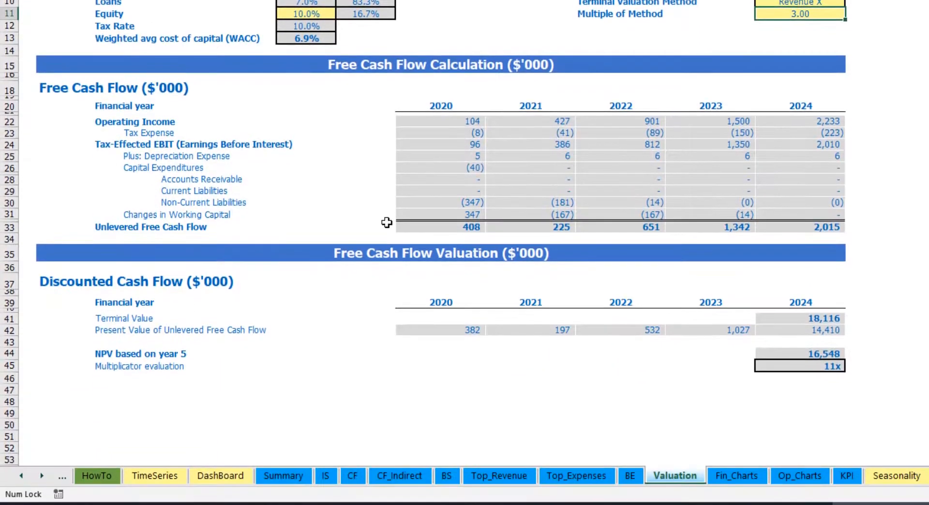
- Examine the 2024 terminal value, the 2020 to 2024 unlevered free cash flow and the multiplicator evaluation
click(784, 322)
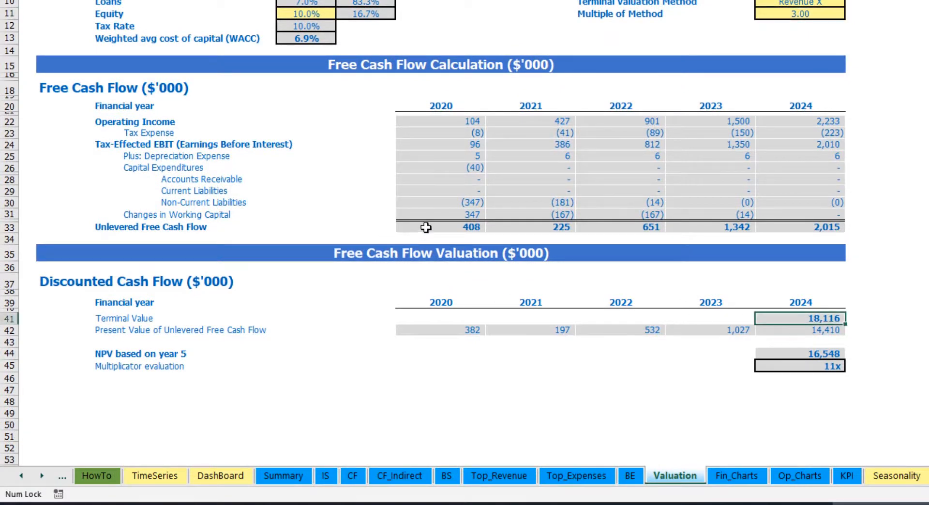
drag(426, 228, 798, 227)
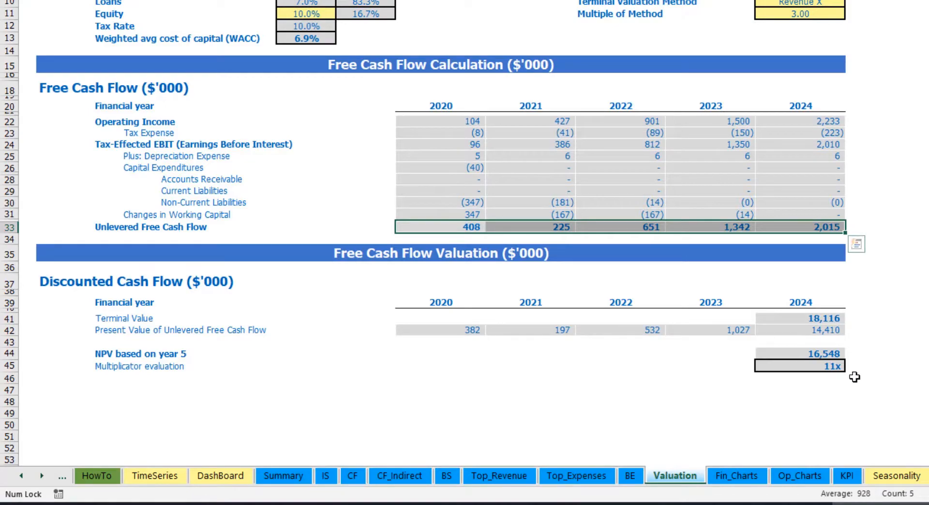
click(823, 365)
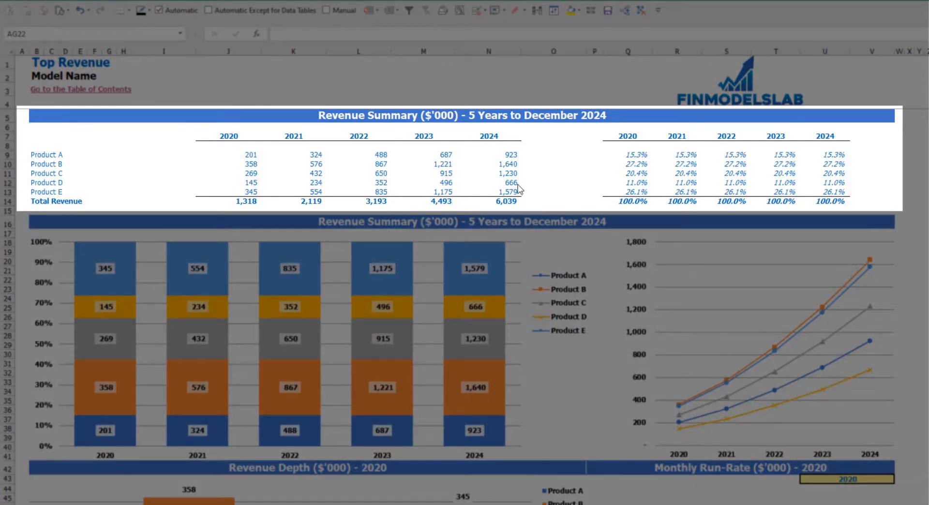
- Examine the Top Revenue summary's product amounts and percentage shares for 2020 to 2024
mouse_move(248, 152)
mouse_down()
mouse_move(466, 186)
mouse_move(477, 201)
mouse_up()
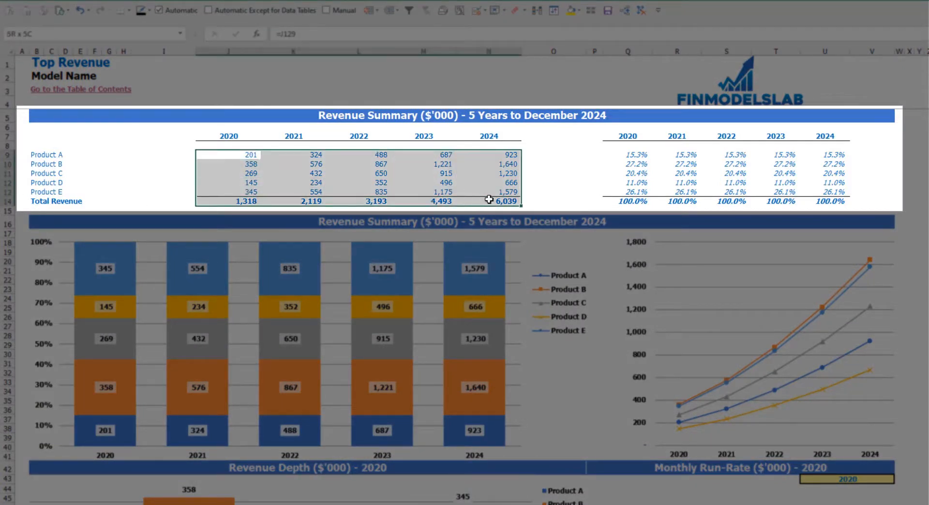
drag(643, 153, 811, 200)
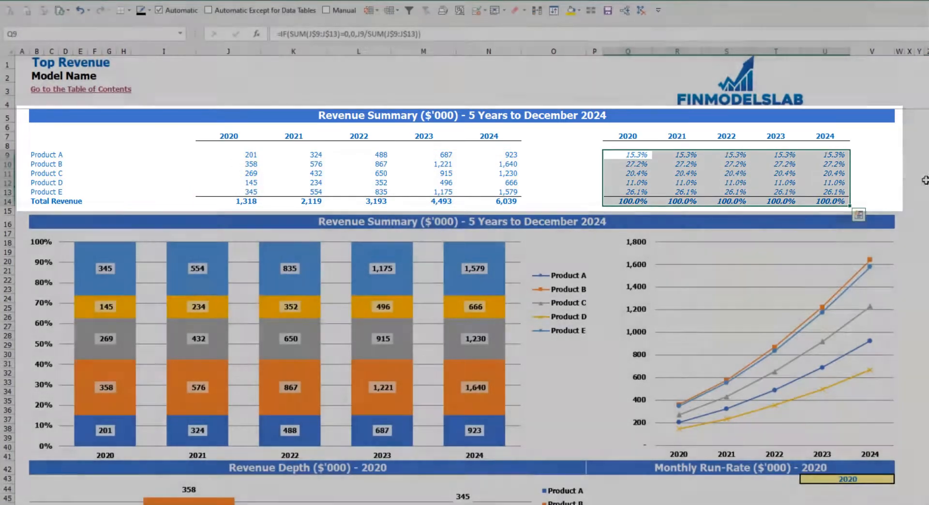
click(925, 181)
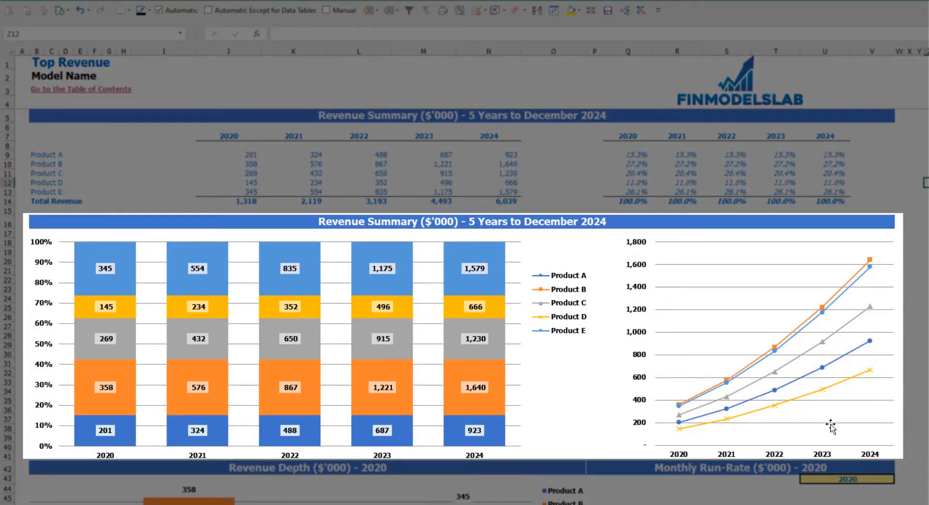
- Set the year for the Revenue Depth and Monthly Run-Rate charts to 2021
scroll(307, 253, down, 10)
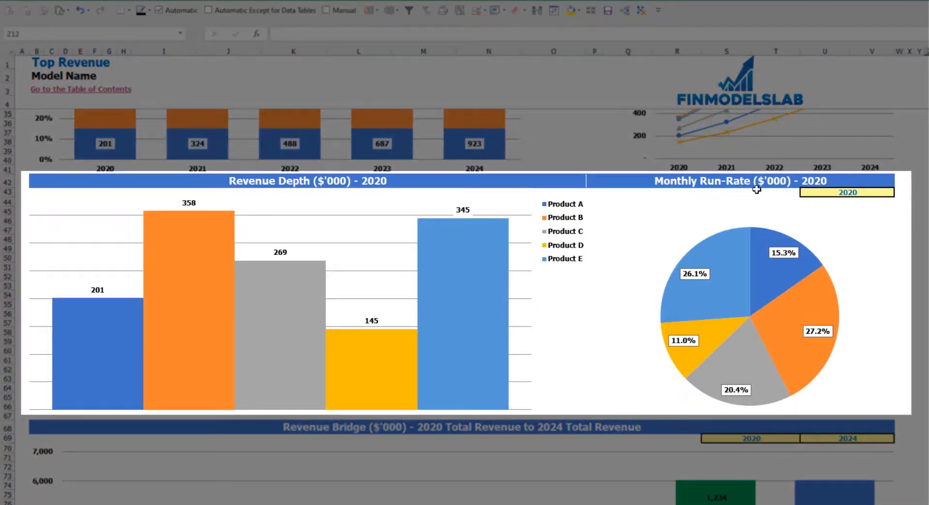
click(876, 192)
click(898, 193)
click(869, 212)
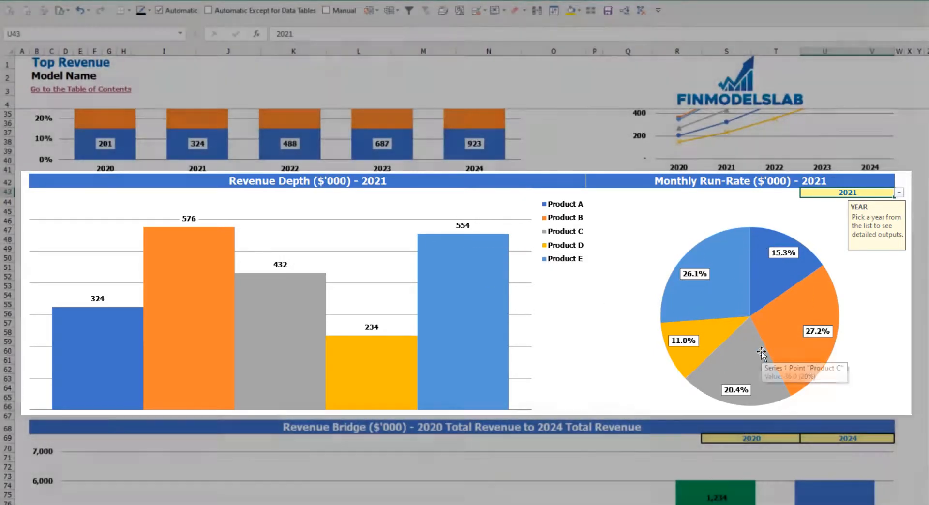
- Examine the Revenue Bridge chart and the years available for its first and last year
scroll(755, 364, down, 7)
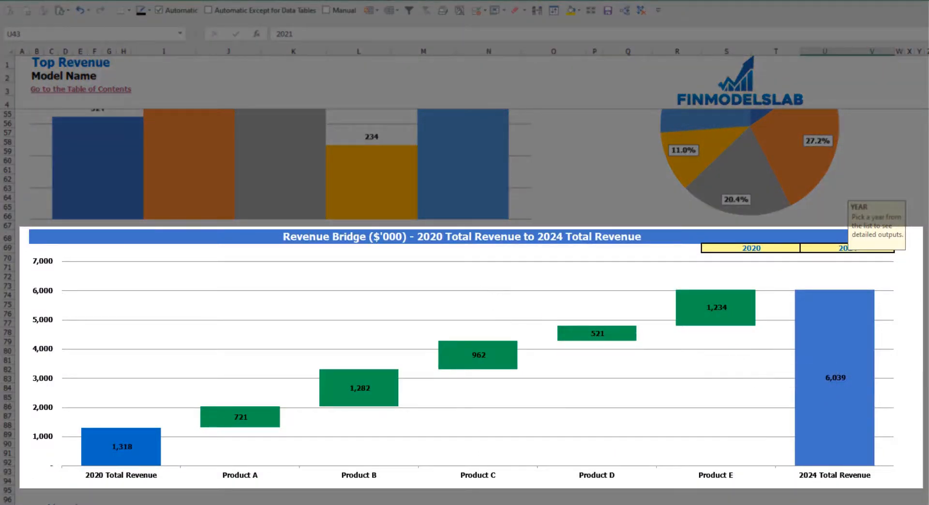
click(927, 285)
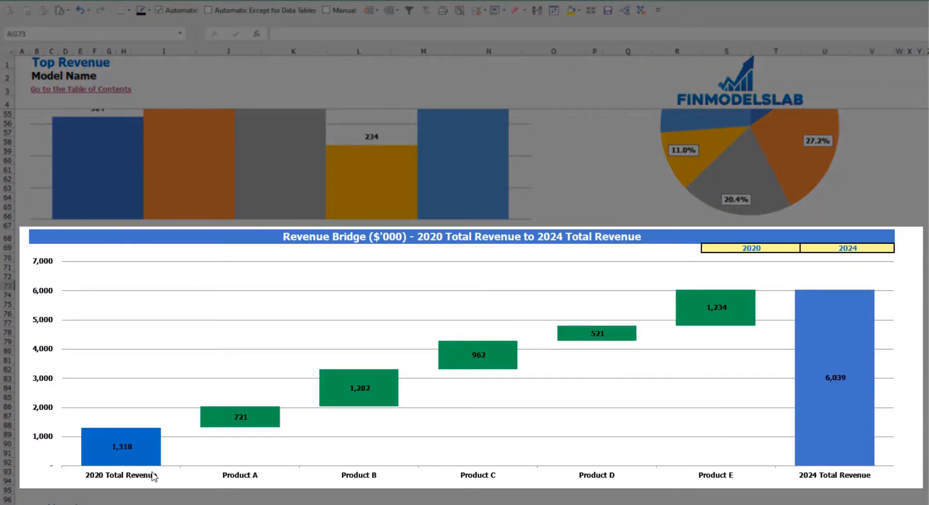
click(796, 248)
click(805, 248)
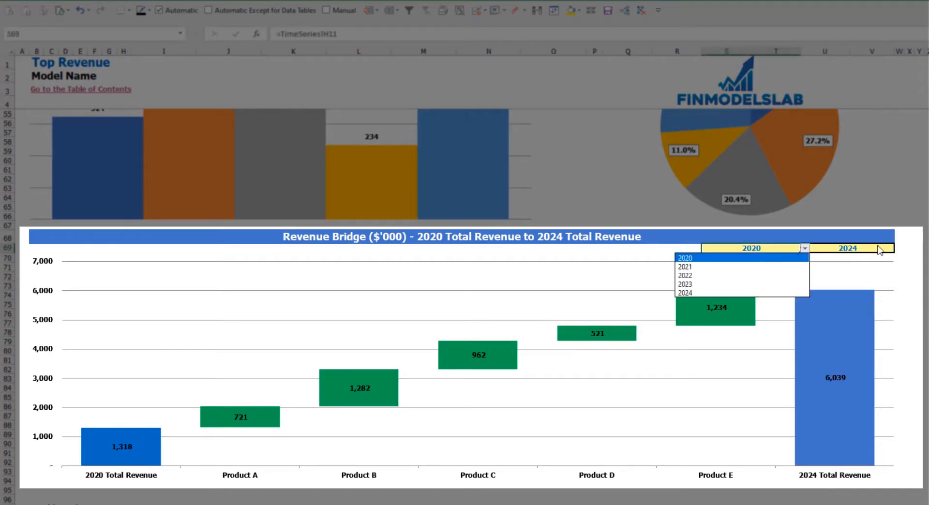
click(879, 249)
click(899, 248)
click(898, 248)
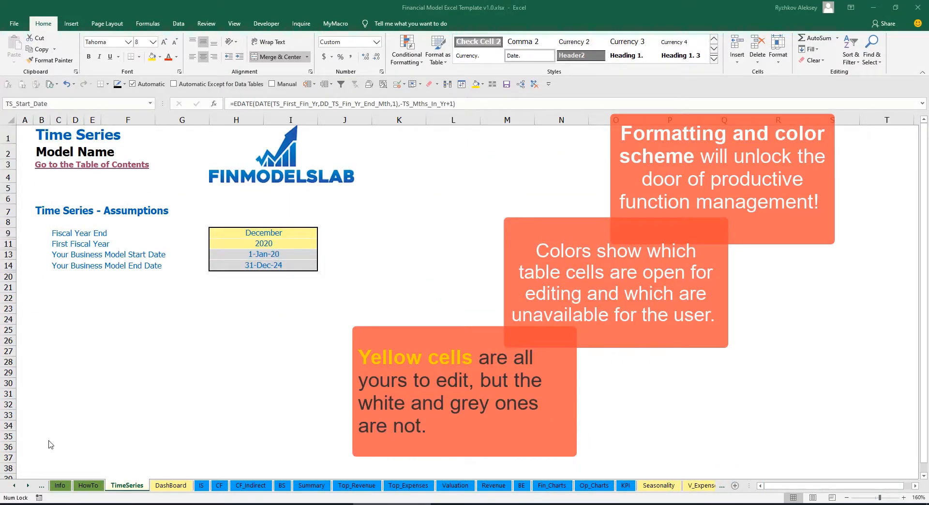
- Browse the workbook's sheet tabs in both directions to review how they are color-coded
click(28, 486)
click(28, 485)
click(28, 486)
click(28, 485)
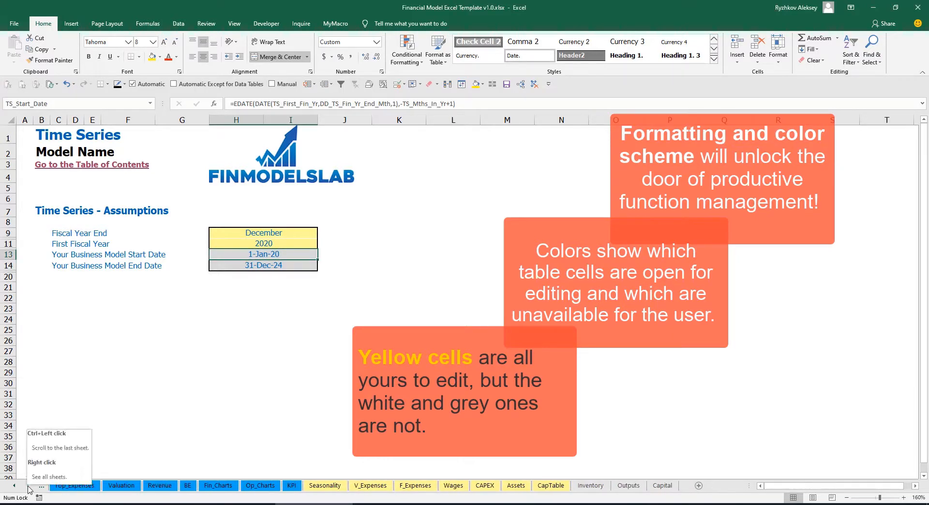
click(16, 489)
click(16, 489)
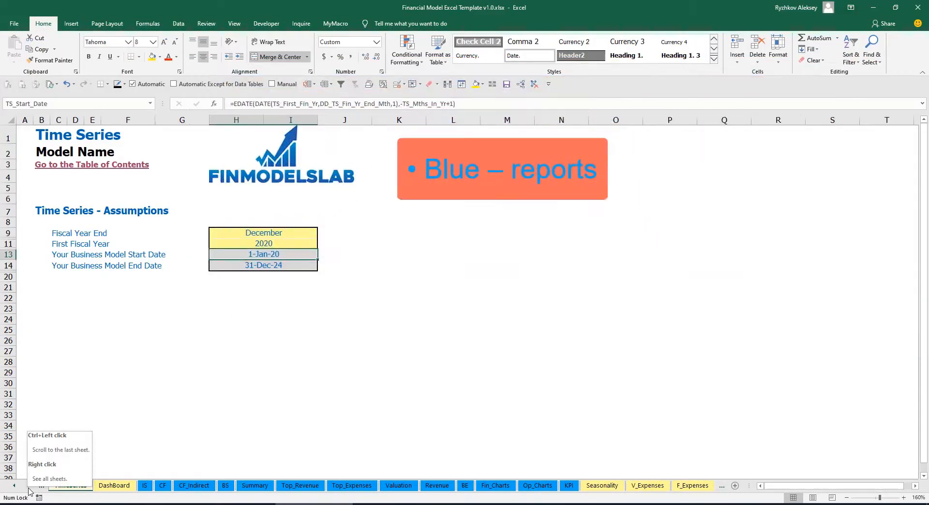
click(29, 488)
click(28, 488)
click(29, 488)
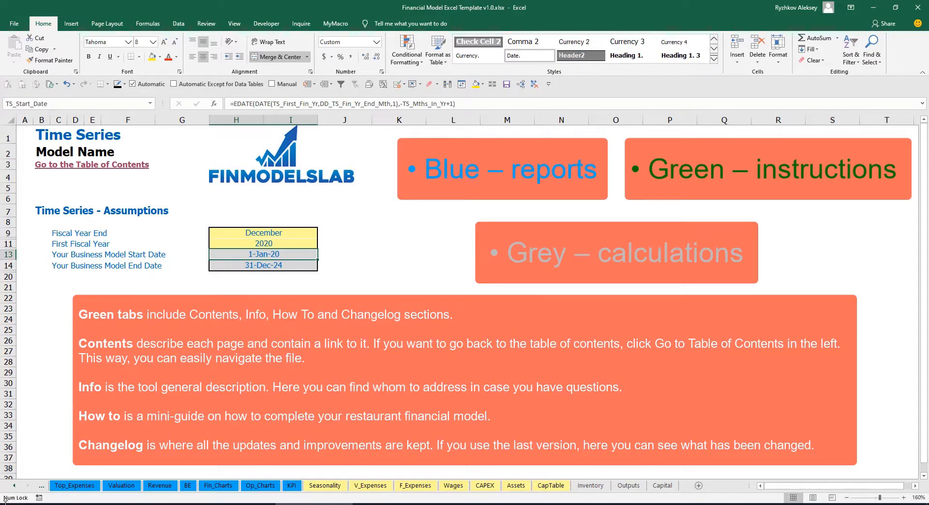
click(14, 489)
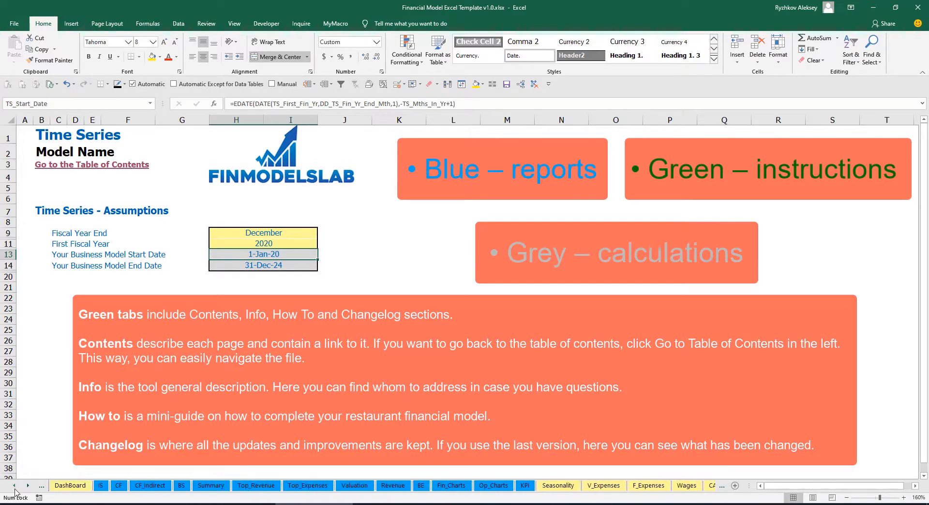
- Open the Contents sheet, follow the Financial Statements Summary link and return to the table of contents
click(15, 489)
click(15, 489)
click(14, 489)
click(14, 489)
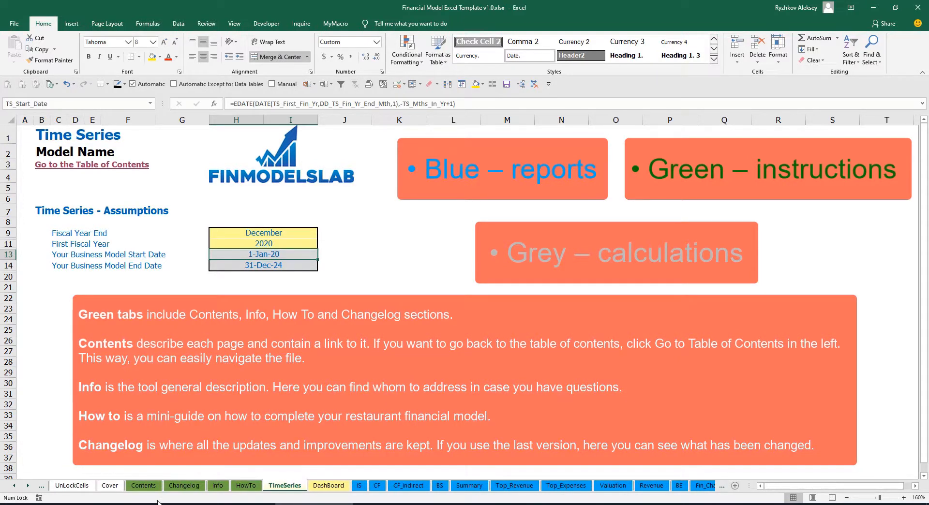
click(143, 486)
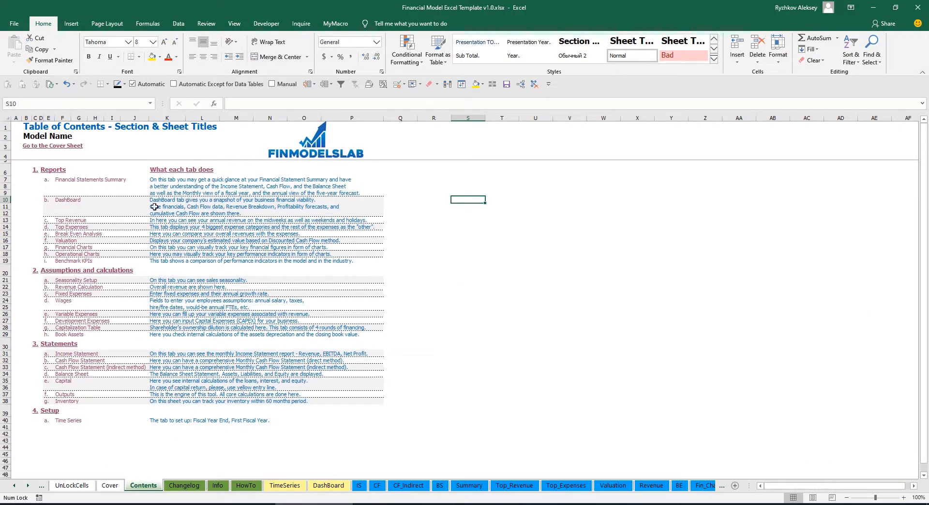
click(84, 184)
click(29, 148)
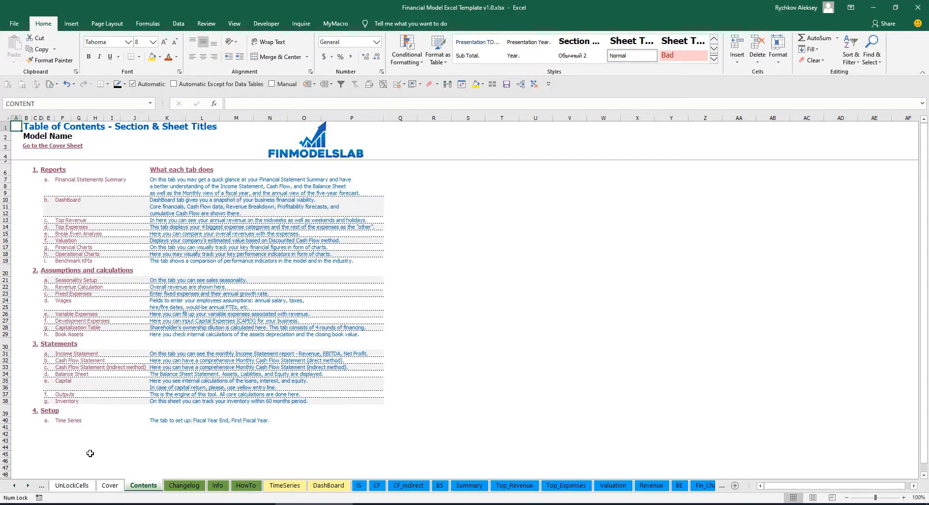
- Examine the HowTo sheet's guidance on the dashboard, expenses, wages, capitalization table and report sheets
click(247, 490)
scroll(87, 254, up, 20)
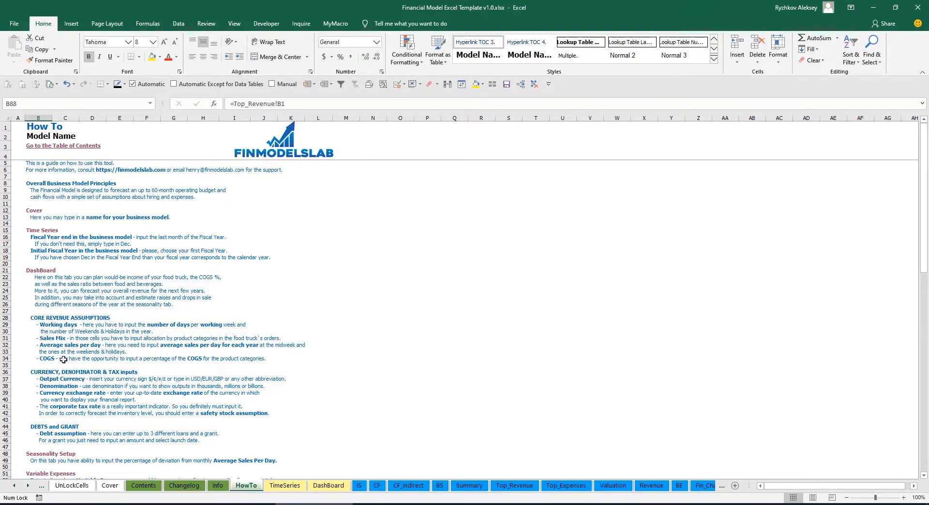
scroll(49, 324, down, 3)
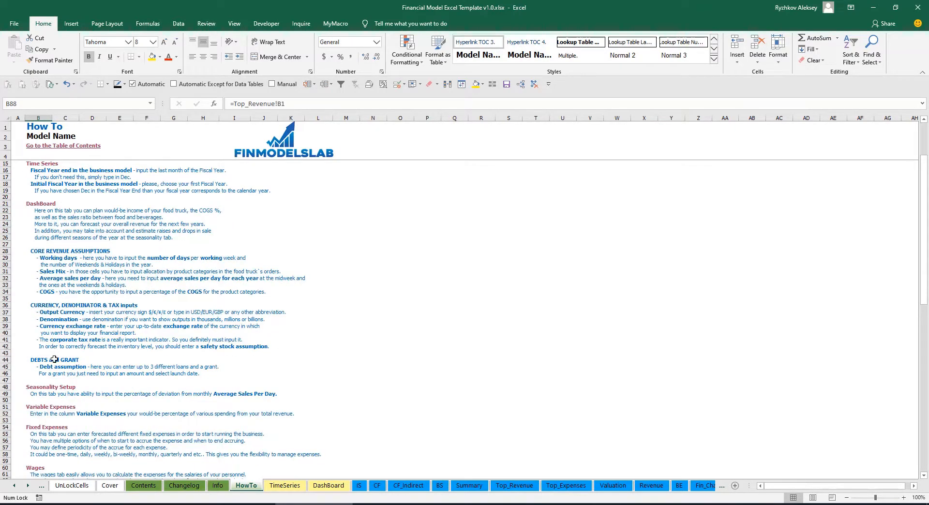
scroll(54, 356, down, 3)
scroll(46, 384, down, 3)
scroll(45, 383, down, 3)
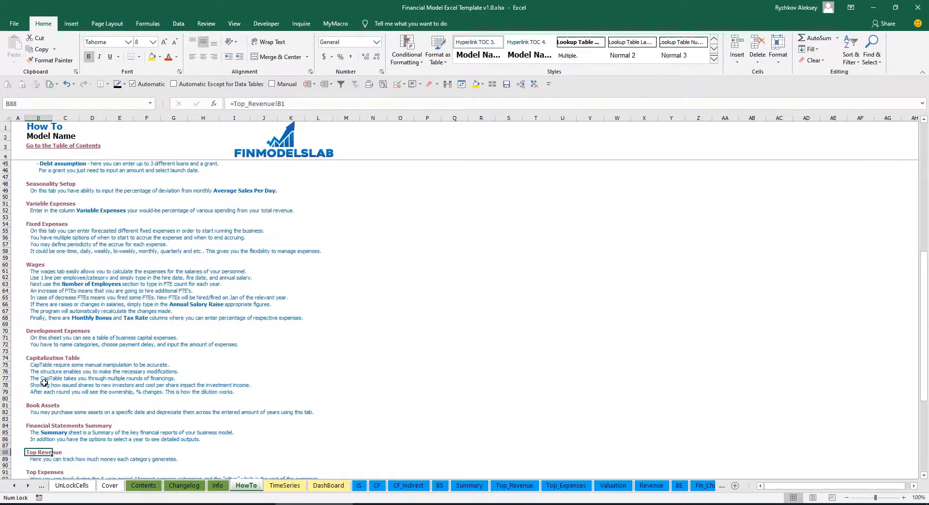
scroll(55, 372, up, 12)
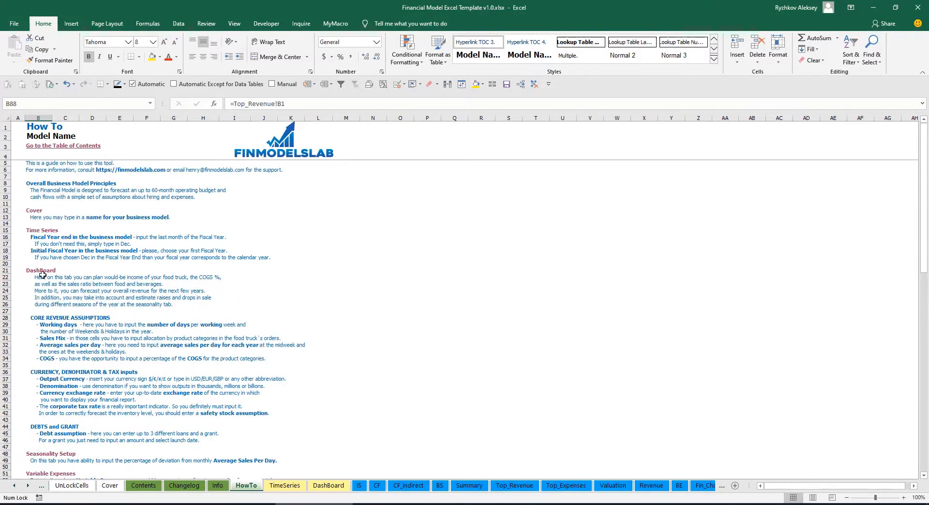
scroll(45, 276, down, 9)
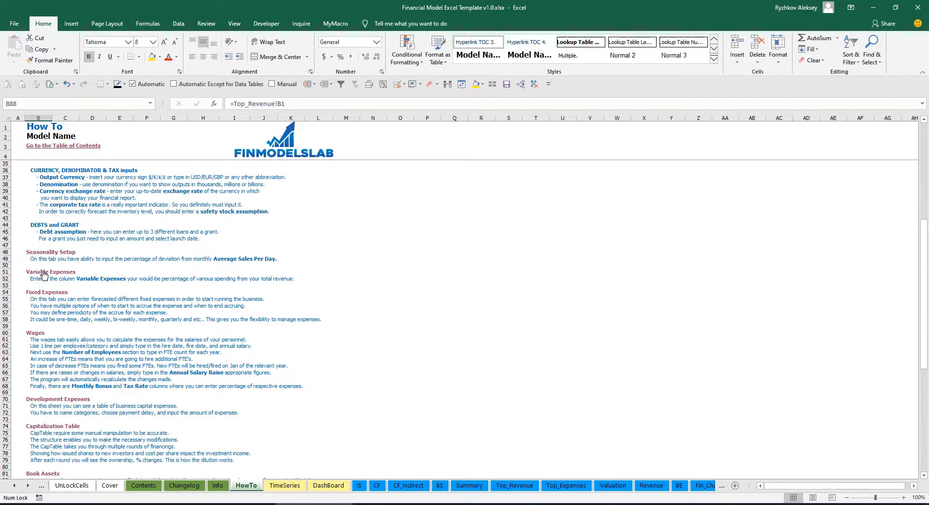
scroll(44, 274, down, 3)
click(34, 409)
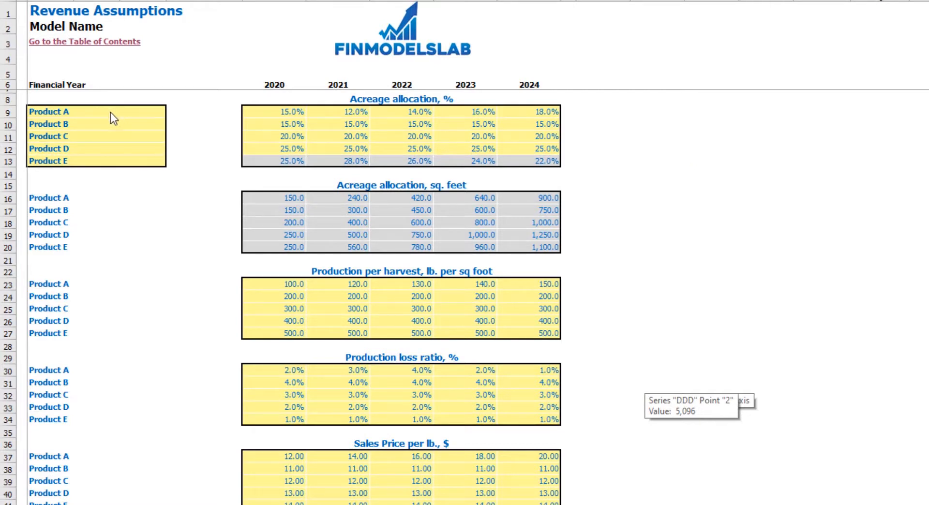
- Rename Product A as Tomato in the Revenue Assumptions product names, and undo the rename
drag(108, 113, 78, 161)
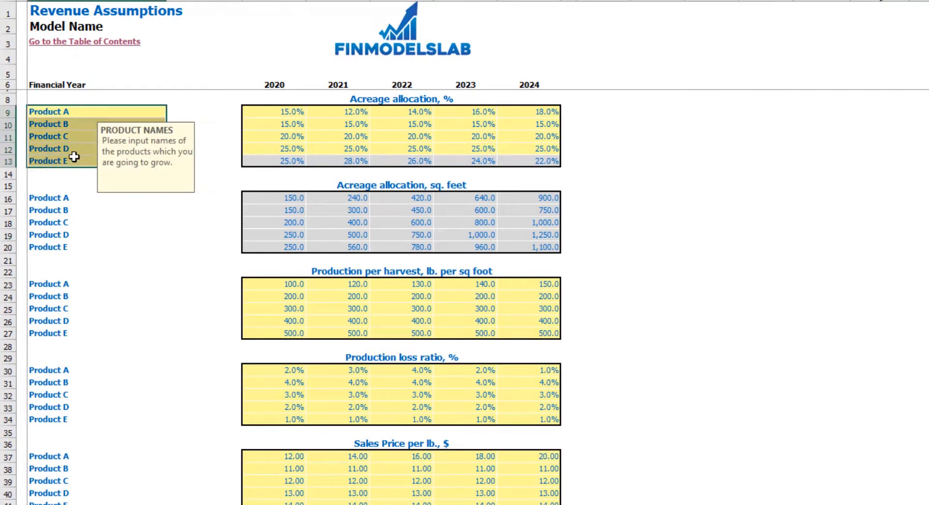
click(62, 111)
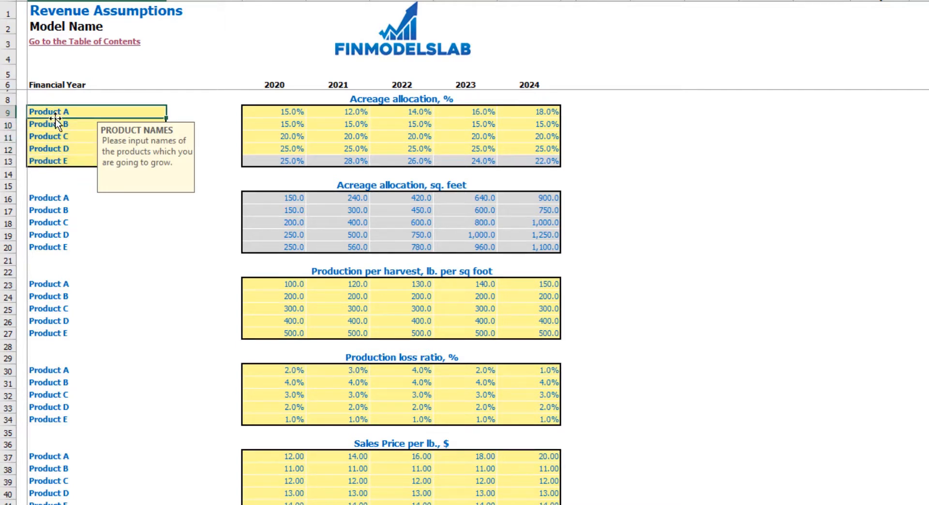
text(Tomato)
key(Return)
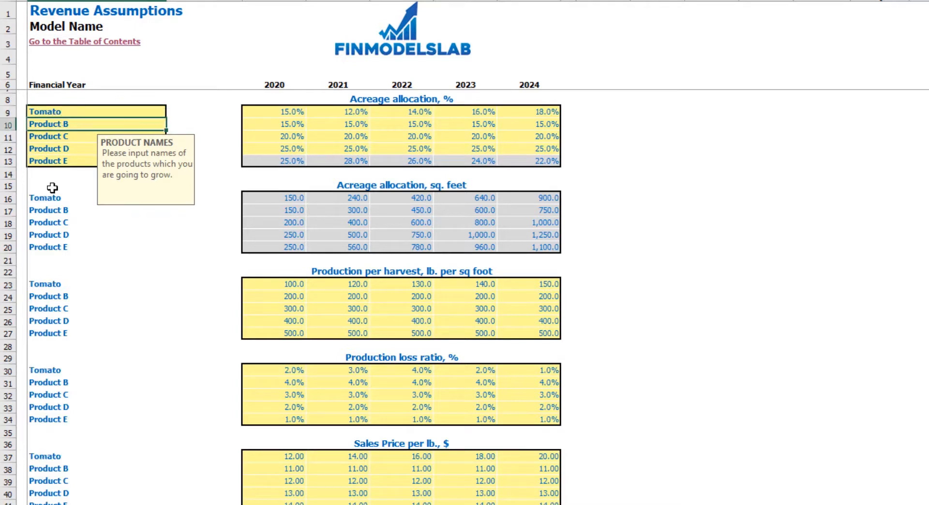
key(ctrl+z)
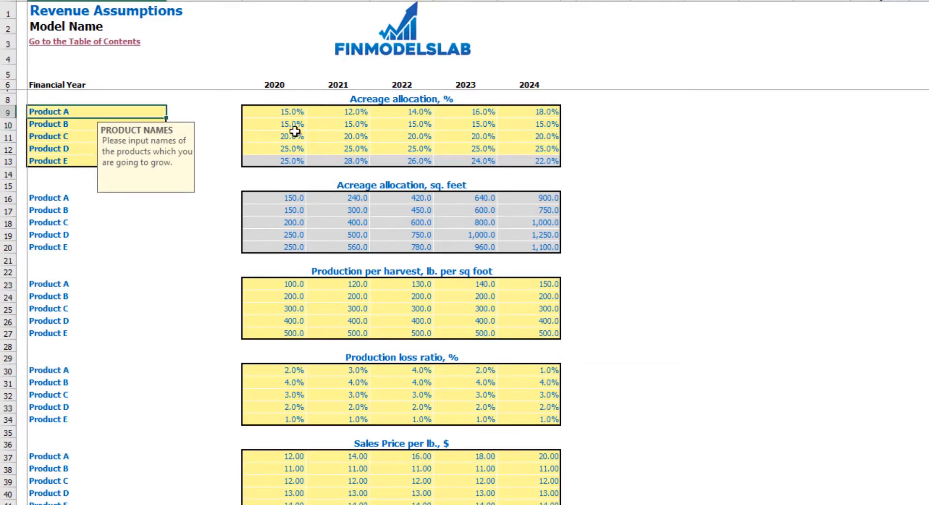
- Set Product A's acreage allocation for 2020 to 2024 to 10%, 12%, 15%, 18% and 20%
drag(277, 111, 510, 149)
click(665, 140)
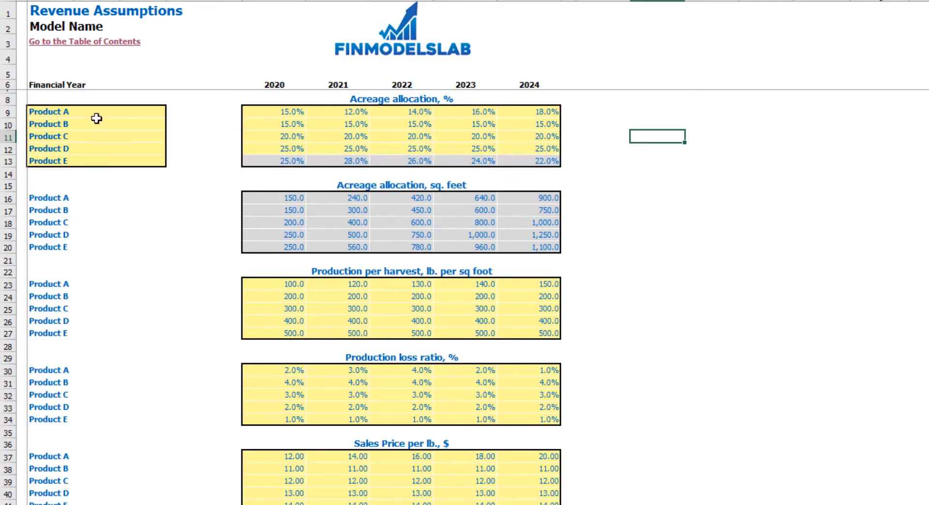
click(301, 116)
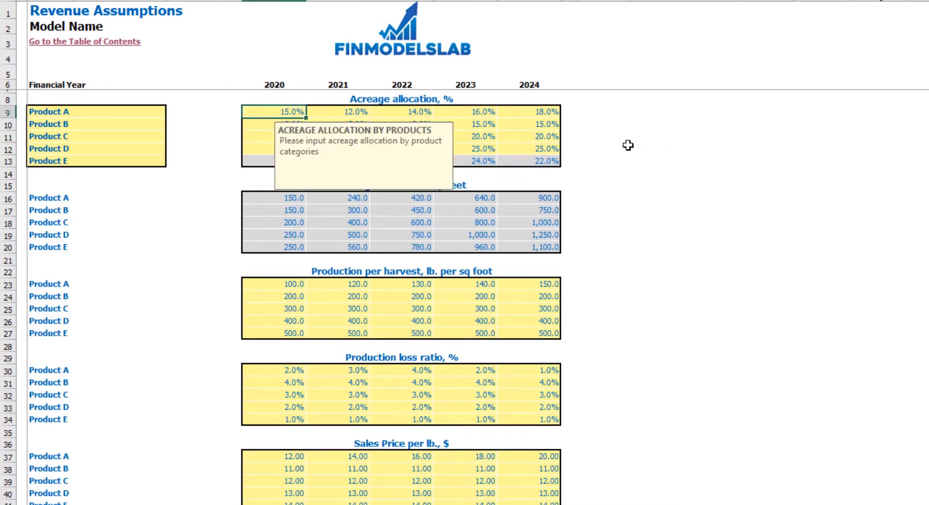
text(10)
key(Tab)
text(12)
key(Tab)
text(15)
key(Tab)
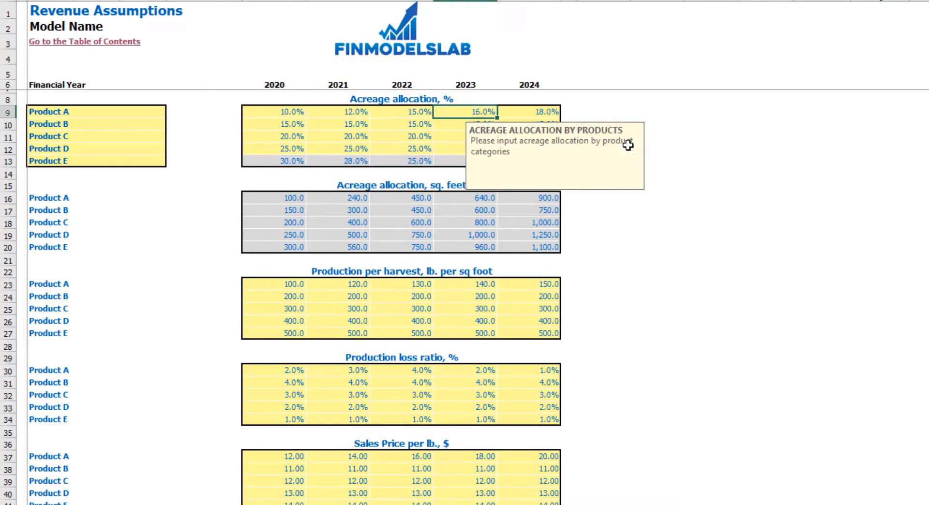
text(18)
key(Tab)
text(20)
key(Return)
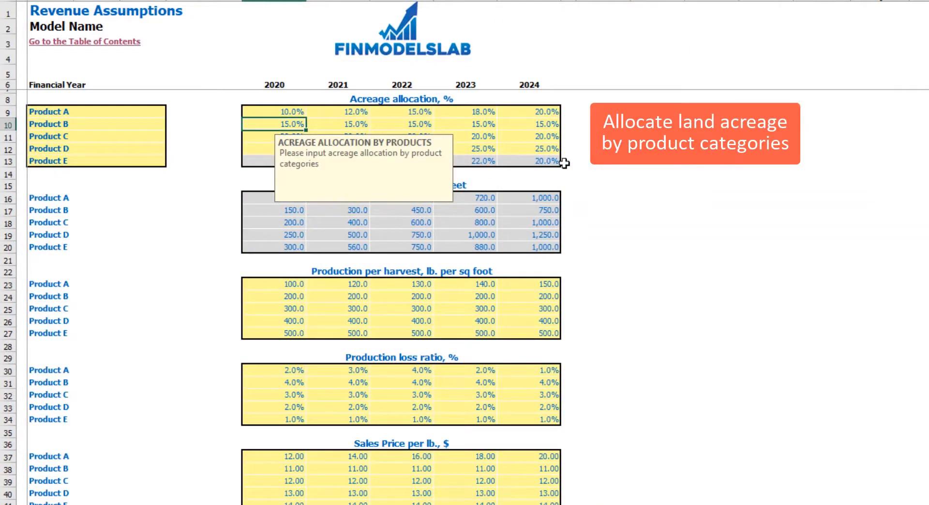
click(599, 149)
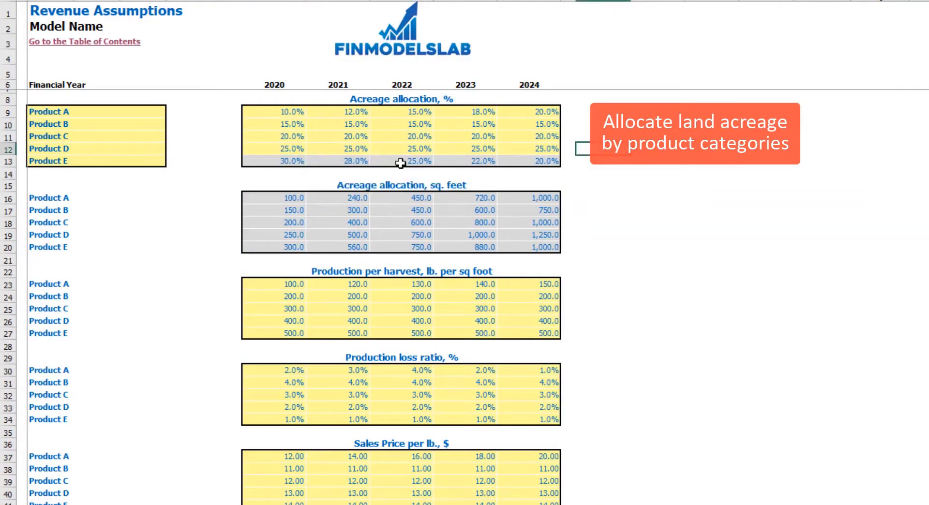
- Test a 90% acreage allocation for Product A in 2020 and inspect the formula behind Product E's 2020 share
click(298, 161)
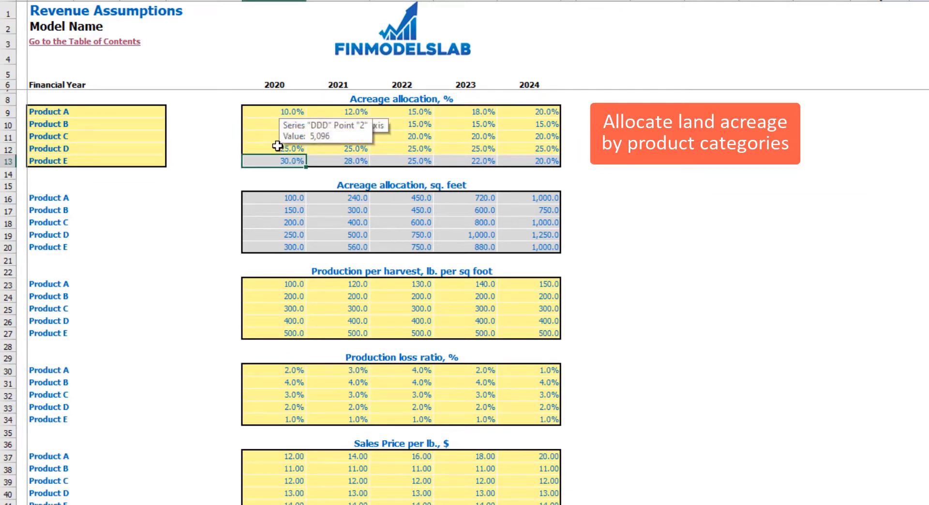
click(710, 163)
click(293, 114)
text(90)
key(Return)
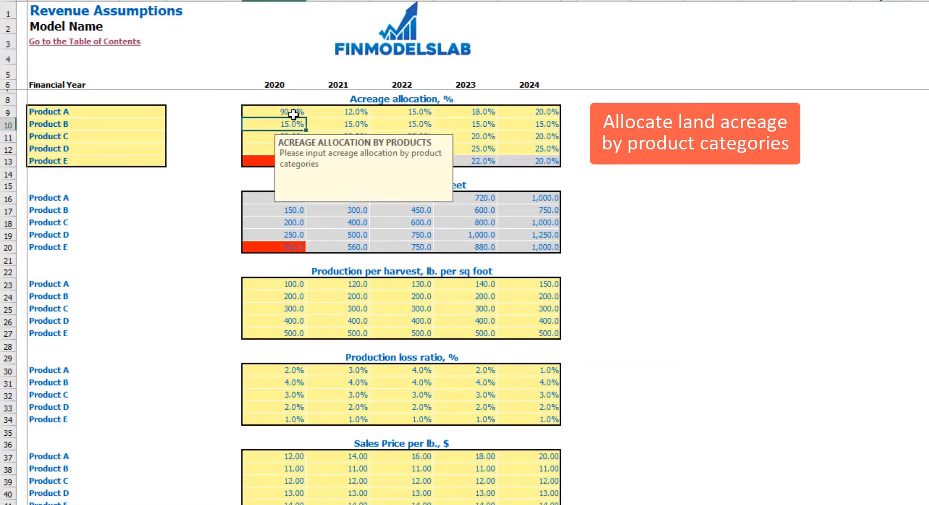
key(Return)
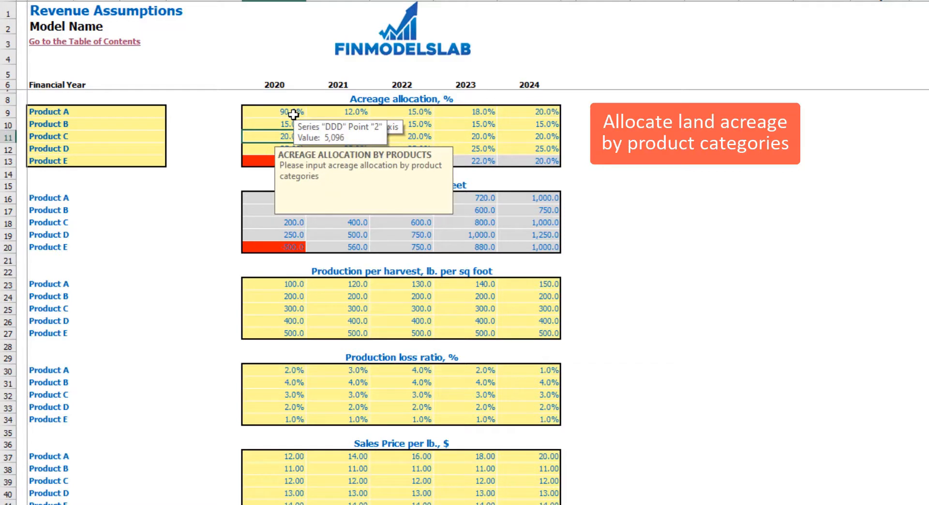
click(805, 323)
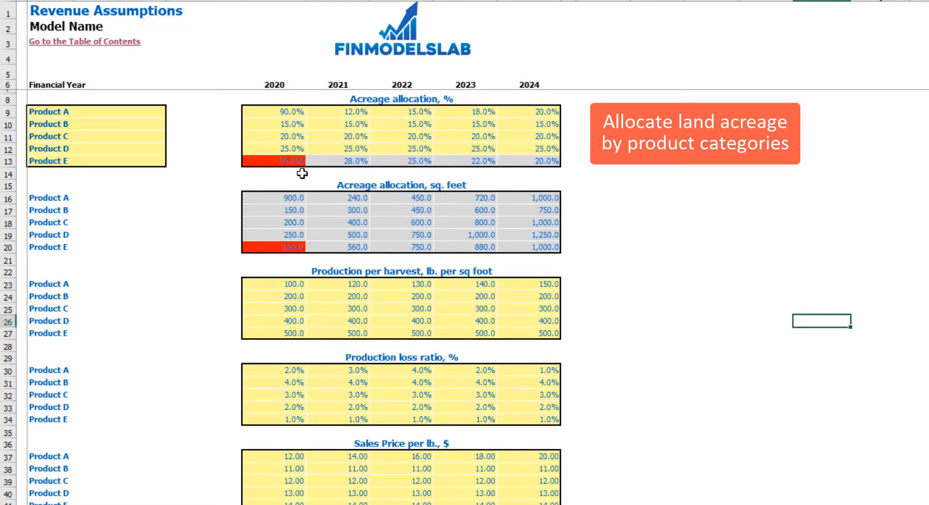
click(290, 159)
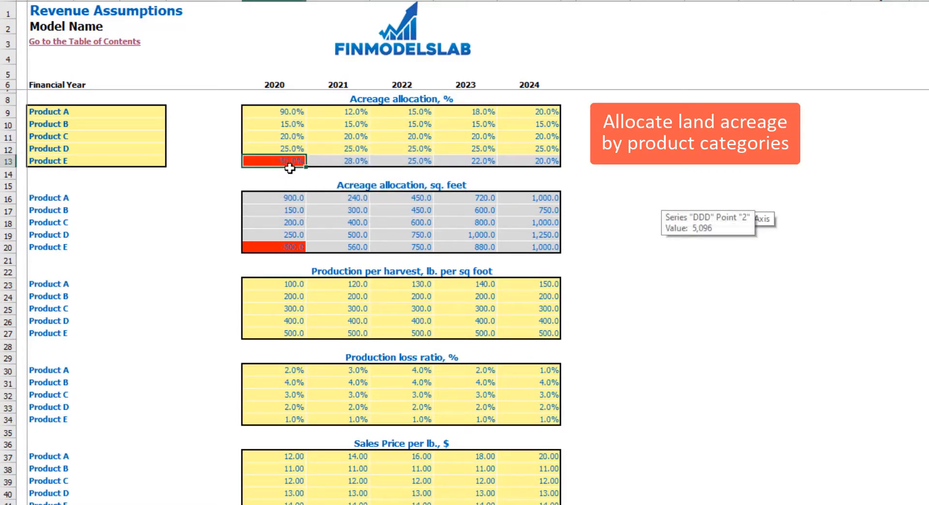
key(F2)
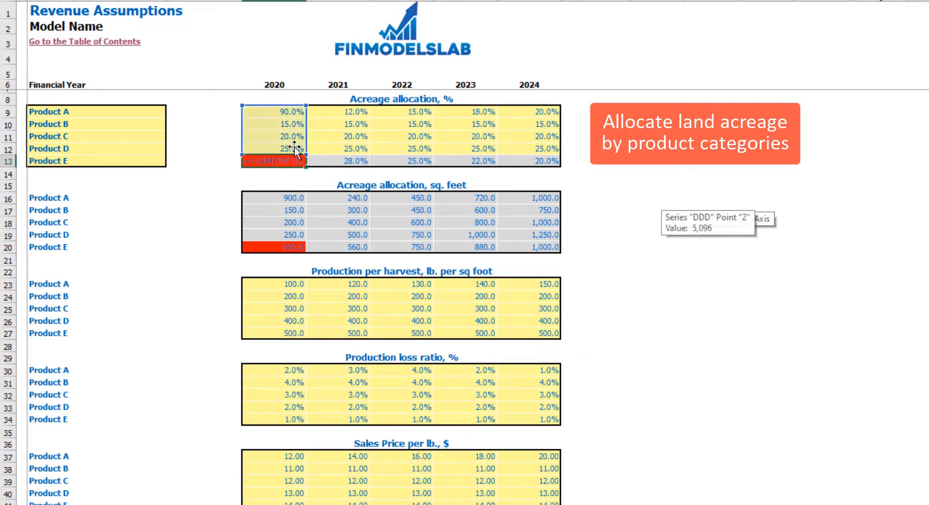
key(Escape)
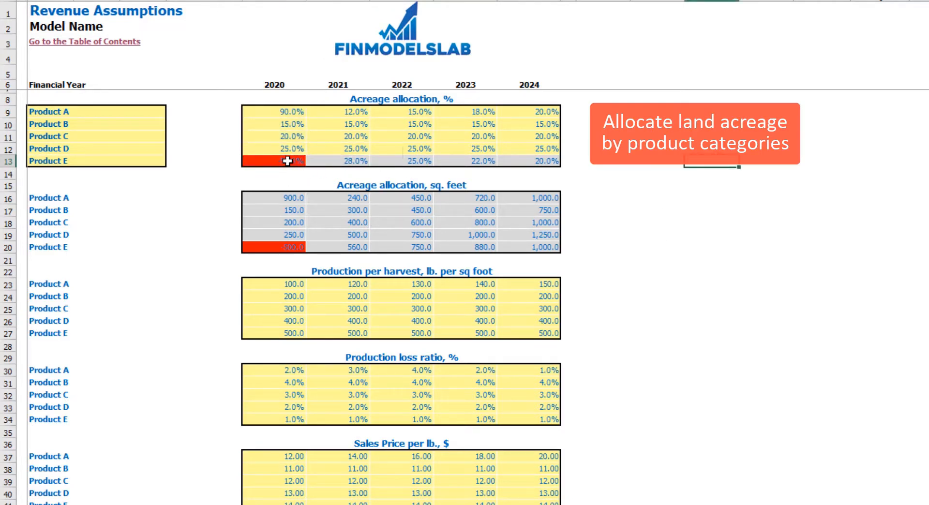
- Set Product A's 2020 acreage allocation to 10%
click(291, 114)
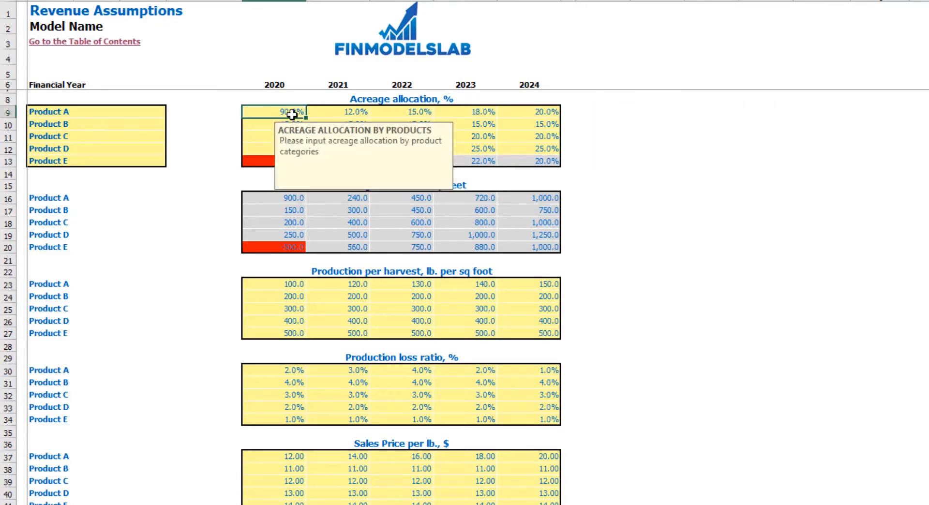
text(10)
key(Return)
click(653, 166)
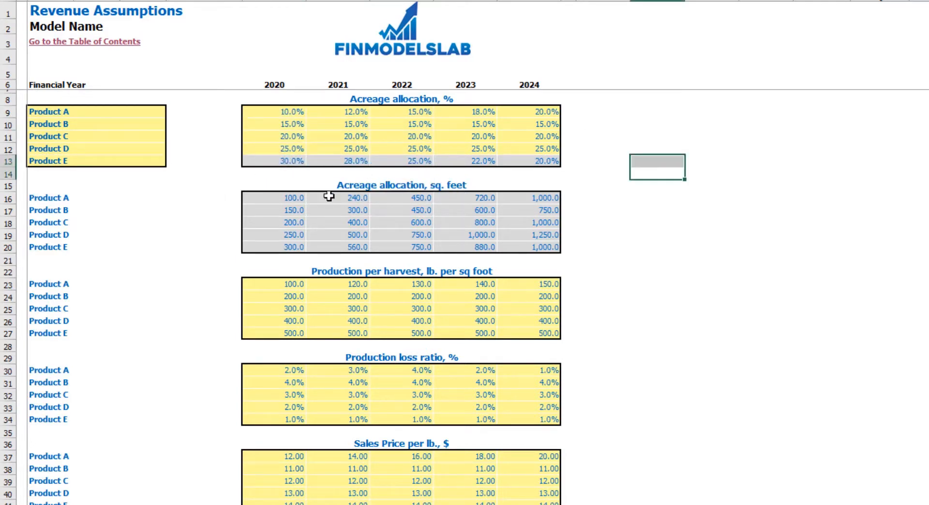
- Examine the square-feet acreage allocation table and the heading of the Production per harvest table
drag(282, 199, 512, 248)
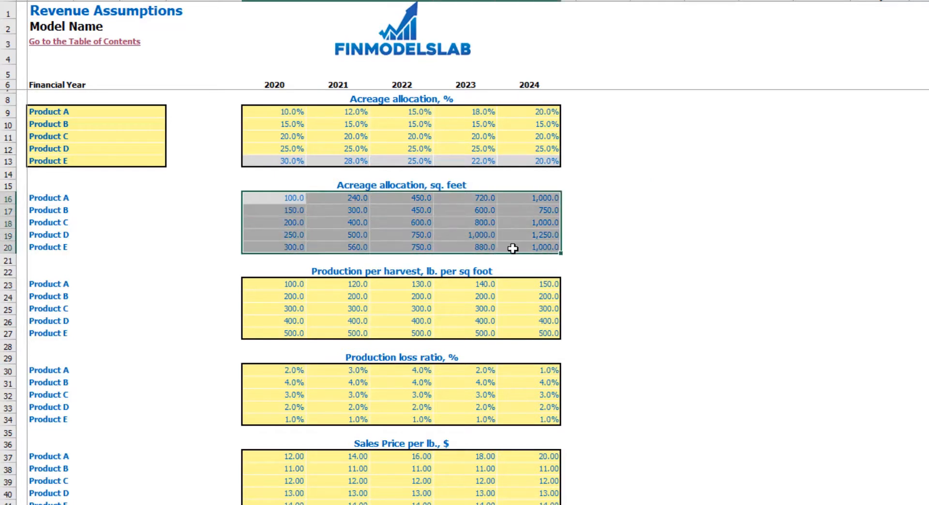
click(712, 187)
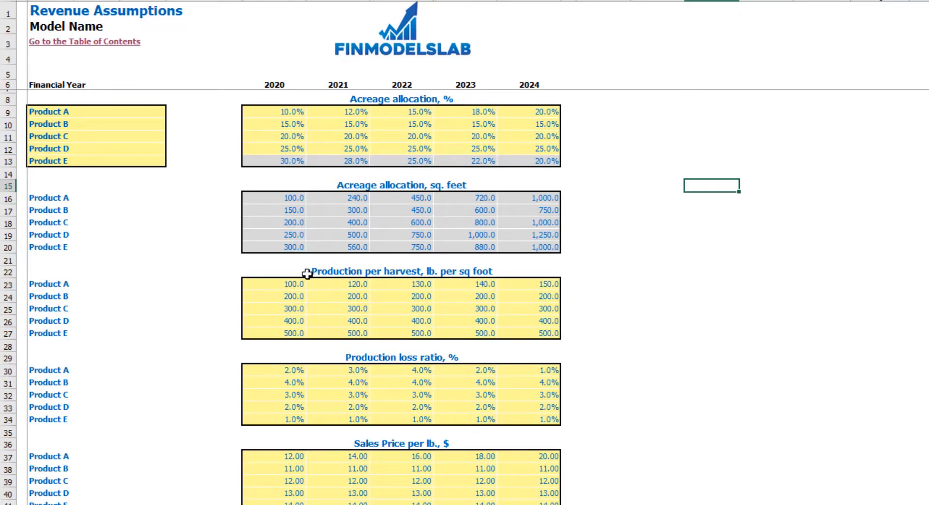
click(454, 271)
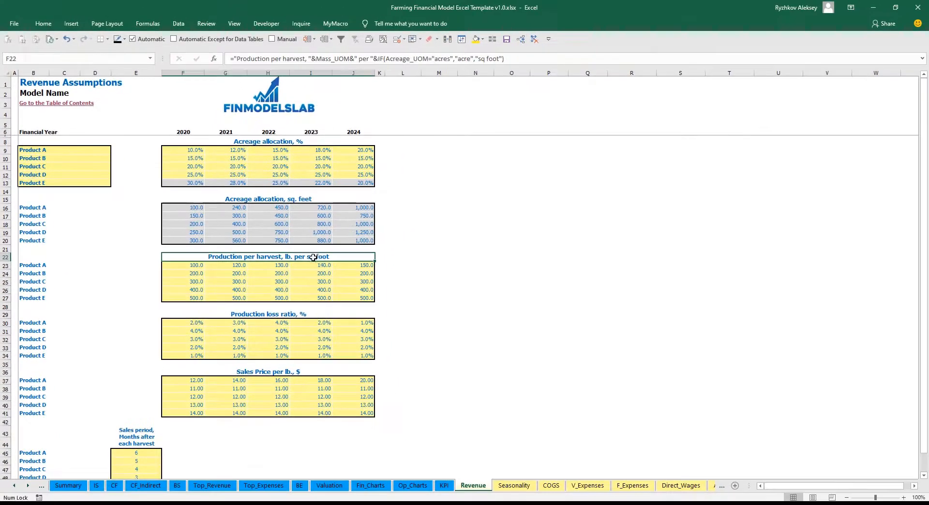
- Set the DashBoard's acreage units to acres and mass units to kg, and return to the Revenue sheet
double_click(14, 486)
click(103, 487)
click(119, 115)
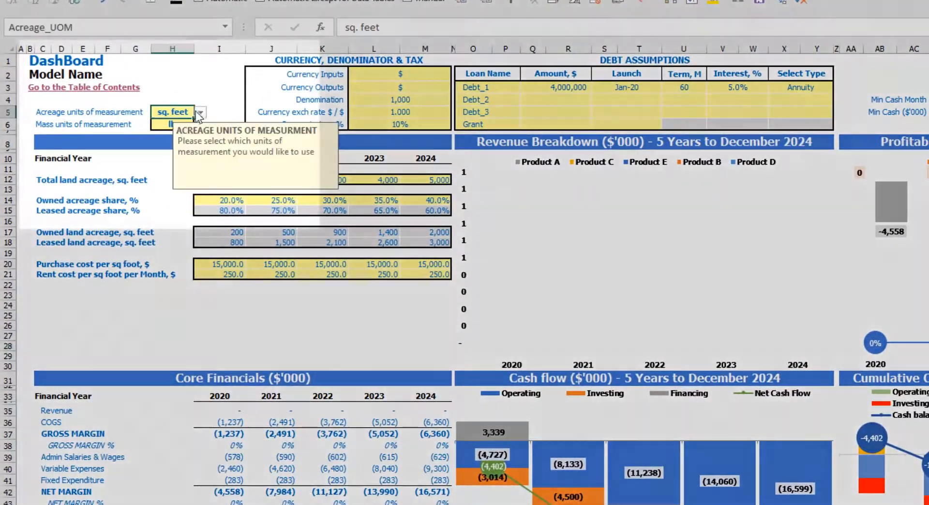
click(199, 115)
click(164, 124)
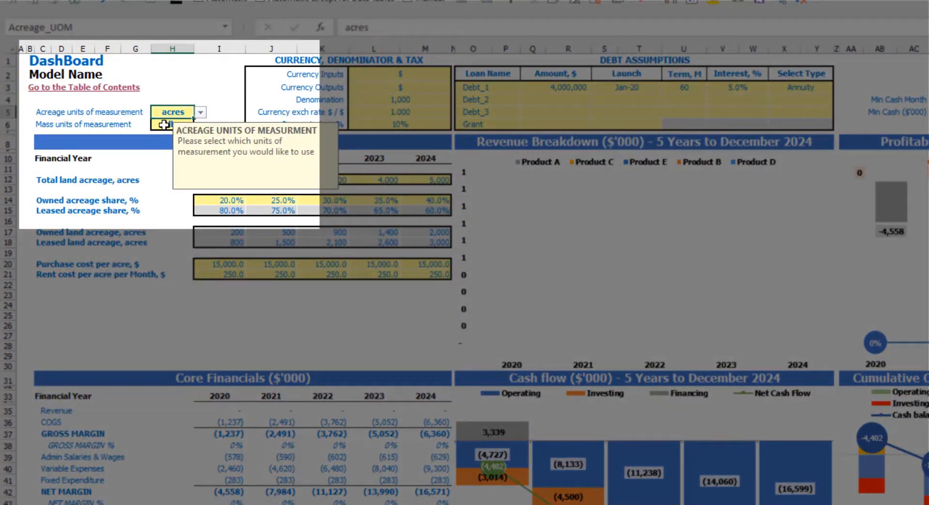
click(163, 124)
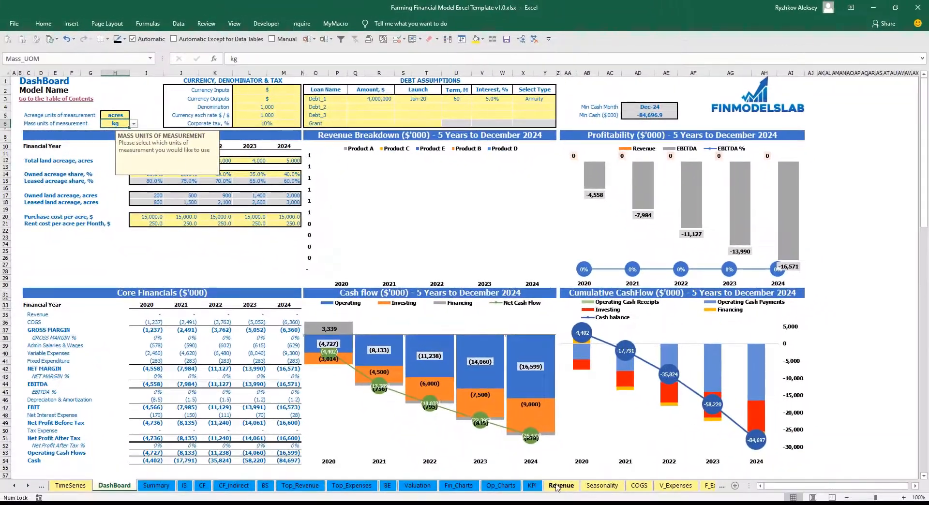
click(582, 500)
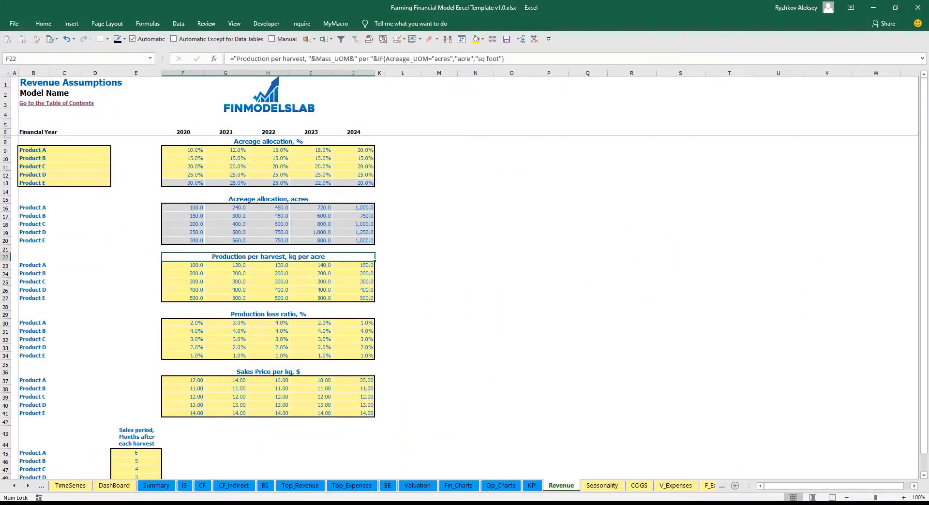
- Set the DashBoard's acreage units to sq. feet and mass units to lb., and return to the Revenue sheet
click(113, 489)
click(120, 115)
click(133, 115)
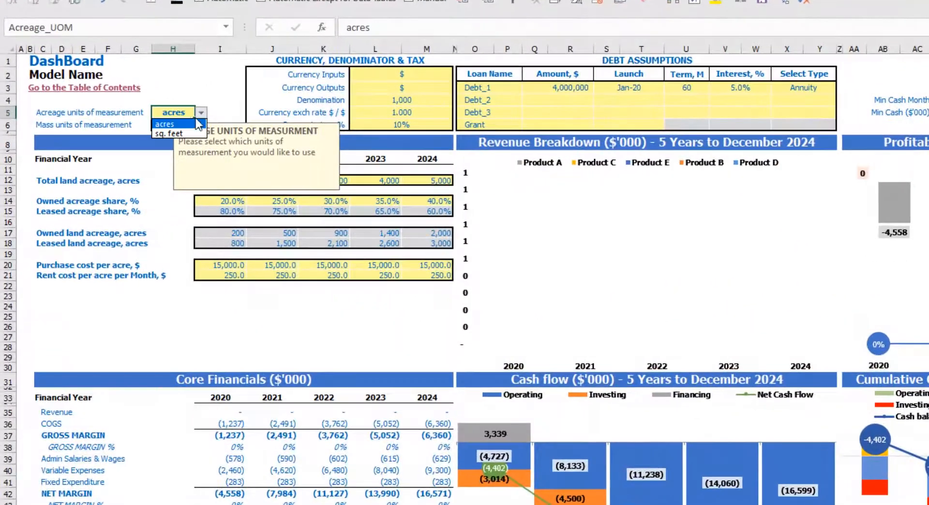
click(169, 133)
click(174, 125)
click(201, 125)
click(170, 144)
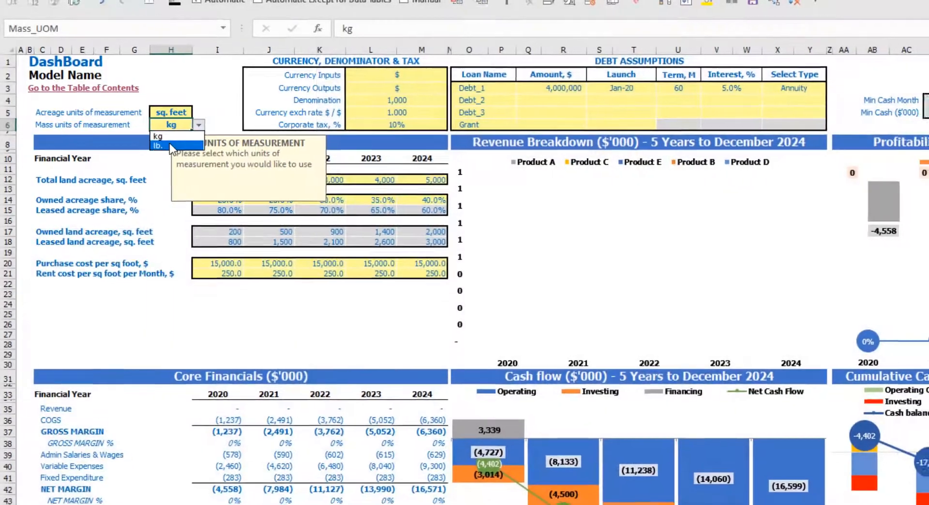
click(582, 488)
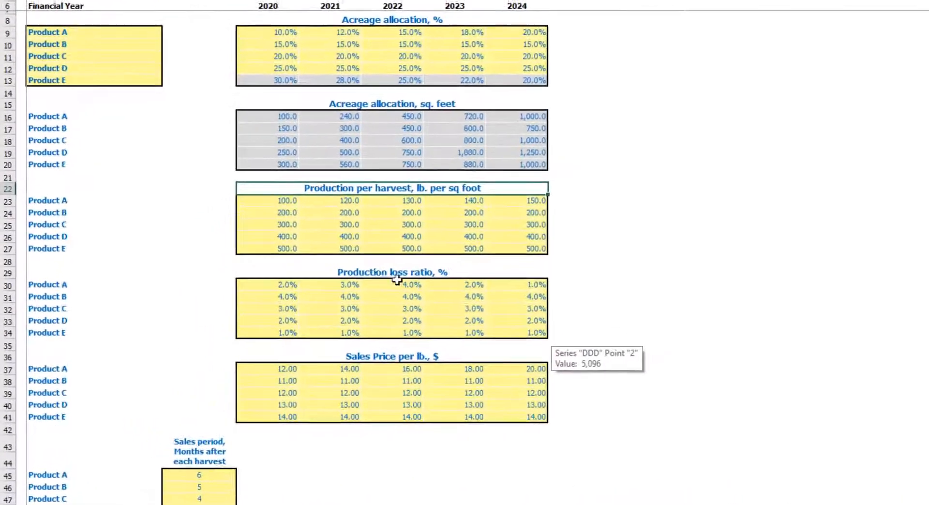
- Set Product A's production per harvest for 2020 to 2024 to 100, 110, 120, 140 and 160
key(Down)
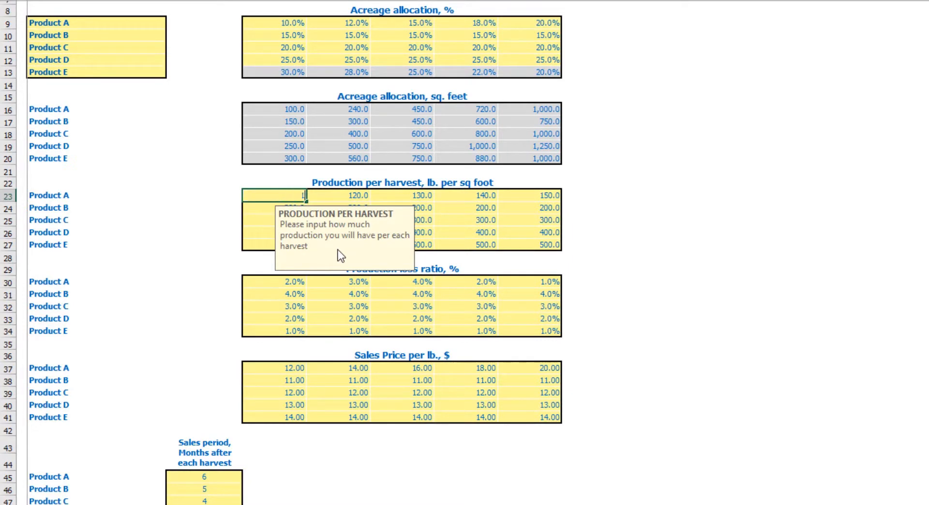
key(Right)
text(110)
key(Right)
text(120)
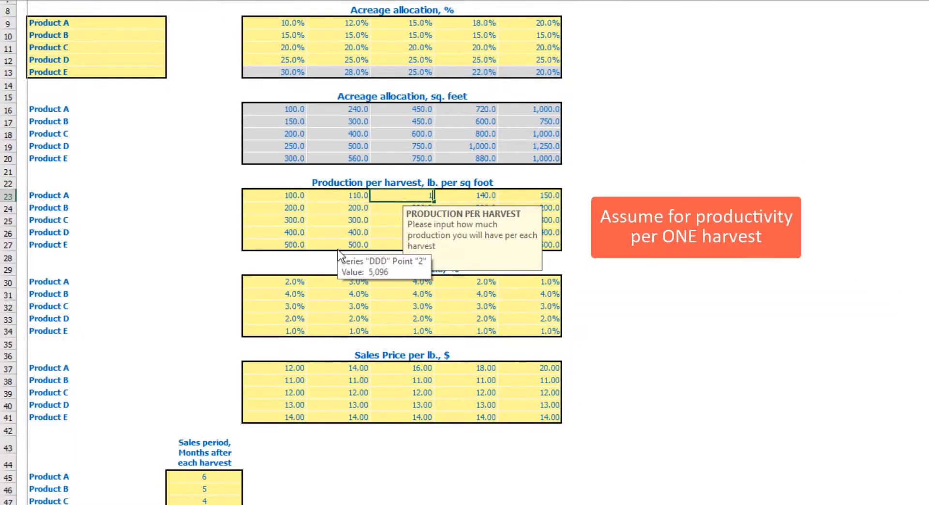
key(Right)
text(140)
key(Right)
text(160)
key(Return)
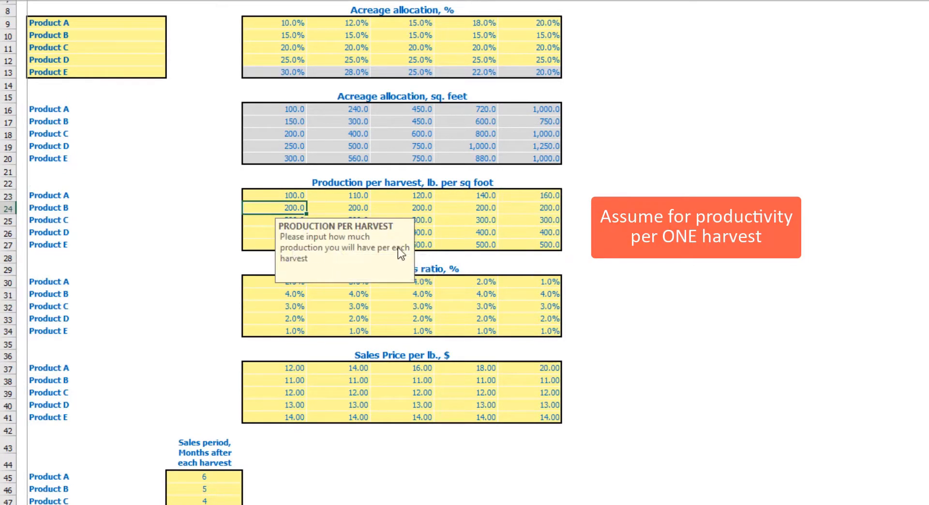
click(640, 184)
key(Left)
key(Left)
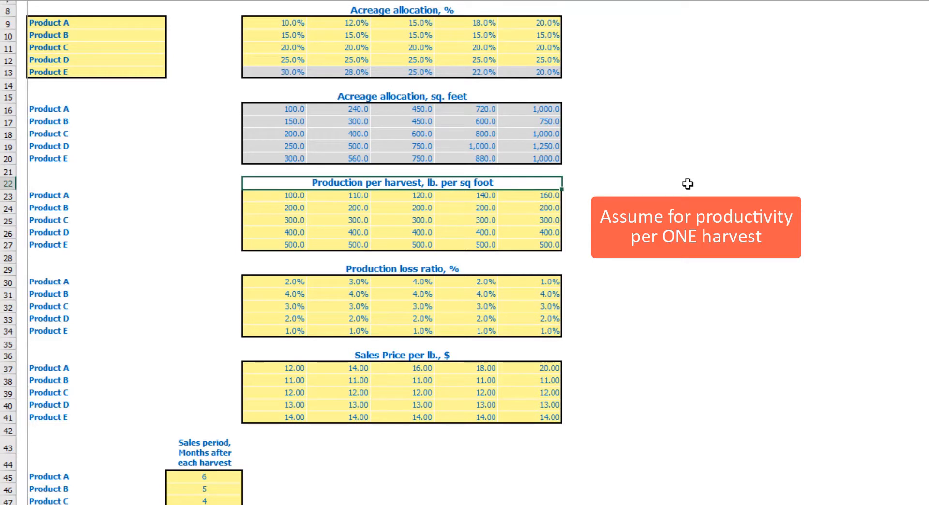
- Set Product A's production loss ratios for 2020 to 2024 to 4%, 5%, 6%, 7% and 8%
click(271, 286)
click(697, 247)
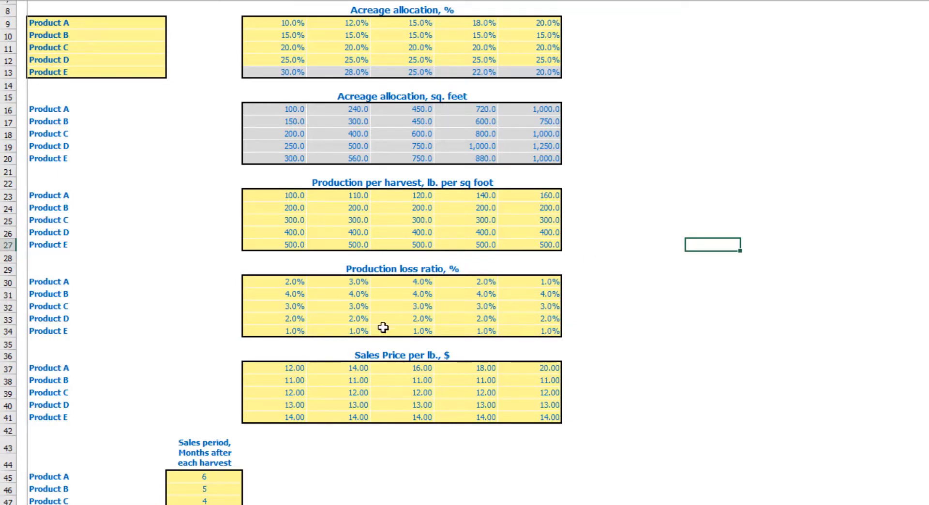
click(277, 286)
key(Right)
key(Left)
text(4)
key(Tab)
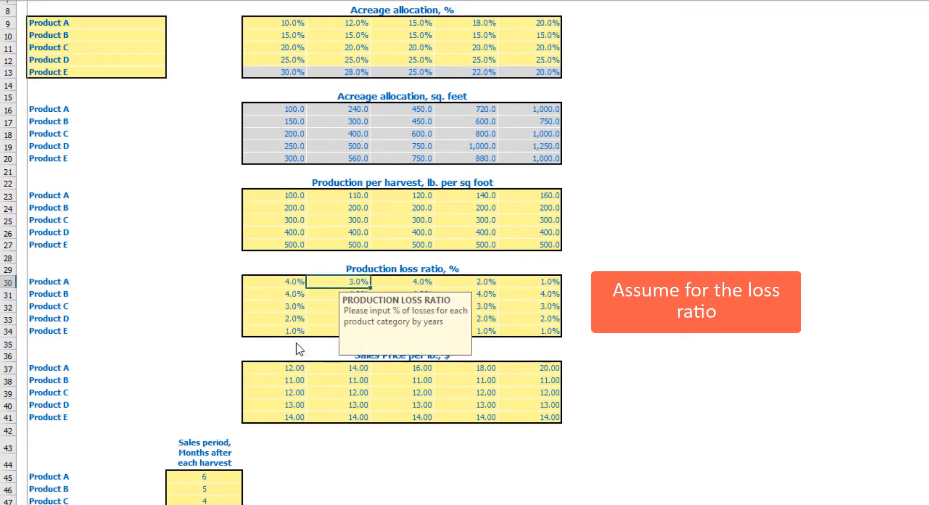
text(5)
key(Tab)
text(6)
key(Tab)
text(2)
key(Tab)
text(8)
key(Return)
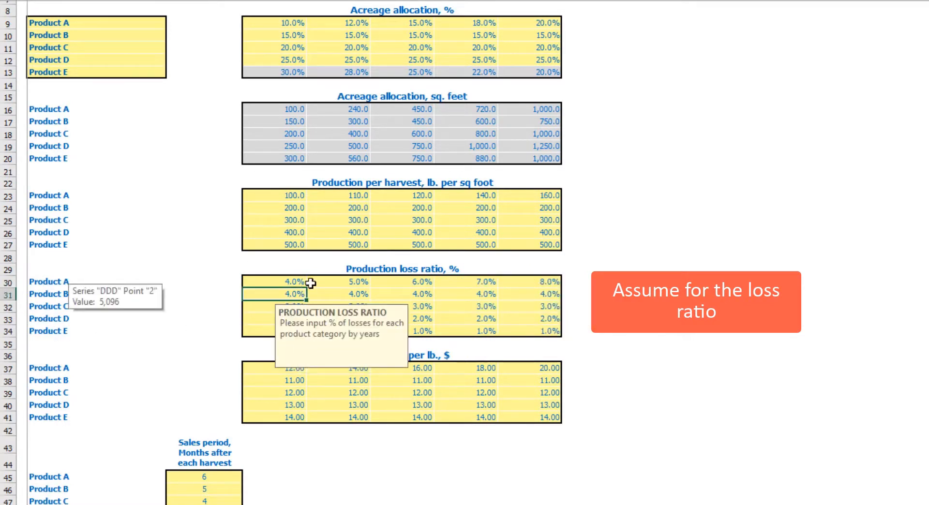
- Examine the production loss ratio inputs for all five products across 2020 to 2024
click(293, 284)
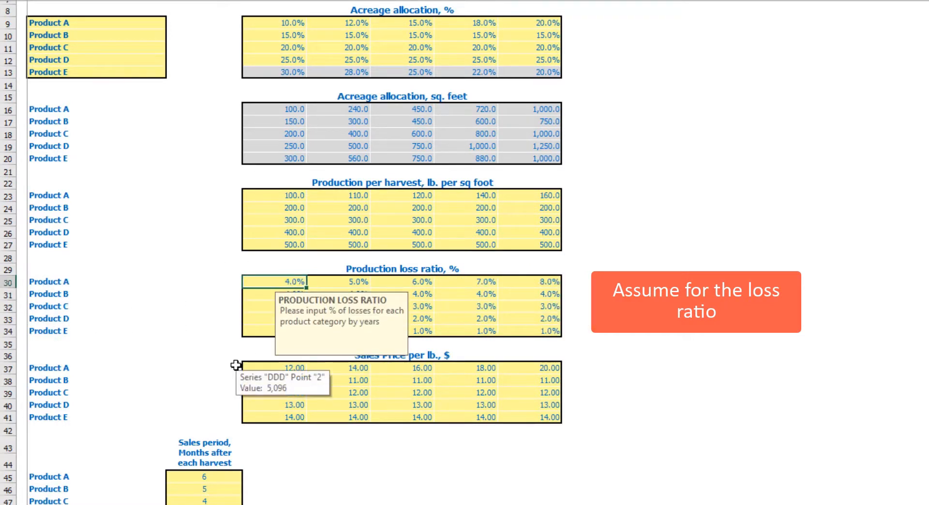
key(ctrl+shift+Right)
key(ctrl+shift+Down)
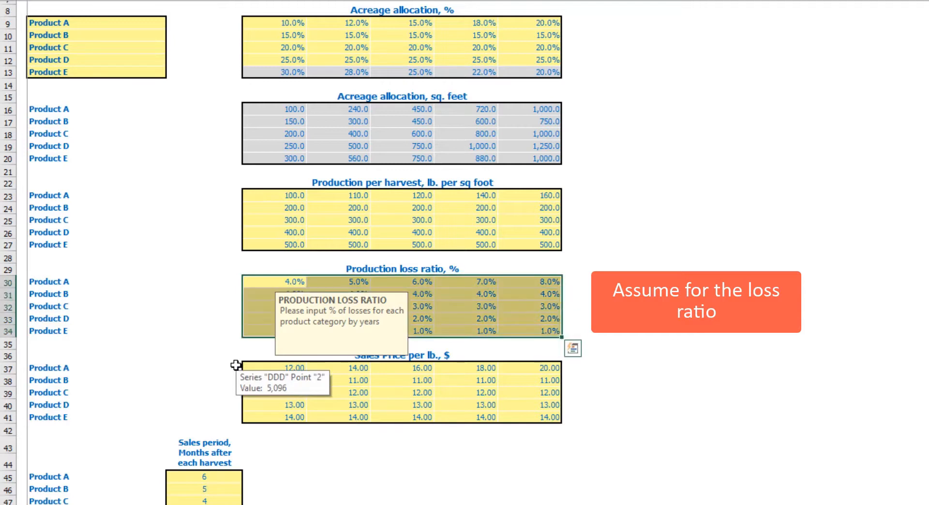
click(880, 146)
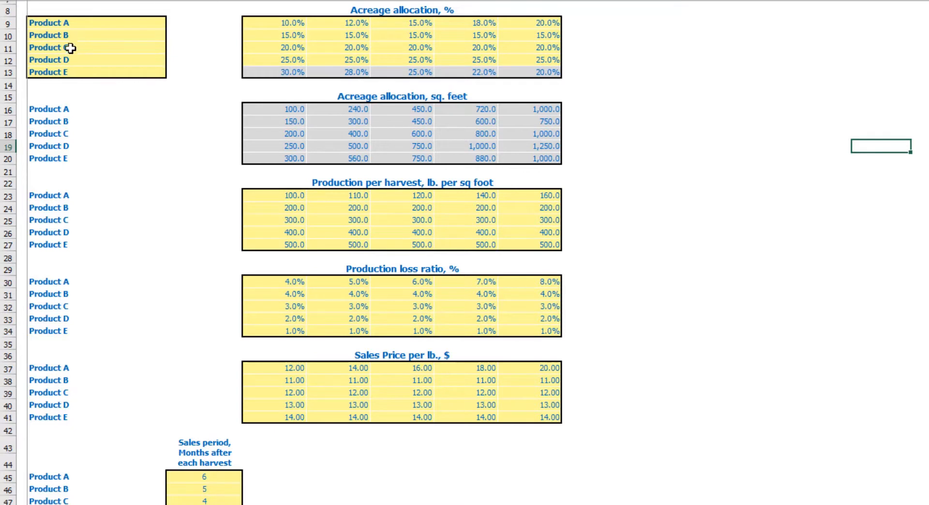
- Clear the names of Products D and E and Product D's acreage allocation percentages for all years
click(85, 65)
key(shift+Down)
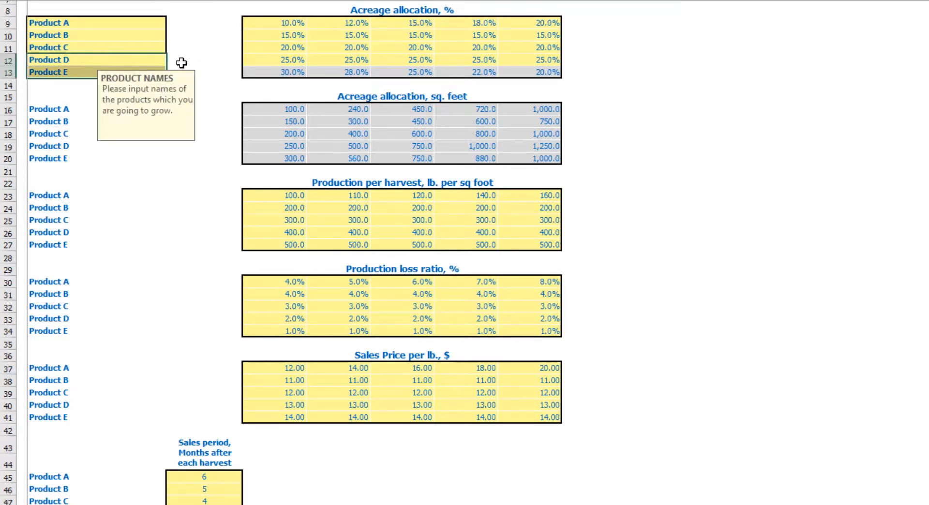
key(Delete)
drag(291, 60, 531, 58)
key(Delete)
- Set the 2020 acreage allocation to 50% for Product A and 25% each for Products B and C
click(287, 41)
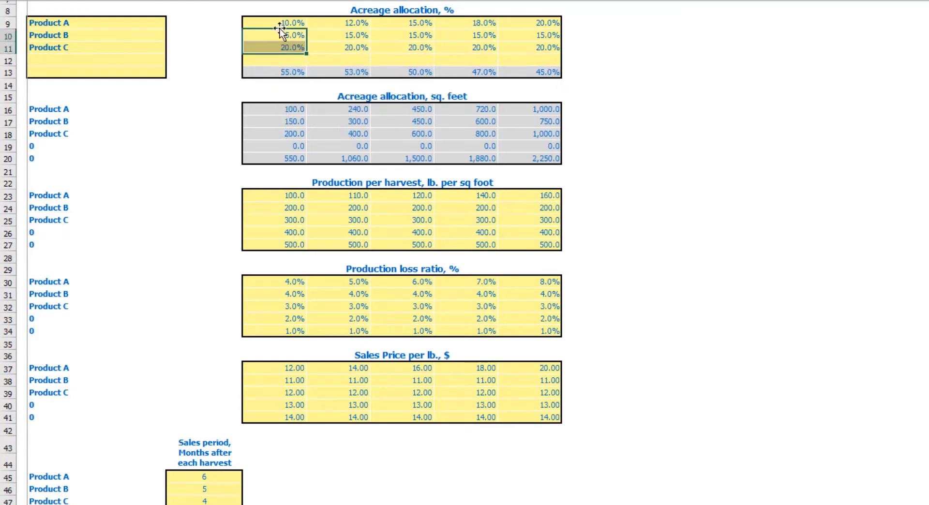
click(291, 22)
text(50)
key(Return)
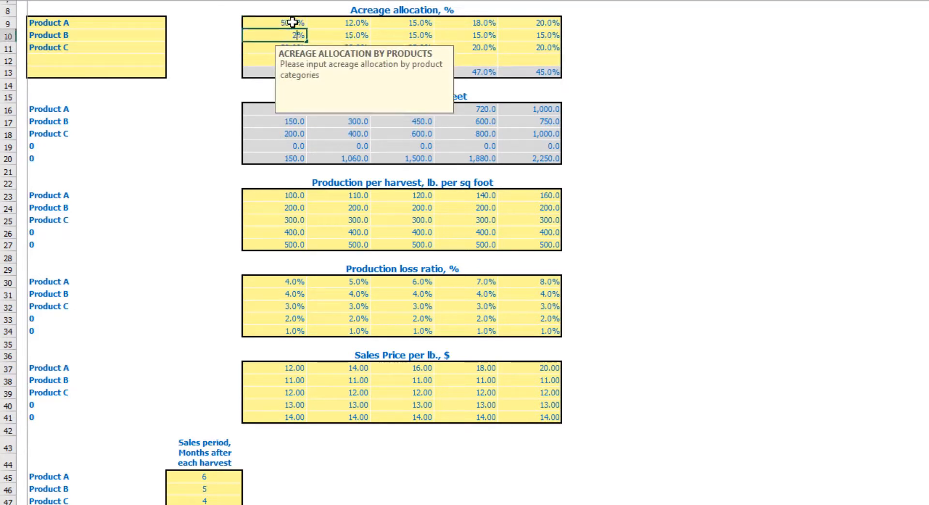
text(25)
key(Return)
text(25)
key(Return)
- Copy the 2020 acreage allocations of Products A to C into 2021 through 2024
key(Up)
key(Up)
key(Up)
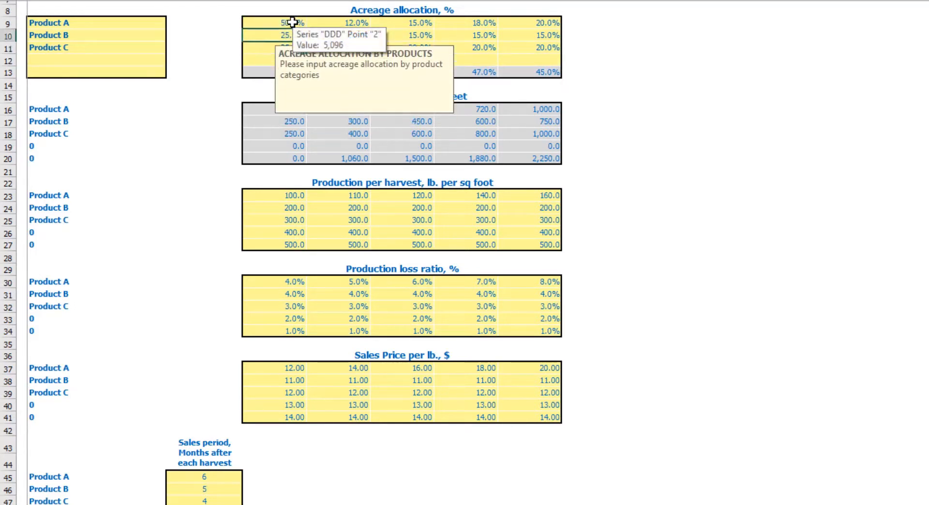
key(shift+Down)
key(shift+Down)
key(ctrl+c)
key(Right)
key(ctrl+shift+Right)
key(shift+Down)
key(shift+Down)
key(ctrl+v)
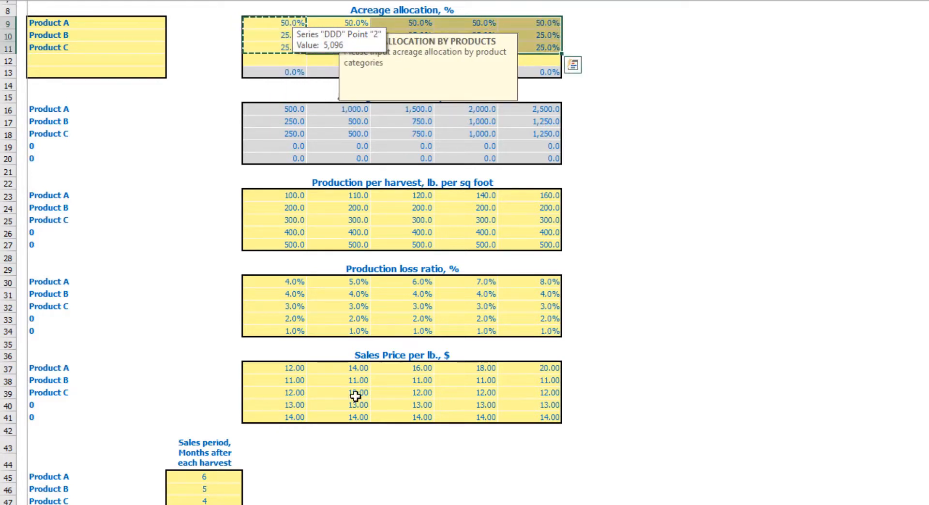
click(709, 269)
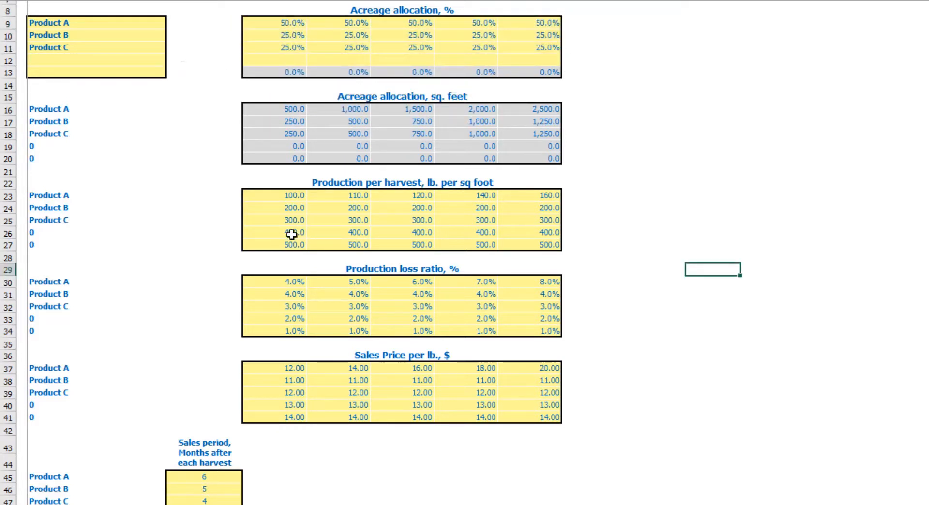
- Clear the production per harvest and loss ratio values in the last two product rows
drag(292, 237, 525, 246)
key(Delete)
drag(288, 319, 542, 332)
key(Delete)
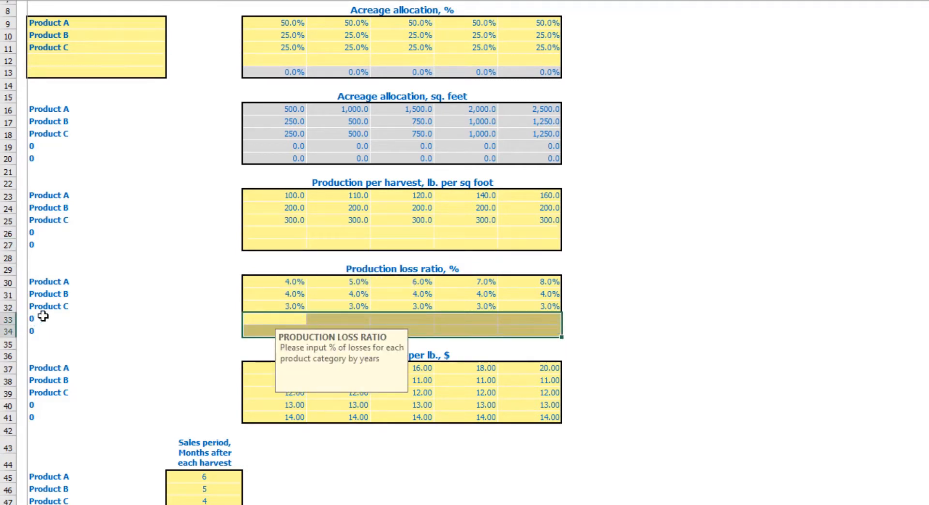
- Undo the cleared product rows and the changed acreage allocations, back to the original five-product setup
key(ctrl+z)
key(ctrl+z)
key(ctrl+z)
key(ctrl+z)
key(ctrl+z)
key(ctrl+z)
key(ctrl+z)
key(ctrl+z)
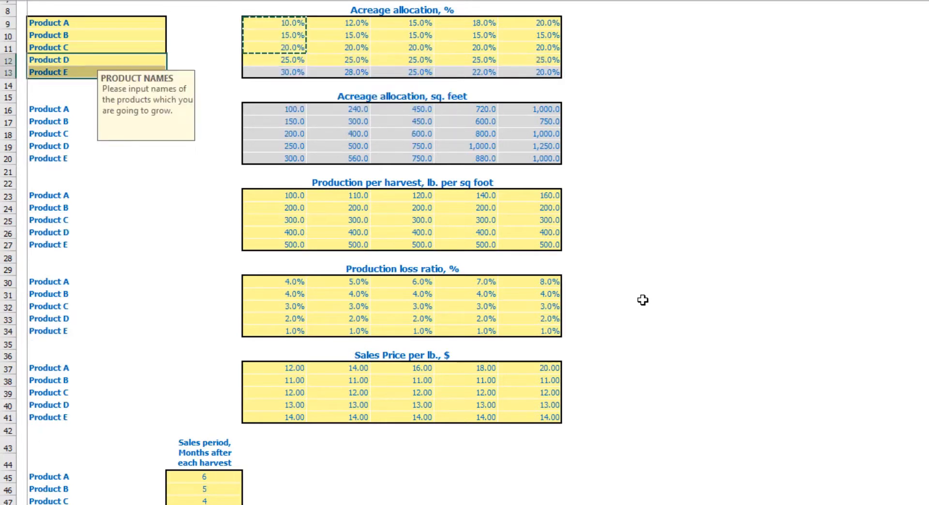
- Set Product A's sales price per lb. for 2020 to 2024 to 10, 15, 20, 25 and 30
click(702, 257)
scroll(330, 368, down, 3)
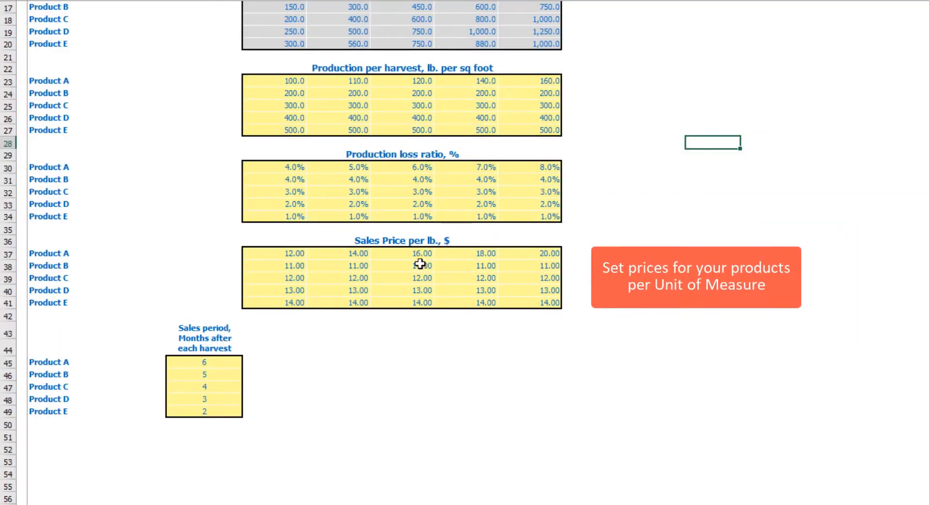
click(289, 256)
text(10)
key(Tab)
text(15)
key(Tab)
text(25)
key(Tab)
text(30)
key(Return)
click(503, 375)
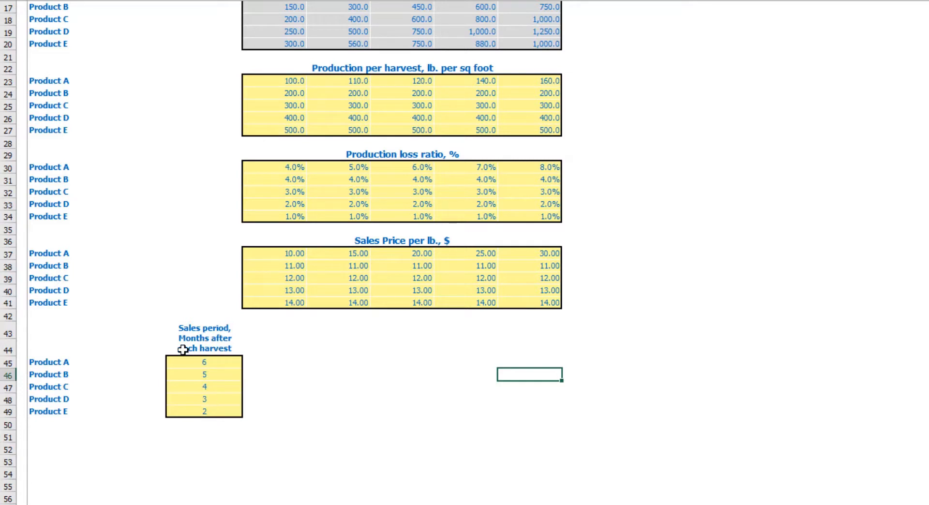
- Set Product A's sales period after each harvest to 1 month
click(215, 362)
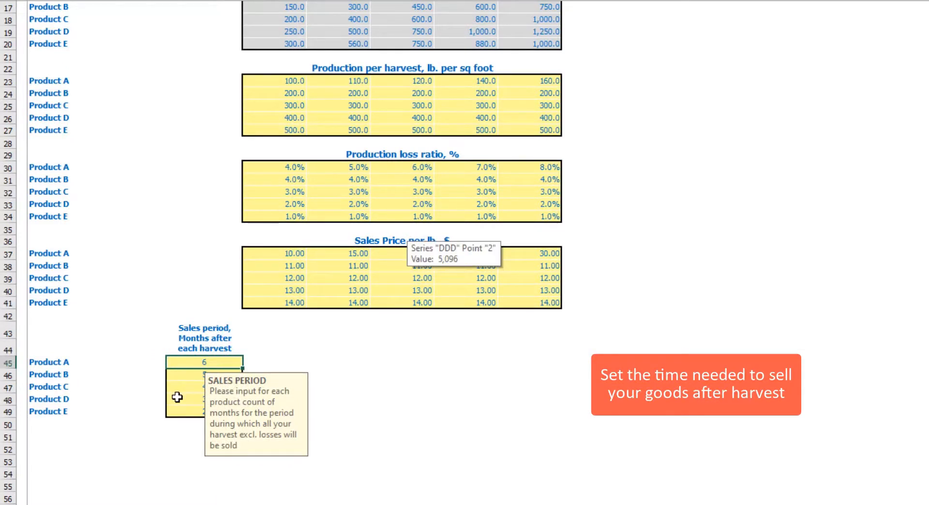
key(Return)
click(306, 333)
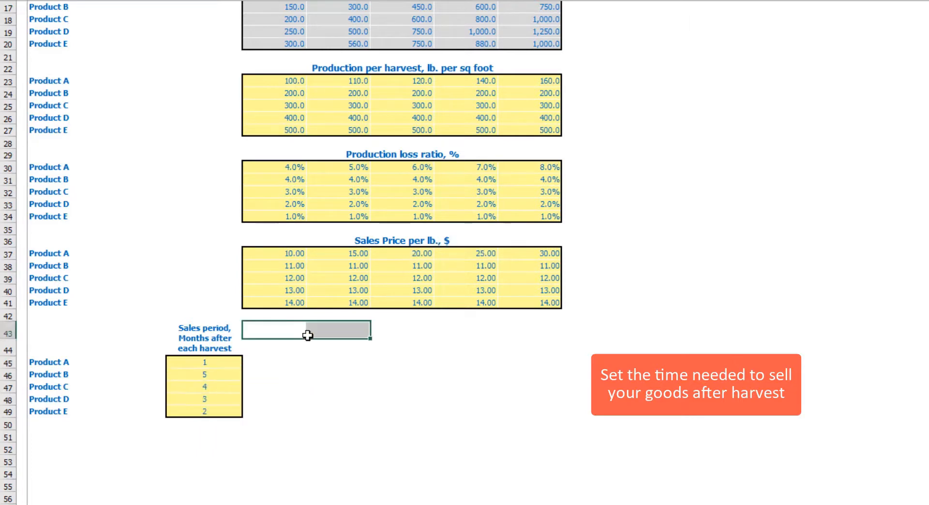
click(213, 343)
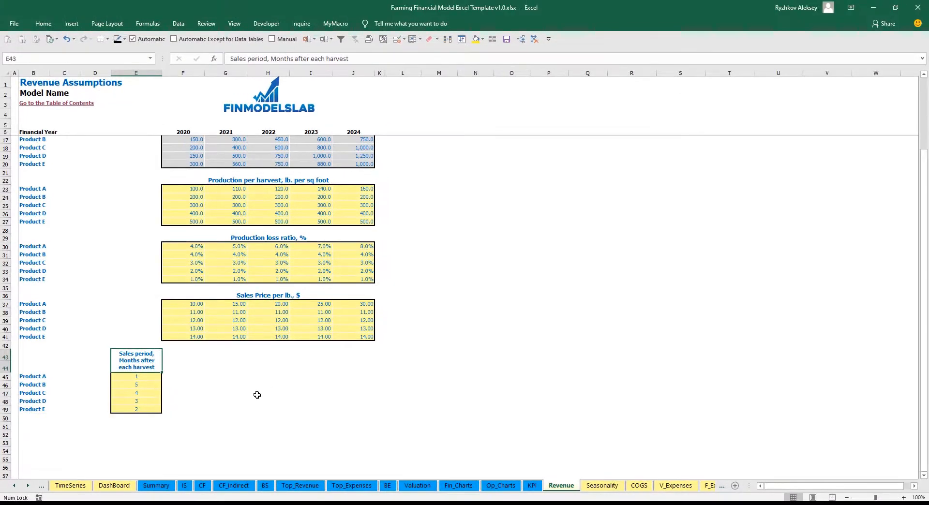
- Open the Seasonality sheet and select the product names in the harvest schedule
scroll(257, 395, up, 3)
click(602, 486)
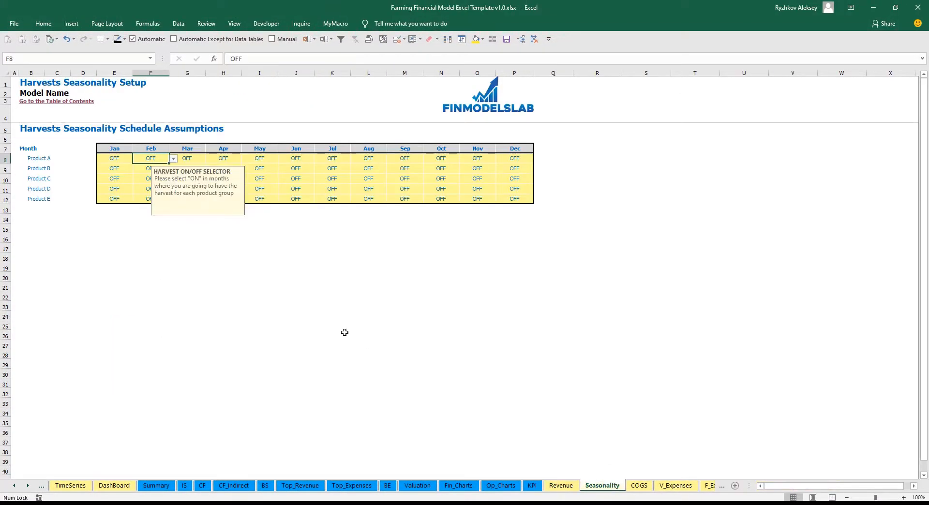
click(362, 345)
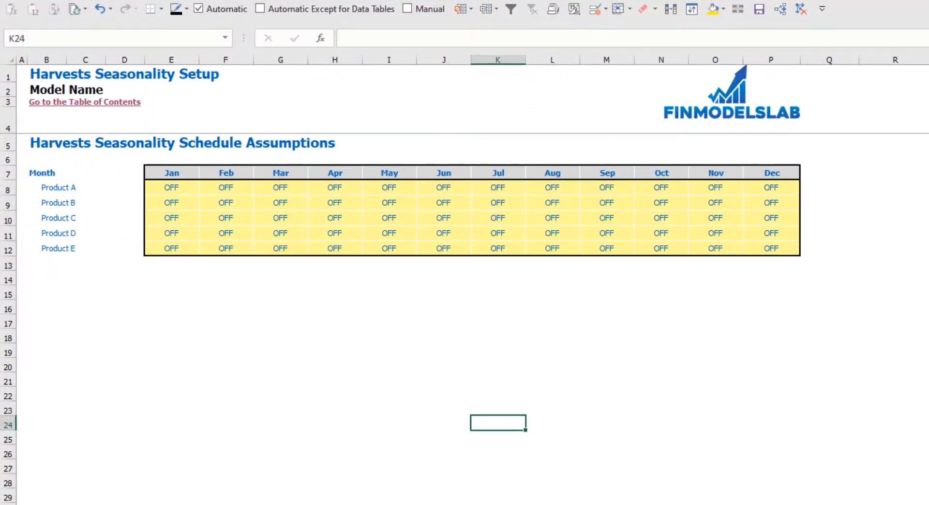
drag(47, 187, 51, 249)
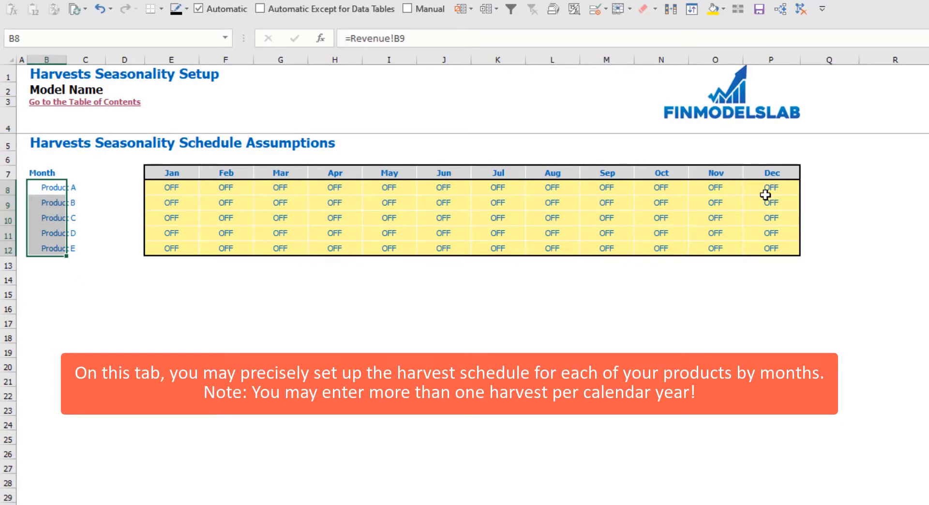
- Switch Product A's harvest to ON in March and August
click(275, 192)
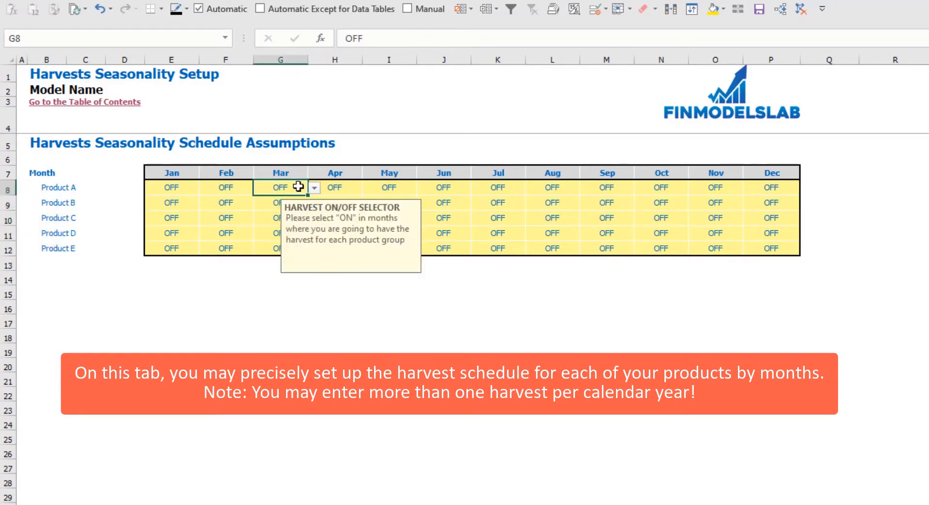
click(313, 191)
click(285, 200)
drag(271, 322, 278, 295)
click(282, 181)
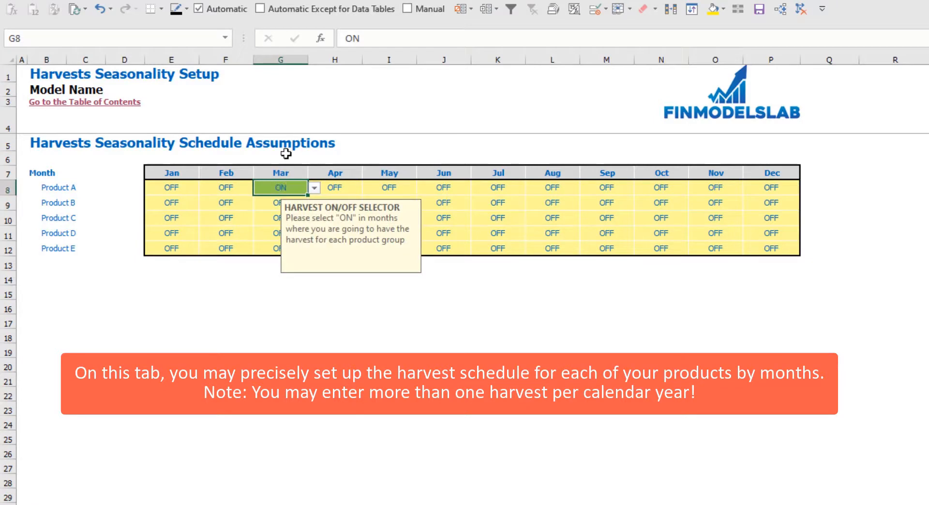
click(565, 186)
click(586, 189)
click(535, 197)
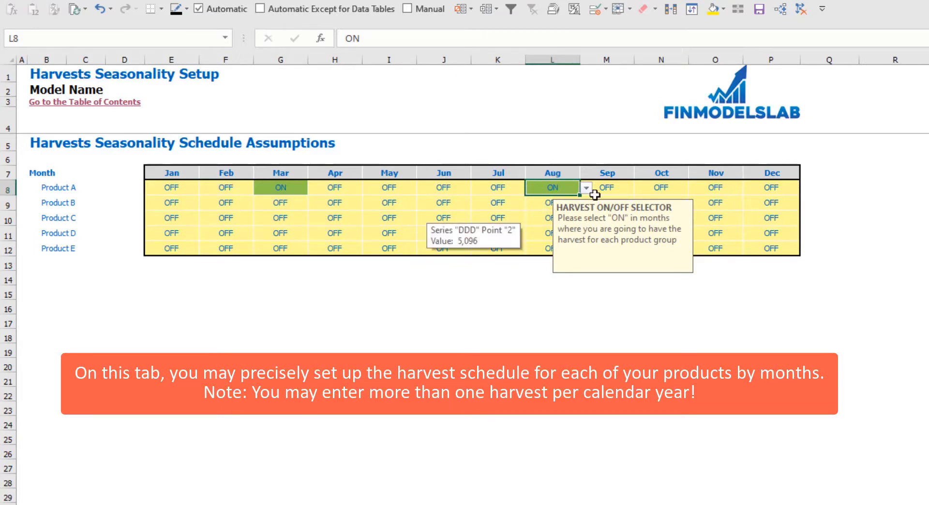
- Switch the harvest to ON for Product B in May and for Product D in October
click(391, 206)
click(423, 204)
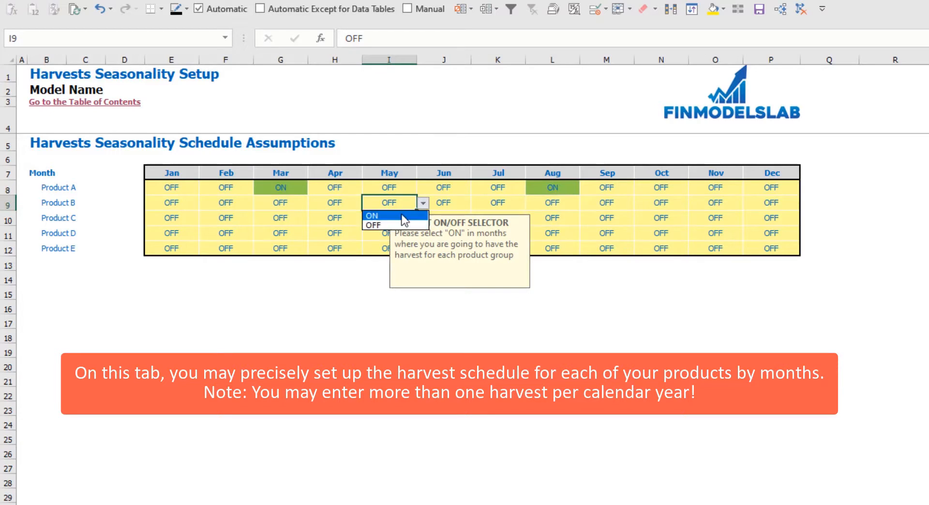
click(383, 213)
click(322, 292)
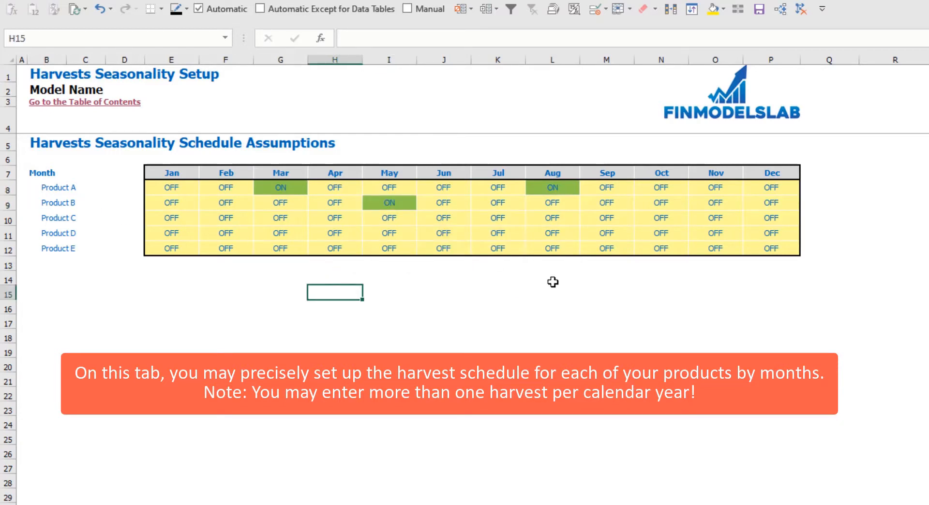
click(665, 233)
click(695, 234)
click(669, 249)
click(582, 324)
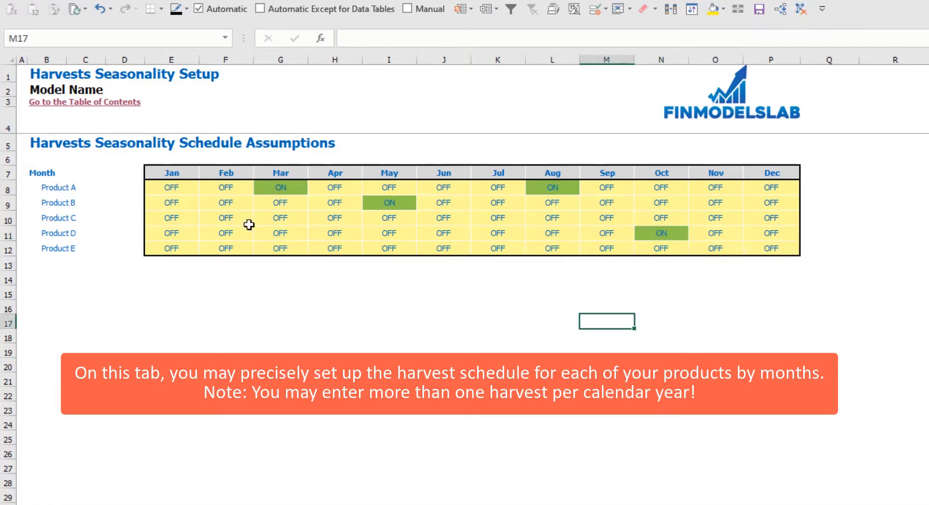
- Switch Product B's May harvest to OFF in the seasonality schedule
click(404, 205)
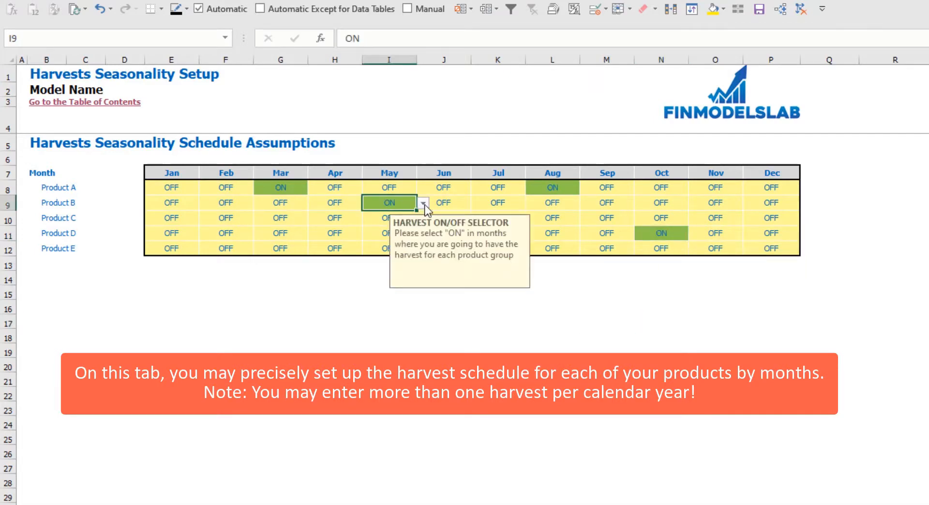
click(423, 204)
click(397, 225)
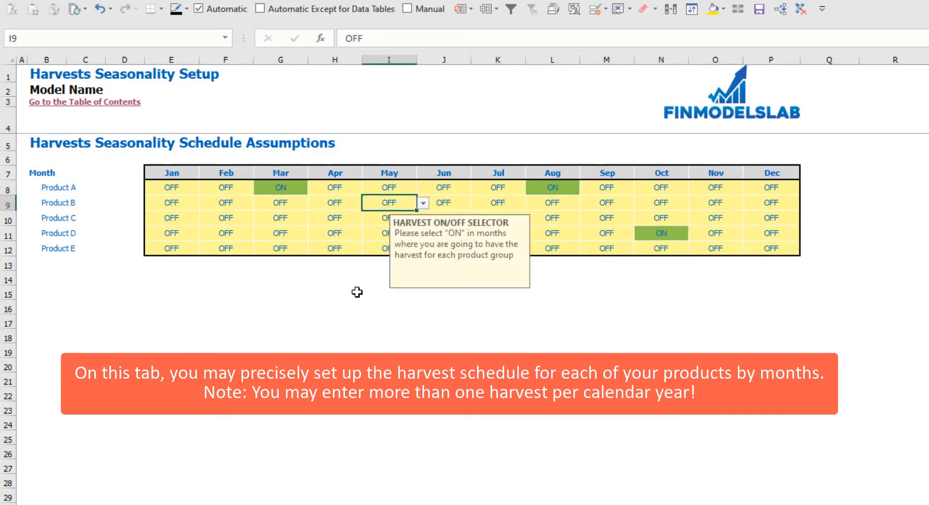
click(359, 291)
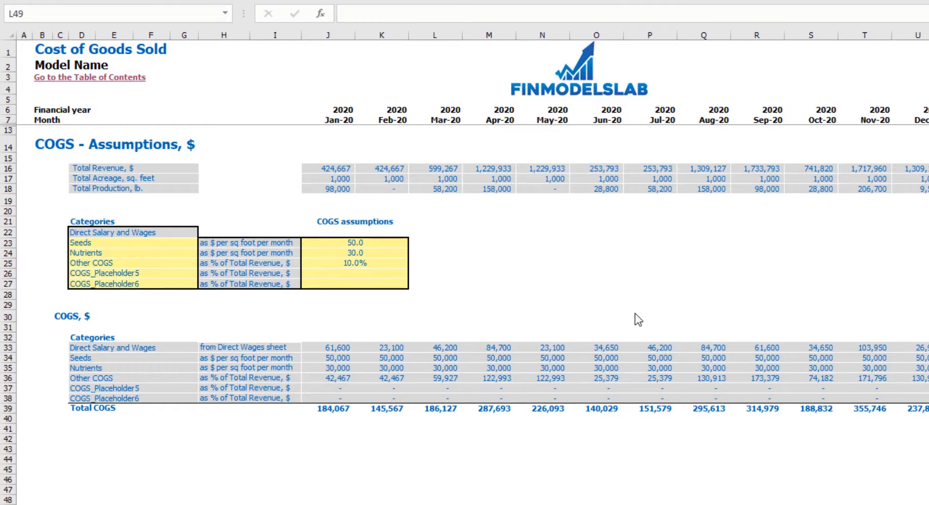
- On the COGS sheet, inspect the Direct Salary and Wages category and its monthly formulas from Jan-20 to Sep-20
click(78, 233)
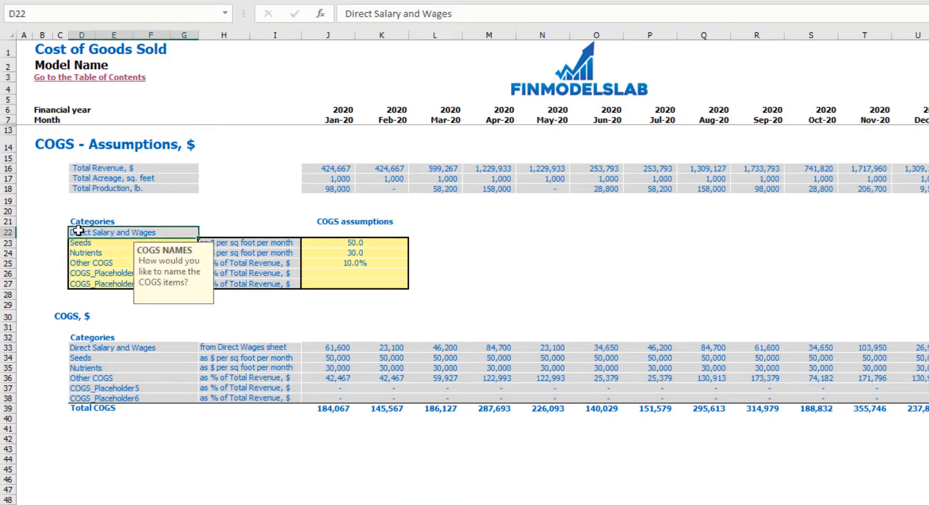
click(309, 350)
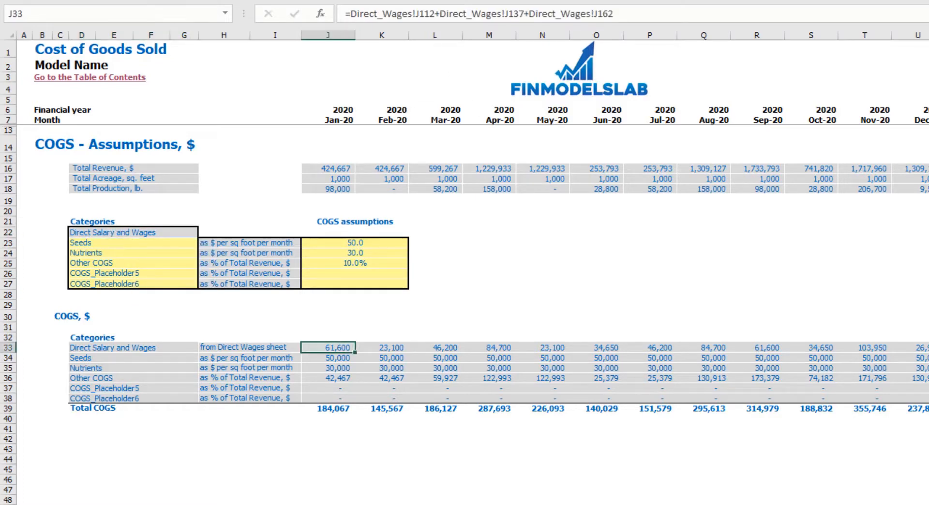
click(529, 281)
double_click(336, 346)
key(Escape)
key(Right)
key(Right)
key(Right)
key(Right)
key(Right)
key(Right)
key(Right)
key(Right)
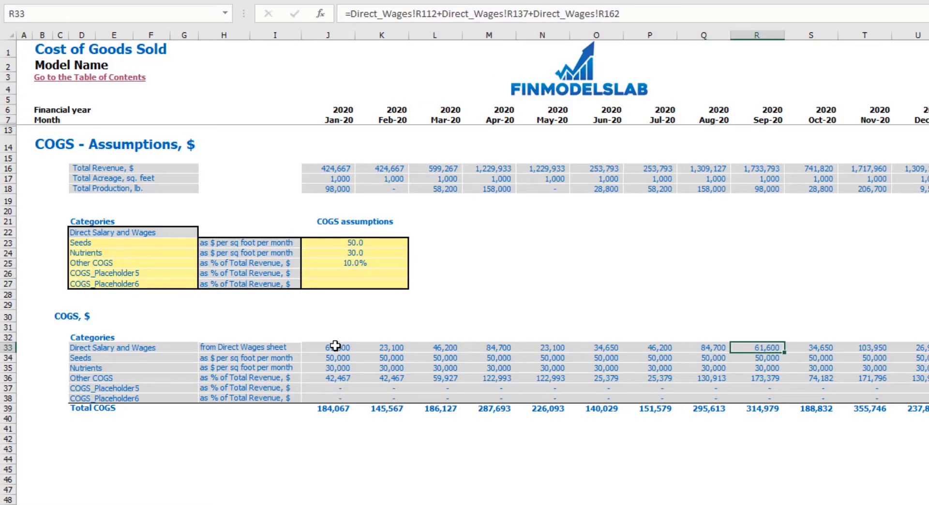
- Review the editable COGS category names from Seeds down to COGS_Placeholder6
drag(128, 242, 126, 286)
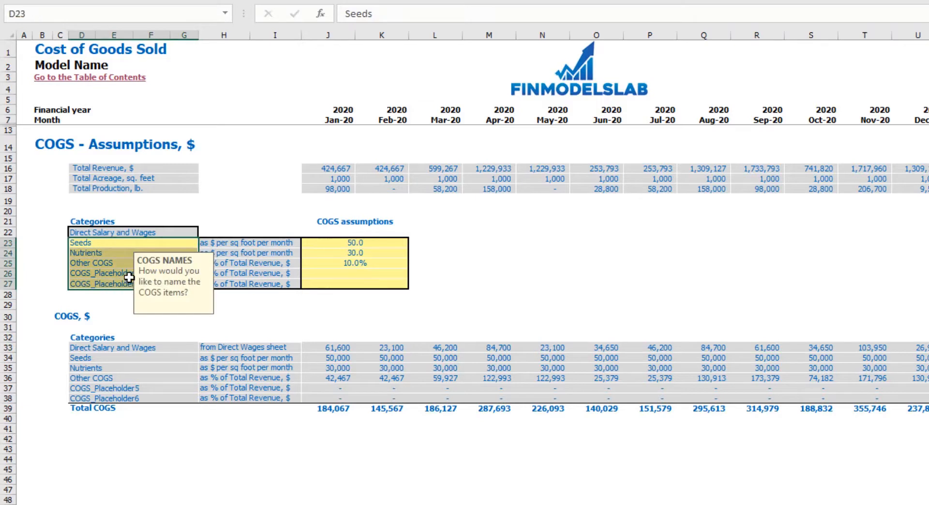
click(135, 248)
click(110, 253)
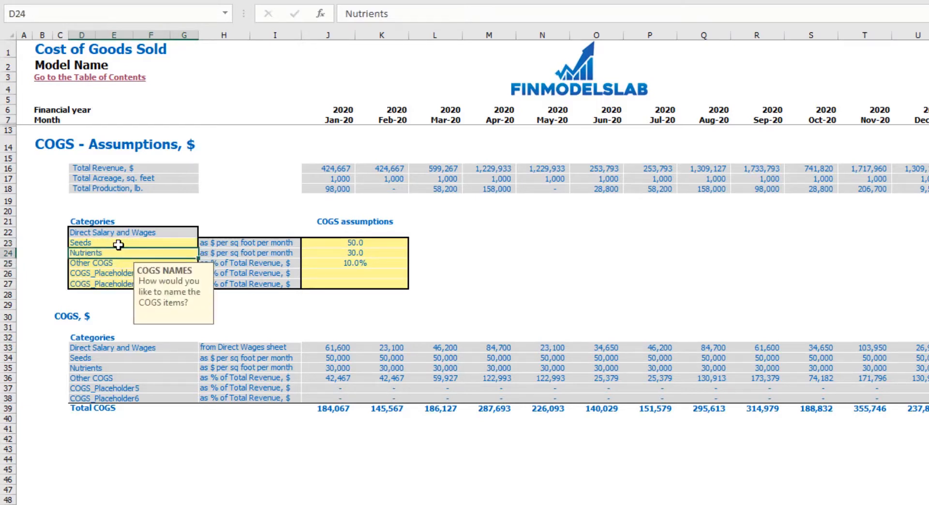
click(115, 242)
click(113, 252)
click(113, 264)
click(111, 244)
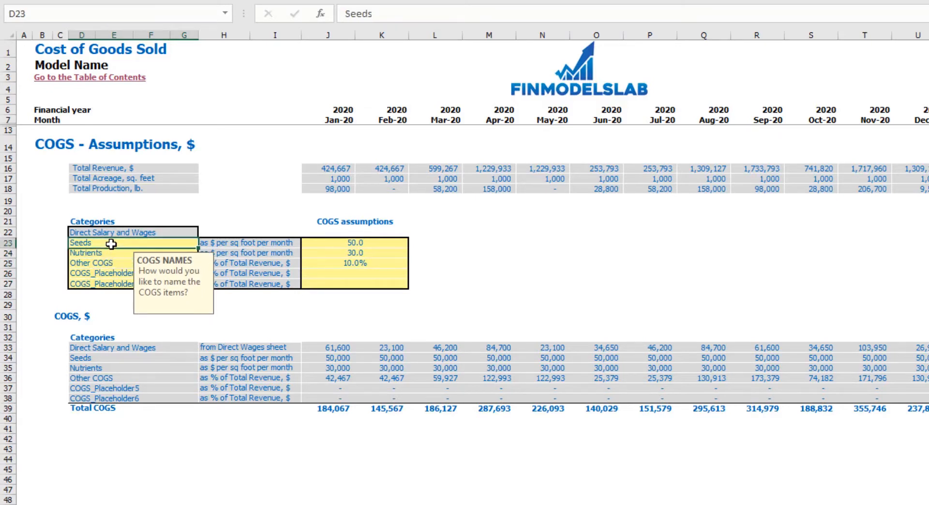
- Try renaming the Seeds and Nutrients categories to Type A and Type B, and undo both renames
text(Type A)
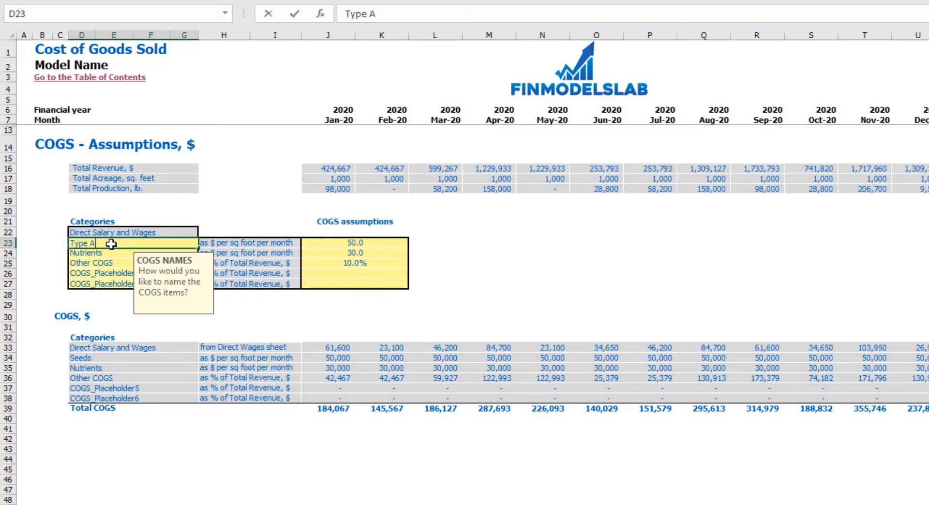
key(Return)
text(Type A)
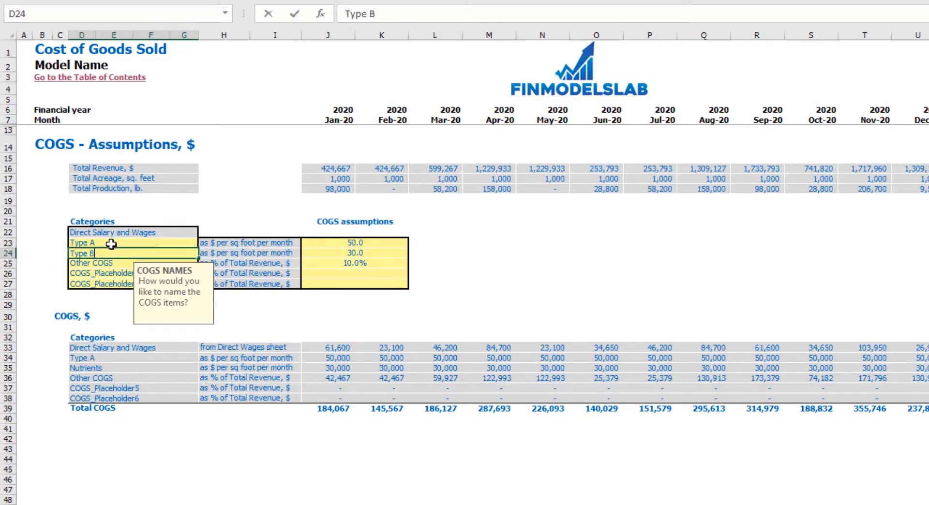
key(Return)
key(ctrl+z)
key(ctrl+z)
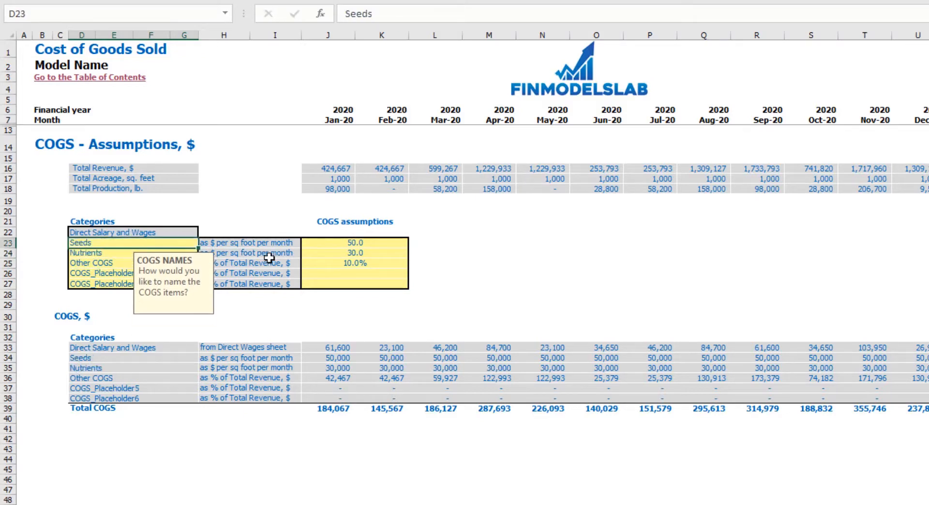
- Inspect the calculation basis formulas for the Seeds and Other COGS categories
click(518, 247)
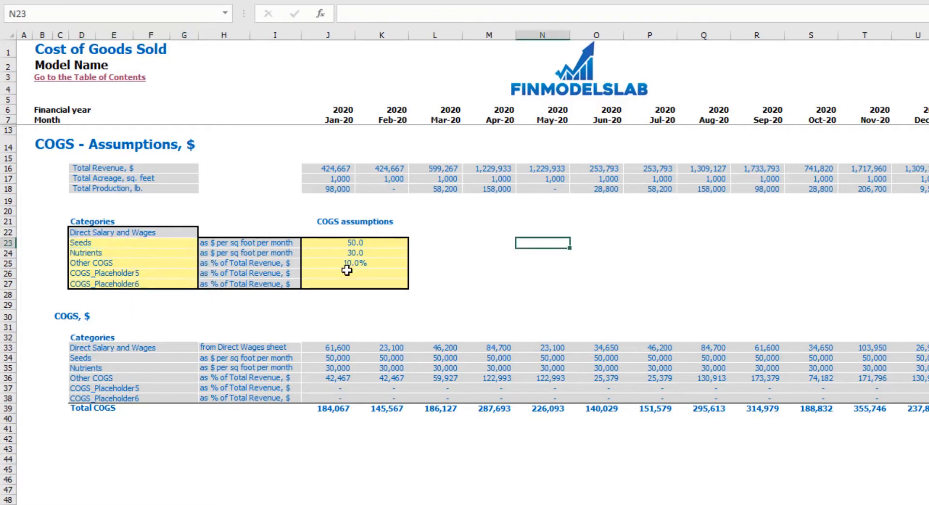
click(237, 247)
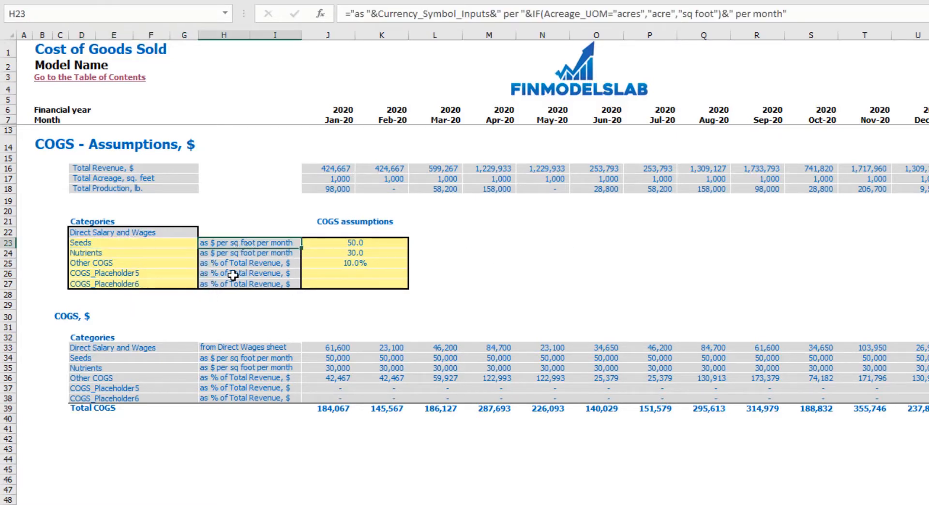
click(239, 268)
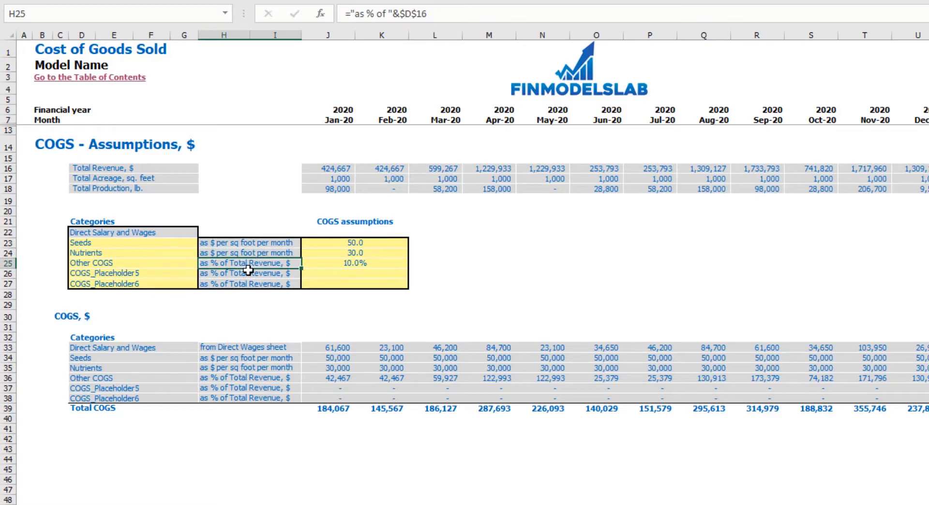
- Set the COGS assumption for Seeds to 20 per square foot per month
click(98, 242)
click(346, 243)
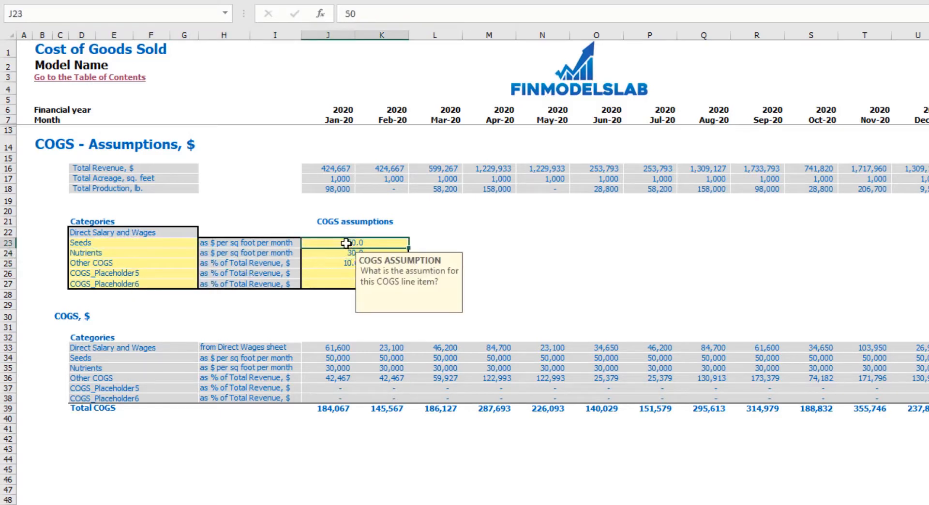
text(20)
key(Return)
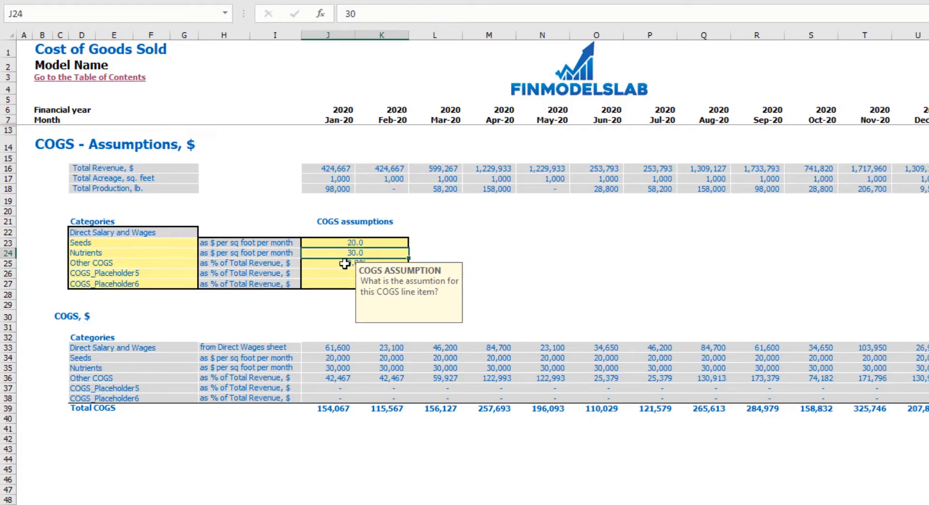
key(Return)
- Rename the Other COGS category, calculated as a percentage of total revenue, to Seeds
click(147, 259)
text(Seeds)
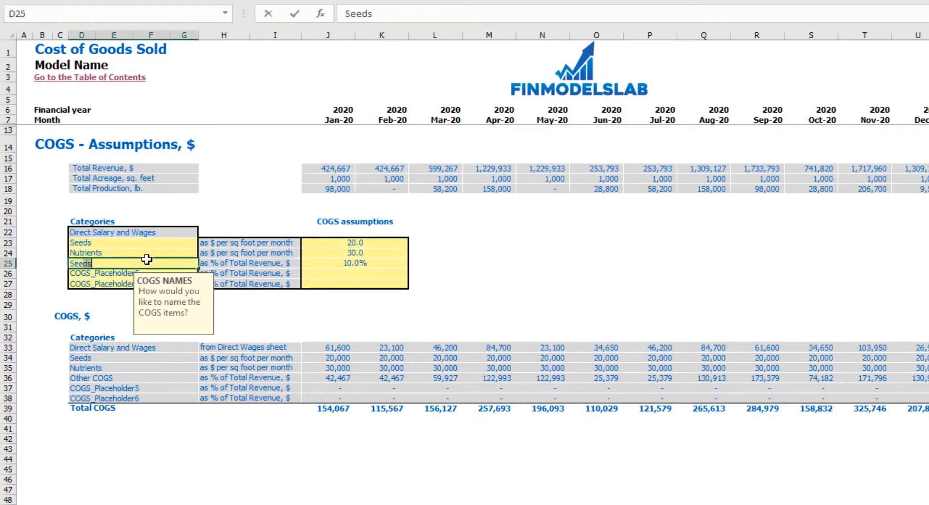
key(Return)
- Try a 5% assumption for the revenue-based Seeds category and undo it
click(385, 262)
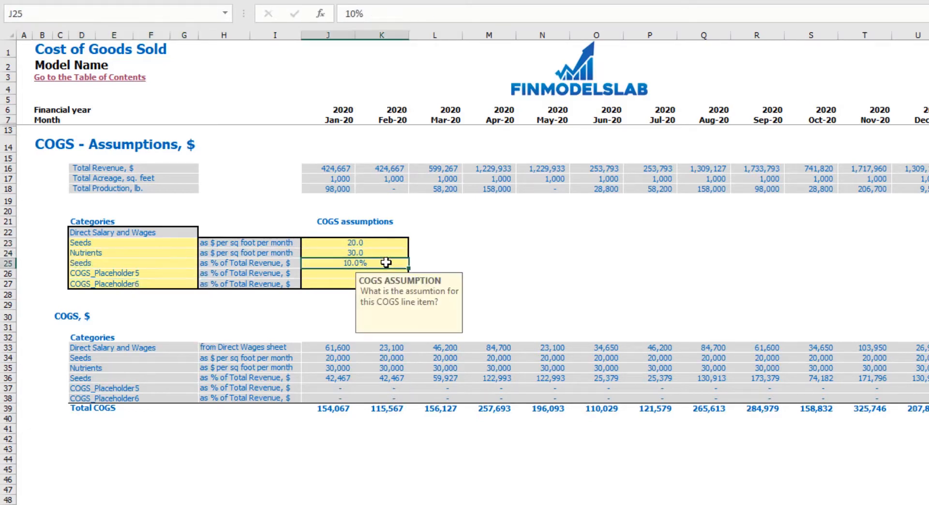
text(5)
key(Return)
key(ctrl+z)
- Highlight the Total Revenue, Total Acreage and Total Production rows on the COGS sheet to review them
click(8, 169)
click(10, 178)
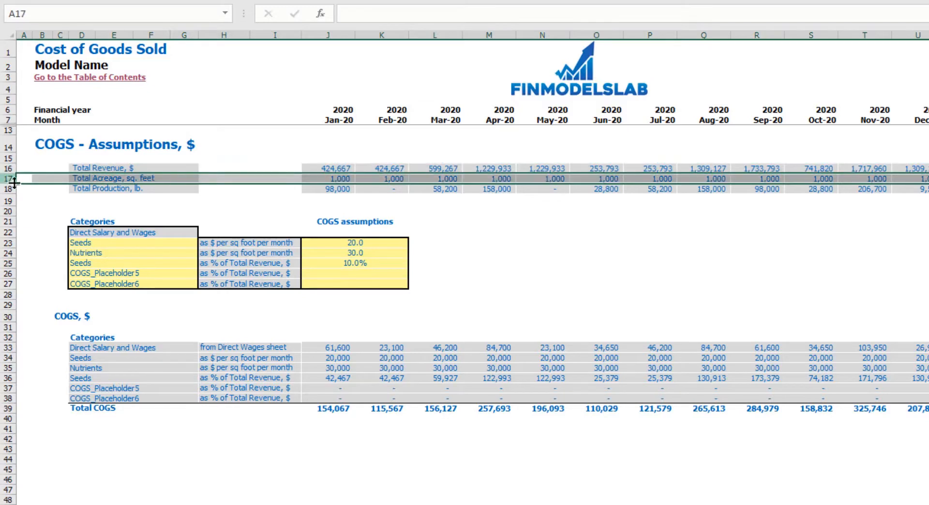
click(8, 188)
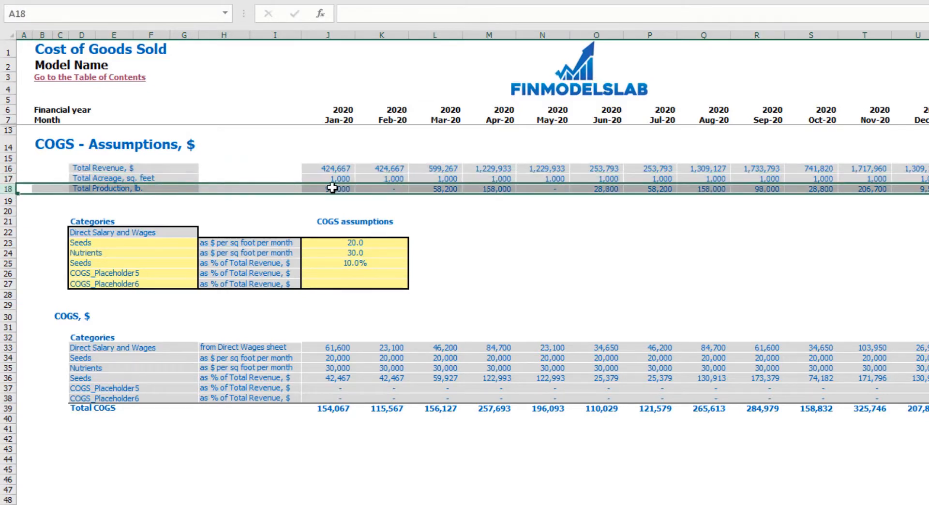
- Review the monthly COGS category lines and their matching COGS rows in the income statement
drag(137, 349, 150, 398)
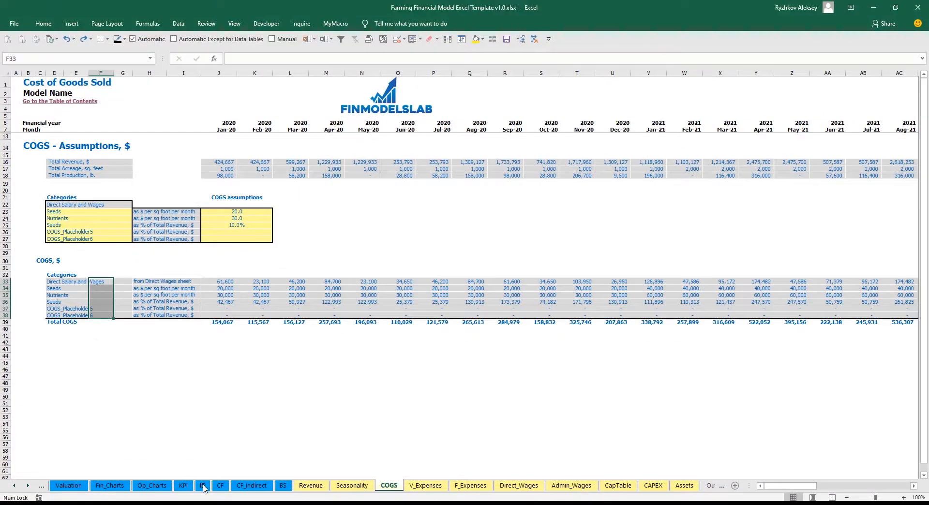
click(202, 485)
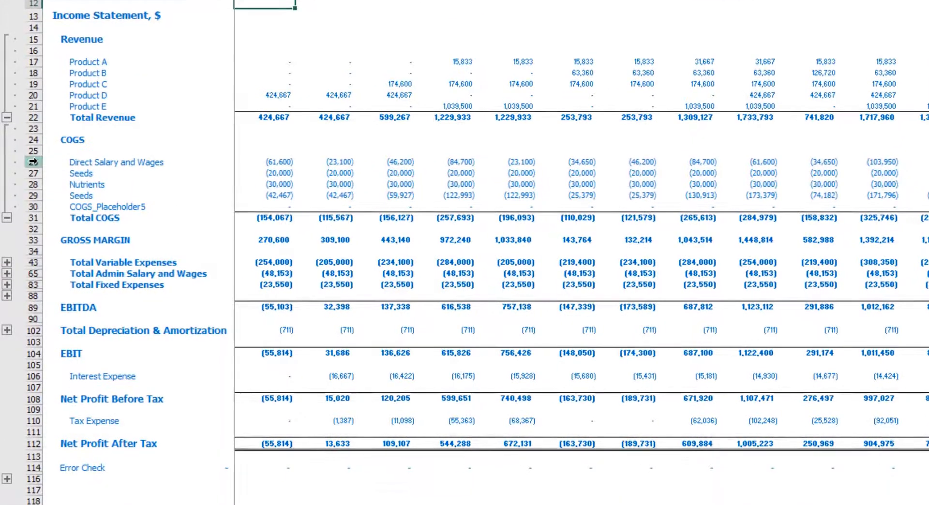
drag(33, 162, 39, 209)
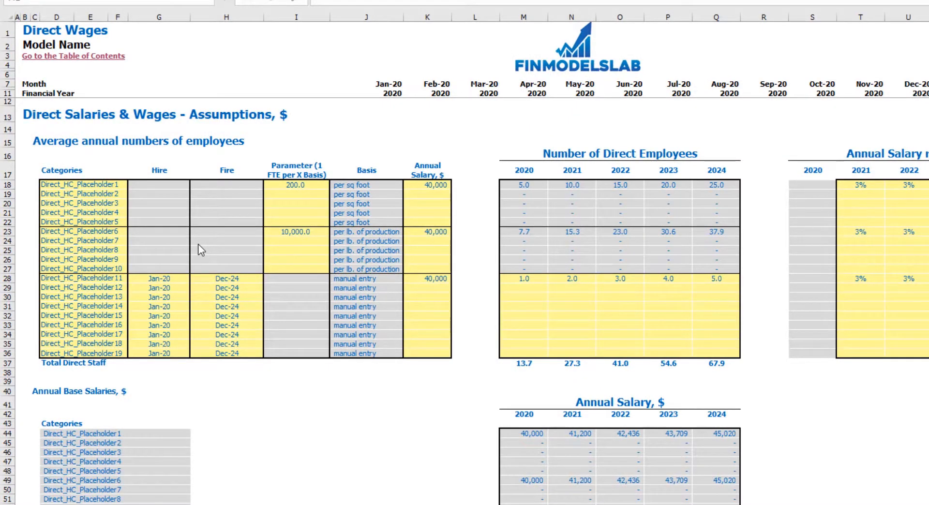
- Review the direct staff position names on the Direct Wages sheet, including the group calculated per square foot
click(79, 185)
drag(78, 202, 77, 353)
click(237, 375)
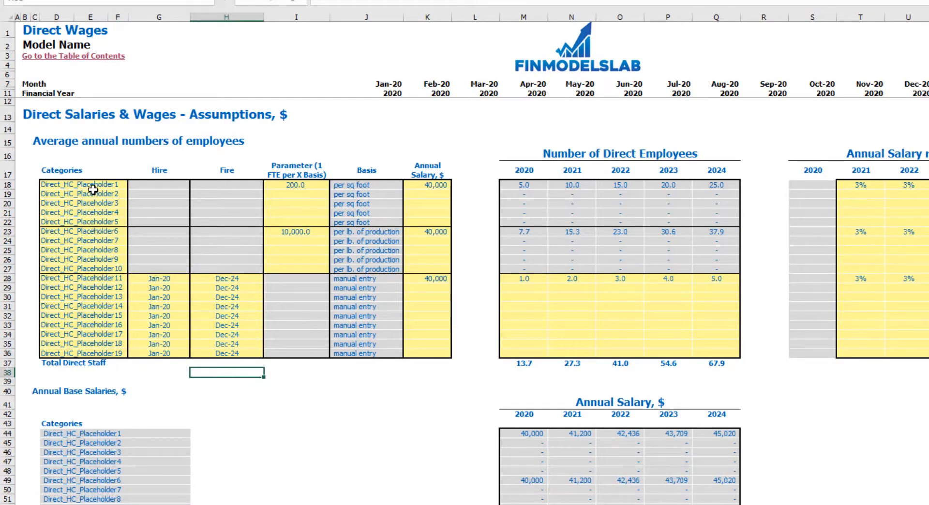
drag(91, 183, 98, 223)
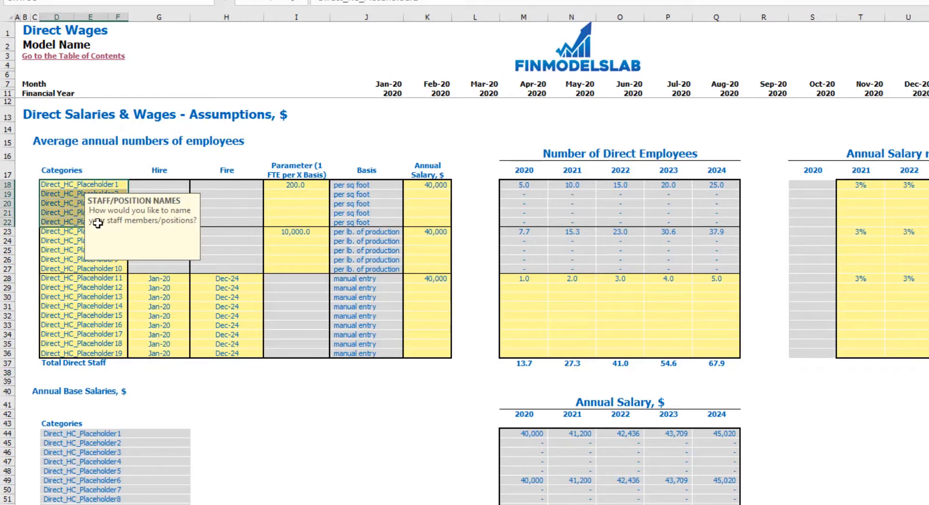
click(251, 416)
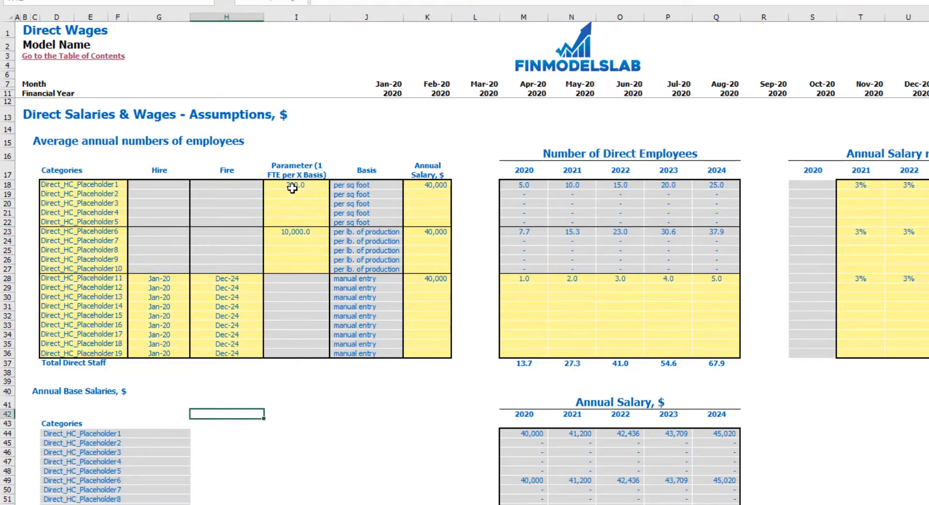
- Check the per sq foot basis and set the FTE parameter for Direct_HC_Placeholder2 to 150
drag(341, 186, 346, 221)
click(351, 147)
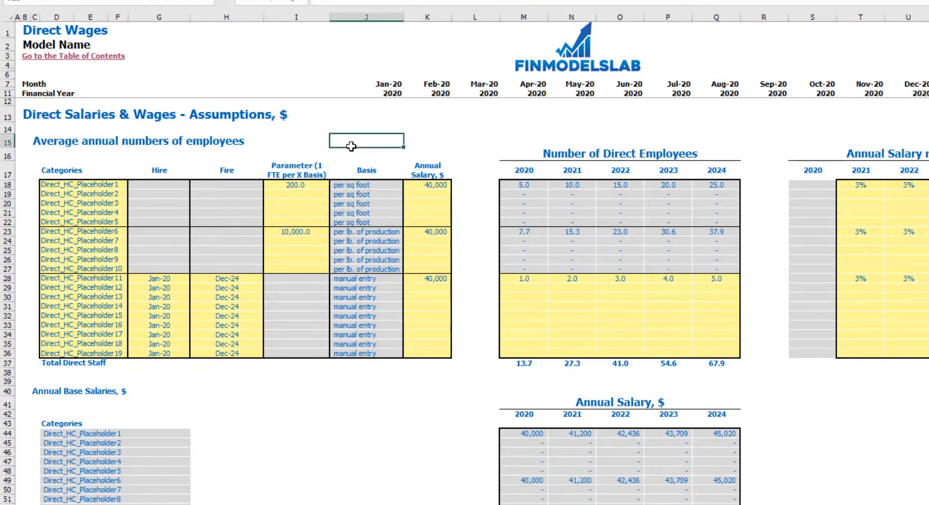
click(311, 187)
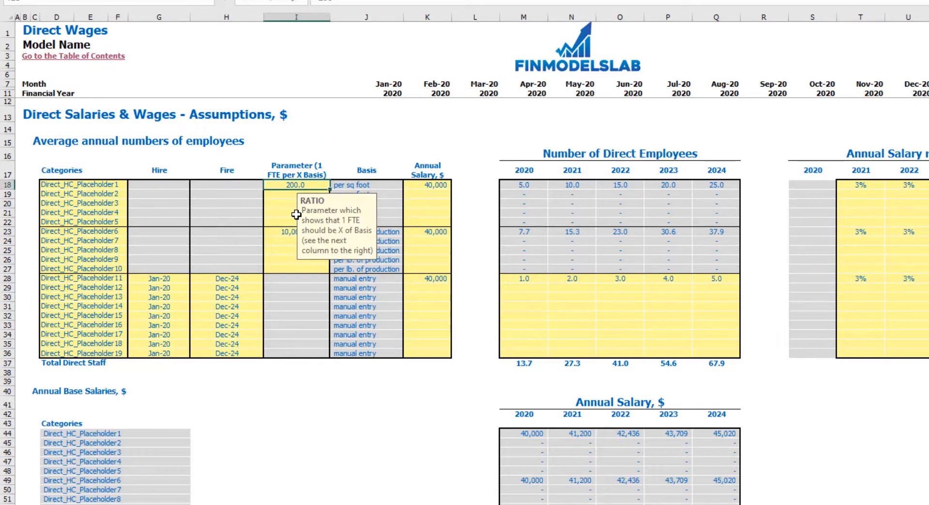
key(Down)
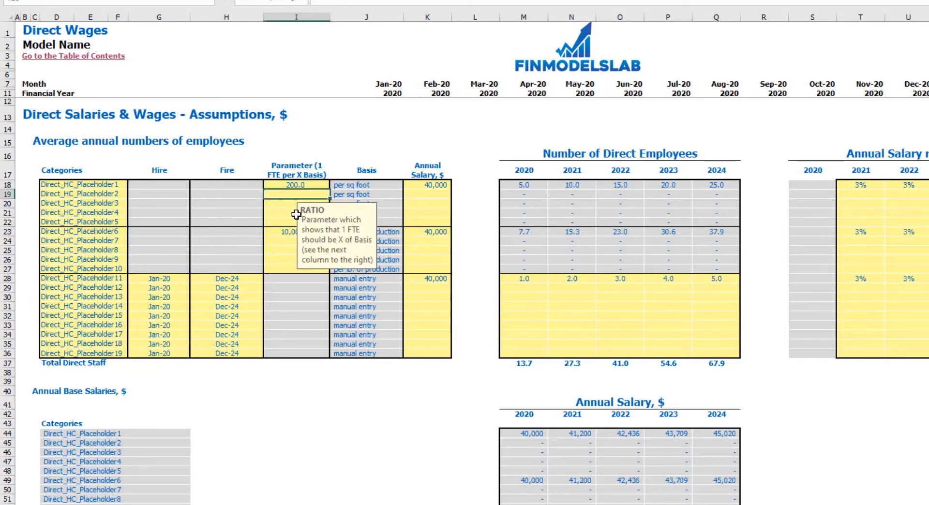
text(150)
key(Return)
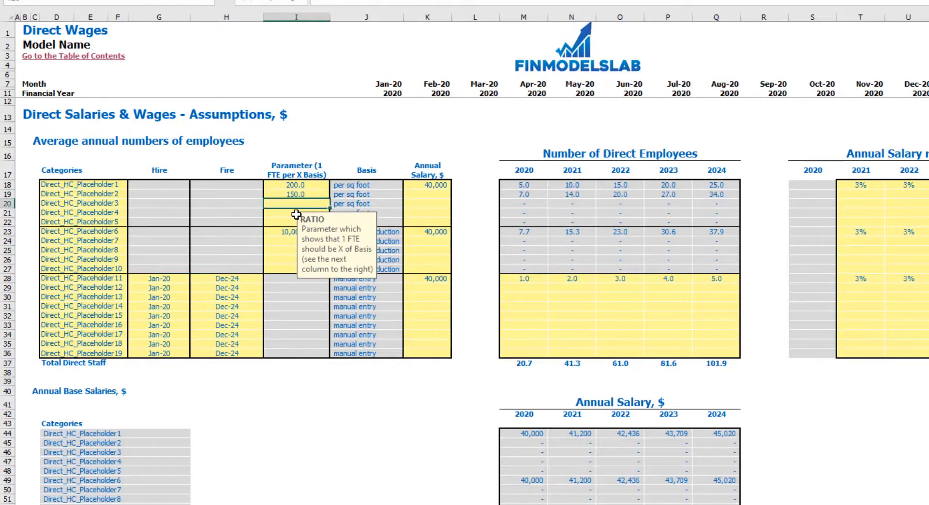
- Review the 2020–2024 numbers of direct employees for Direct_HC_Placeholder1 and Direct_HC_Placeholder2
click(348, 186)
click(360, 130)
drag(521, 186, 719, 195)
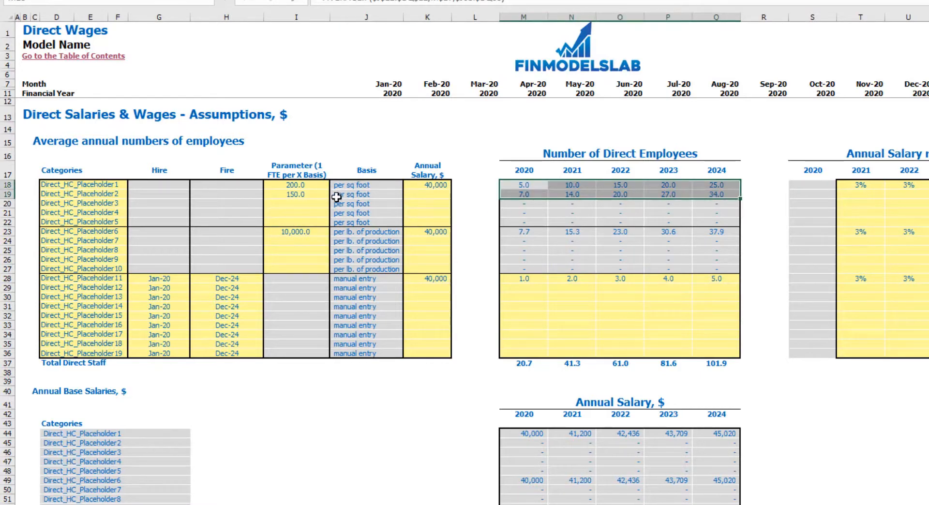
- Set the annual salary for Direct_HC_Placeholder2 to 20,000
click(427, 184)
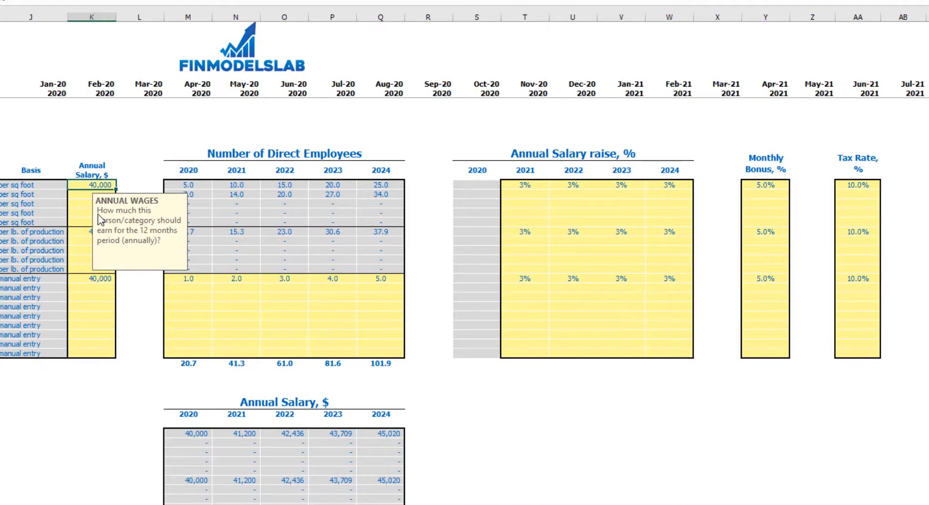
key(Down)
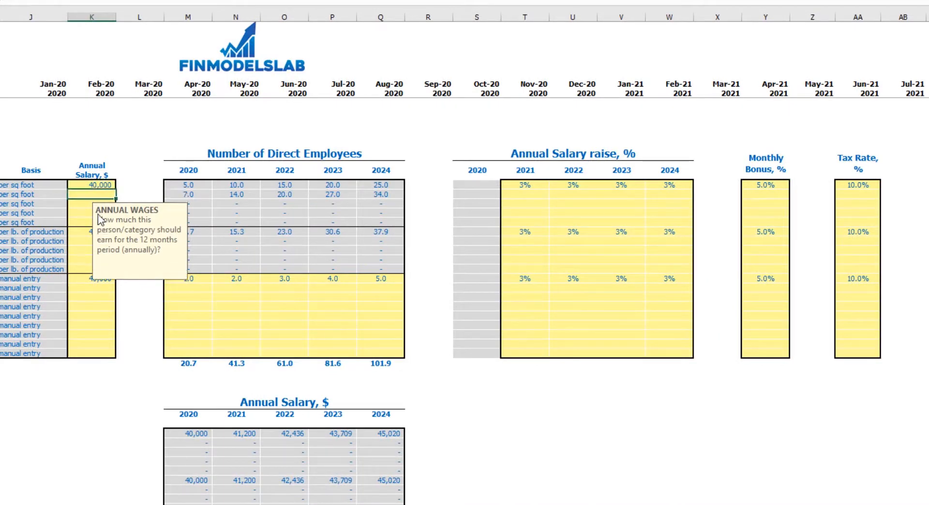
text(20,000)
key(Return)
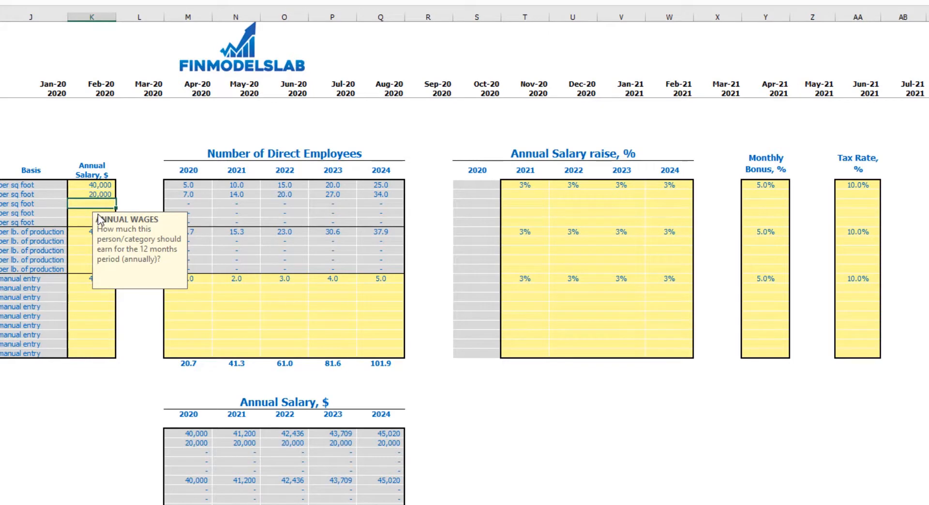
- Set the annual salary raise for Direct_HC_Placeholder2 to 5% for each year from 2021 to 2024
click(525, 193)
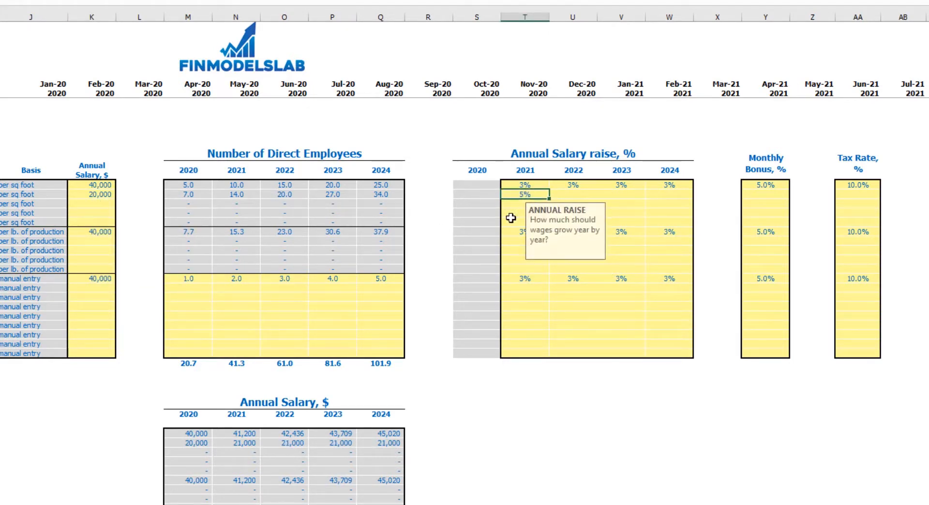
key(ctrl+c)
key(shift+Right)
key(shift+Right)
key(shift+Right)
key(ctrl+v)
click(512, 455)
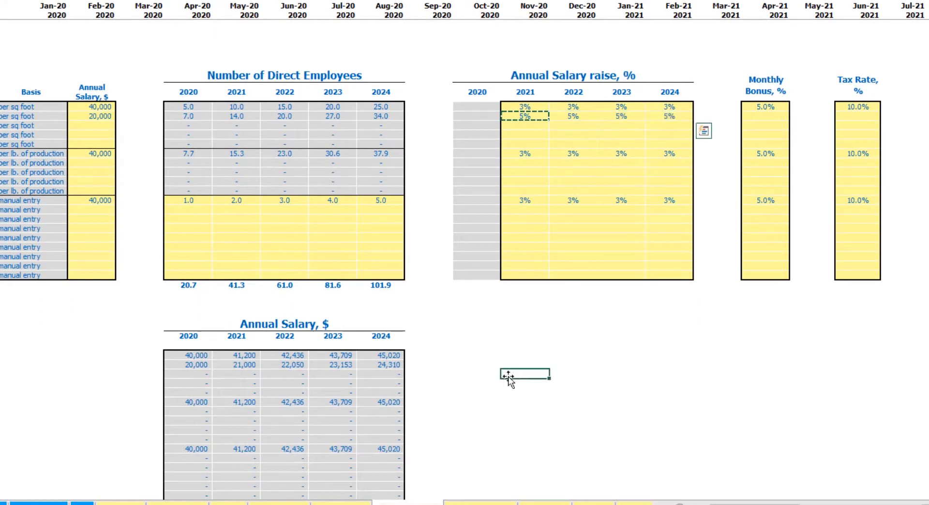
- Compare the 2020–2024 annual salaries of Direct_HC_Placeholder1 and Direct_HC_Placeholder2 with their base salaries and yearly raises
drag(194, 358, 390, 364)
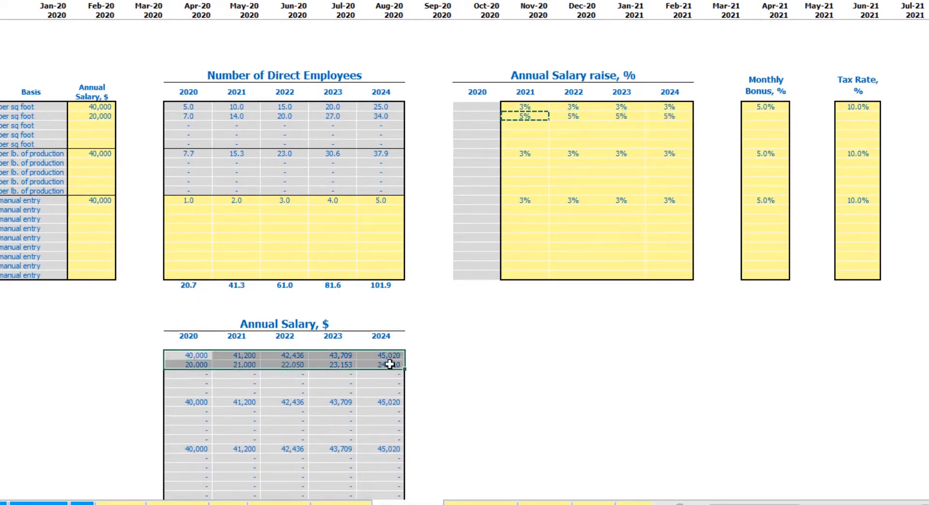
click(99, 108)
drag(526, 107, 680, 116)
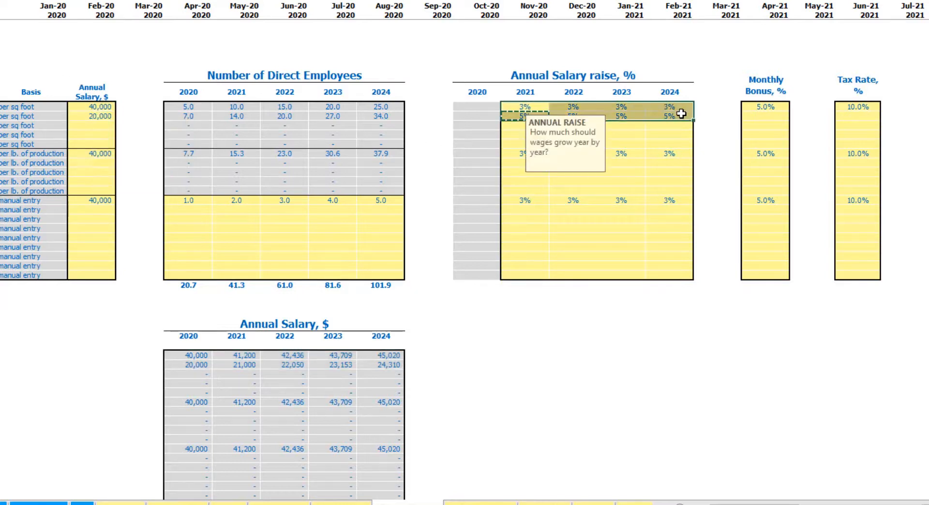
click(551, 372)
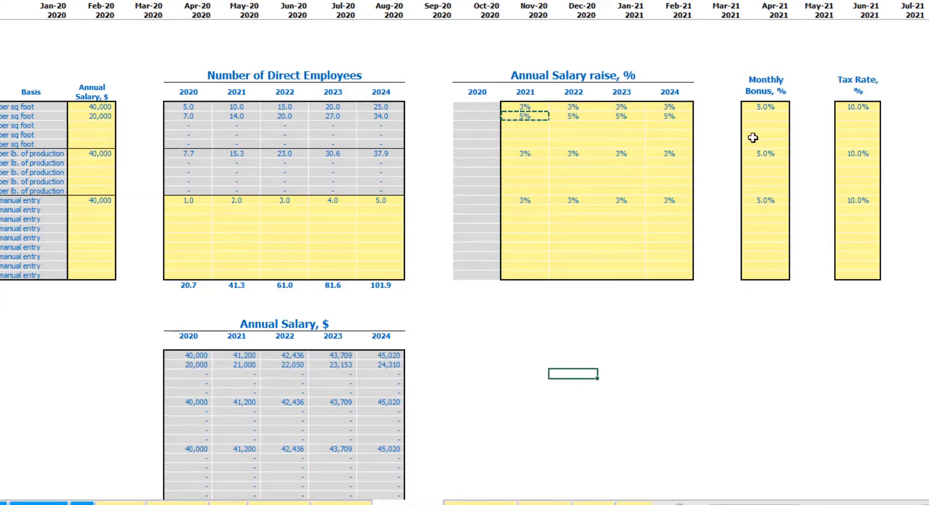
- Set the monthly bonus to 10% for Direct_HC_Placeholder1 and Direct_HC_Placeholder2
click(762, 104)
text(10)
key(Return)
key(Up)
key(ctrl+c)
key(Down)
key(ctrl+v)
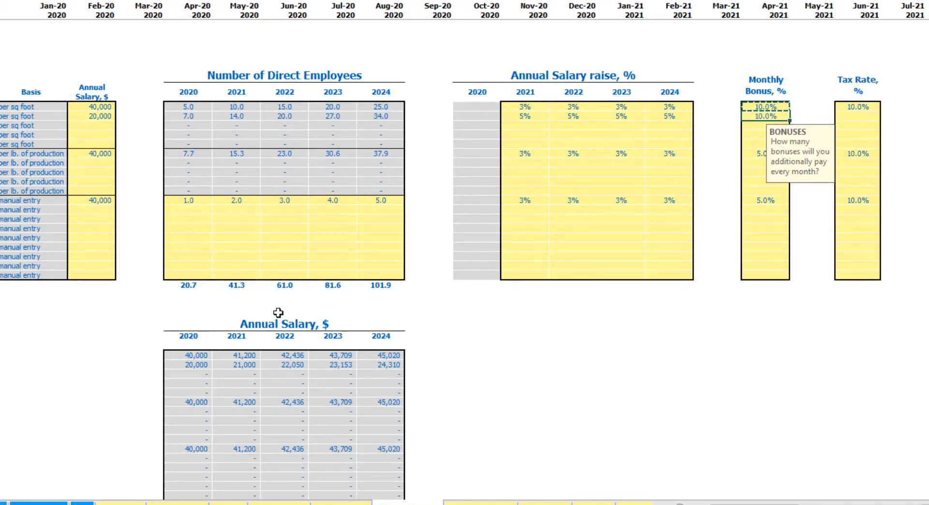
- Set the employee tax rate to 12% for Direct_HC_Placeholder1 and Direct_HC_Placeholder2
click(861, 104)
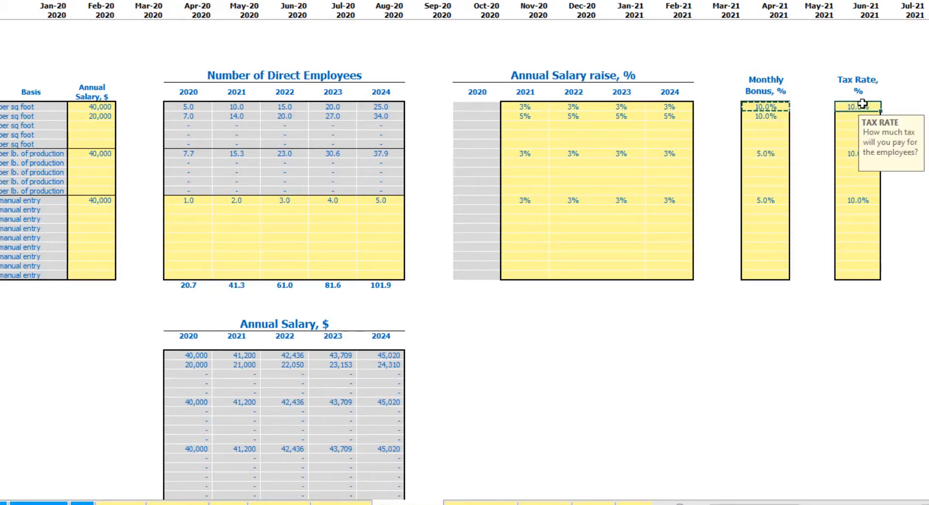
text(12)
key(Return)
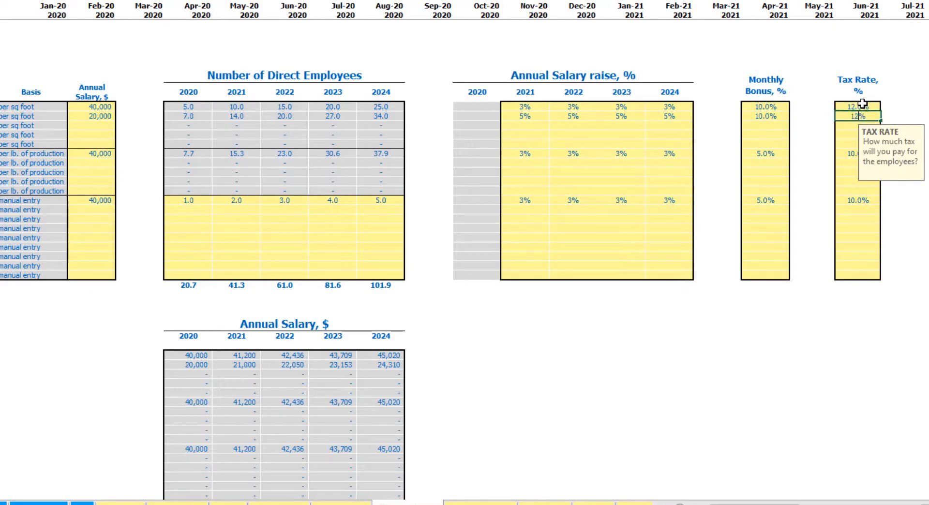
click(862, 103)
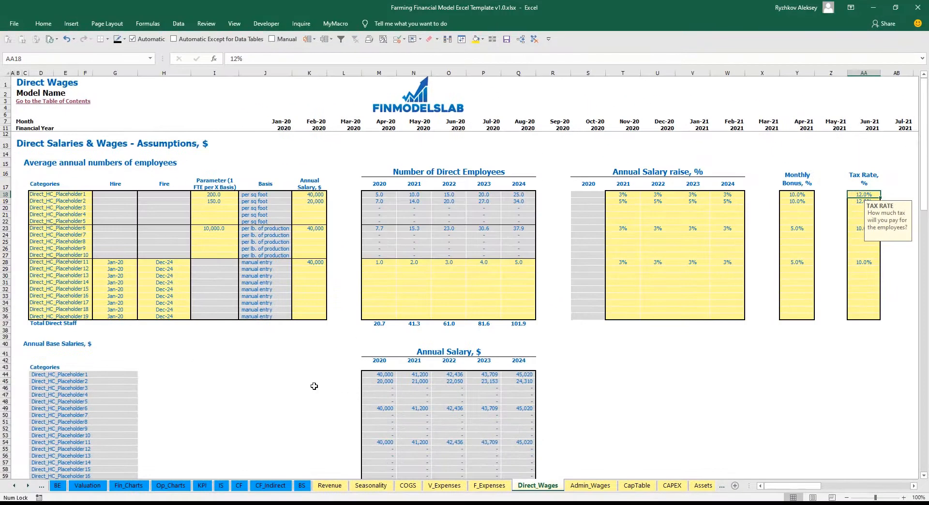
- Review the annual base salaries and the monthly staff numbers, base salaries, bonus and base taxes calculated below the assumptions
scroll(289, 377, down, 13)
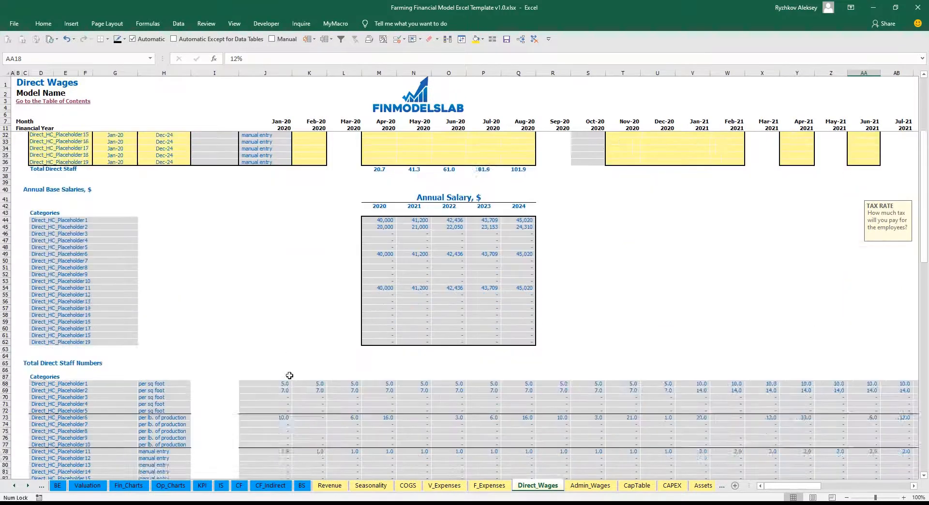
drag(3, 224, 6, 273)
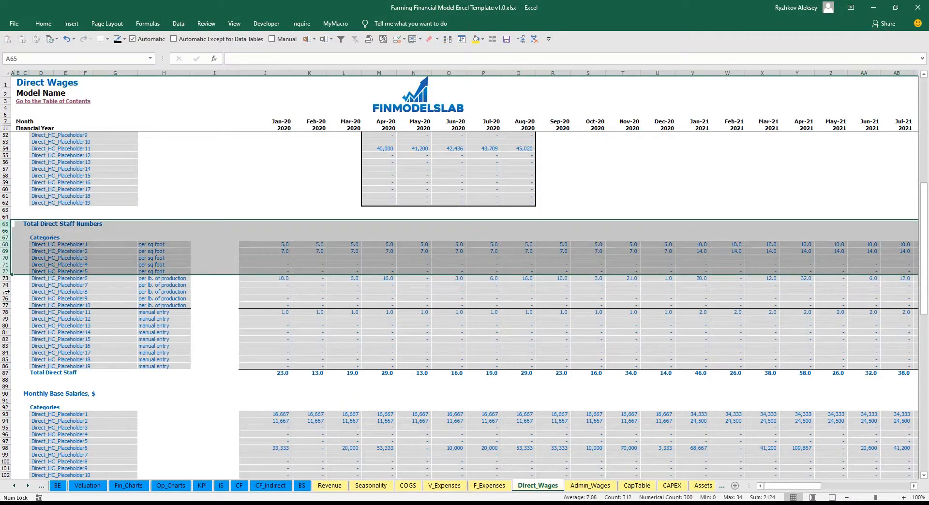
scroll(8, 289, down, 7)
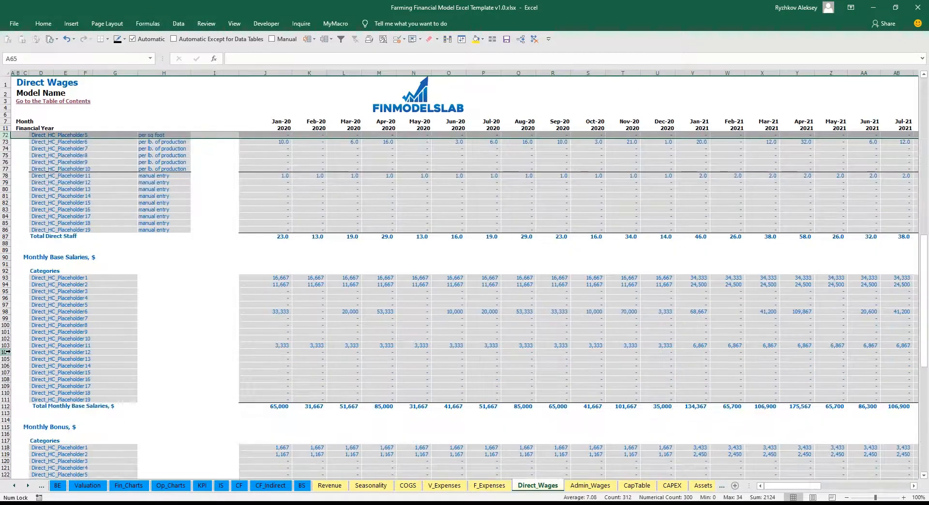
scroll(8, 351, down, 10)
scroll(17, 366, down, 7)
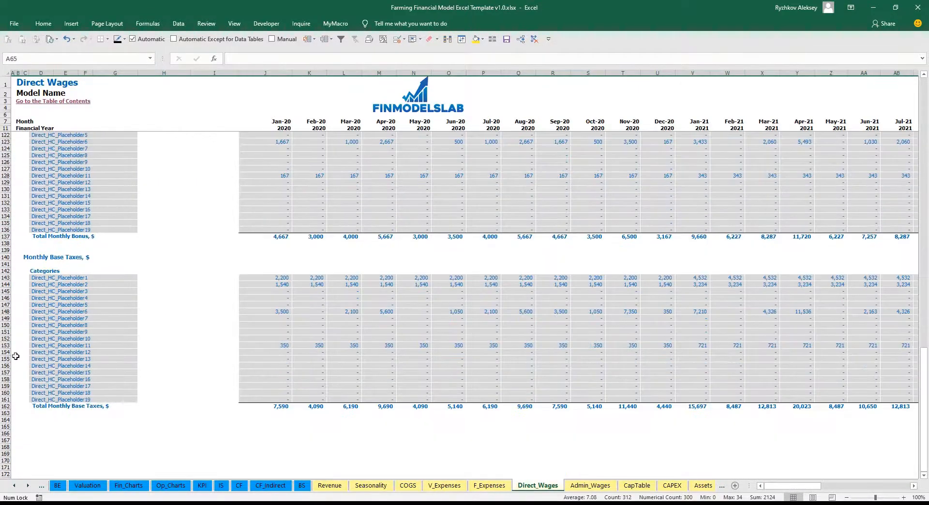
scroll(229, 344, up, 20)
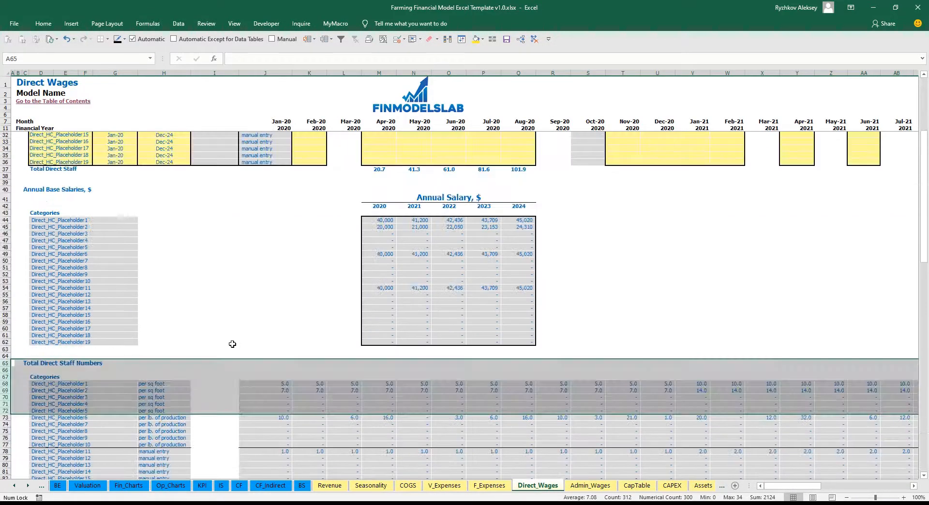
click(270, 345)
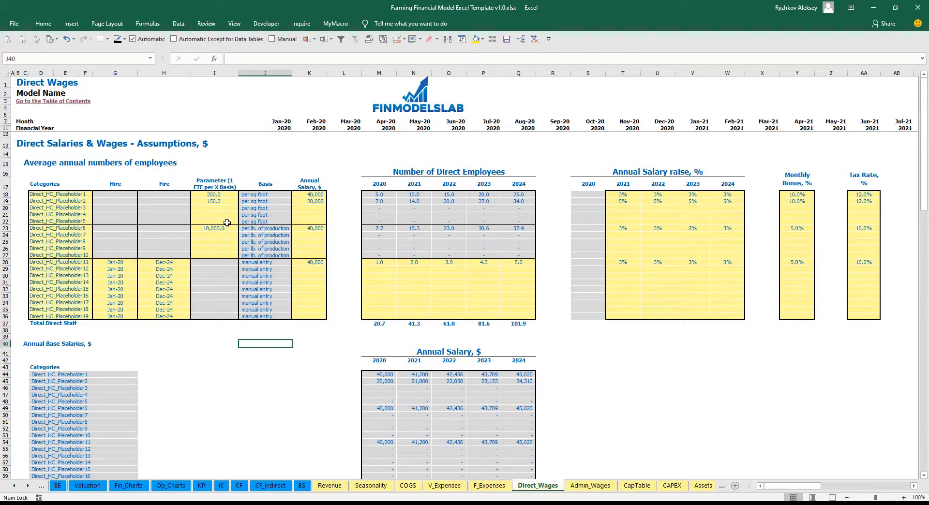
- Examine the per lb. of production assumptions for Direct_HC_Placeholder6: parameter, basis, salary, raise, bonus, tax rate and yearly employee numbers
click(269, 227)
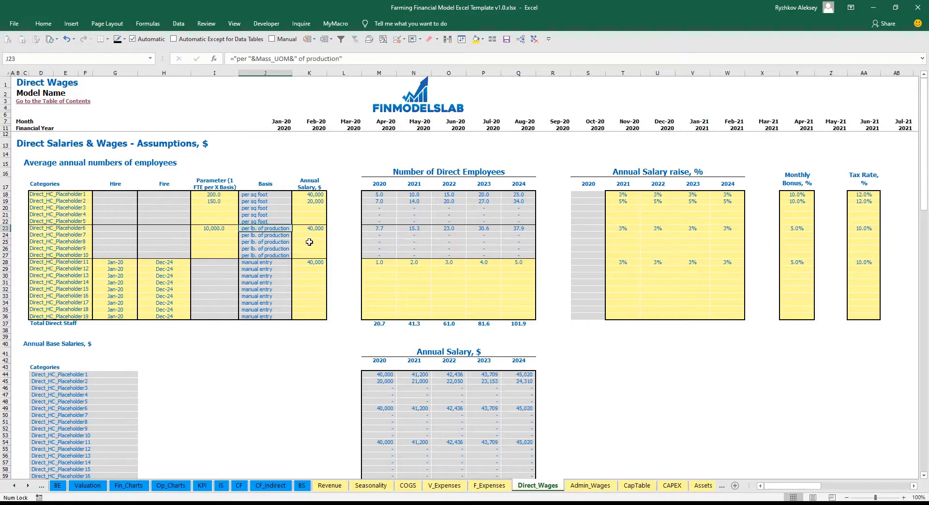
key(Left)
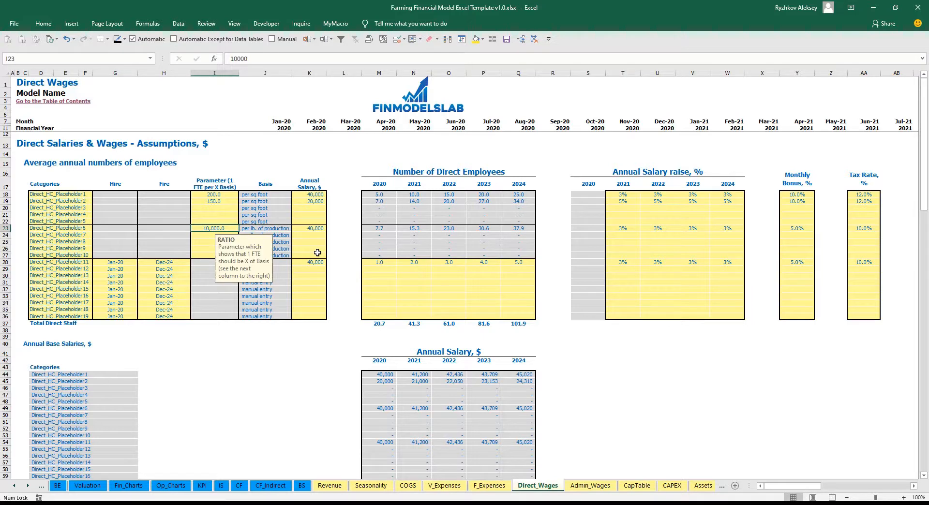
key(Right)
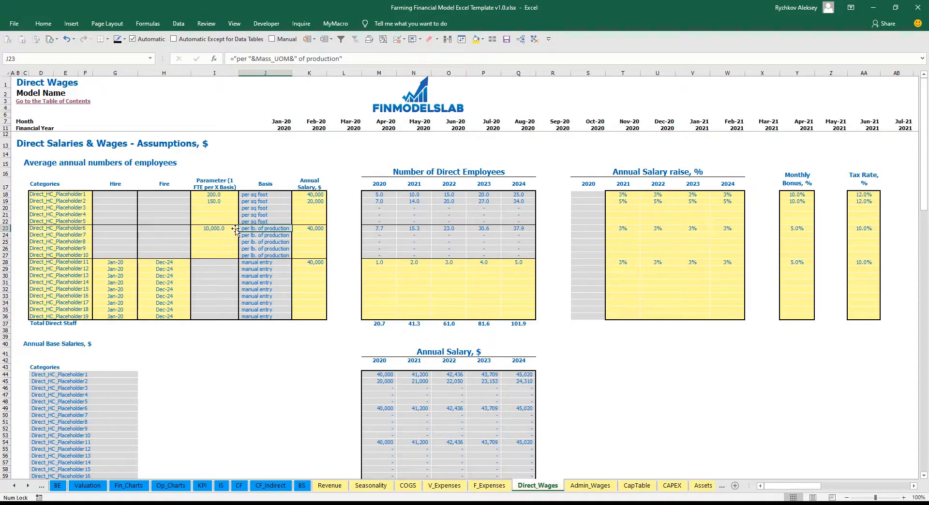
click(306, 229)
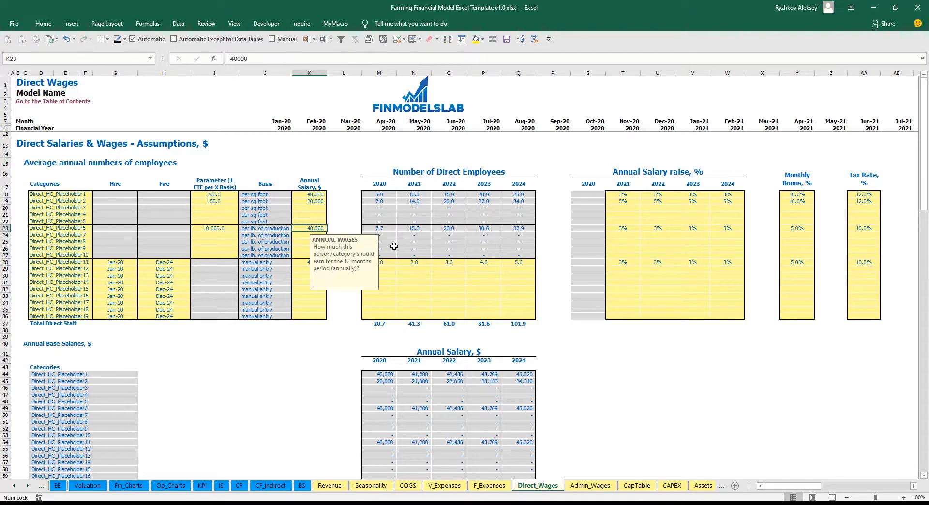
click(632, 227)
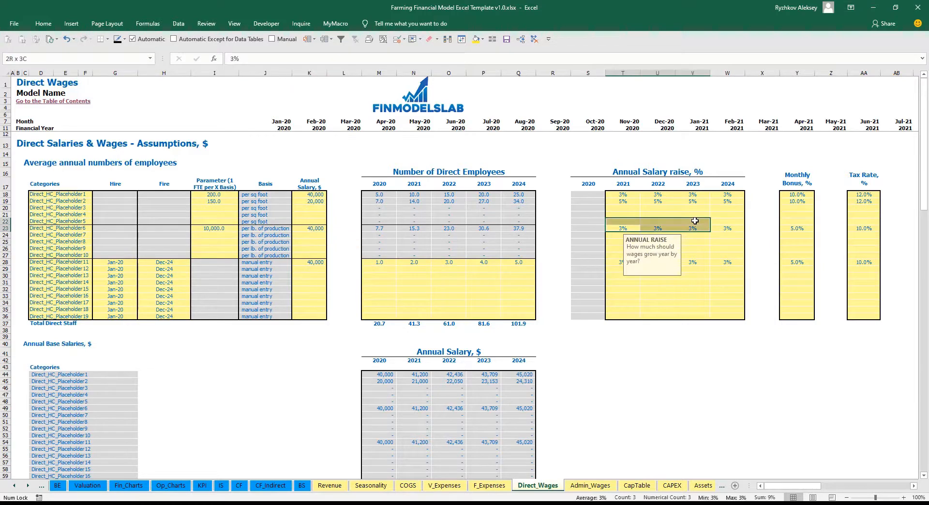
click(792, 229)
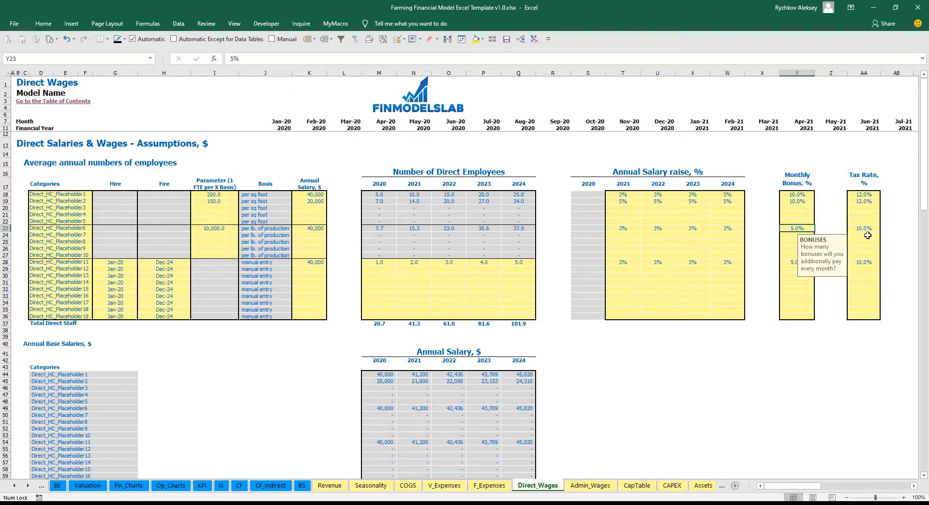
click(868, 229)
drag(375, 230, 525, 228)
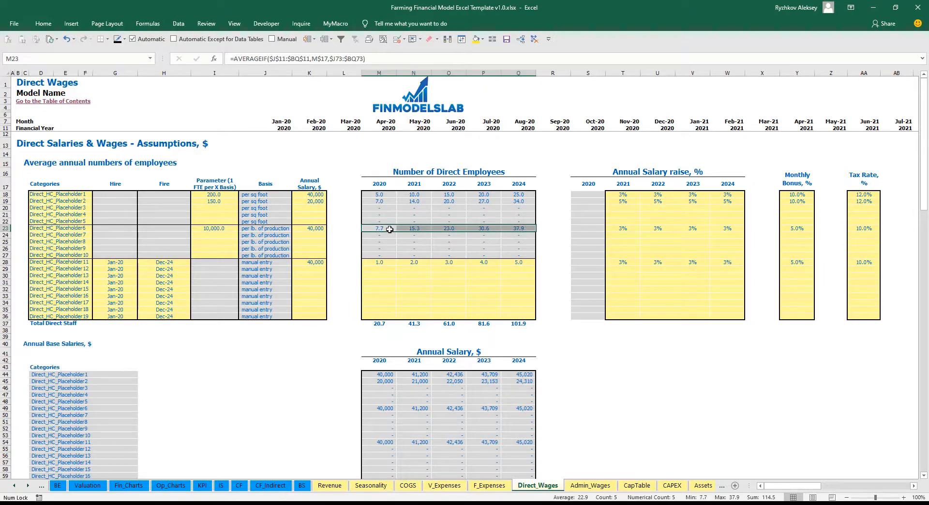
click(277, 229)
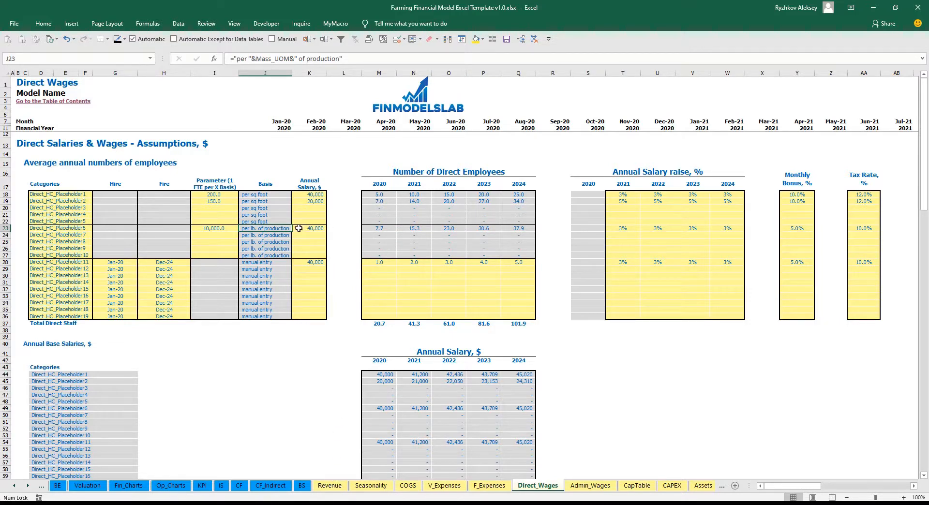
- Review the names of the manual-entry positions, Direct_HC_Placeholder11 to Direct_HC_Placeholder19
drag(58, 262, 58, 316)
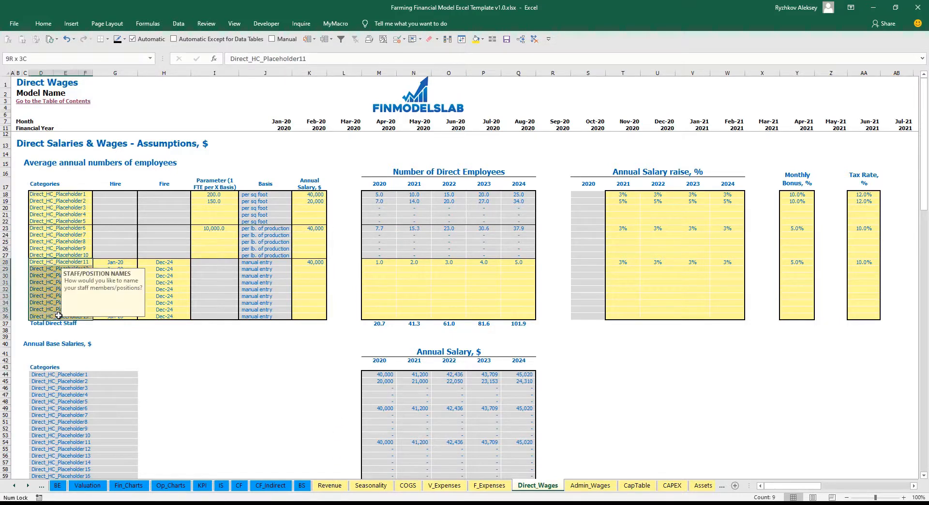
click(194, 372)
drag(73, 266, 77, 317)
click(140, 343)
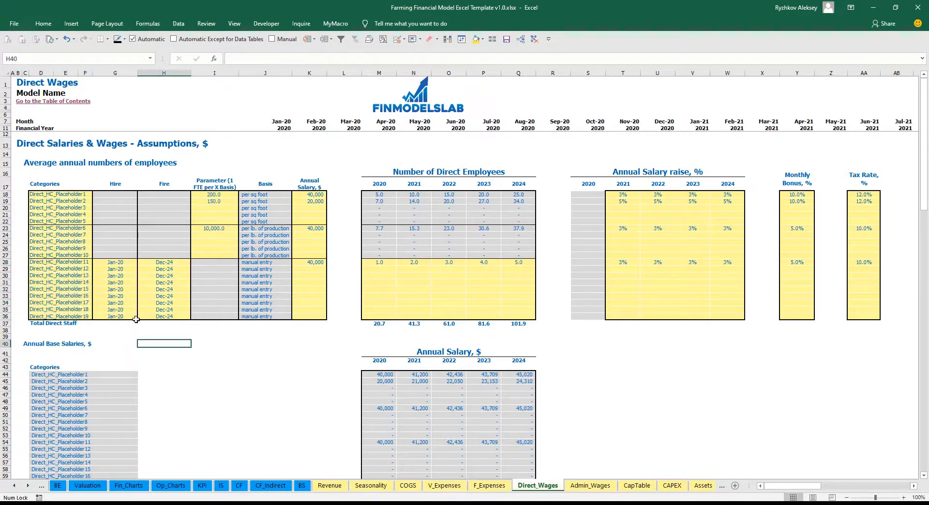
- Set the hire date of Direct_HC_Placeholder11 to Feb-20 and check its fire date
click(129, 264)
click(141, 262)
click(120, 276)
click(169, 262)
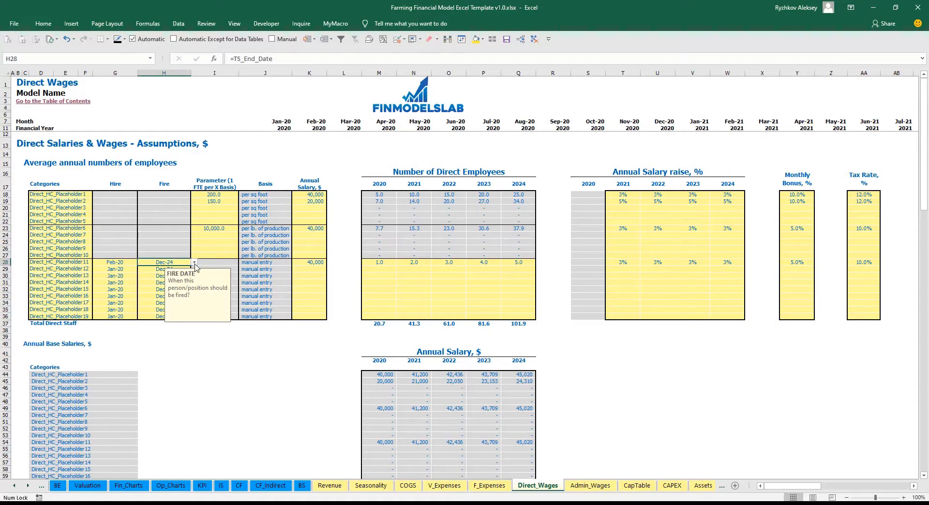
click(272, 370)
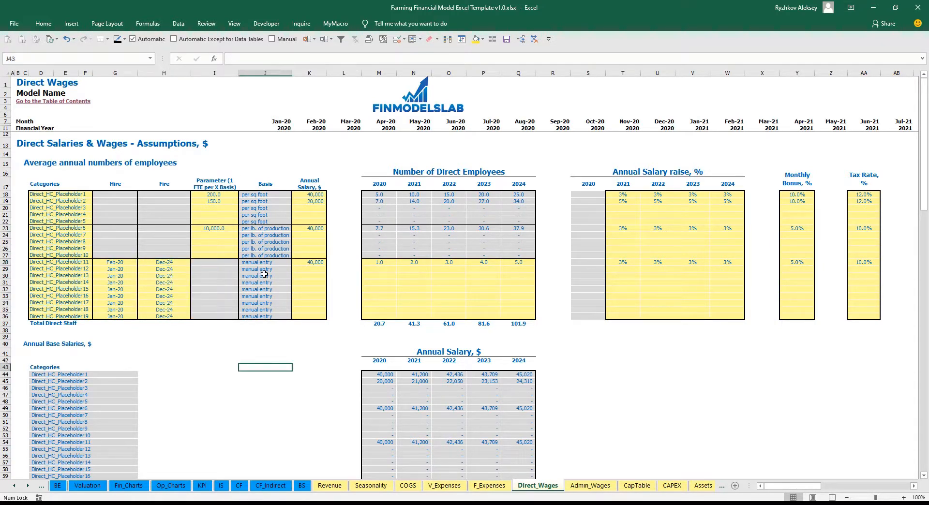
- Check the manual entry basis and set the annual salary for Direct_HC_Placeholder11 to 10,000
drag(262, 265, 283, 310)
click(315, 261)
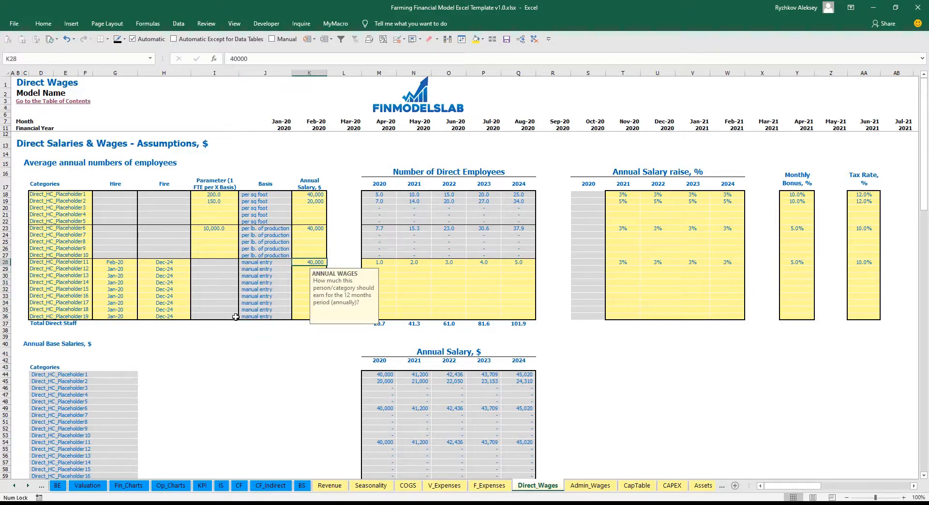
text(10,0)
text(00)
key(Return)
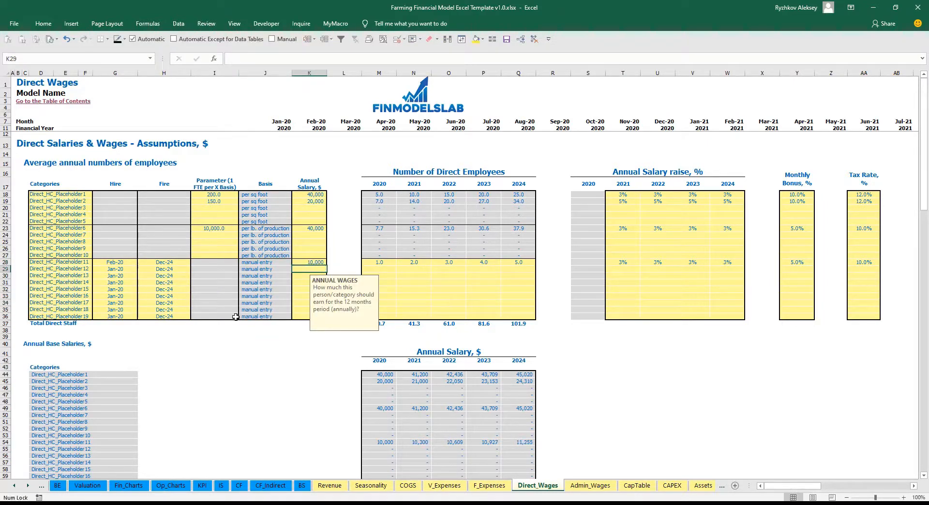
- Enter 2, 4, 6, 8 and 10 as the numbers of direct employees for Direct_HC_Placeholder11 in 2020–2024
click(380, 264)
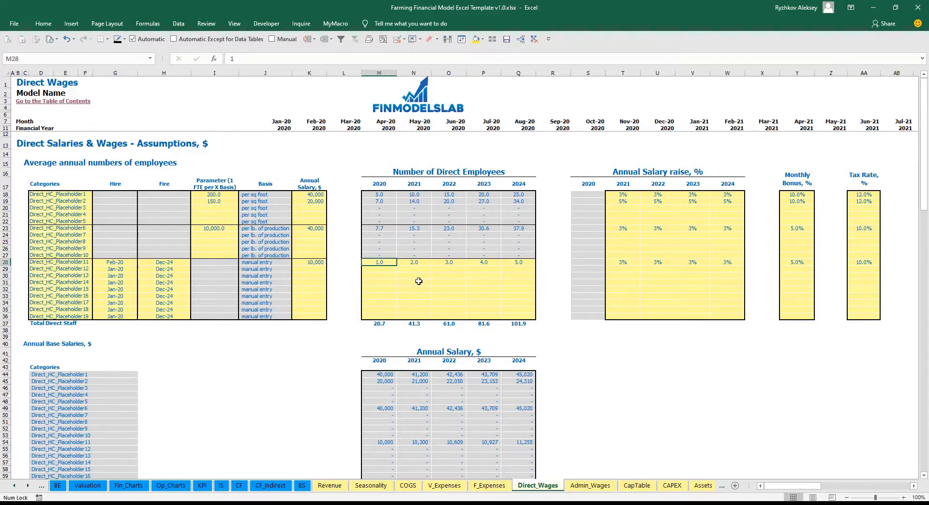
text(2)
key(Tab)
text(4)
key(Tab)
text(6)
key(Tab)
text(8)
key(Tab)
text(1)
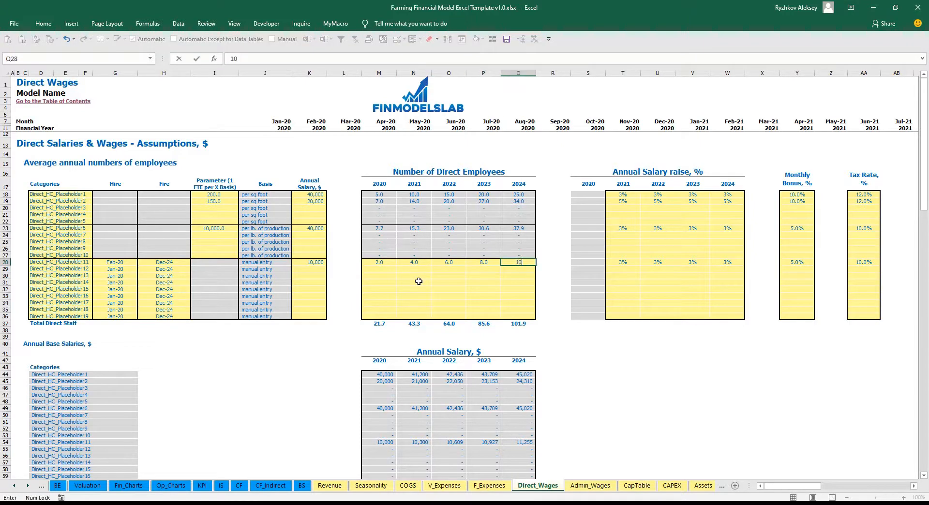
text(0)
key(Return)
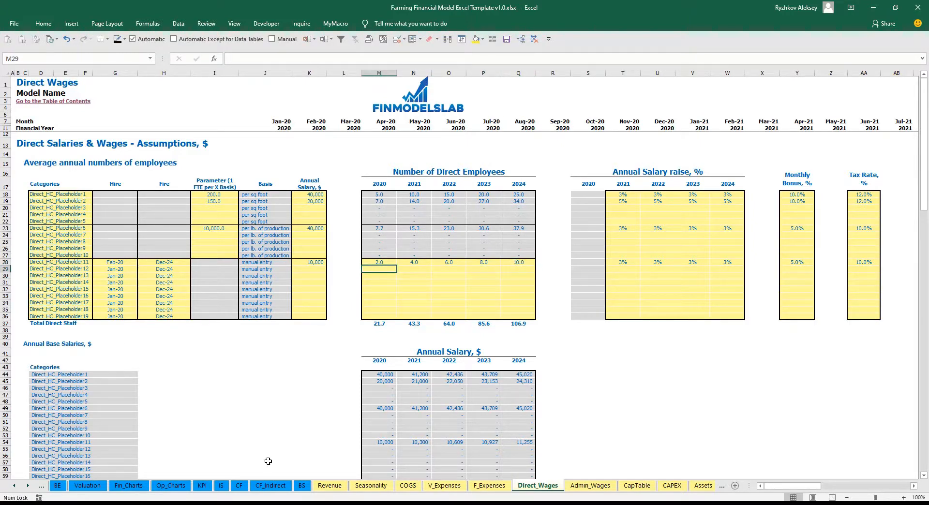
- Open the Income Statement sheet and inspect the rows grouped under Total COGS
click(226, 486)
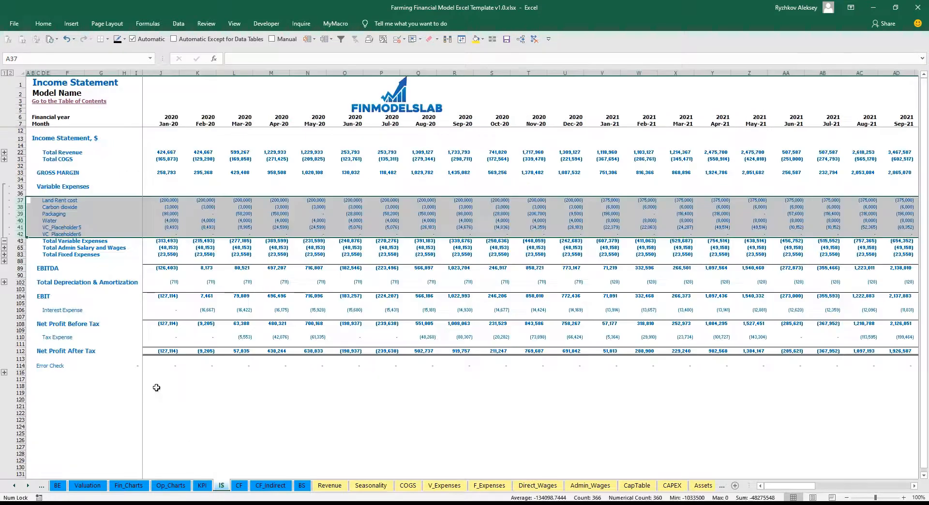
click(4, 160)
click(20, 179)
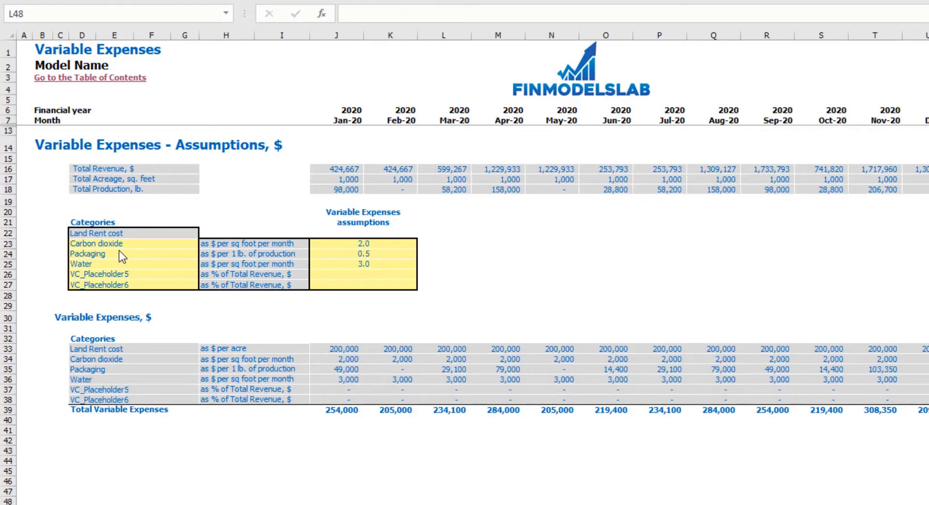
- Trace the Land Rent cost category from the Dashboard's 2020–2024 rent cost per sq foot inputs to its monthly variable expense row
click(115, 233)
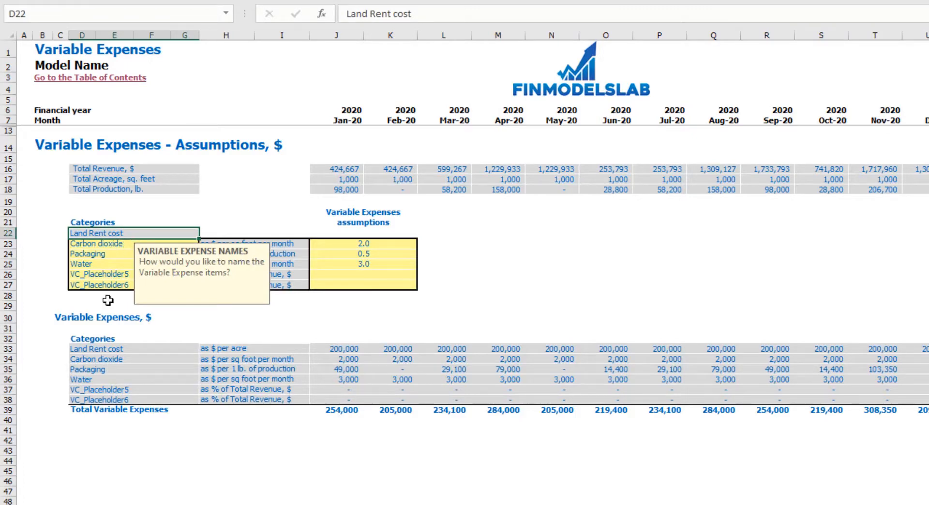
click(193, 504)
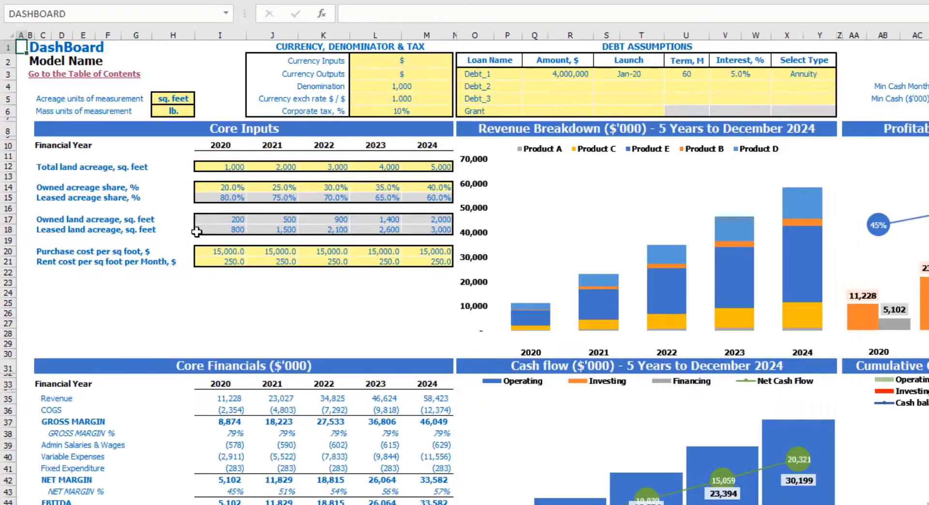
drag(222, 261, 410, 258)
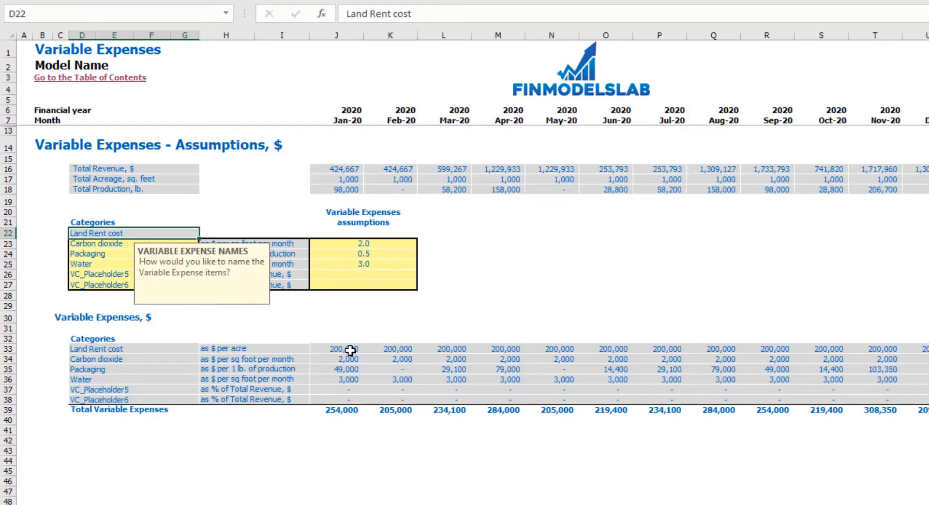
drag(346, 349, 835, 348)
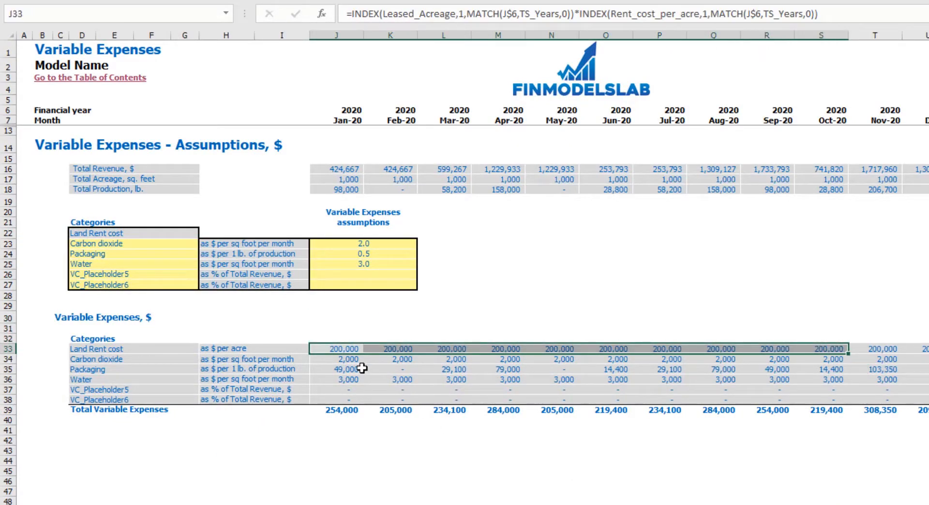
- Try renaming the Carbon dioxide variable expense category to "Var exp 2", and undo the rename
click(138, 249)
click(215, 243)
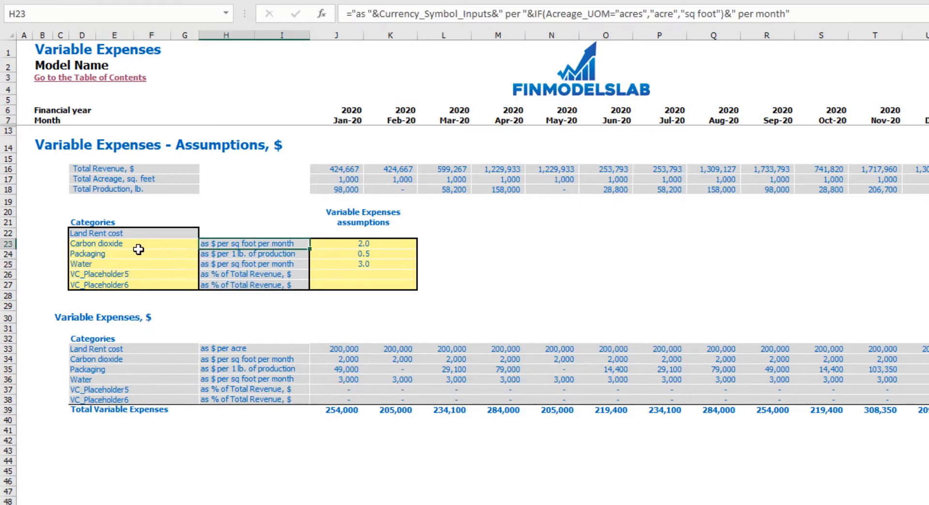
click(110, 247)
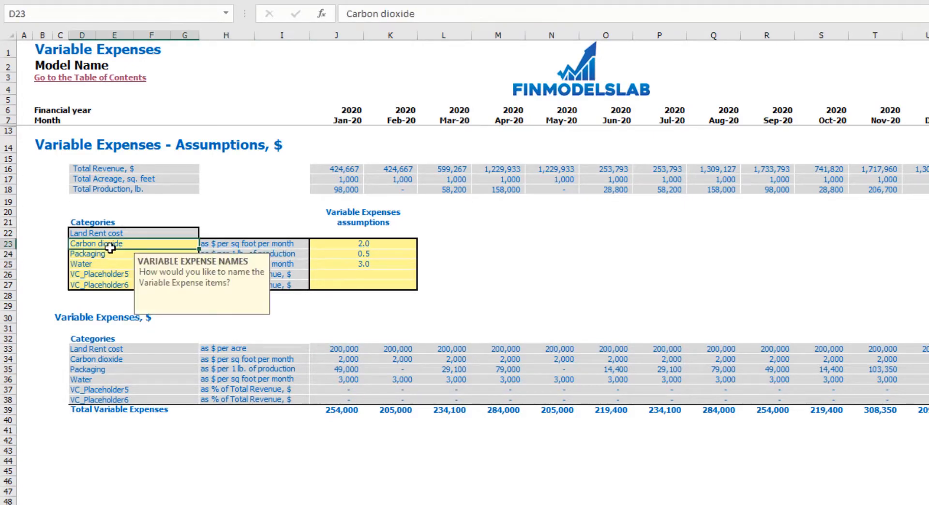
text(Var)
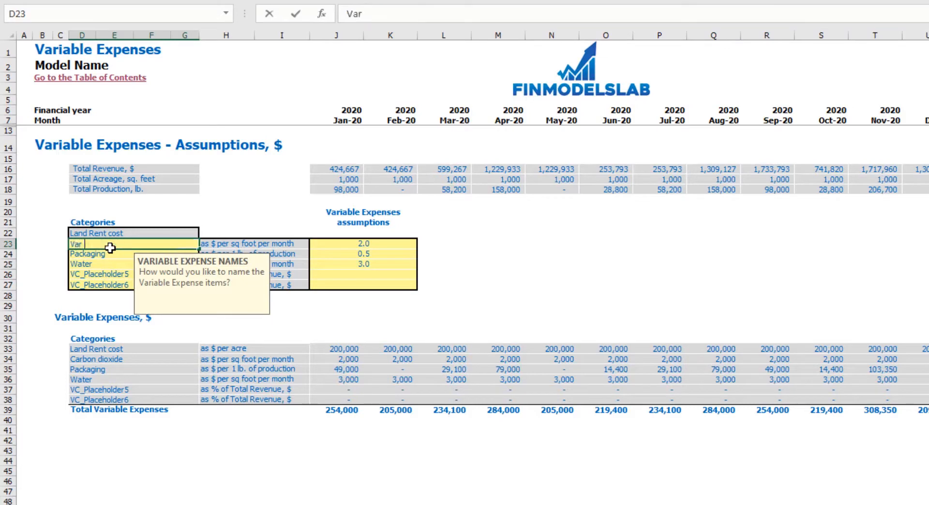
text( exp 2)
key(Return)
key(ctrl+z)
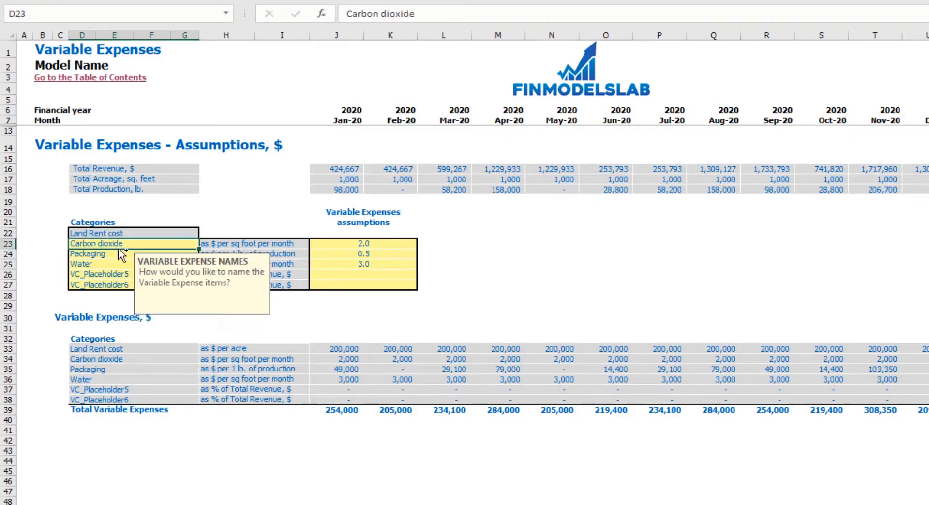
- Set the Carbon dioxide variable expense assumption to 3 dollars per sq foot per month
click(212, 212)
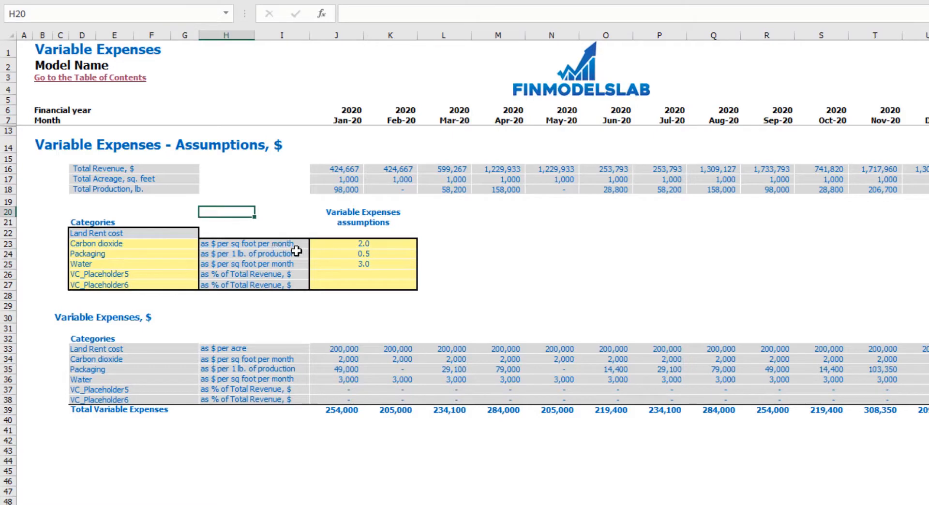
click(268, 245)
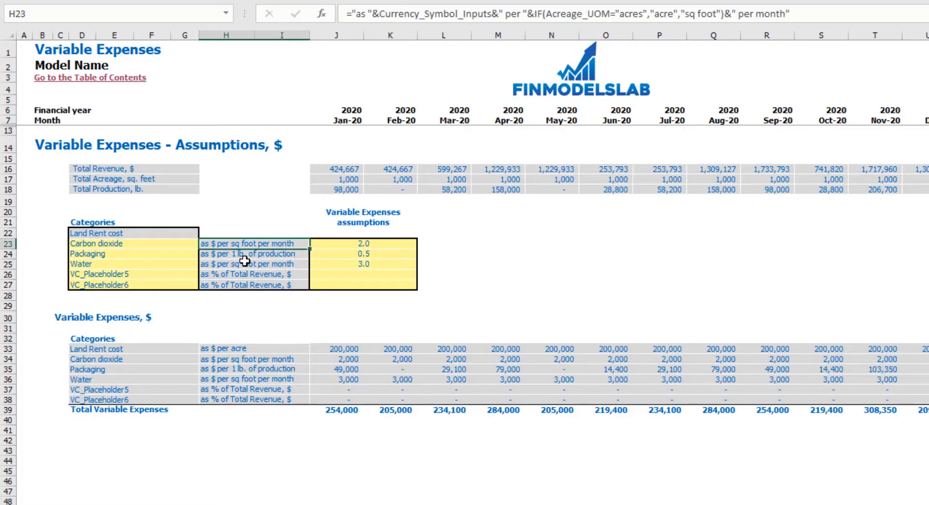
key(Right)
text(3)
key(Return)
- Set the Packaging variable expense assumption to 1 dollar per lb. of production
key(Left)
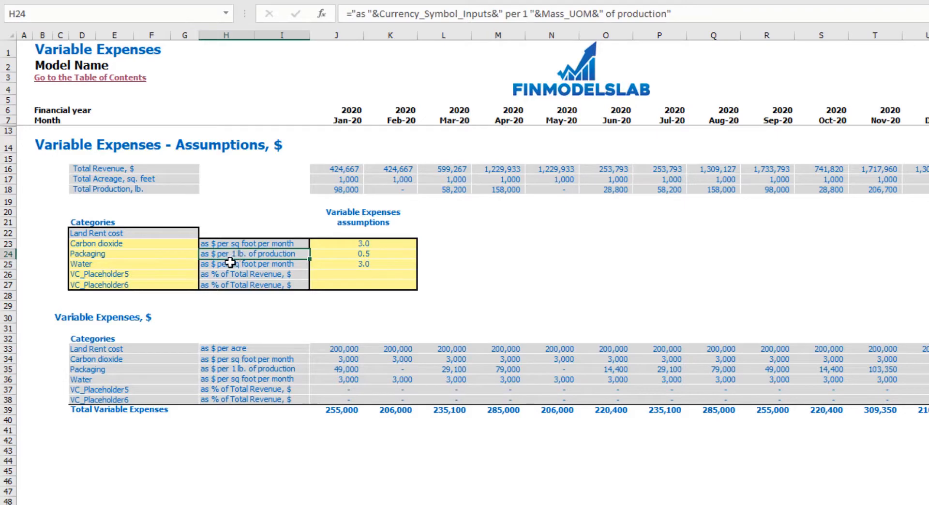
click(132, 257)
click(330, 254)
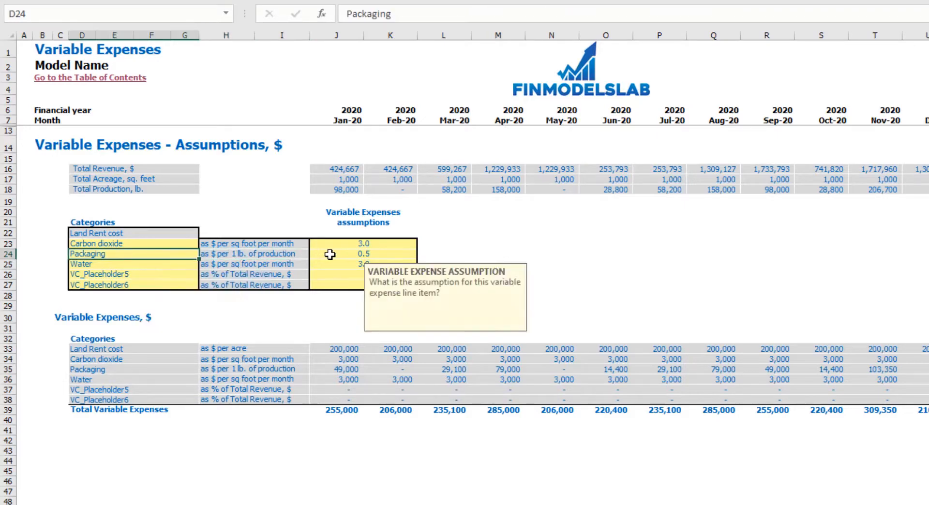
text(1)
key(Return)
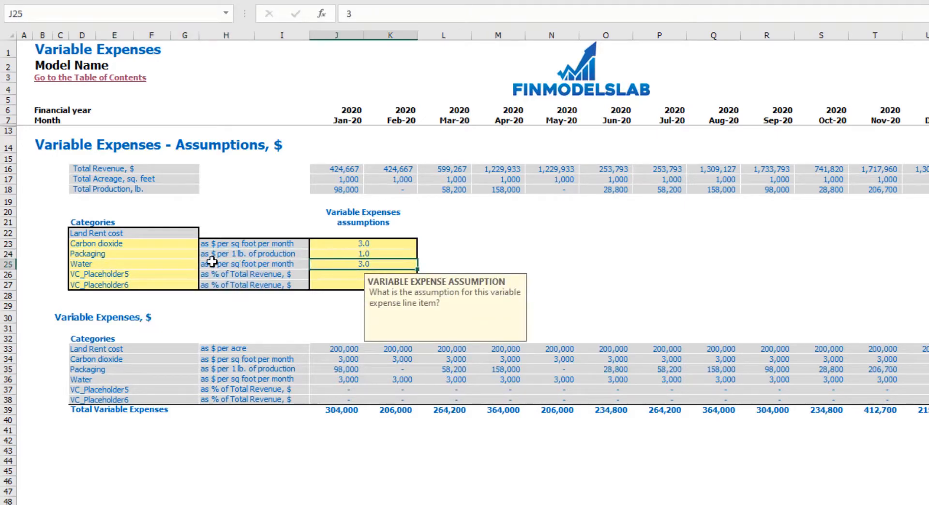
- Set the Water variable expense assumption to 4 dollars per sq foot per month
click(129, 264)
click(247, 264)
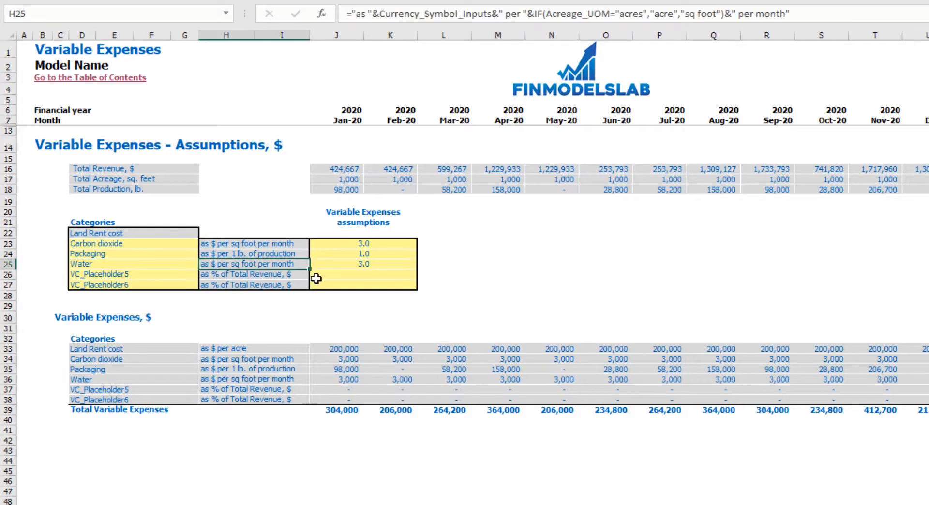
click(362, 264)
text(4)
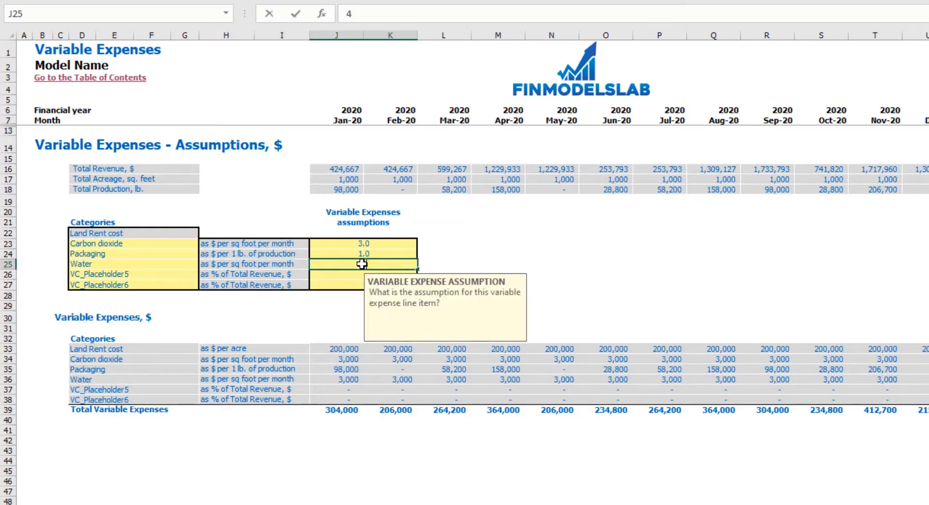
key(Return)
- Set the VC_Placeholder5 assumption to 2% of total revenue
drag(262, 277, 259, 285)
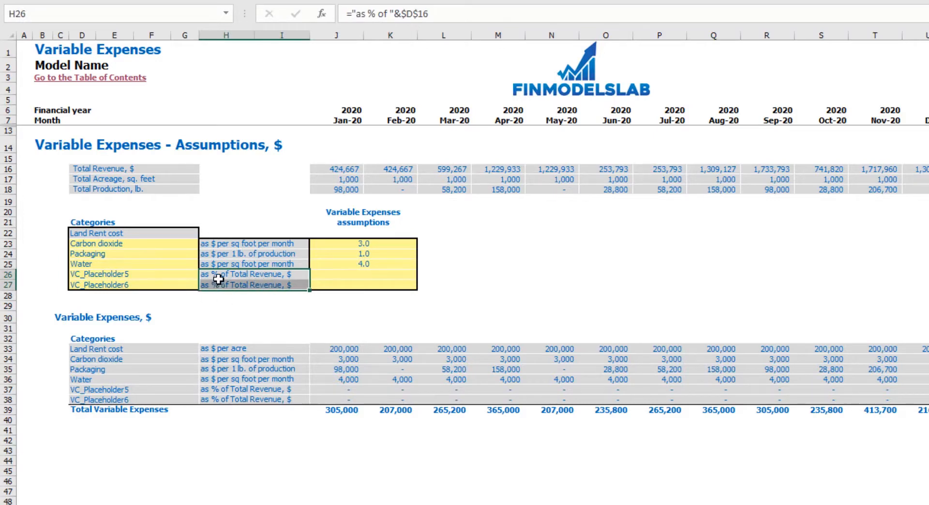
click(382, 269)
key(Down)
text(2%)
key(Return)
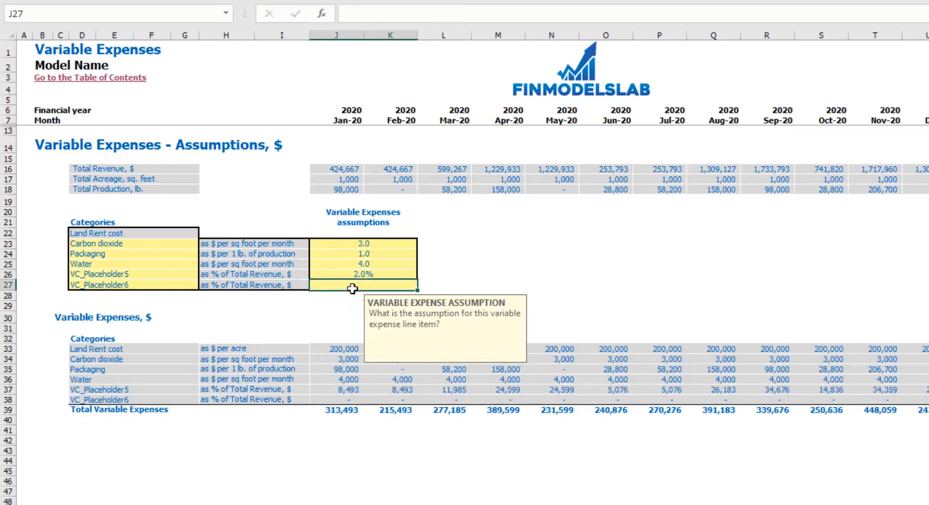
- Examine the revenue, acreage and production rows alongside the monthly variable expenses and their matching lines in the Income Statement
click(510, 246)
drag(9, 169, 10, 187)
click(7, 170)
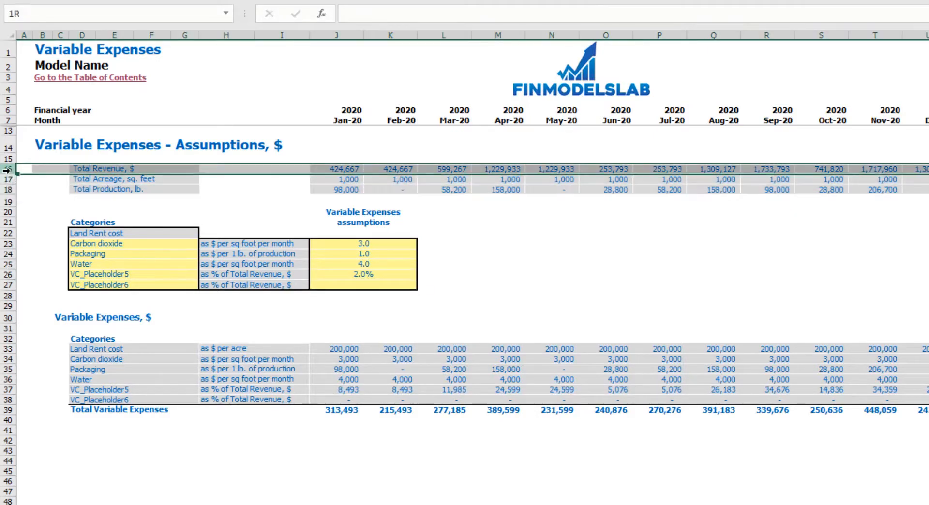
click(9, 180)
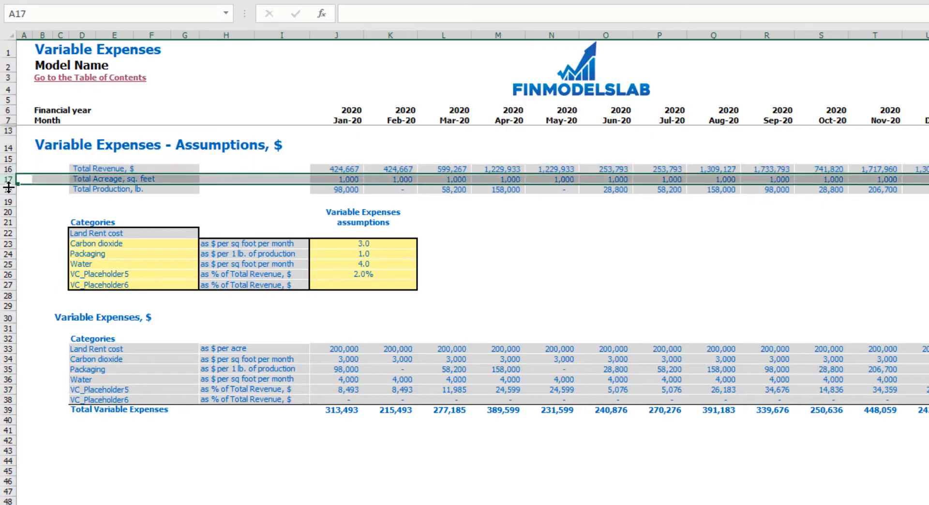
click(6, 189)
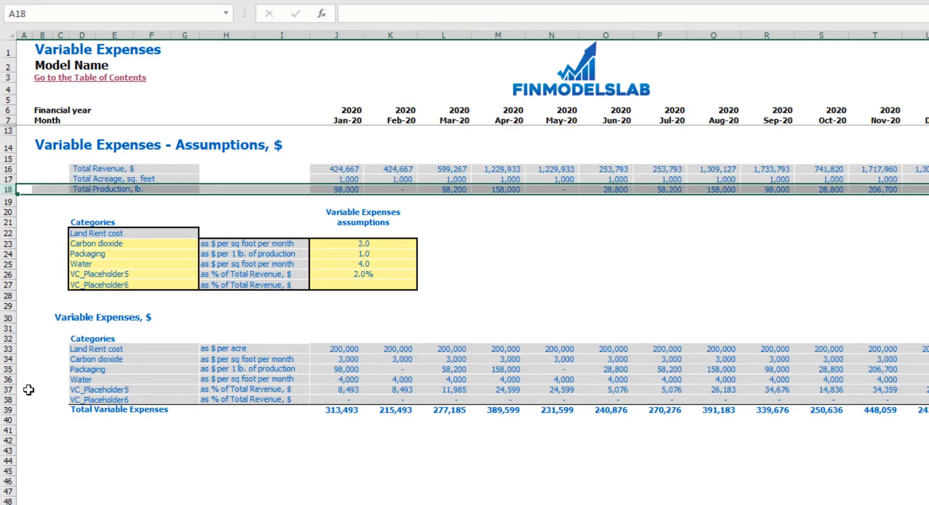
click(6, 348)
drag(6, 348, 8, 400)
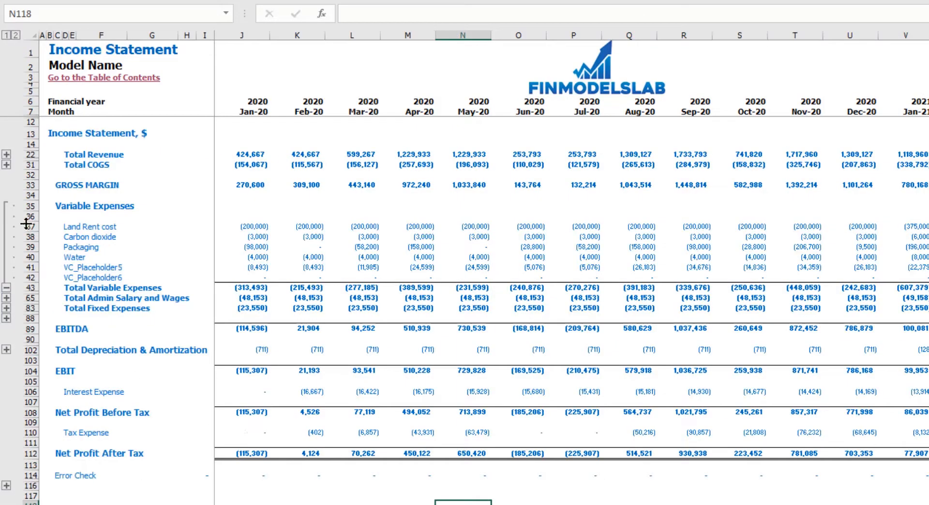
drag(25, 226, 29, 277)
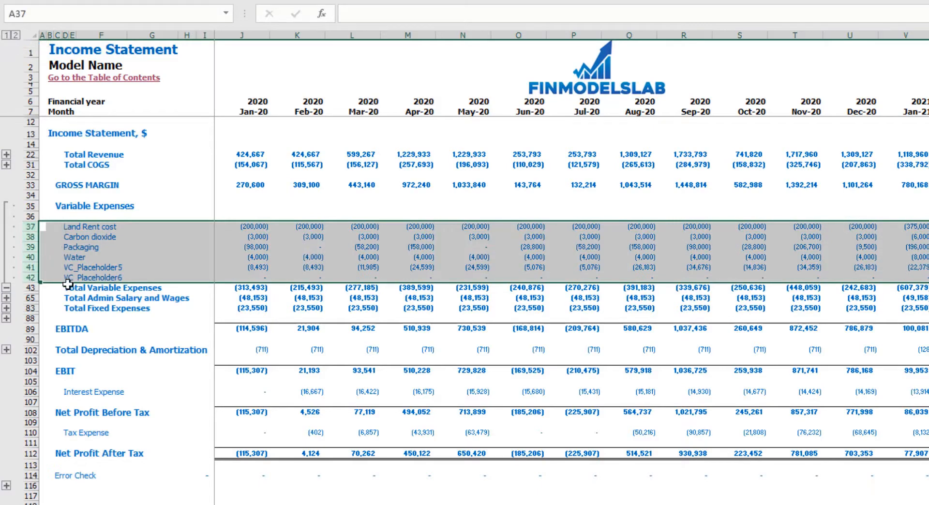
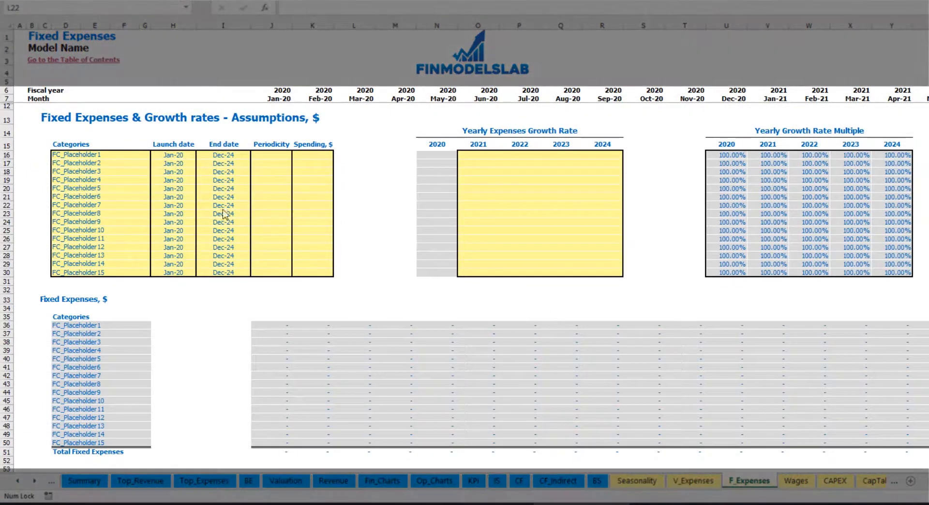
- On the Fixed Expenses sheet, rename FC_Placeholder1 to Utilities and set its launch date to Mar-20
click(103, 154)
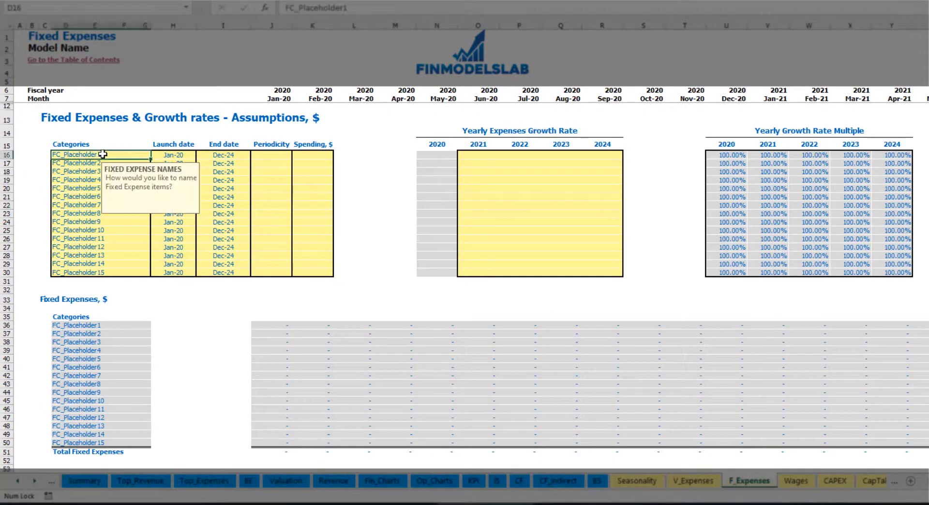
text(Utilities)
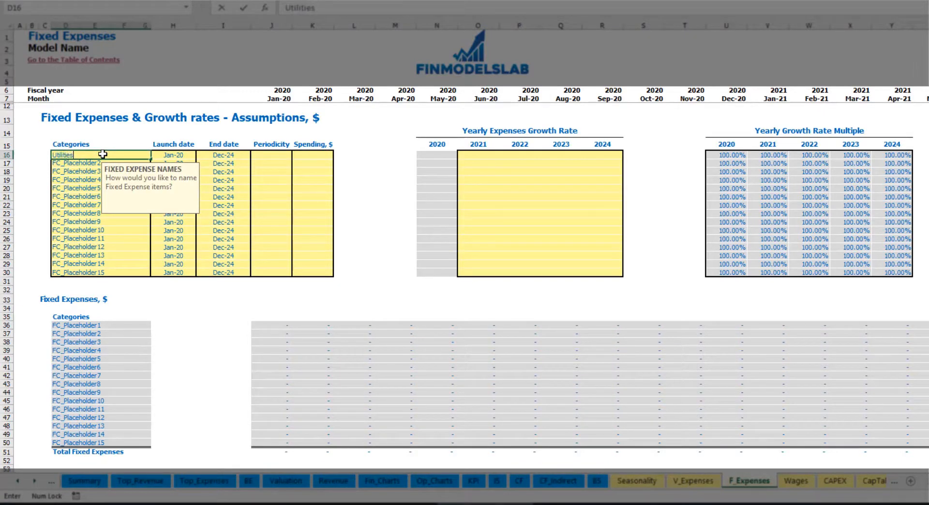
key(Return)
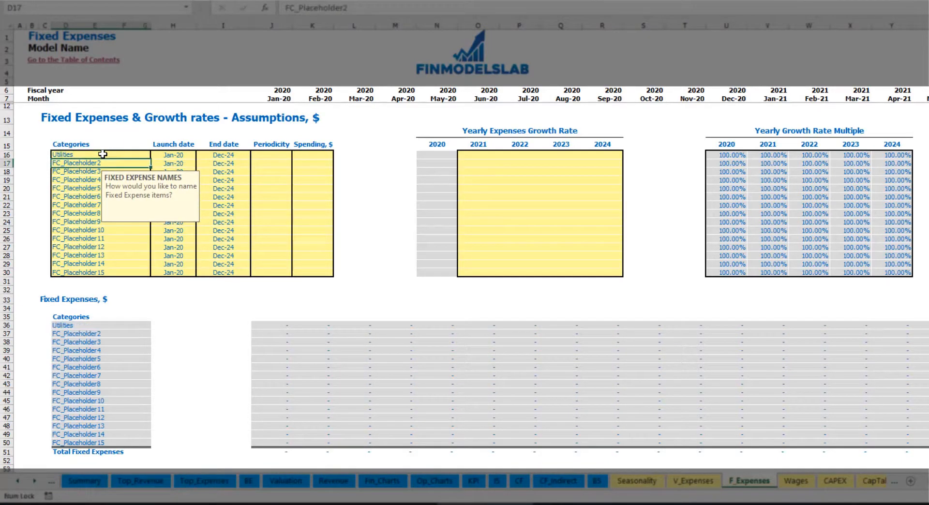
click(179, 155)
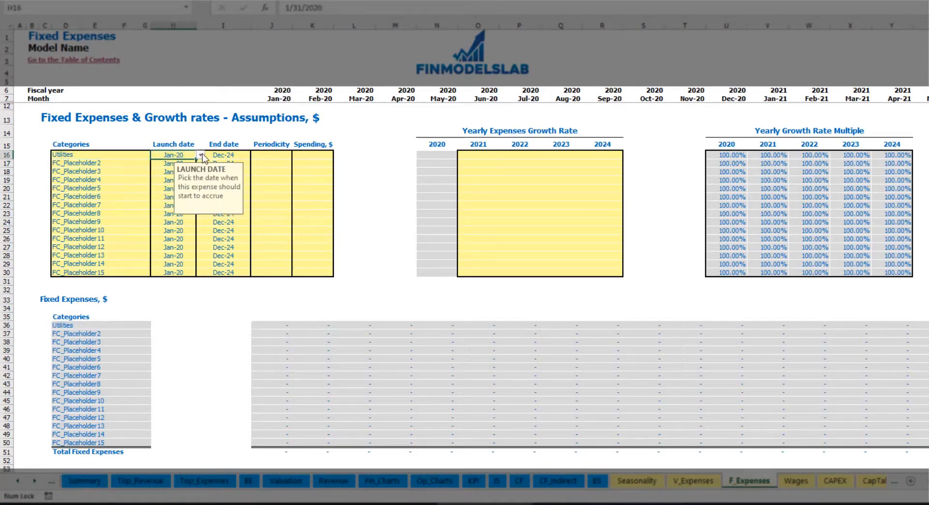
click(200, 155)
click(167, 177)
- Check the Utilities end date against the full span of the sheet's monthly timeline
click(231, 154)
click(278, 100)
key(ctrl+Right)
key(ctrl+Left)
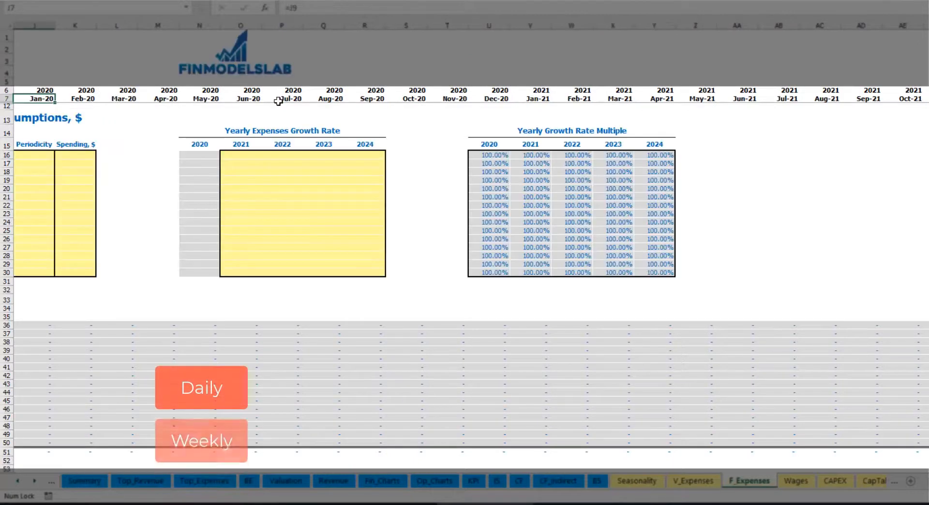
key(Left)
key(Left)
key(Left)
key(Left)
key(Left)
key(Left)
key(Left)
key(Left)
key(Left)
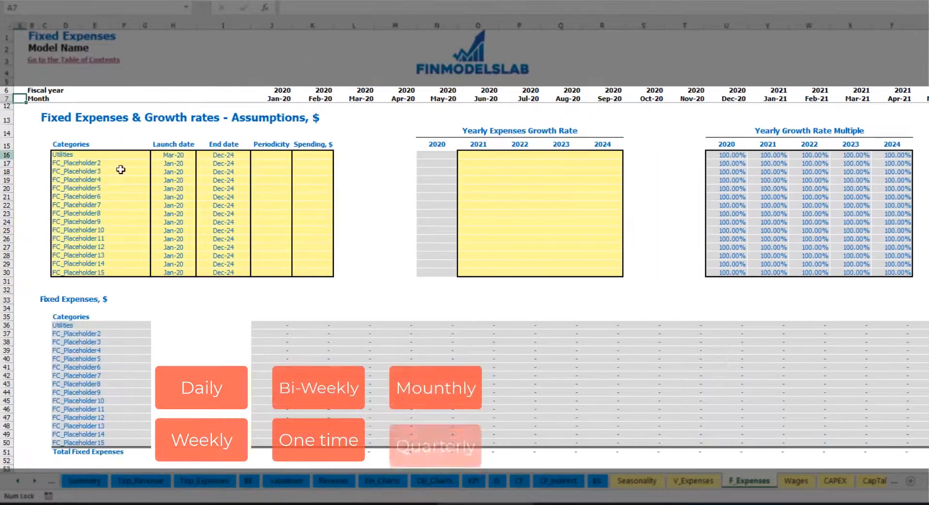
- Set the Utilities expense to Daily periodicity with a spending amount of 50 dollars
click(290, 156)
click(296, 155)
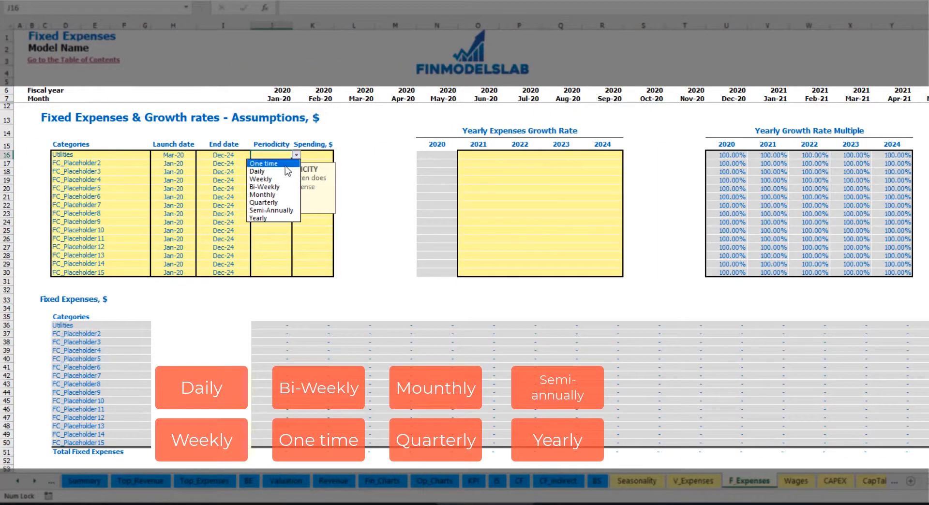
click(283, 171)
click(315, 155)
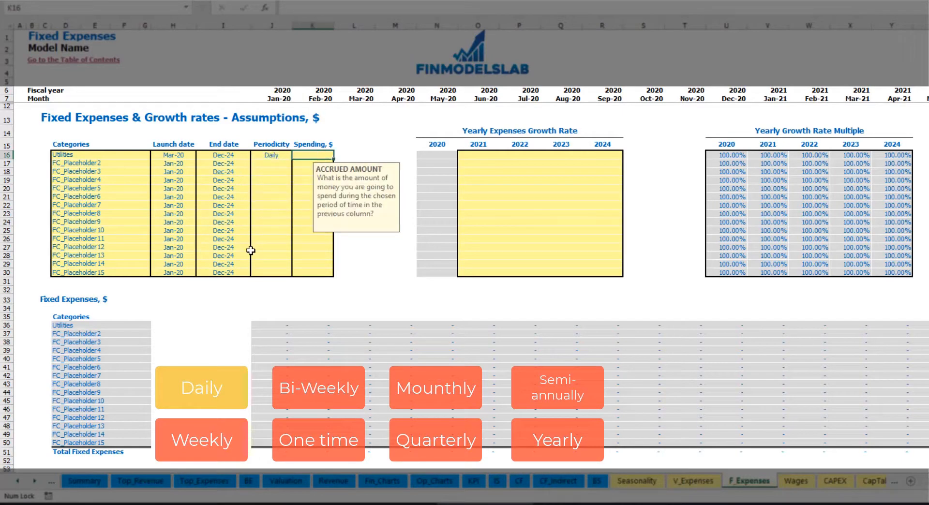
text(50)
key(Return)
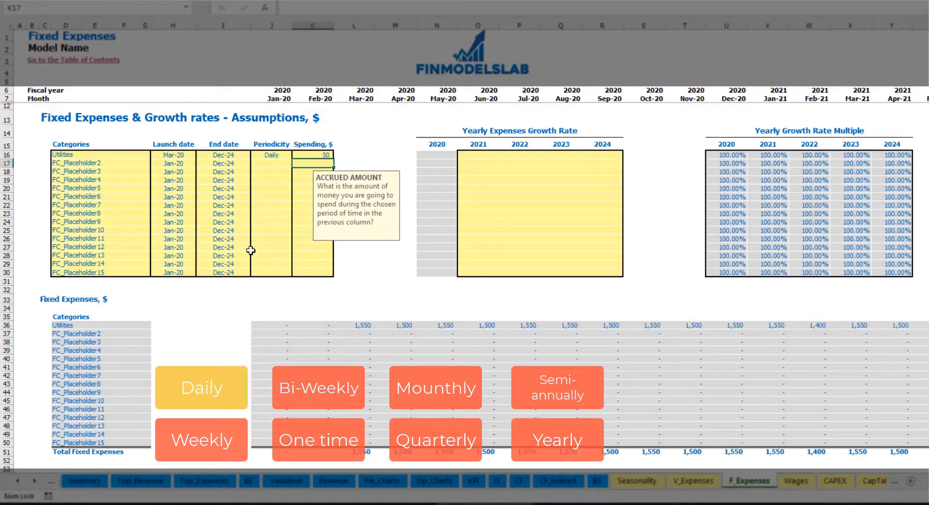
- Examine the monthly Utilities amounts in the Fixed Expenses table from Mar-20 onward
click(356, 325)
click(402, 329)
click(449, 329)
click(362, 321)
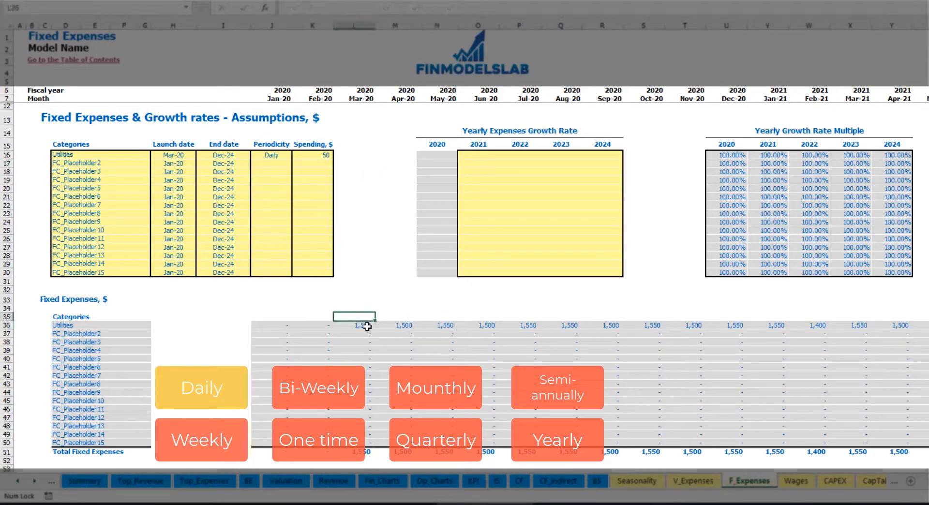
- Compare the Utilities expense amounts for Mar-20 and Apr-20 in the monthly Fixed Expenses table
key(Down)
key(Right)
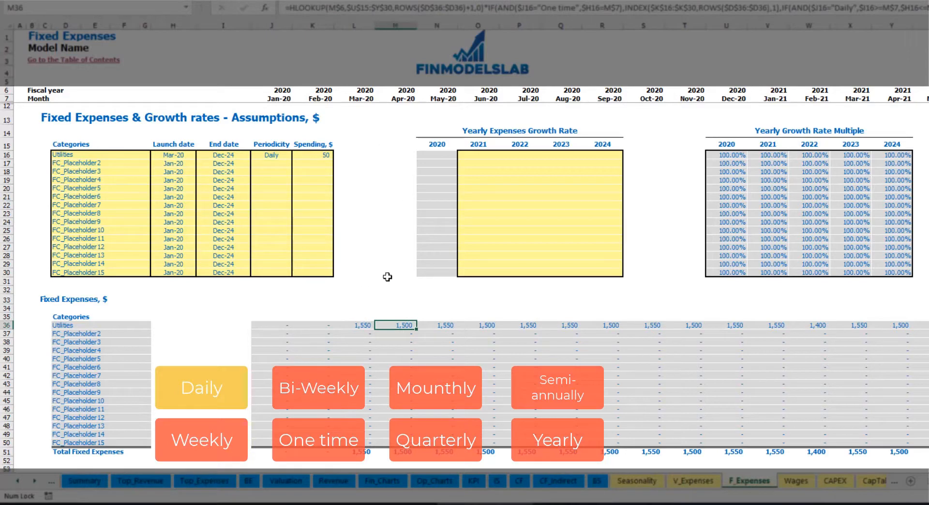
click(357, 96)
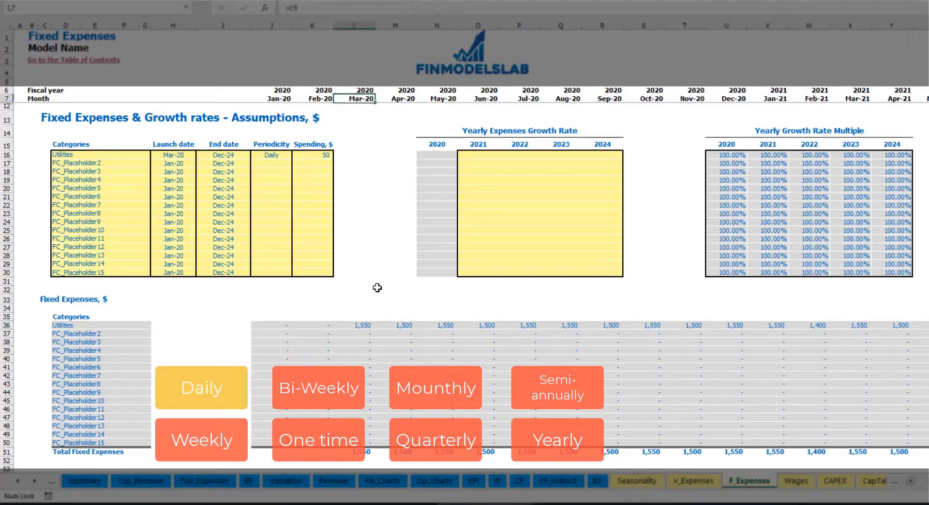
click(365, 326)
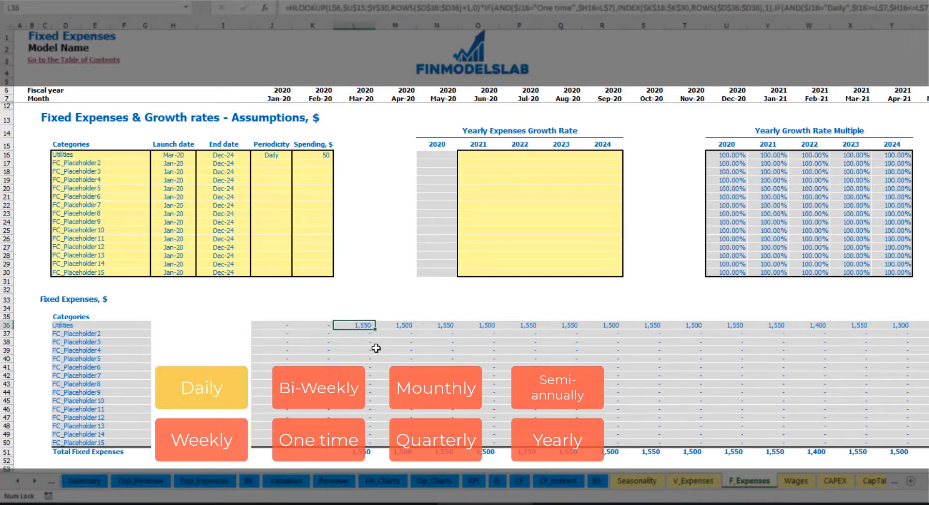
click(400, 328)
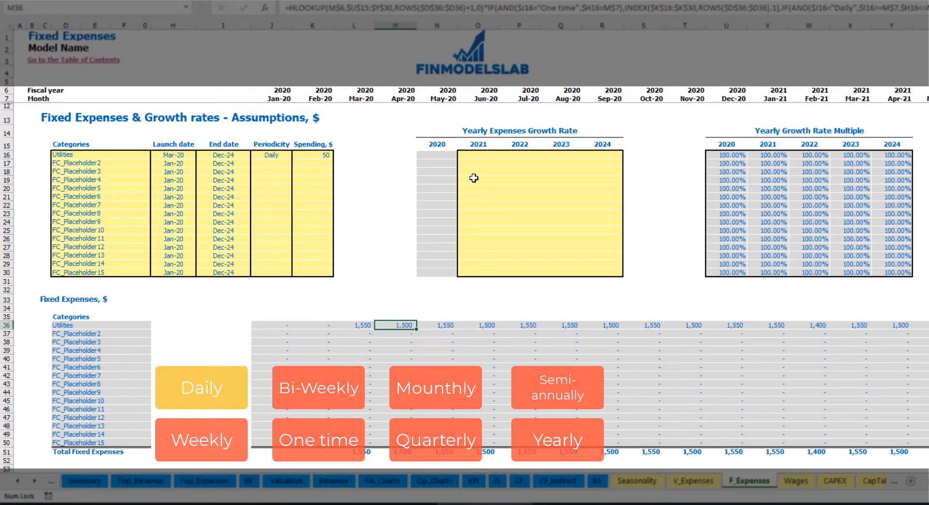
- Set the Utilities yearly expenses growth rate to 5% for each year from 2021 to 2024
click(484, 157)
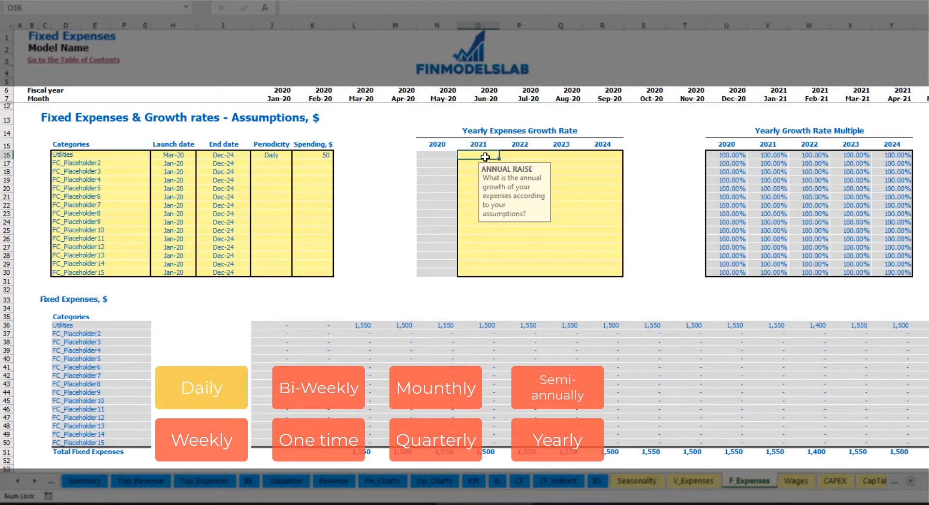
text(5%)
key(ctrl+Return)
key(ctrl+c)
key(Right)
key(shift+Right)
key(shift+Right)
key(ctrl+v)
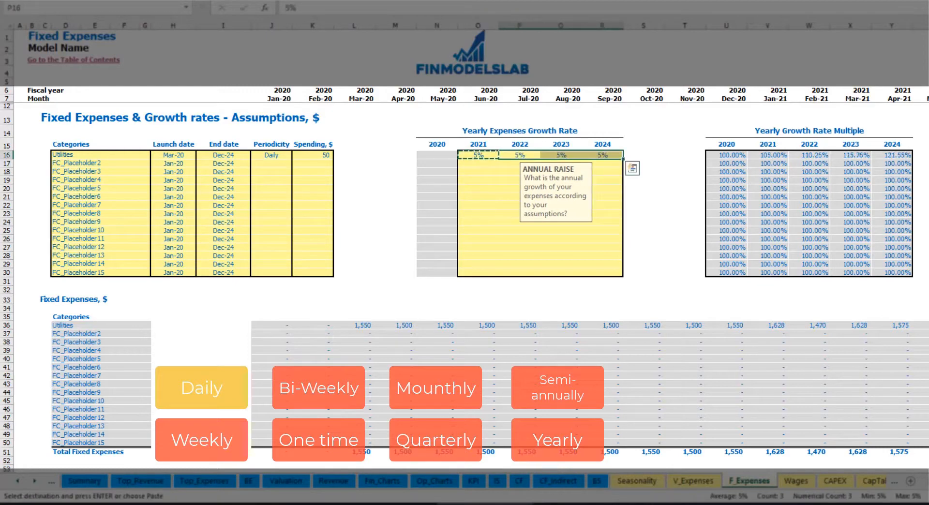
drag(479, 155, 602, 155)
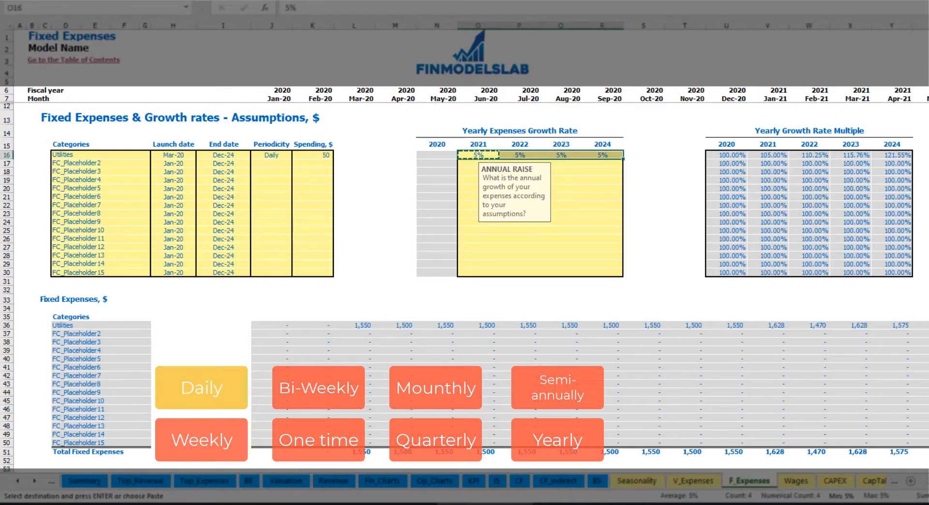
- Rename FC_Placeholder2 to Advertising, with launch date Mar-20 and end date Aug-24
drag(921, 481, 873, 466)
click(110, 161)
text(Advertising)
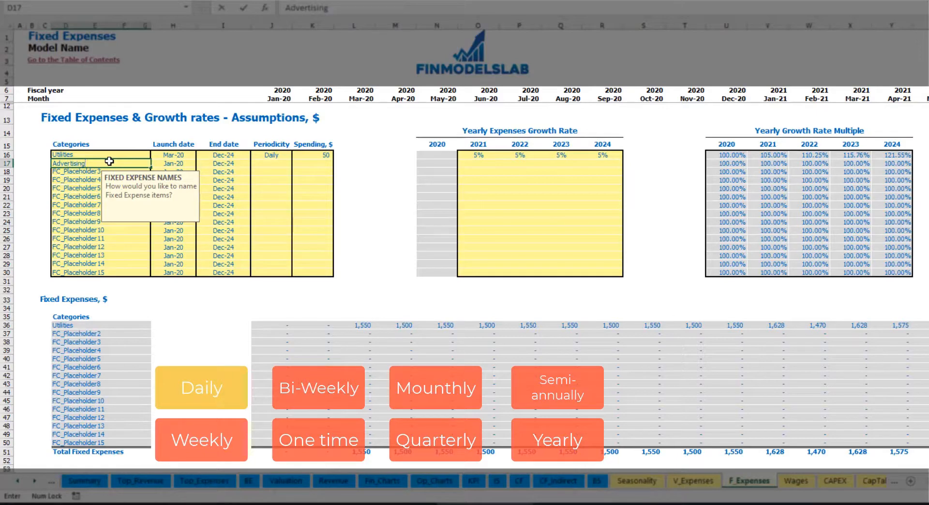
key(Return)
click(173, 164)
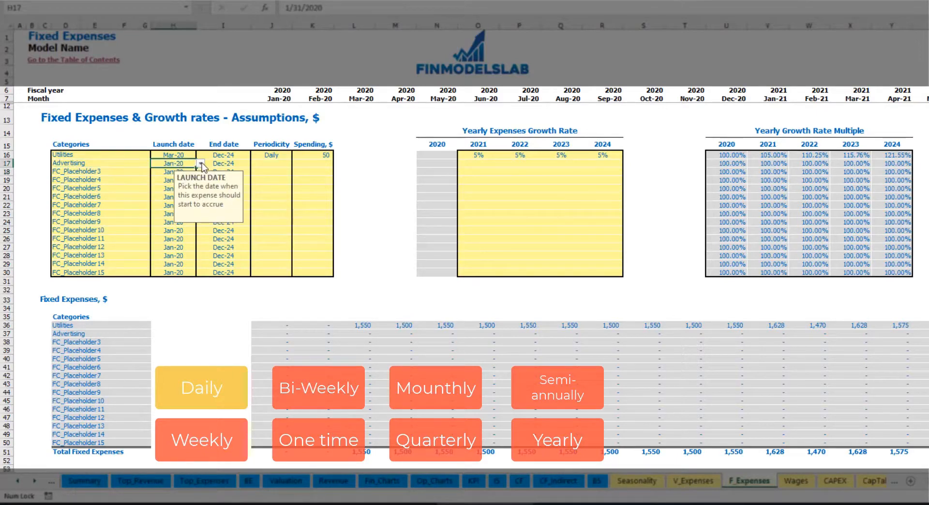
click(201, 165)
click(177, 188)
click(235, 164)
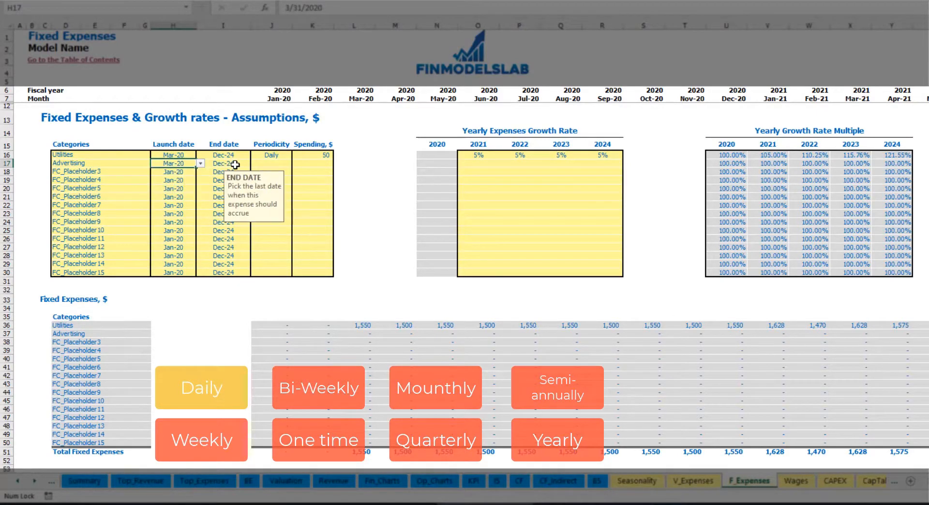
click(255, 164)
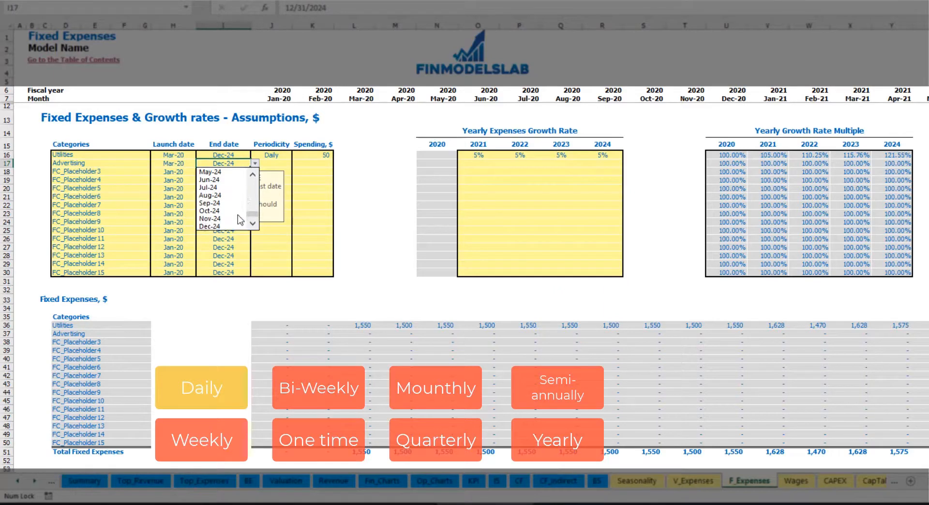
click(225, 196)
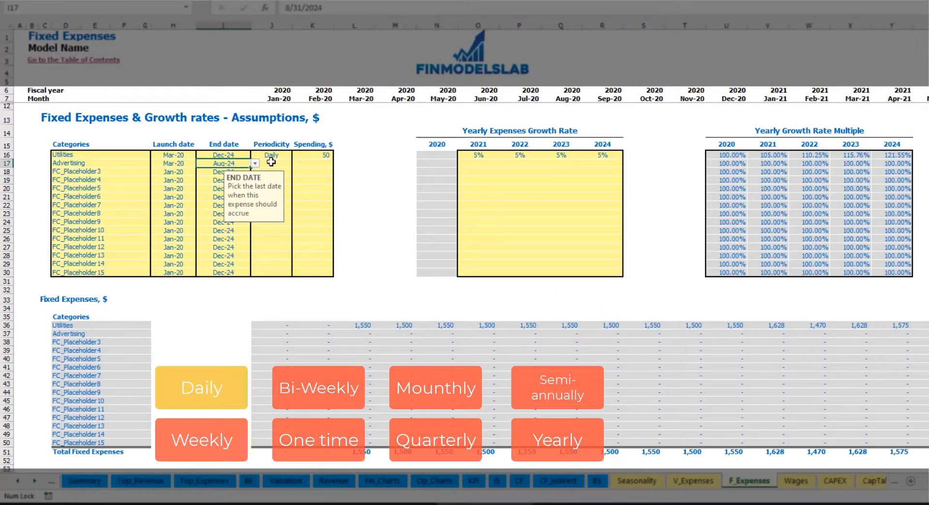
- Set the Advertising expense to Weekly periodicity with a spending amount of 100 dollars
click(271, 162)
click(296, 163)
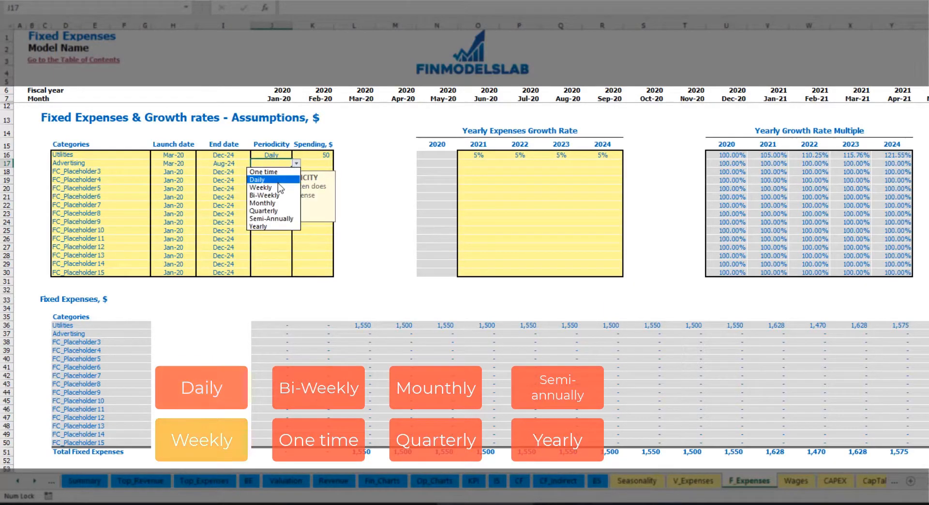
click(279, 187)
click(310, 165)
text(100)
key(Return)
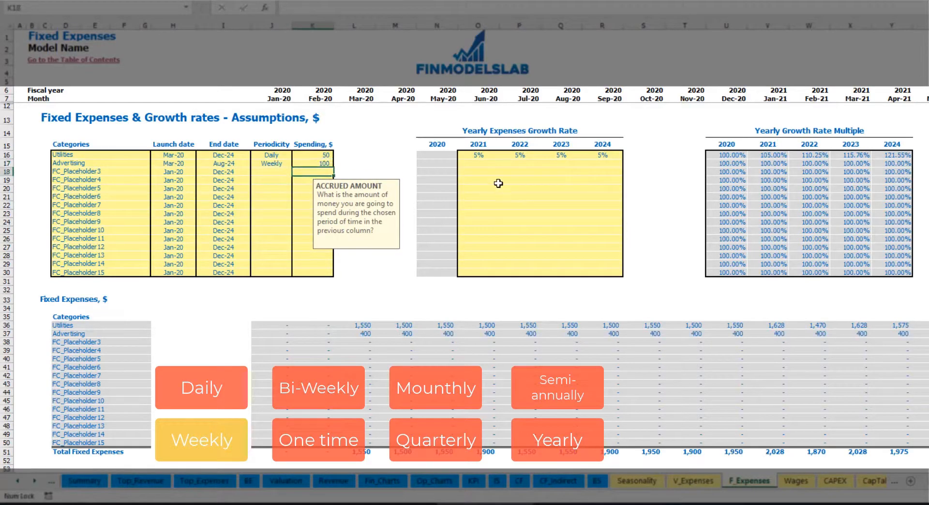
- Check the monthly Advertising amounts from Mar-20 through the 2024 months of the timeline
click(370, 335)
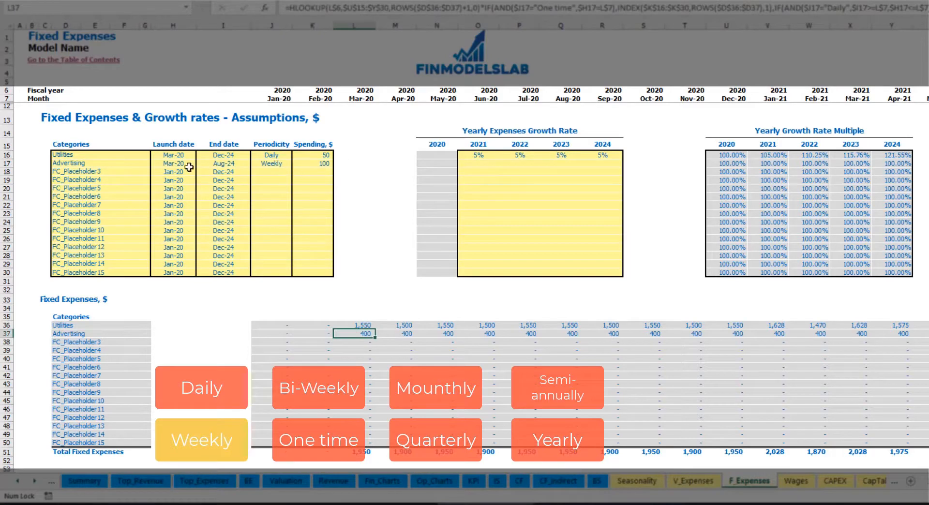
drag(919, 481, 928, 482)
click(925, 26)
click(926, 334)
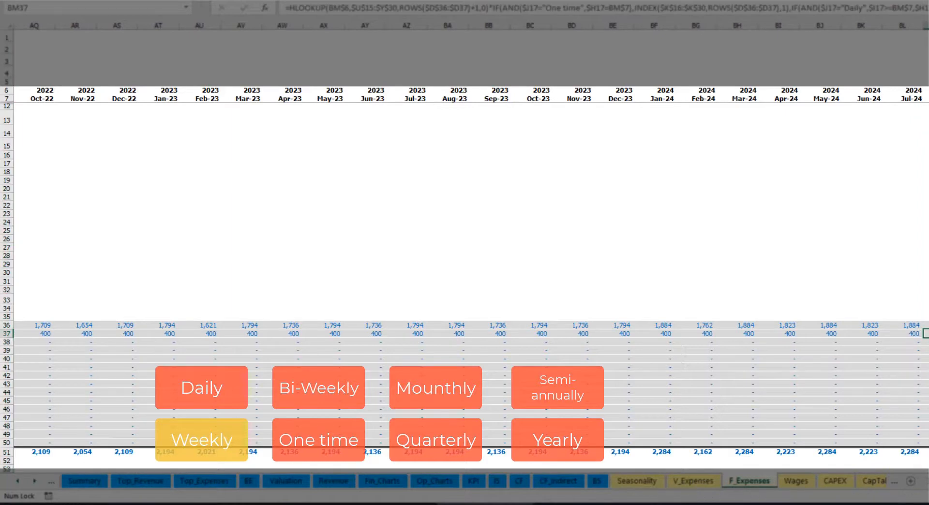
drag(928, 481, 750, 502)
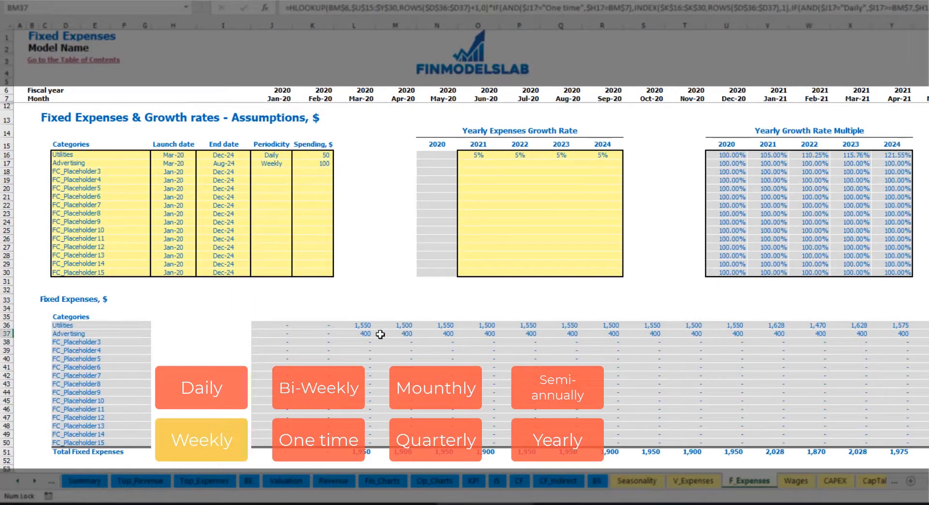
- Change the Advertising expense to Bi-Weekly periodicity with a spending amount of 500 dollars
click(271, 164)
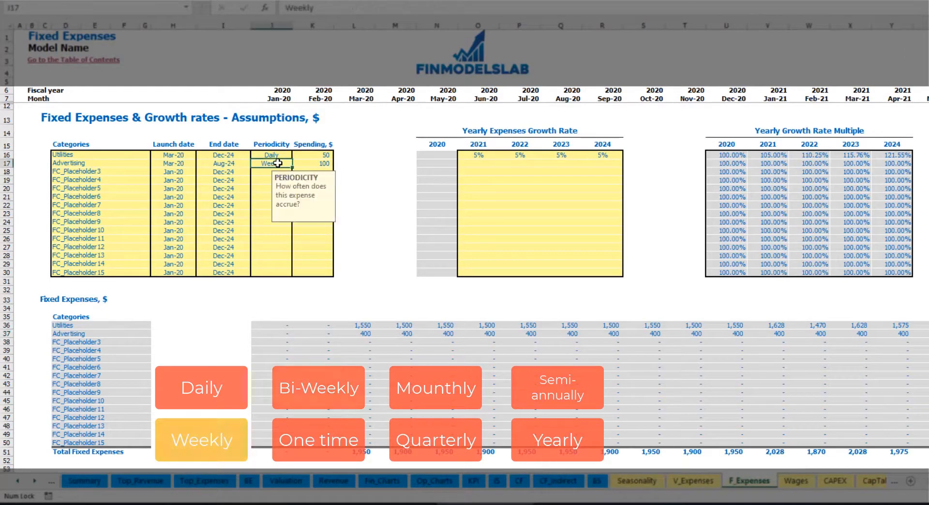
click(295, 164)
click(282, 195)
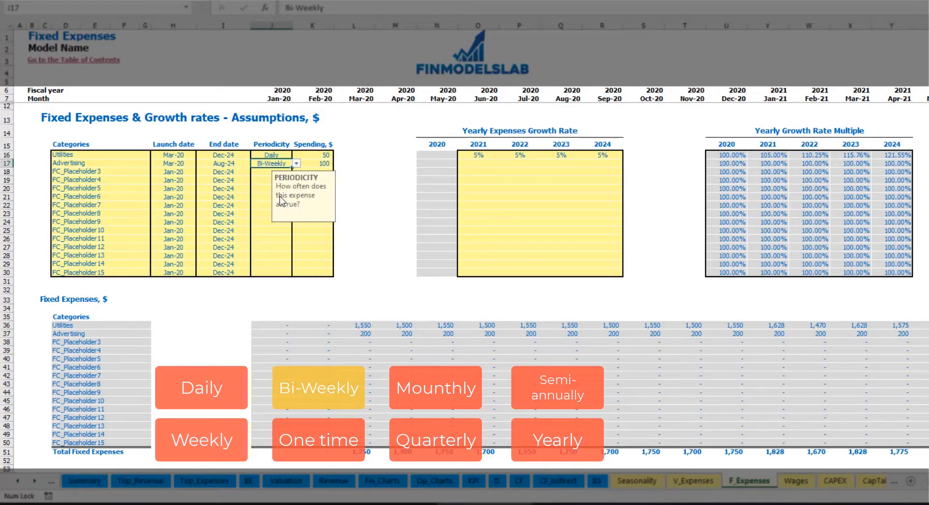
click(311, 164)
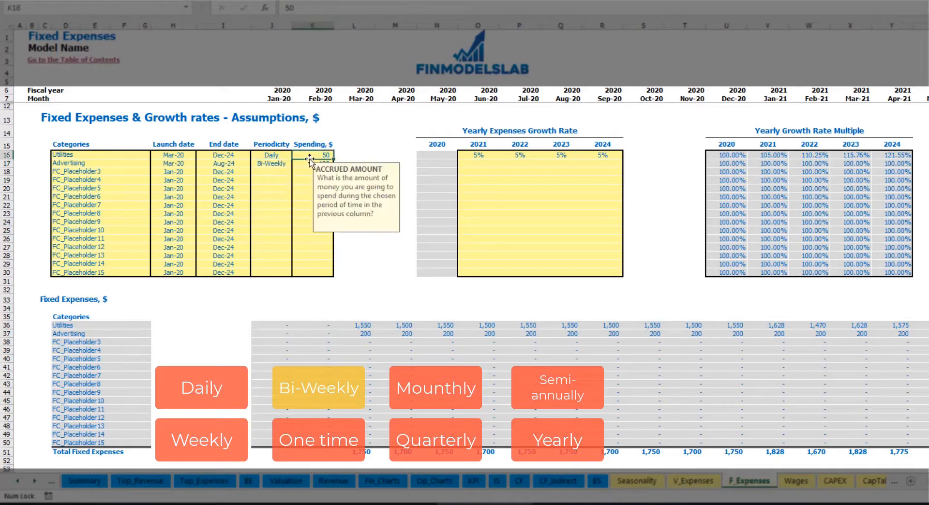
text(500)
key(Return)
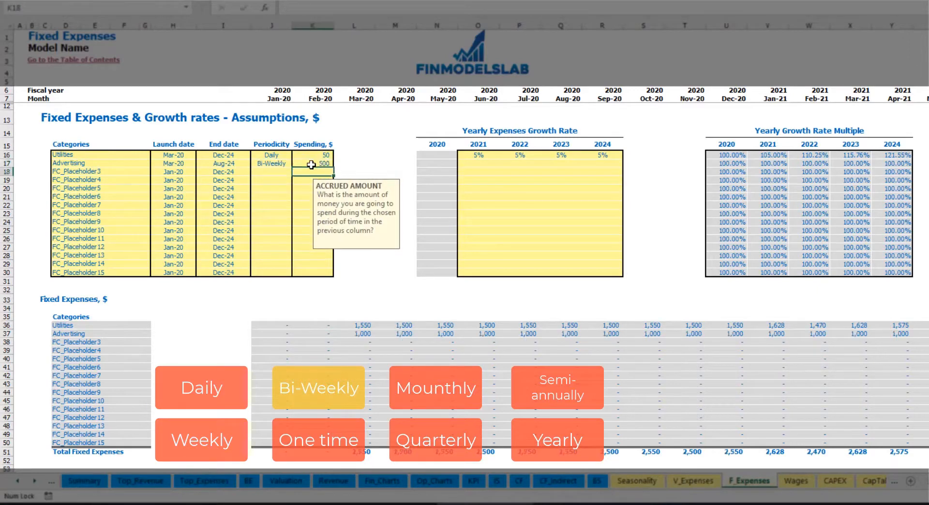
- Set the Advertising launch date to Jul-20
click(180, 162)
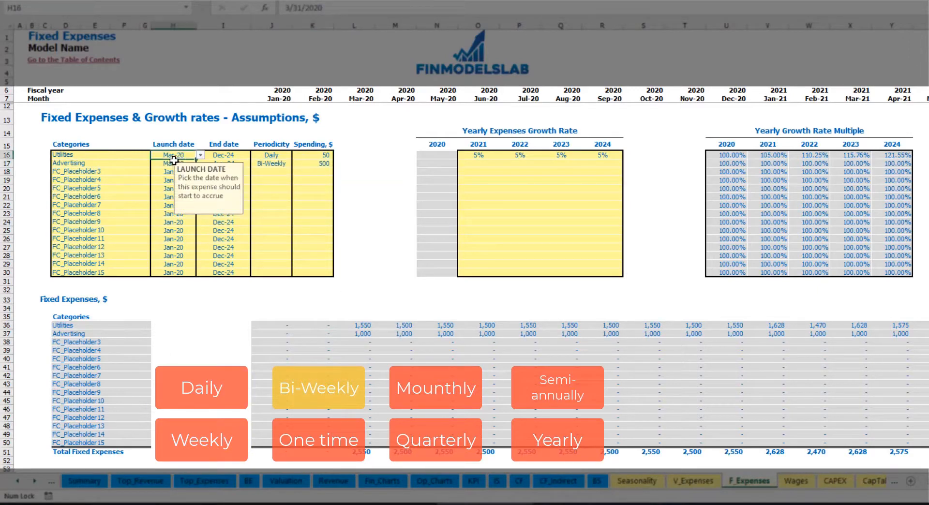
click(204, 165)
click(190, 165)
click(200, 164)
click(173, 203)
- Examine the monthly Advertising amounts in the Fixed Expenses table from Jul-20 onward
click(529, 334)
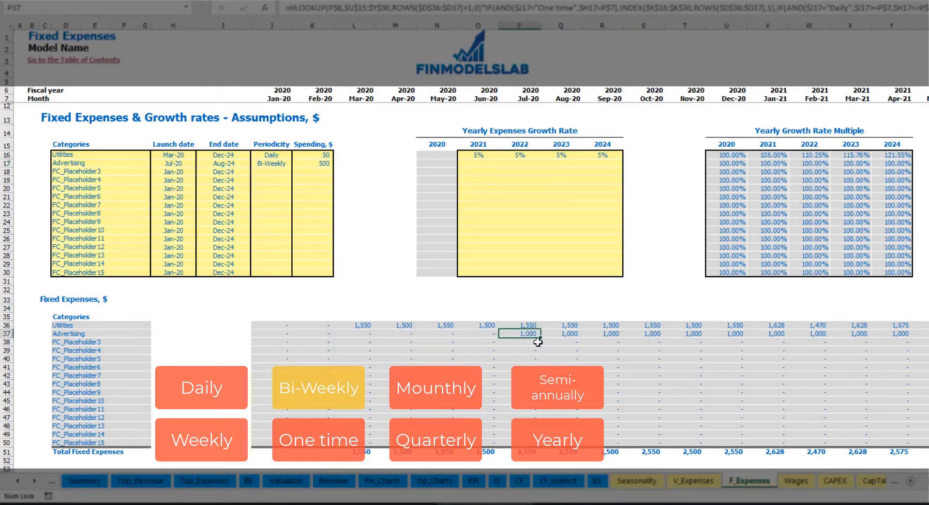
key(Right)
key(Right)
key(Right)
key(Right)
key(Right)
key(Right)
key(Right)
key(Right)
key(Right)
key(Right)
key(Right)
key(Right)
key(Right)
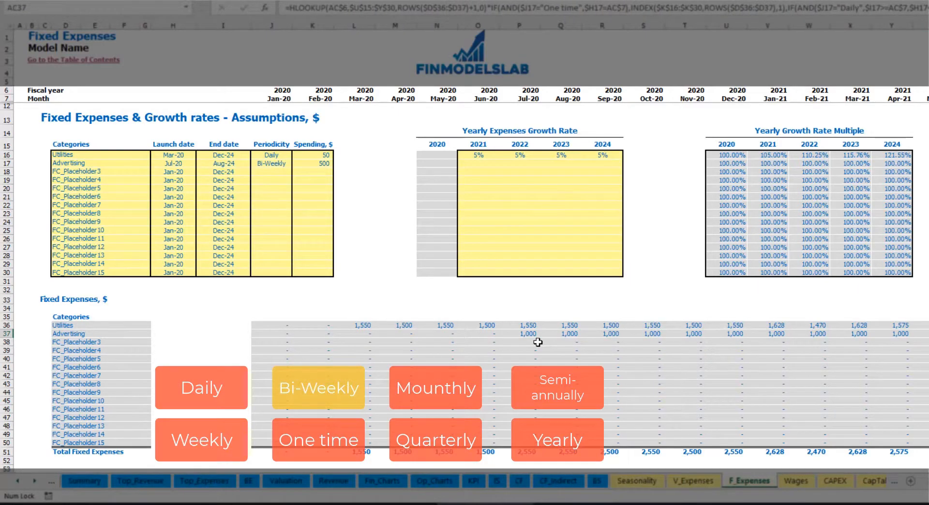
key(Right)
key(Right)
key(Right)
key(ctrl+Left)
key(ctrl+Left)
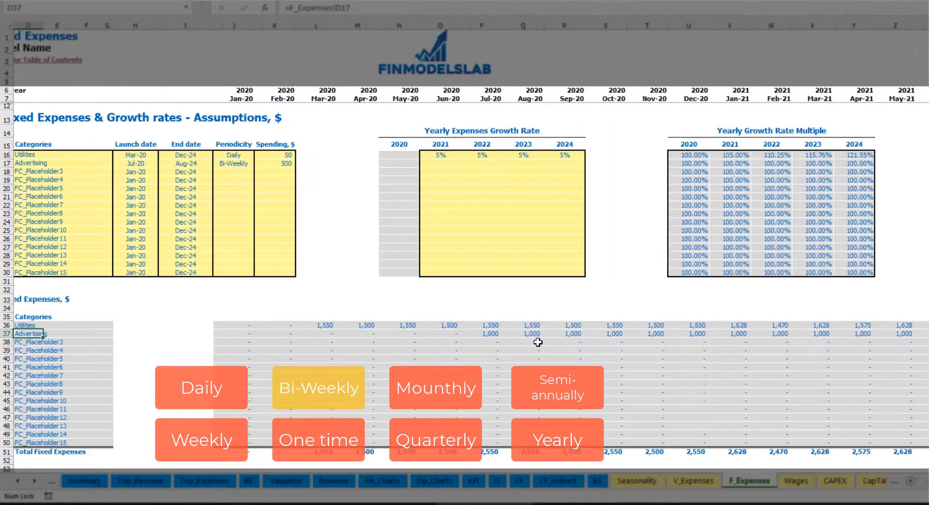
key(ctrl+Left)
click(508, 335)
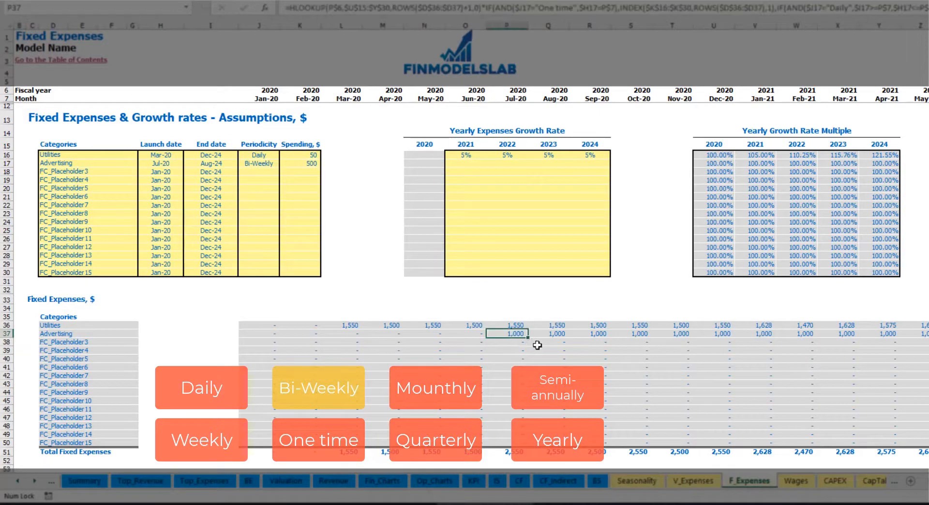
- Set the Advertising yearly expenses growth rate to 3% for each year from 2021 to 2024
click(465, 166)
text(3)
key(Return)
key(Up)
key(ctrl+c)
key(Right)
key(shift+Right)
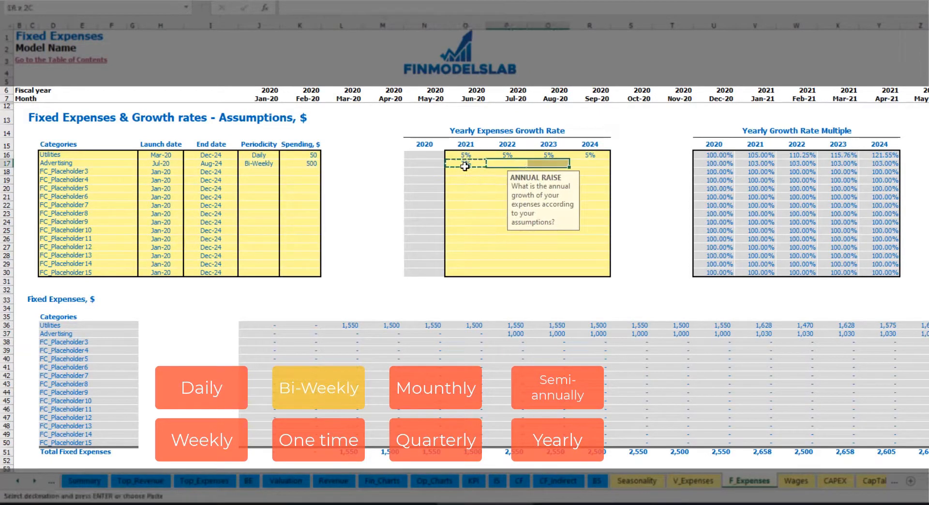
key(shift+Right)
key(ctrl+v)
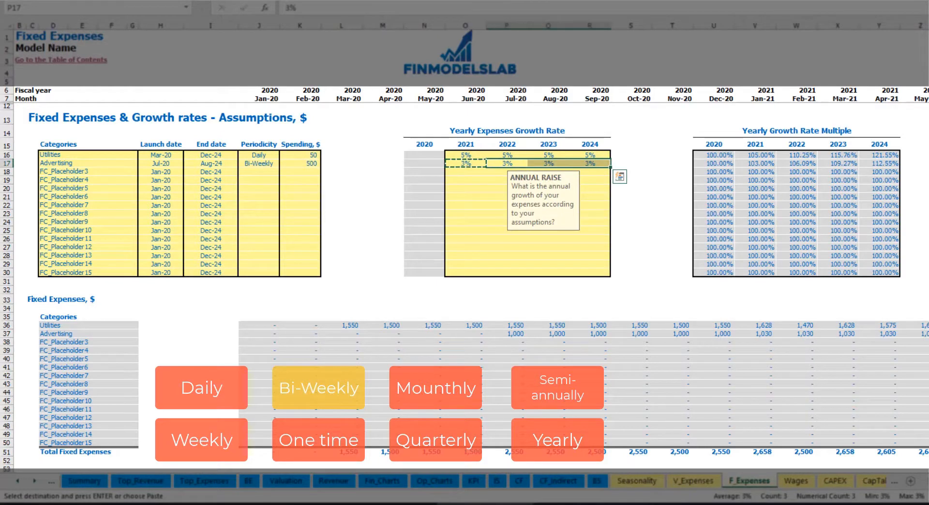
- Check the Advertising amounts with growth from Jan-21 through 2024 and compare them with the Advertising end date
click(928, 333)
click(889, 333)
click(778, 334)
click(754, 332)
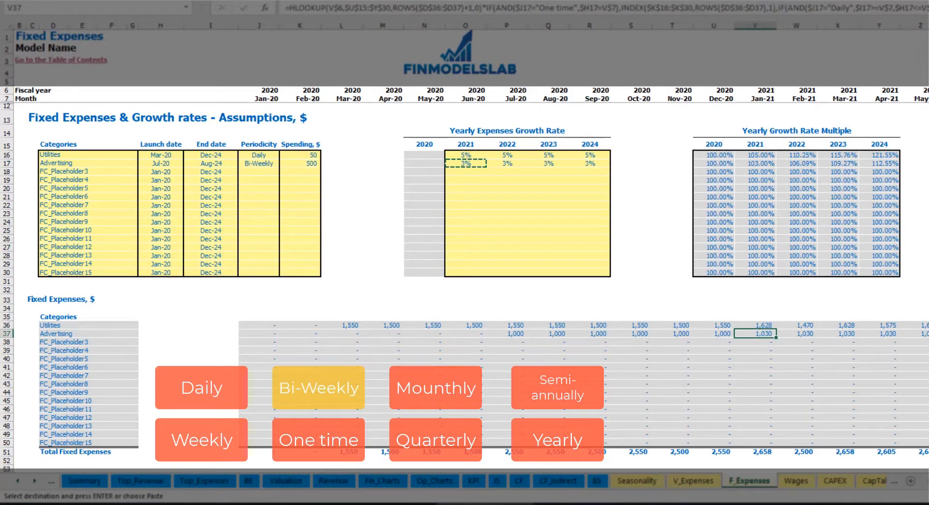
scroll(464, 242, right, 10)
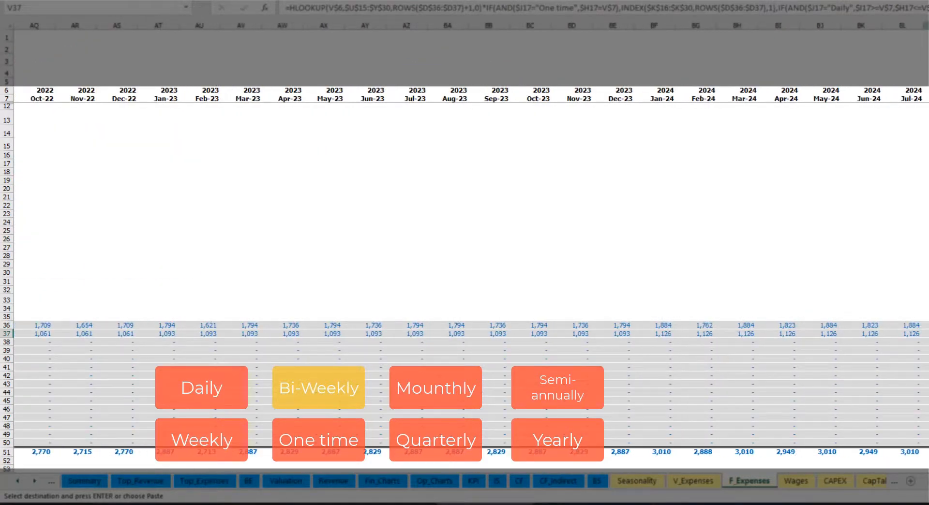
click(927, 25)
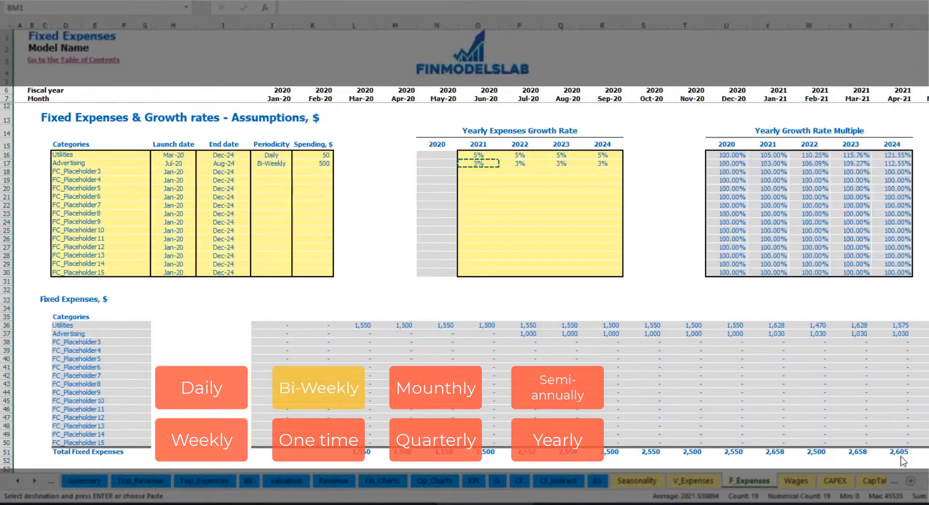
click(228, 164)
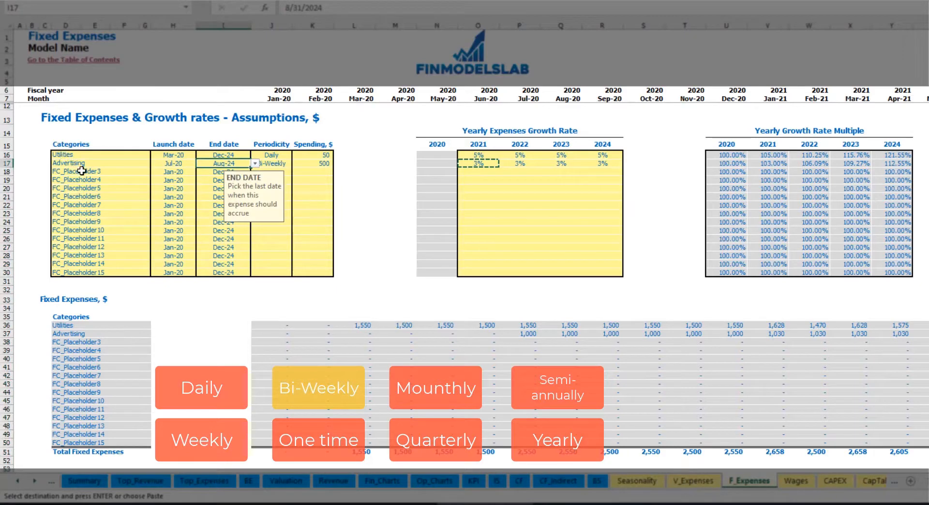
- Rename FC_Placeholder3 to Office Setup in the fixed expense categories
click(81, 171)
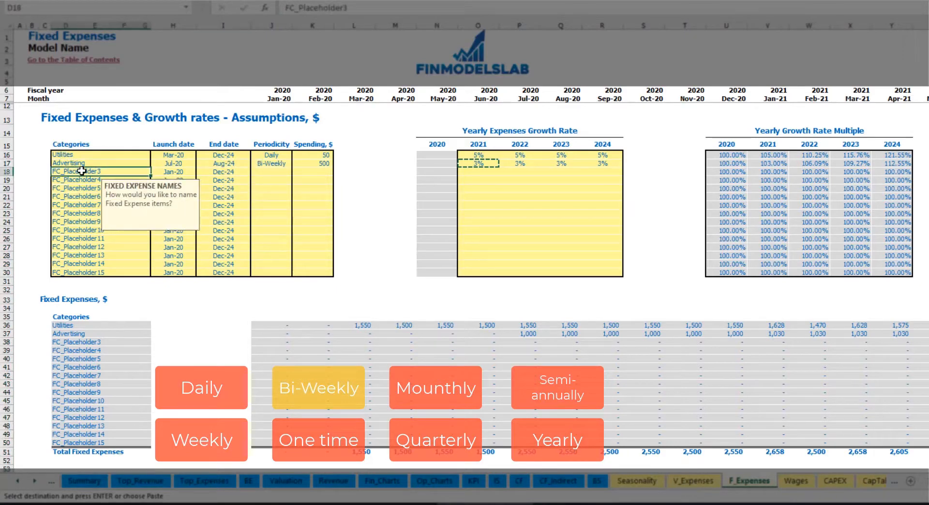
text(S)
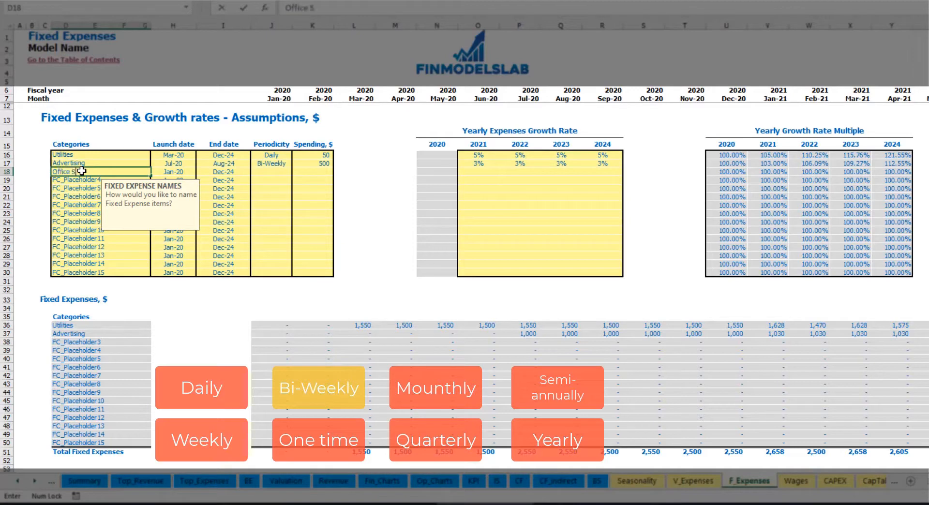
text(ffice Setup)
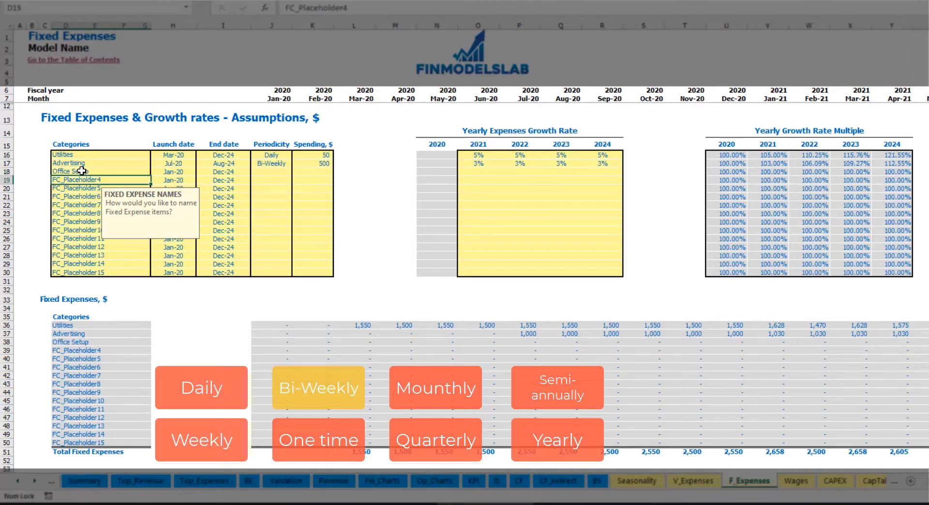
- Set the Office Setup expense's periodicity to One time and its launch date to Feb-20
click(270, 173)
click(296, 172)
click(271, 180)
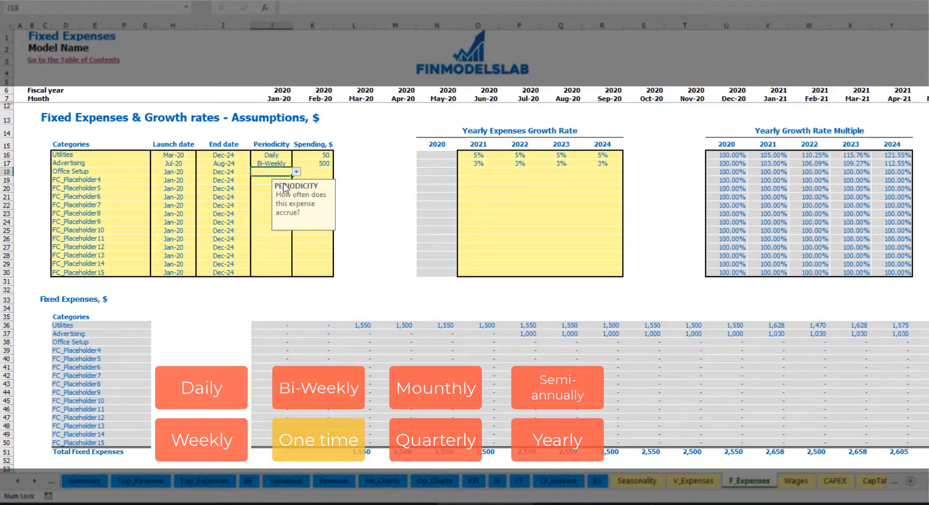
click(173, 172)
click(199, 172)
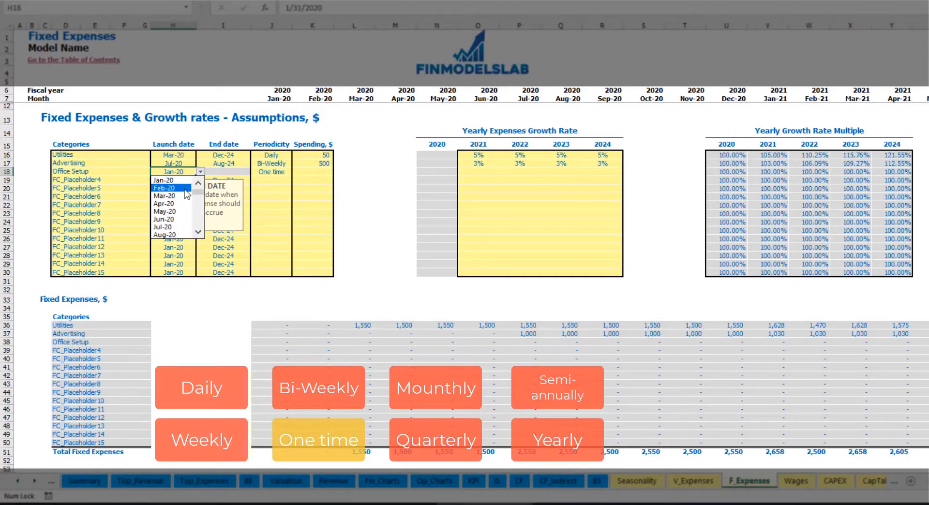
click(185, 190)
- Set the Office Setup spending to 5,000 and check its Feb-20 amount in the monthly Fixed Expenses table
click(306, 172)
text(5,0)
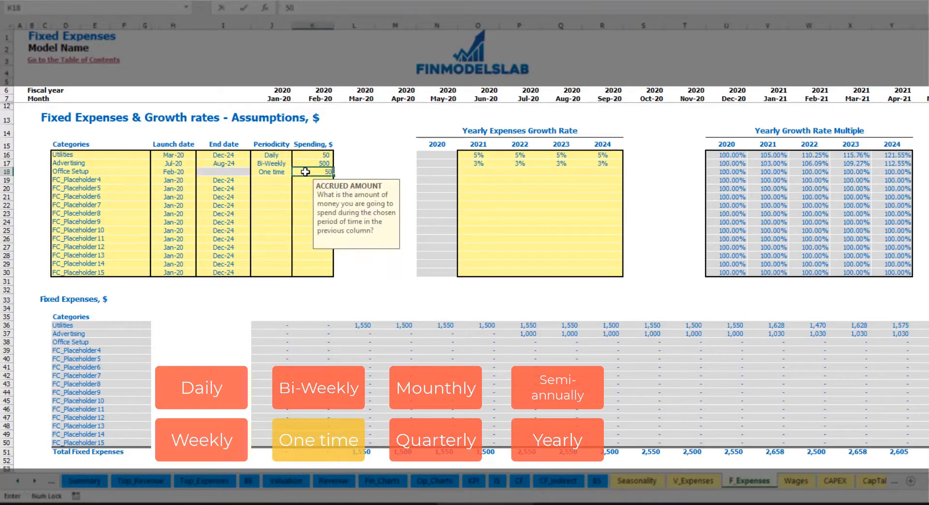
text(00)
drag(479, 173, 577, 180)
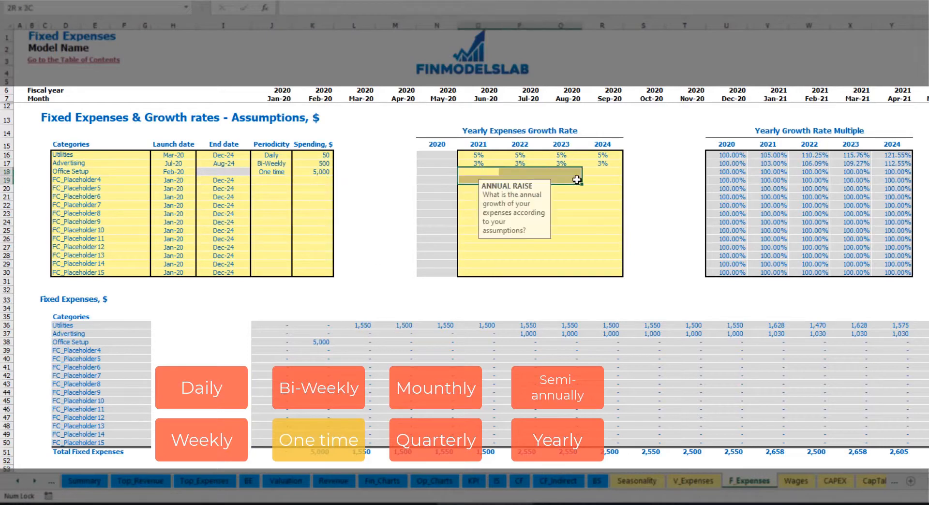
click(323, 343)
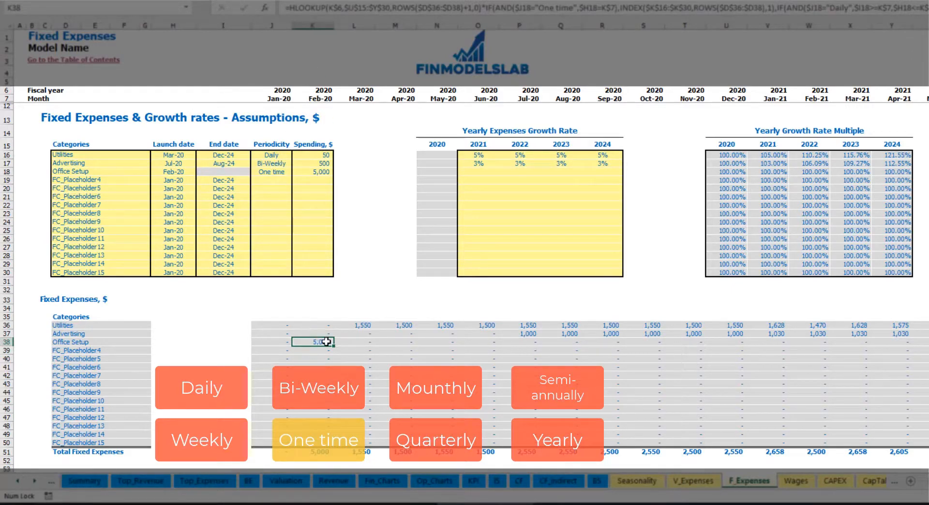
- Rename FC_Placeholder4 to Insurance in the fixed expense categories
click(128, 183)
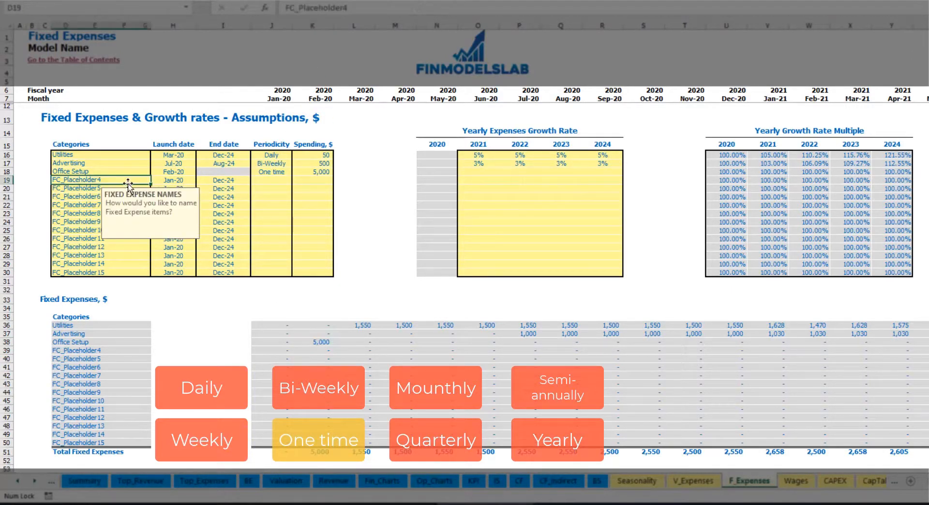
key(BackSpace)
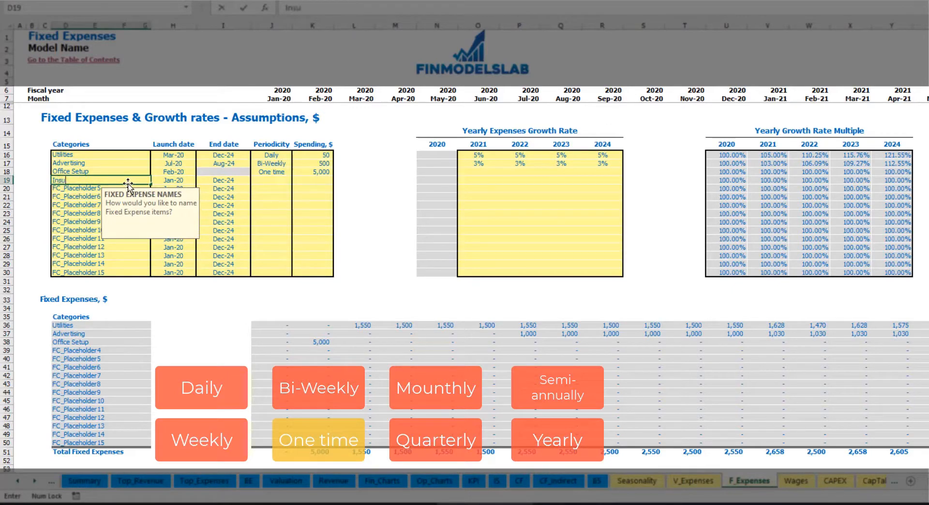
key(Return)
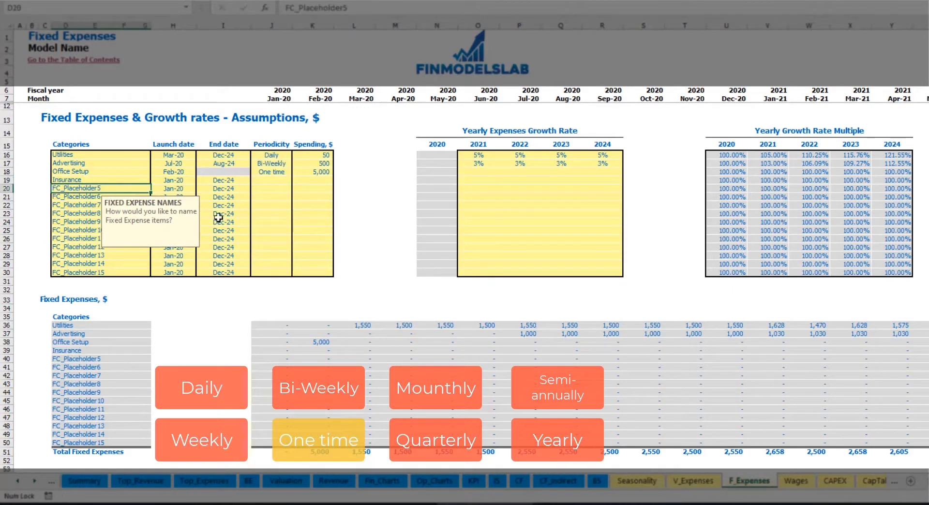
- Set the Insurance expense's periodicity to Monthly and its spending to 1,000, keeping the Jan-20 launch and Dec-24 end dates
click(179, 182)
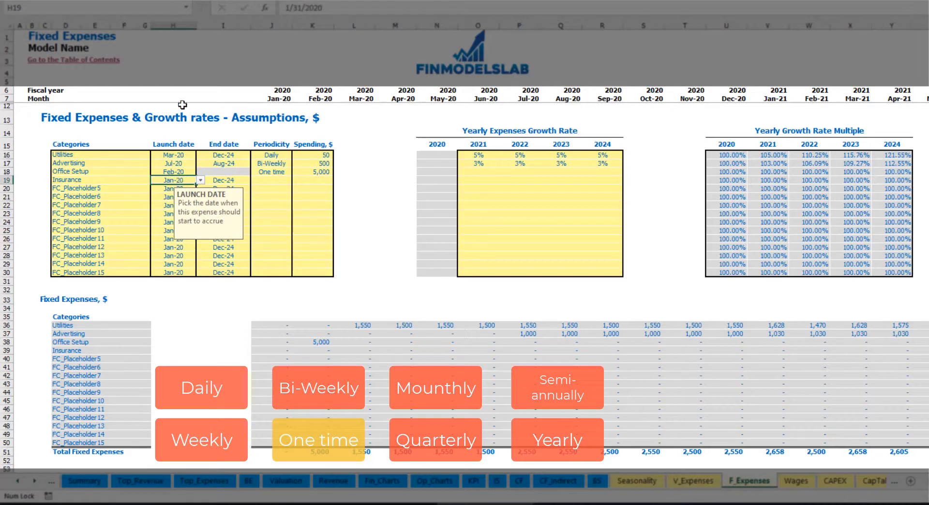
click(227, 180)
click(271, 180)
click(296, 180)
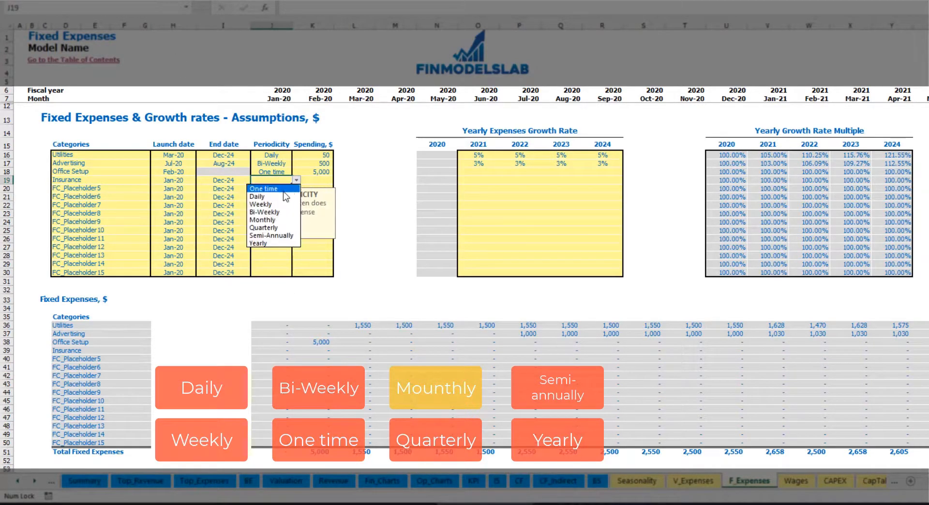
click(266, 220)
click(318, 180)
text(1,000)
key(Return)
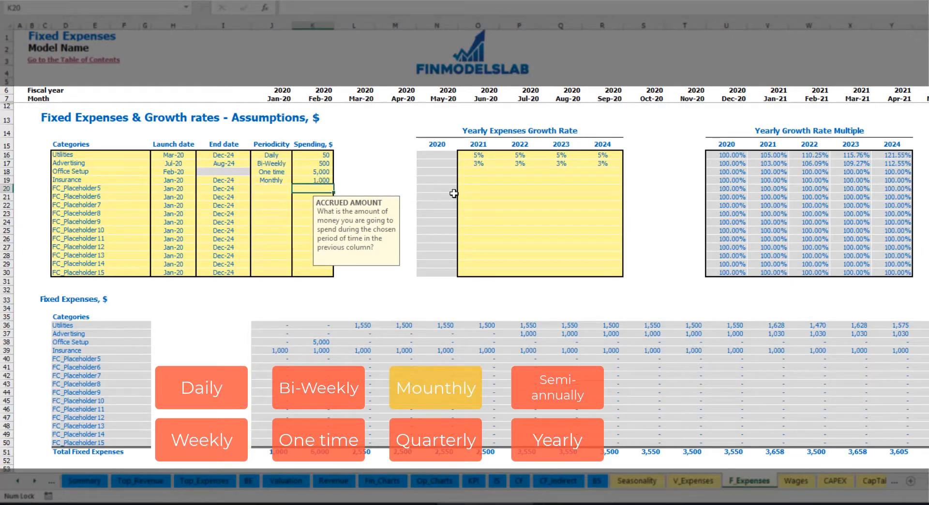
- Set the Insurance yearly expenses growth rates to 5% for 2021, 3% for 2022, 2% for 2023 and 1% for 2024
click(479, 181)
text(5)
key(ctrl+Return)
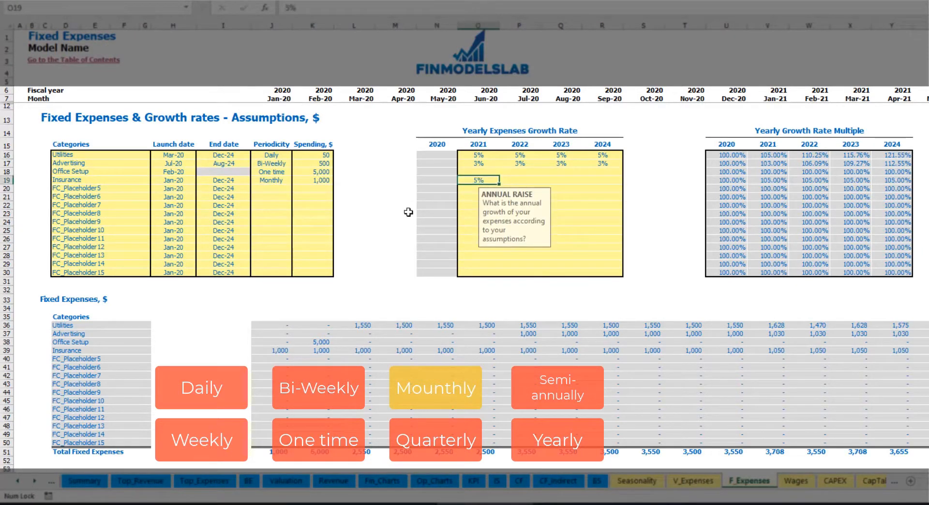
key(Tab)
text(3)
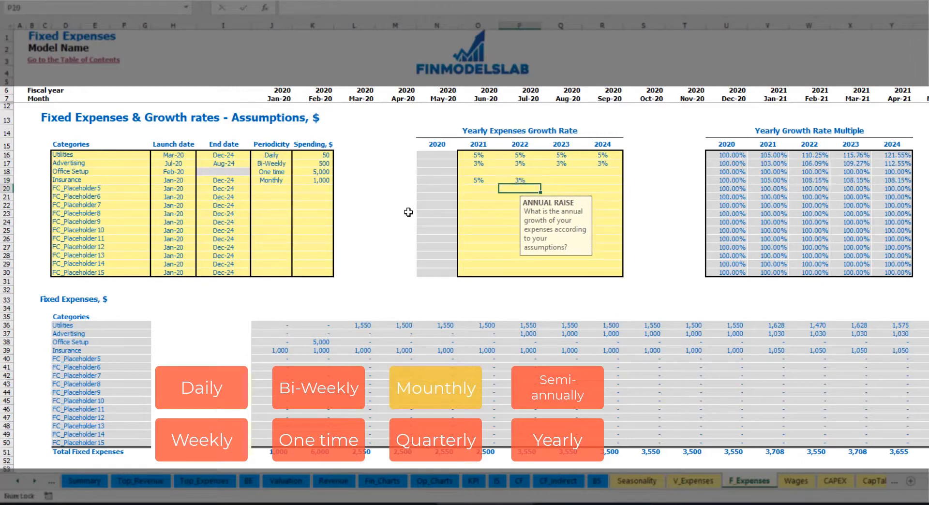
key(Tab)
text(2)
key(Tab)
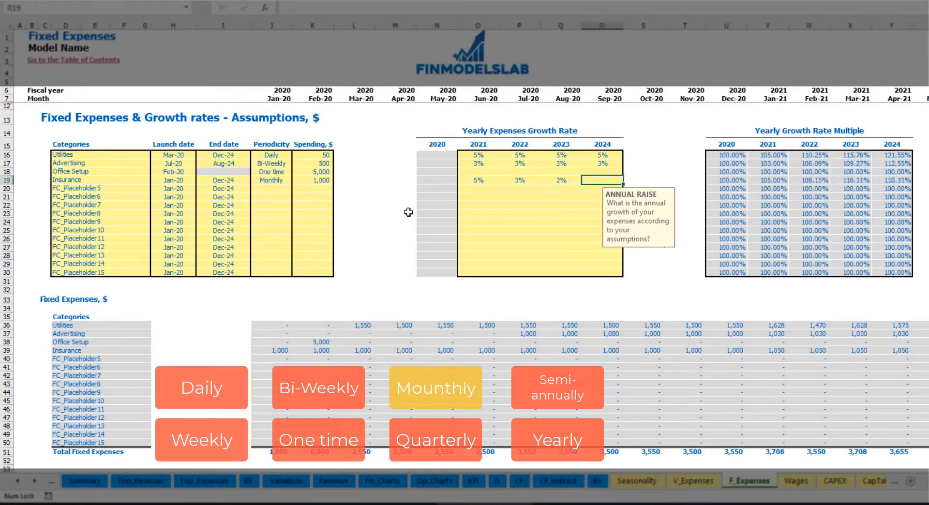
text(1)
key(Return)
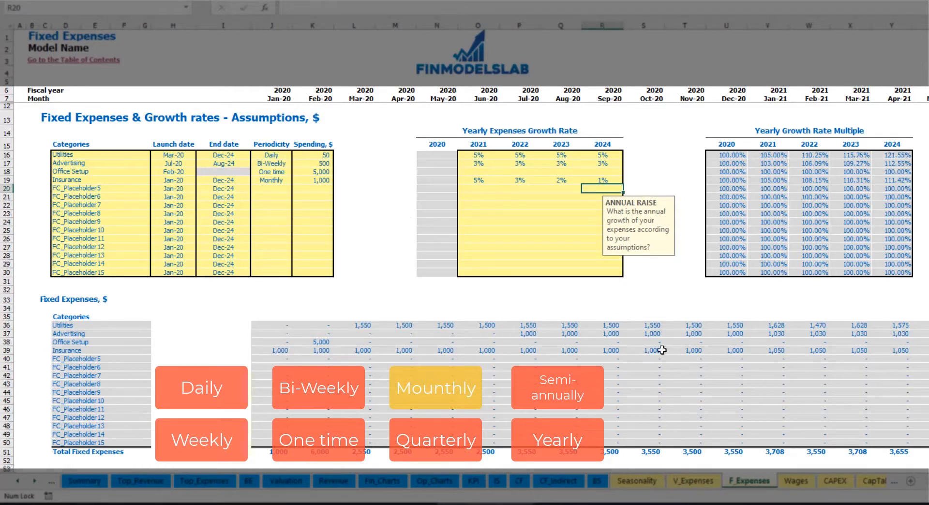
- Examine the monthly Insurance amounts across 2020 and the amounts with growth from Jan-21 onward
drag(286, 353, 756, 350)
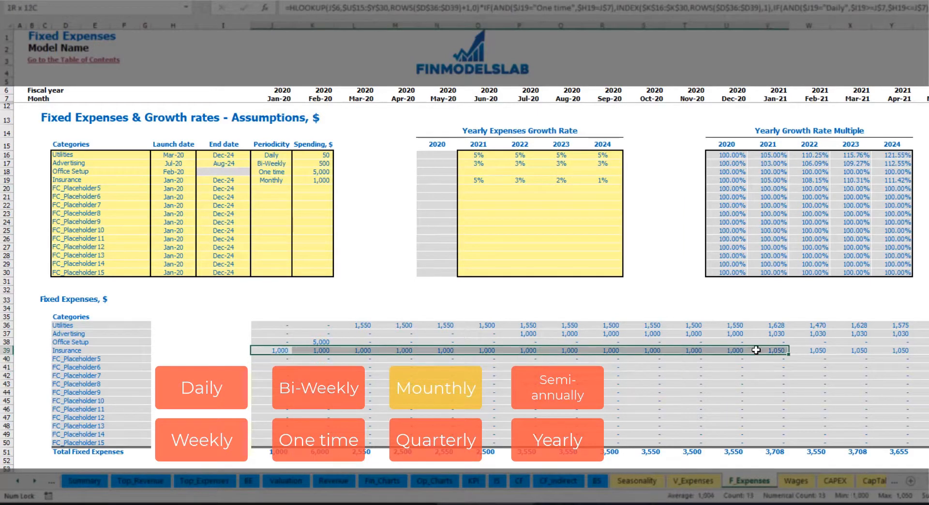
click(752, 351)
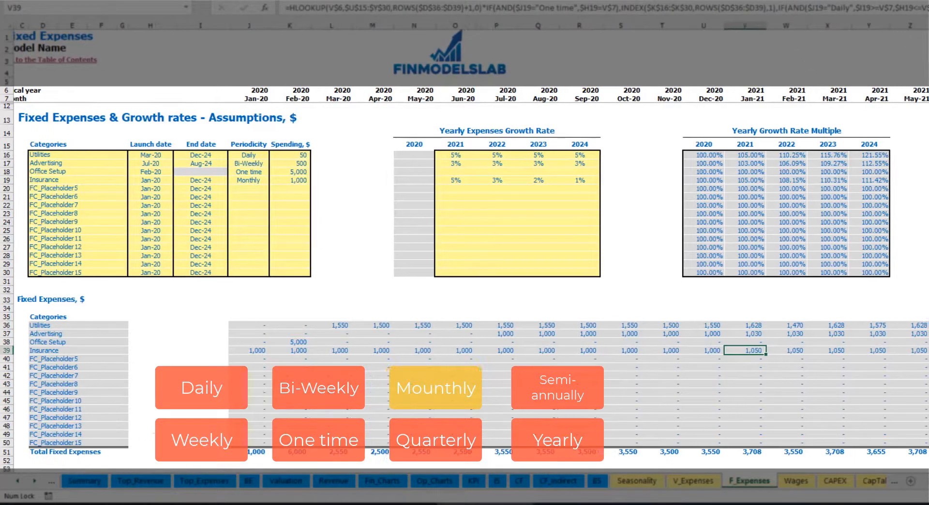
scroll(464, 242, right, 5)
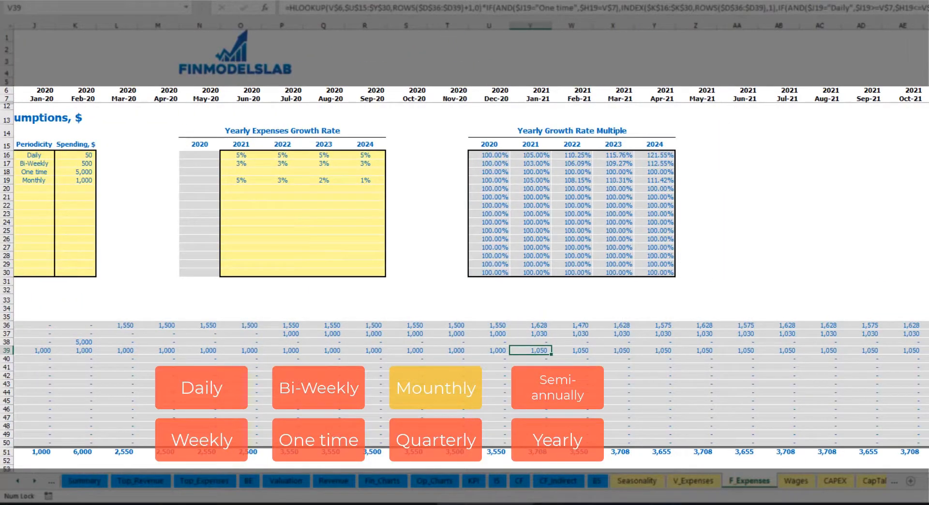
click(927, 26)
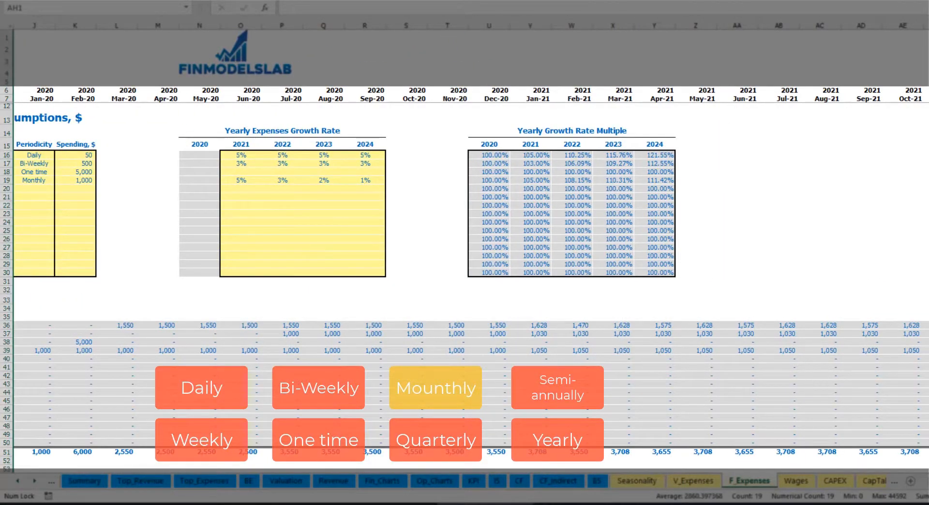
click(928, 350)
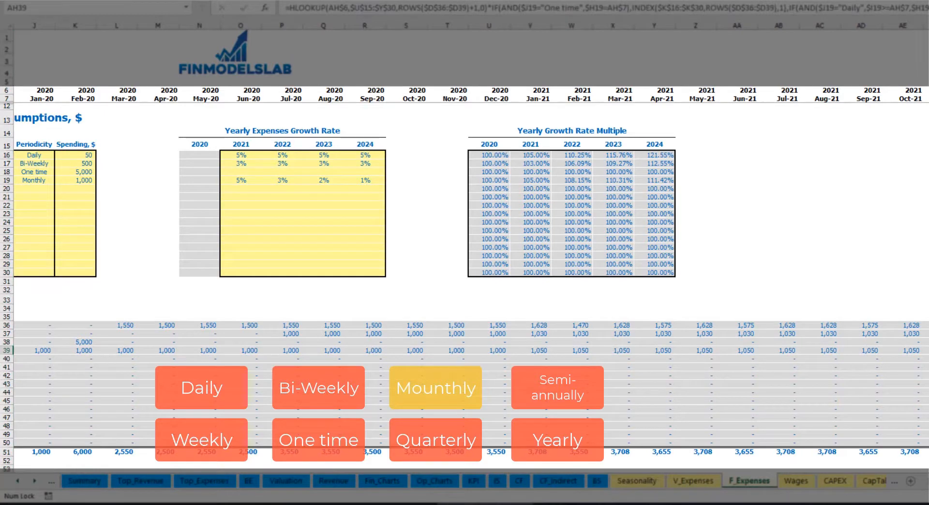
scroll(465, 242, left, 5)
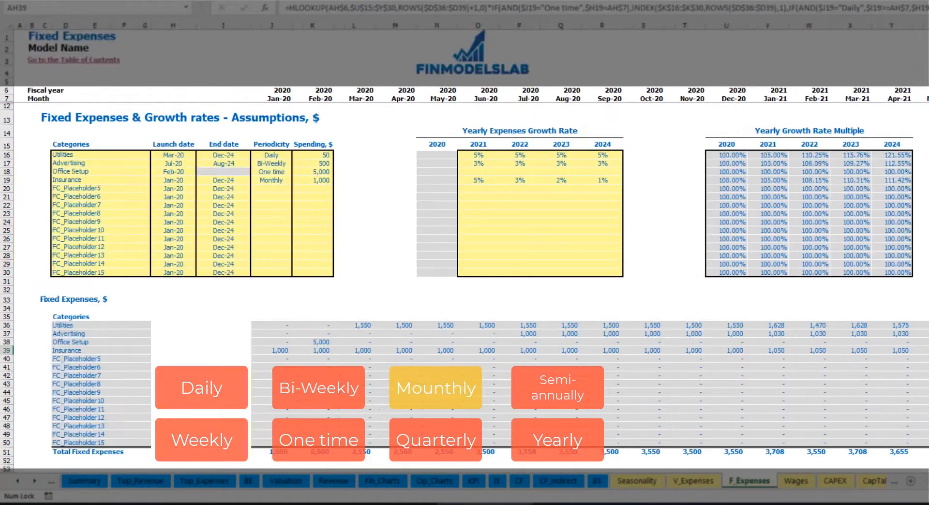
- Switch the Insurance periodicity to Quarterly and check its amounts in Jan-20, Apr-20 and Jul-20
click(285, 182)
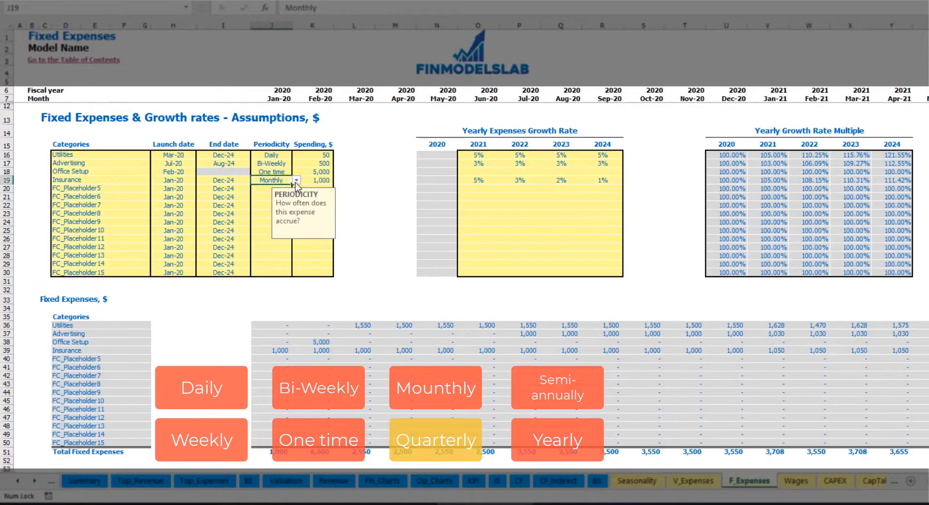
click(296, 180)
click(290, 218)
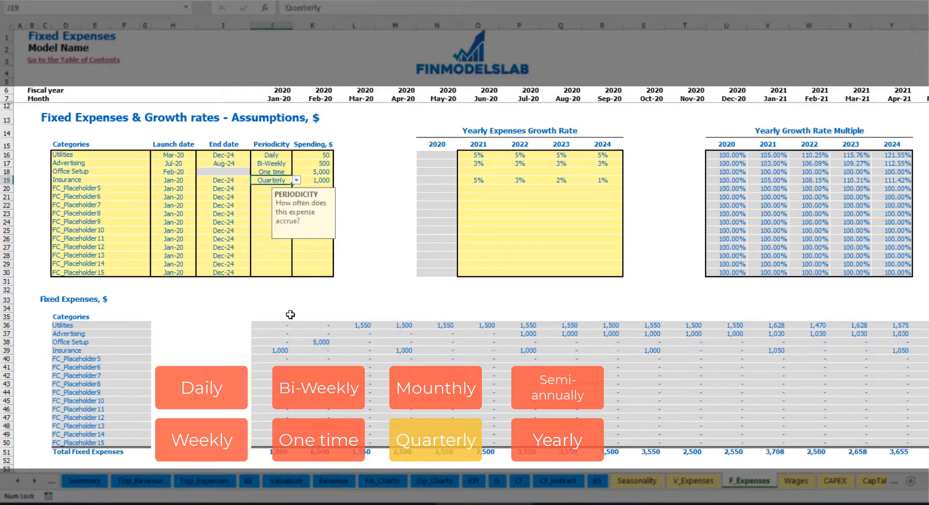
click(270, 350)
click(401, 350)
click(525, 350)
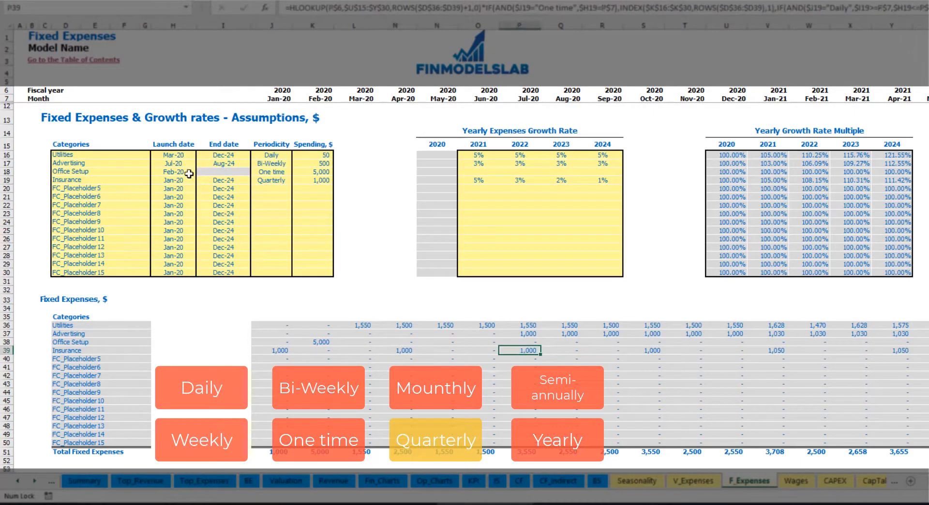
- Set the Insurance launch date to Feb-20 and check the quarterly amounts in Feb-20, May-20 and Aug-20
click(189, 180)
click(200, 180)
click(191, 196)
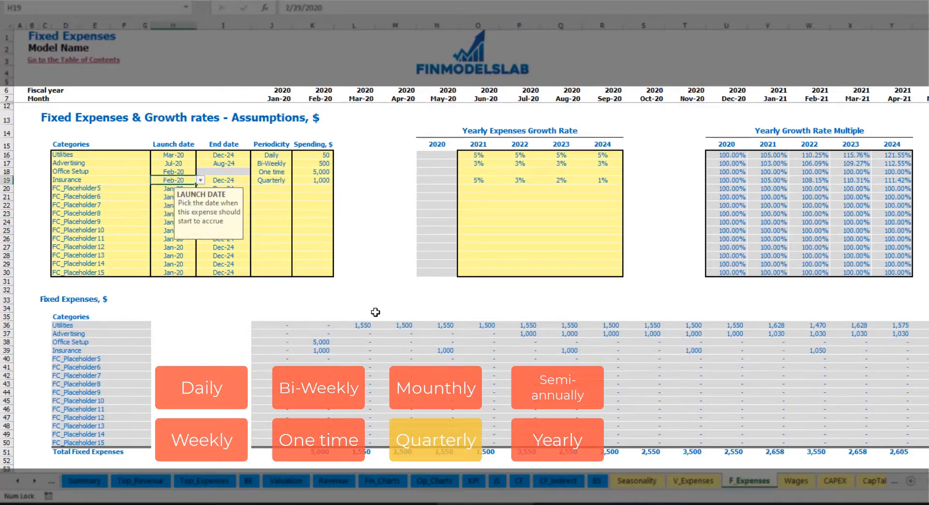
click(325, 349)
click(444, 354)
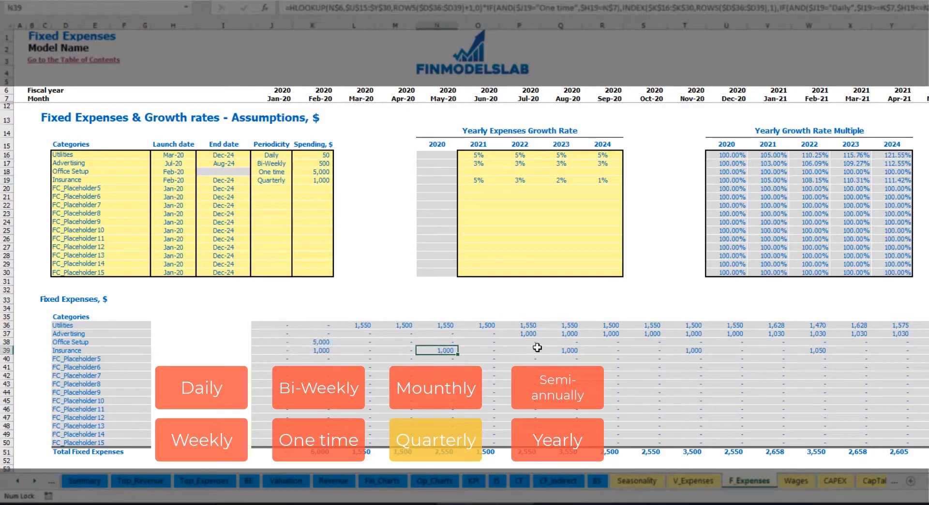
click(571, 349)
click(310, 354)
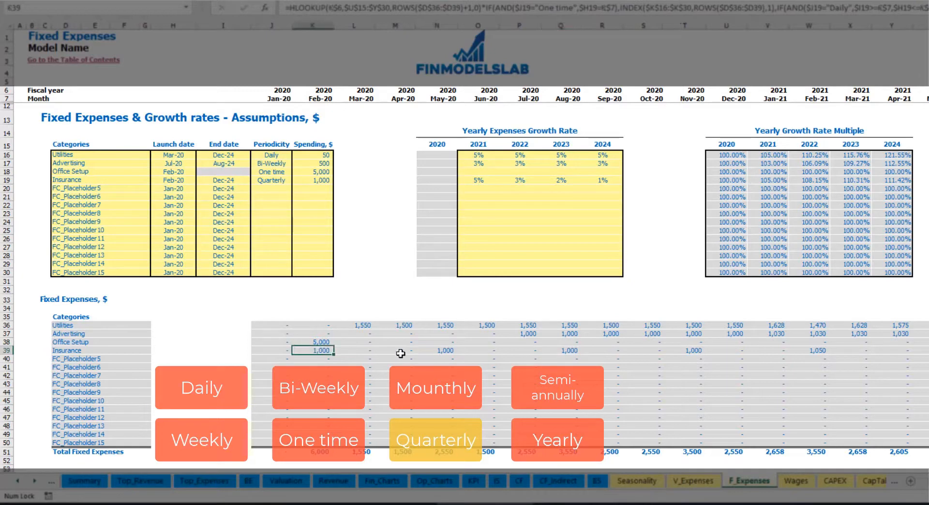
click(448, 351)
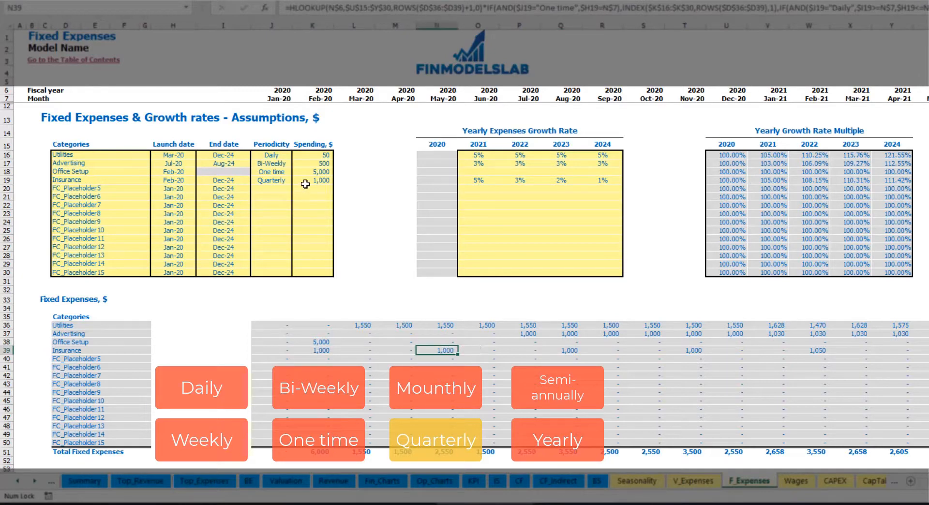
- Switch the Insurance periodicity to Semi-Annually and check the spacing of its amounts from Feb-20 to Feb-21
click(287, 180)
click(296, 180)
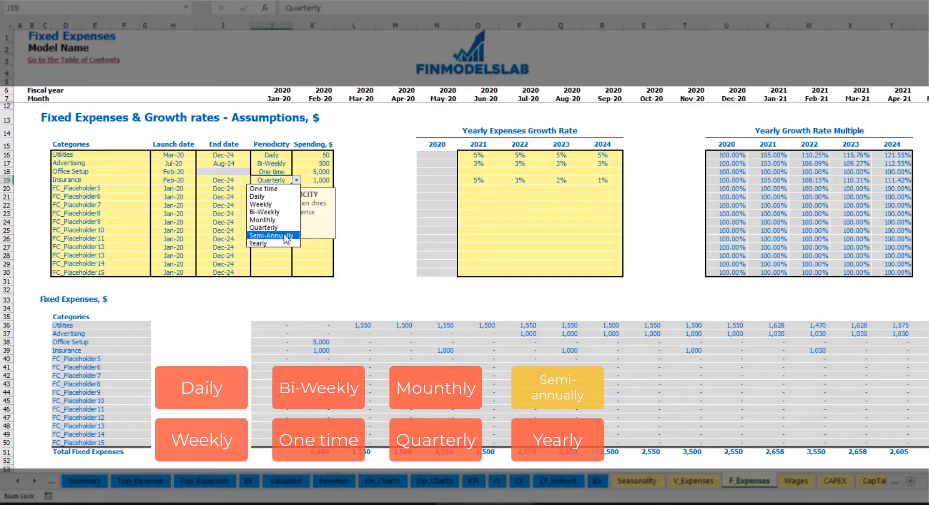
click(286, 236)
drag(320, 350, 805, 358)
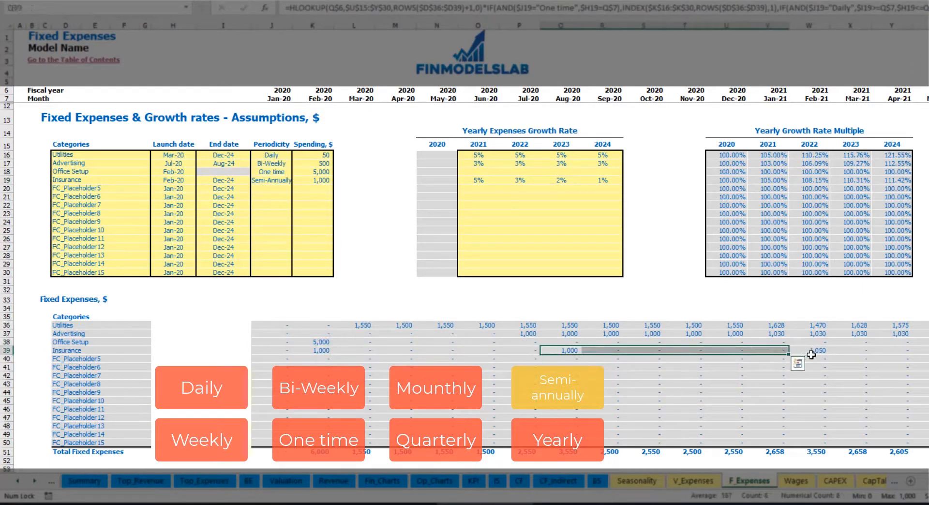
click(809, 358)
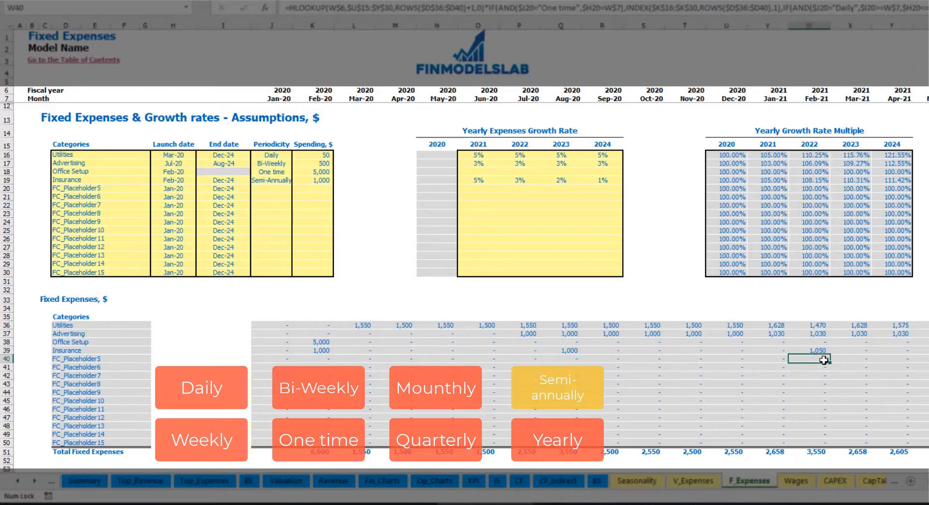
- Set the Insurance periodicity to Yearly and compare its Feb-20 and Feb-21 amounts with its launch and end dates
click(280, 180)
click(296, 180)
click(265, 242)
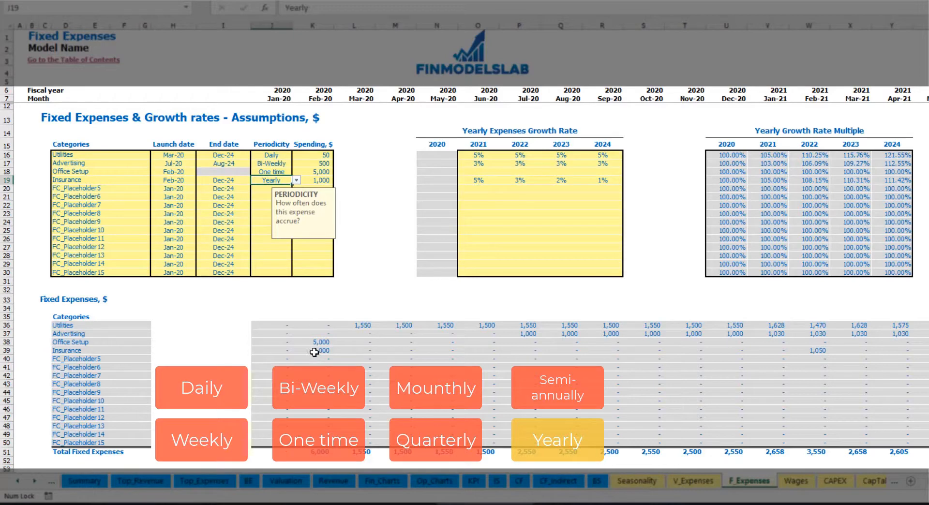
drag(316, 352, 924, 351)
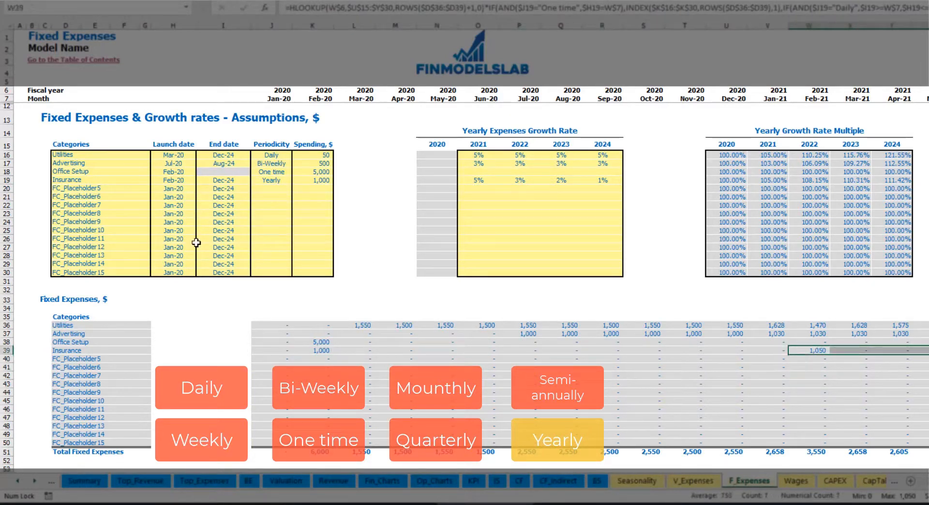
click(180, 181)
click(226, 181)
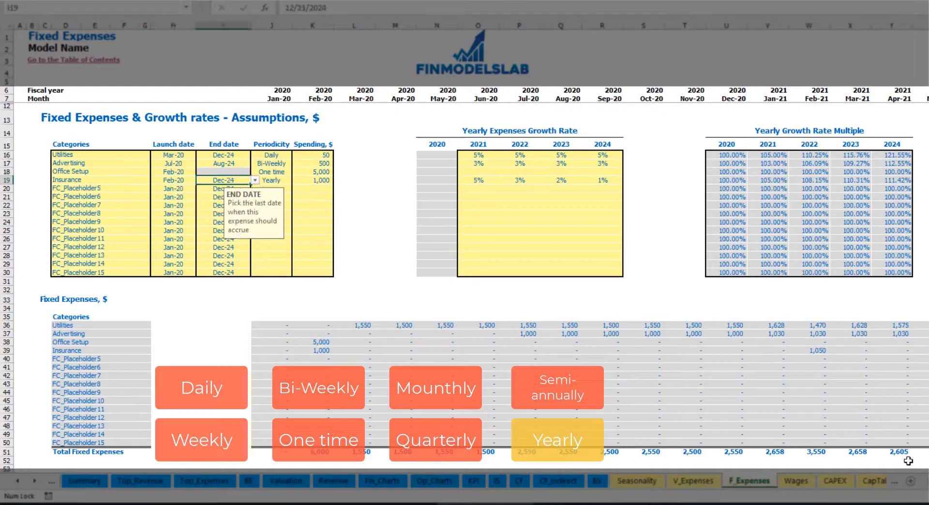
click(650, 272)
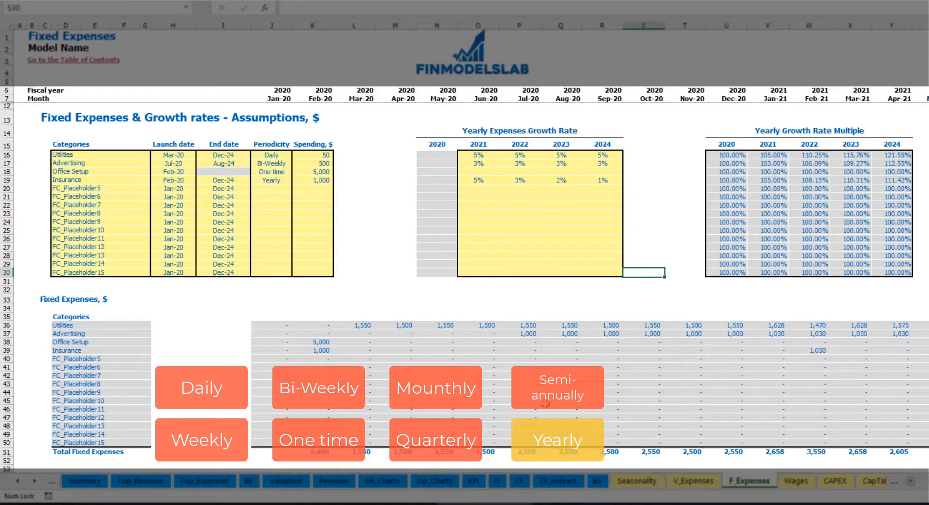
- Open the Income Statement and expand Total Fixed Expenses to check the individual fixed expense lines by month
click(273, 326)
drag(407, 389, 852, 443)
click(496, 481)
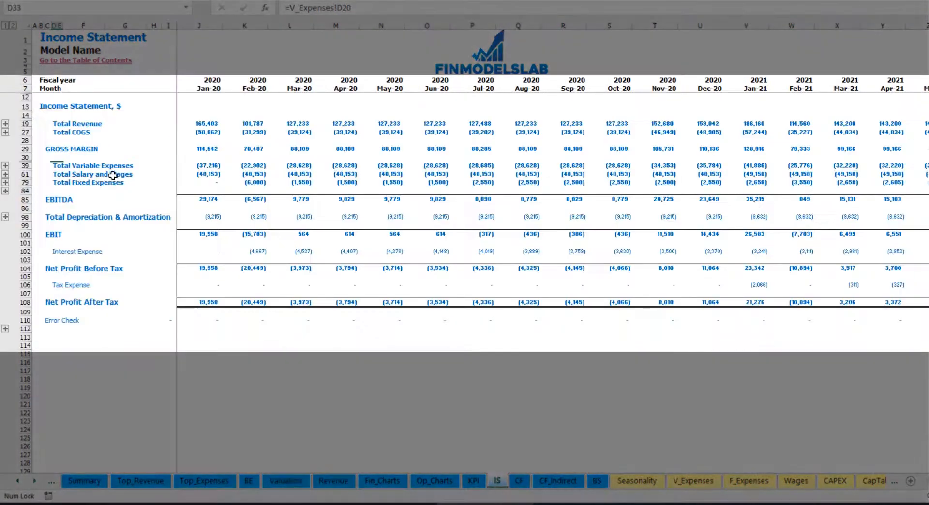
click(56, 182)
click(6, 183)
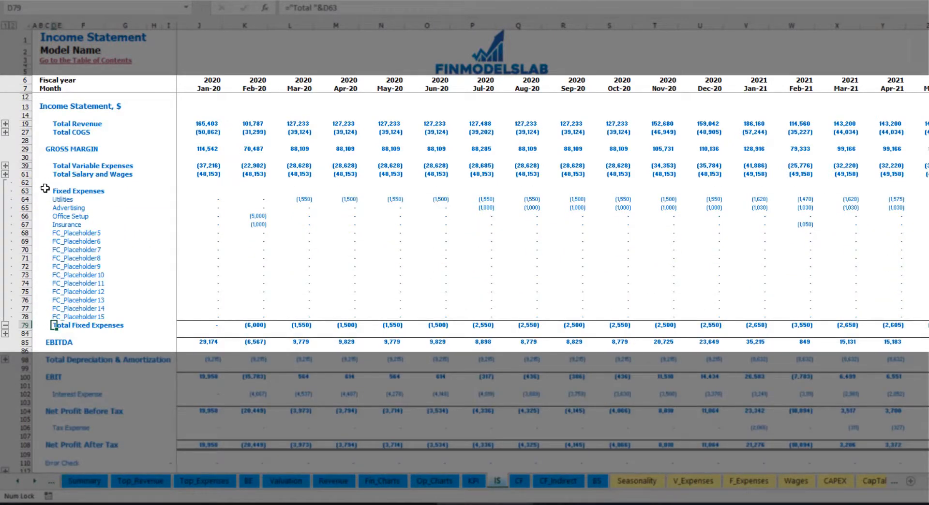
drag(27, 200, 62, 317)
click(58, 200)
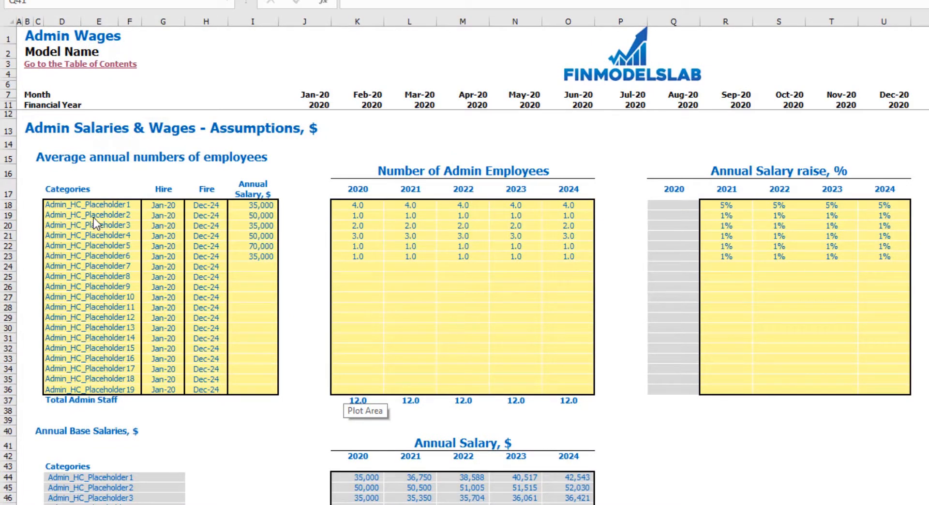
- Rename the first admin staff category as managers and set its hire date to Feb-20
click(59, 208)
text(managers)
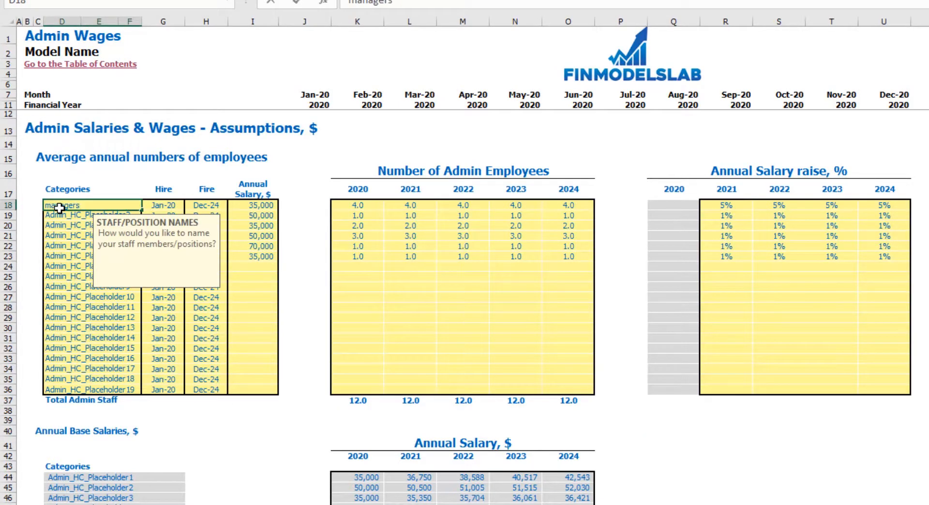
click(184, 207)
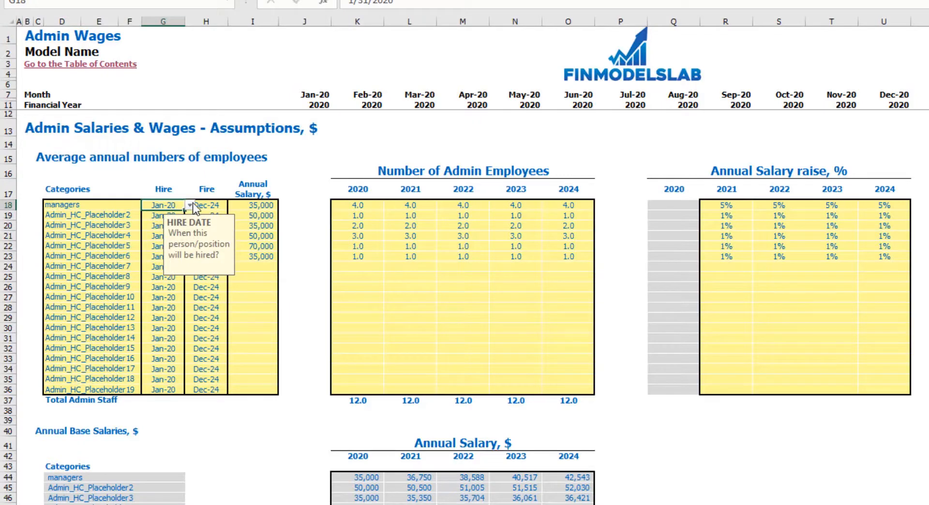
click(190, 205)
click(158, 225)
click(213, 203)
click(300, 165)
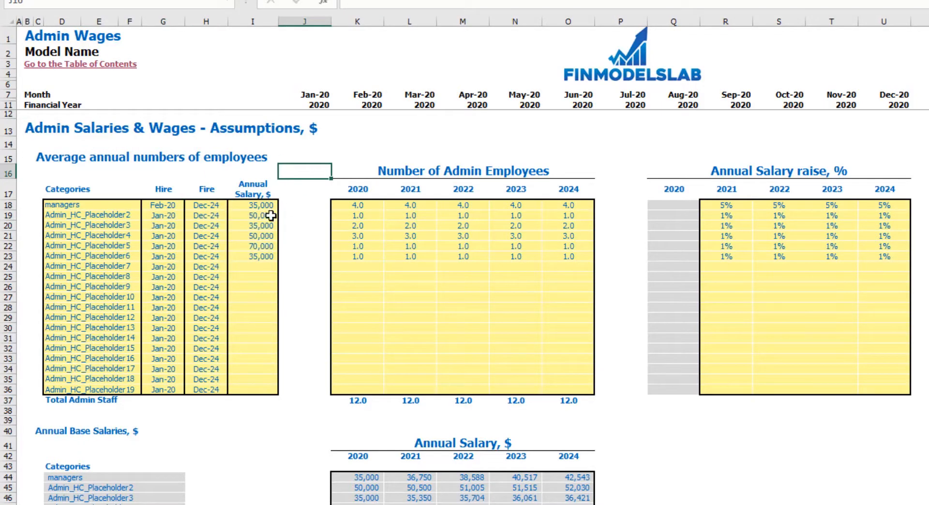
- Set the managers' annual salary to 40,000
click(270, 206)
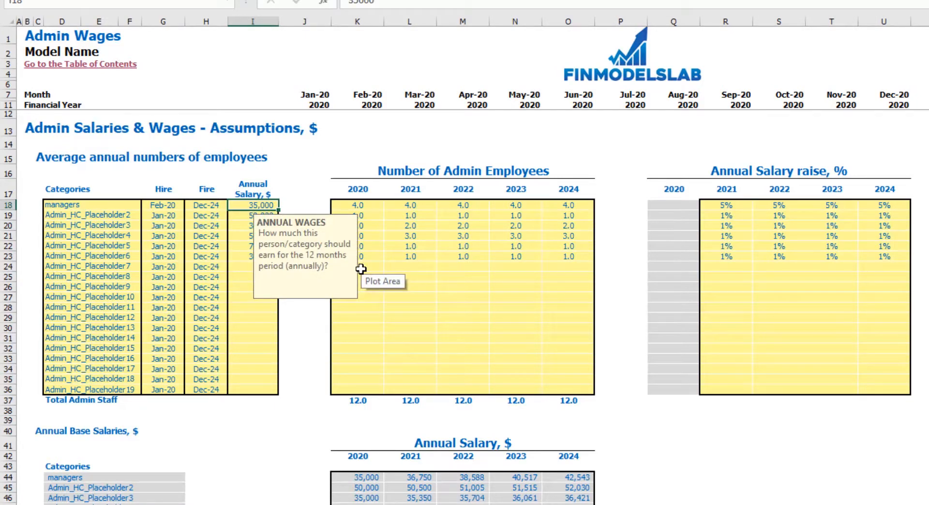
text(40,)
text(000)
key(Return)
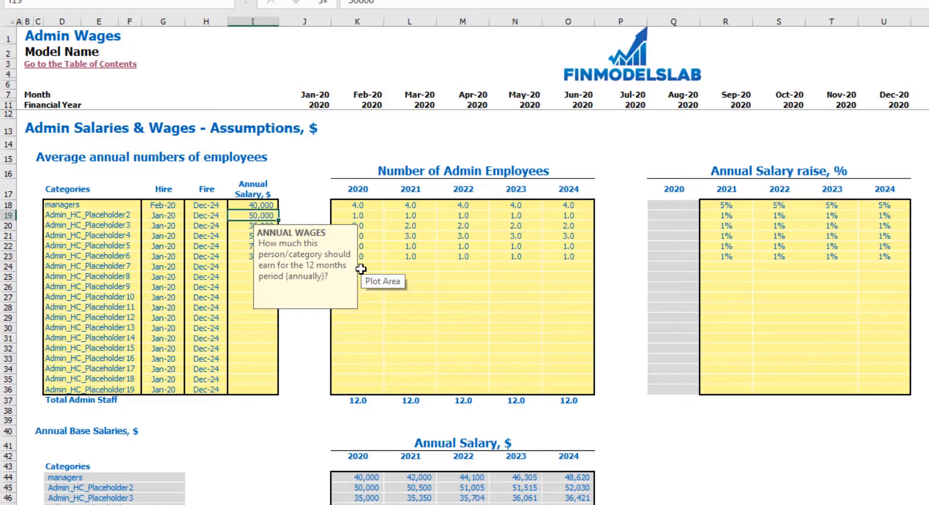
- Enter the number of managers for 2020 through 2024 as 1, 2, 3, 4 and 5
click(361, 205)
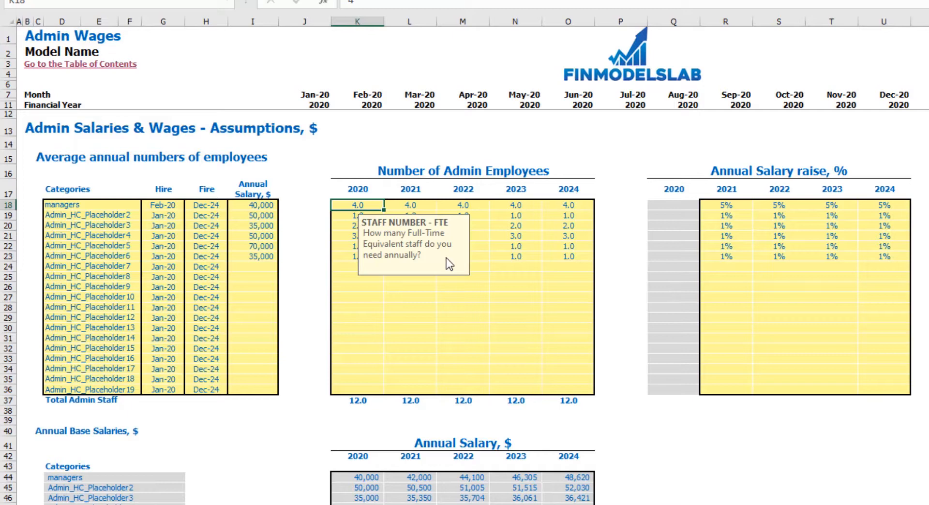
text(1)
key(Tab)
text(2)
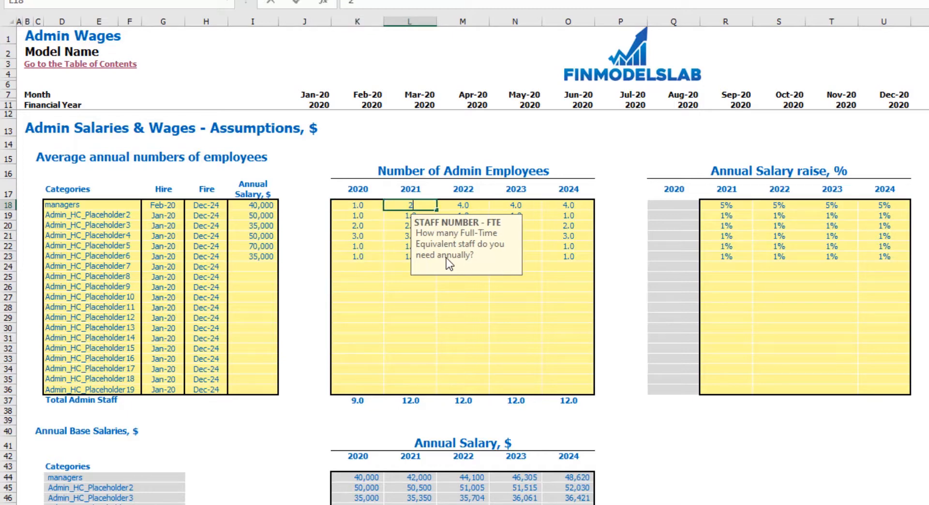
key(Tab)
text(3)
key(Tab)
text(4)
key(Tab)
text(5)
key(Tab)
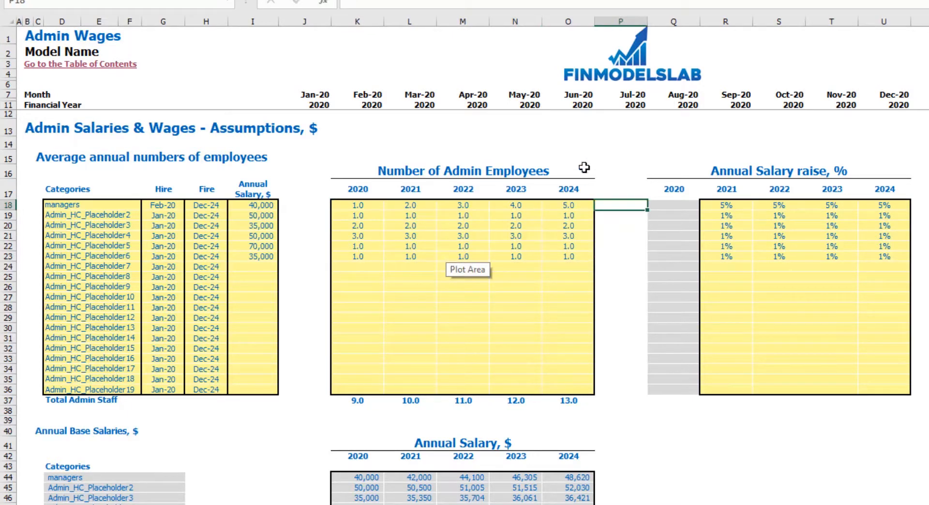
click(621, 159)
- Set the managers' annual salary raise to 3%, 4%, 5% and 6% for 2021 through 2024
drag(726, 205, 888, 213)
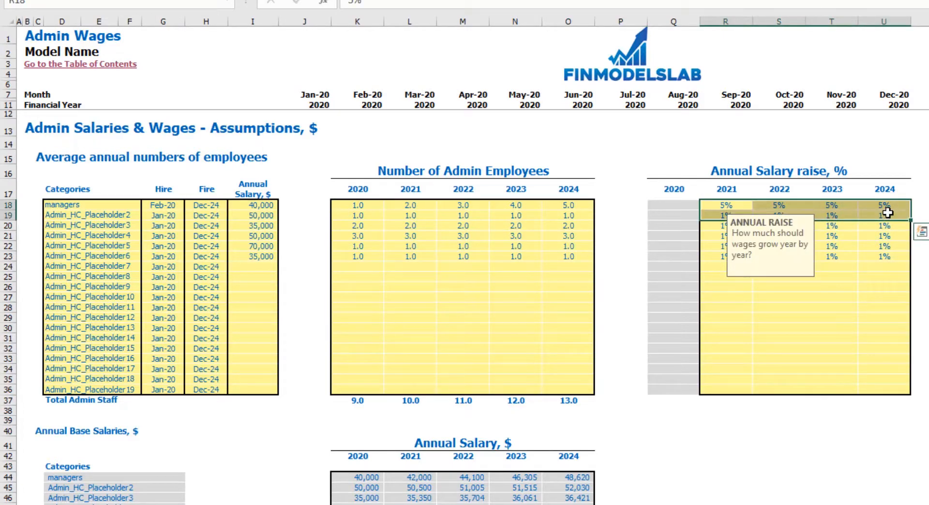
click(724, 203)
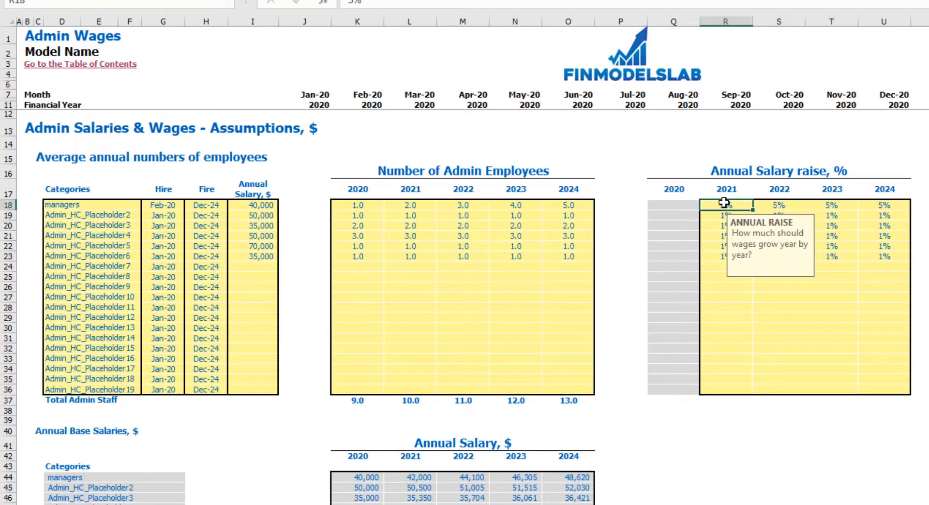
text(3)
key(Tab)
text(4)
key(Tab)
key(Tab)
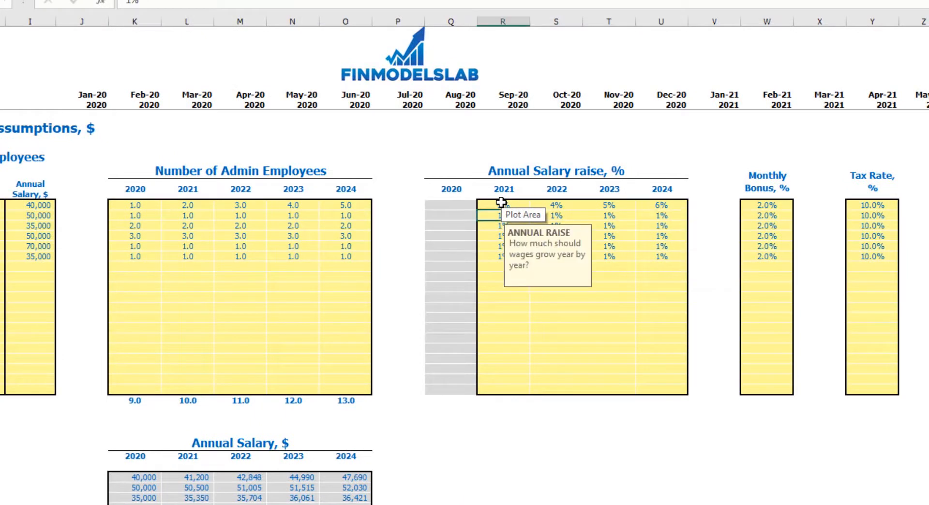
- Set the managers' monthly bonus to 5% and their tax rate to 12%
click(773, 204)
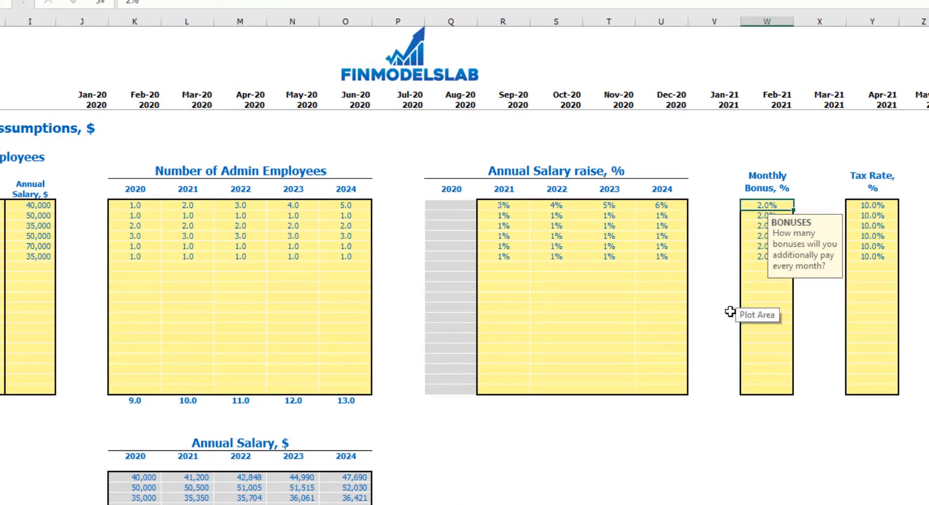
text(5%)
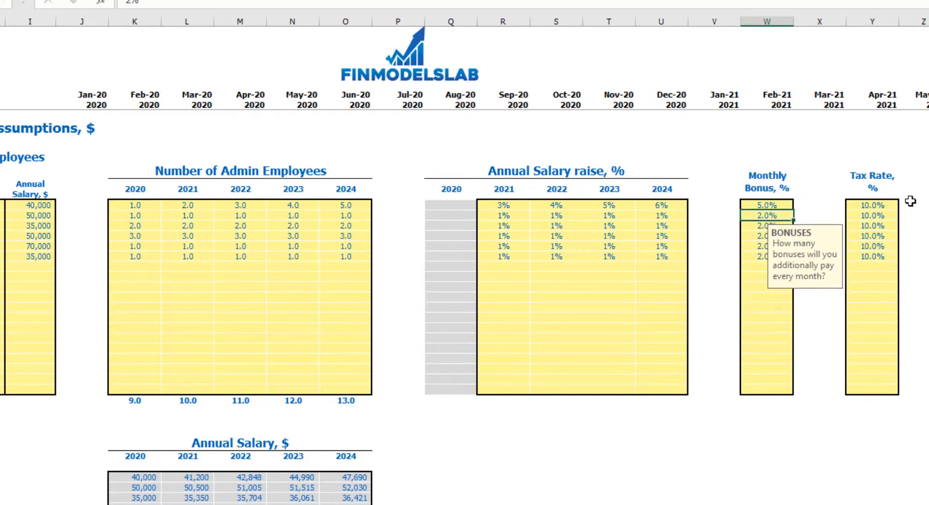
click(886, 206)
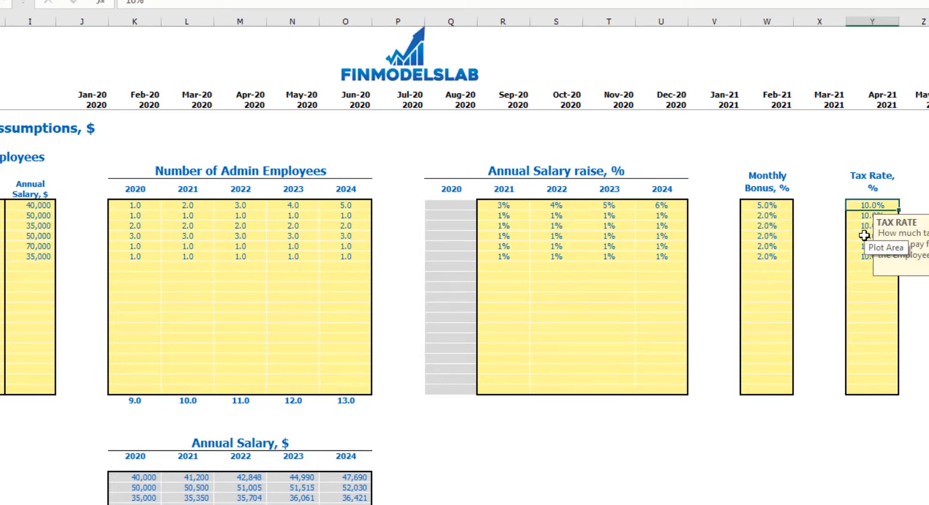
text(12%)
key(Return)
- Compare the Annual Salary table for 2020 to 2024 with the managers' base salary and yearly raises
scroll(864, 236, down, 4)
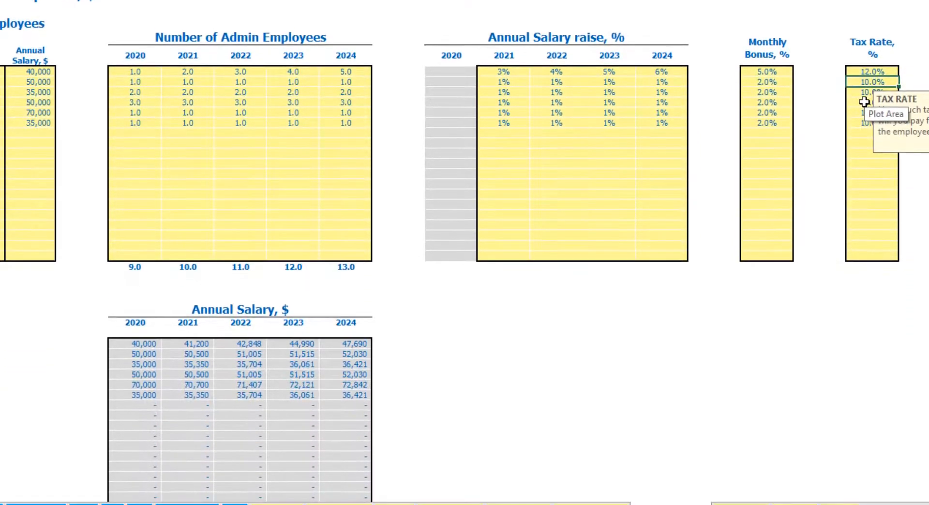
scroll(141, 258, down, 4)
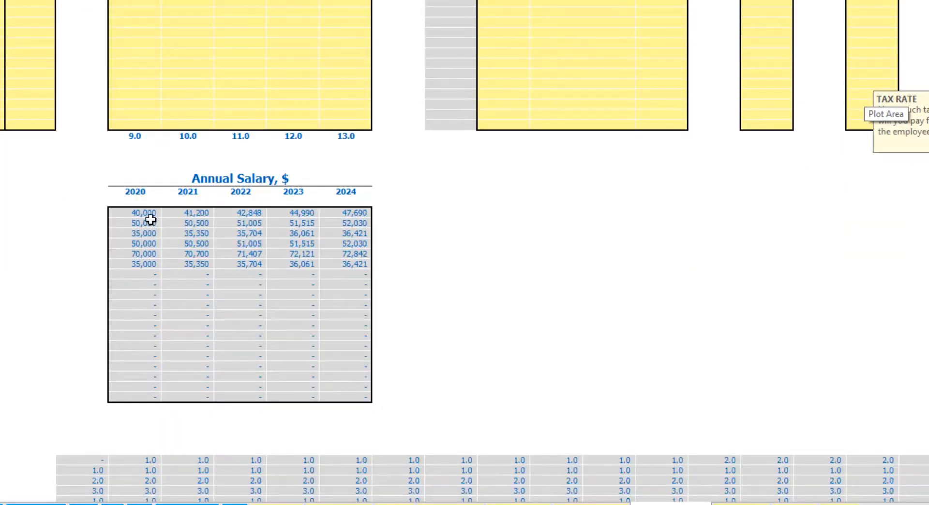
scroll(147, 221, up, 2)
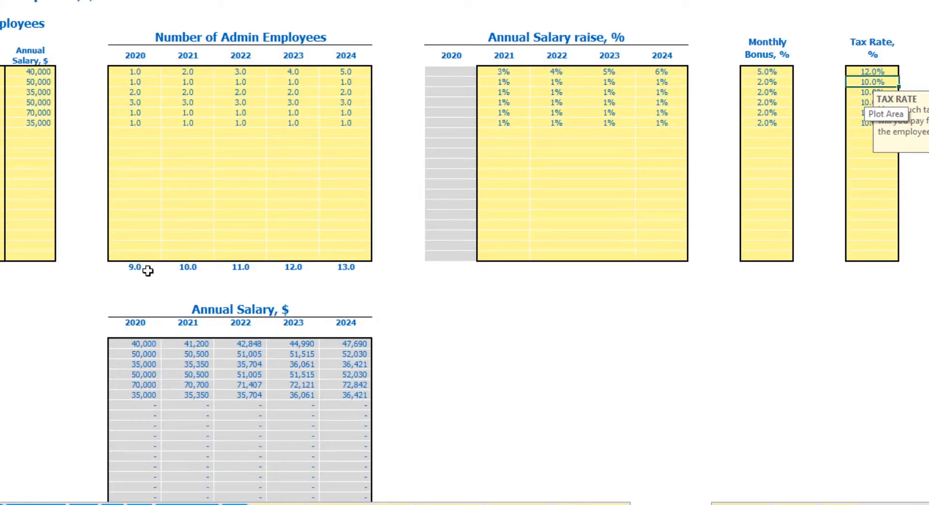
scroll(187, 232, up, 2)
click(45, 79)
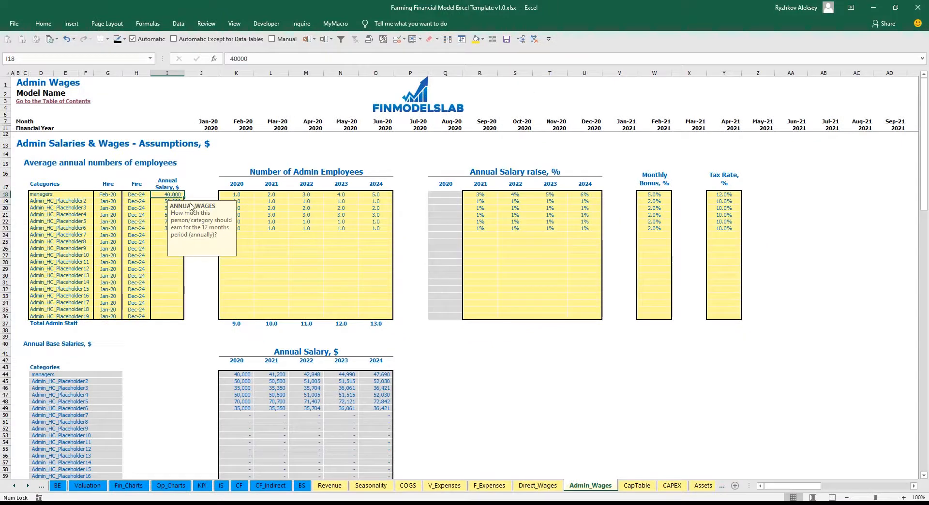
drag(479, 193, 584, 194)
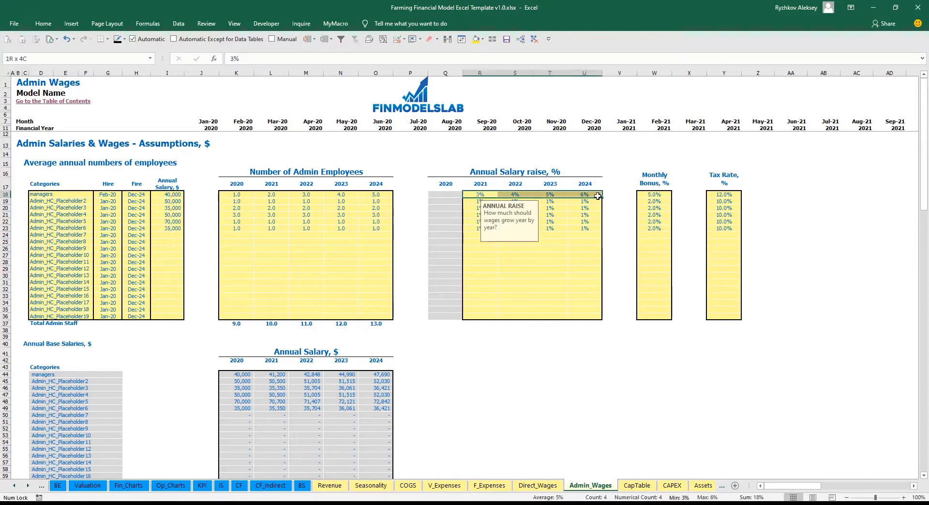
- Check the managers' row of Total Admin Staff Numbers against their hire date
scroll(256, 366, down, 13)
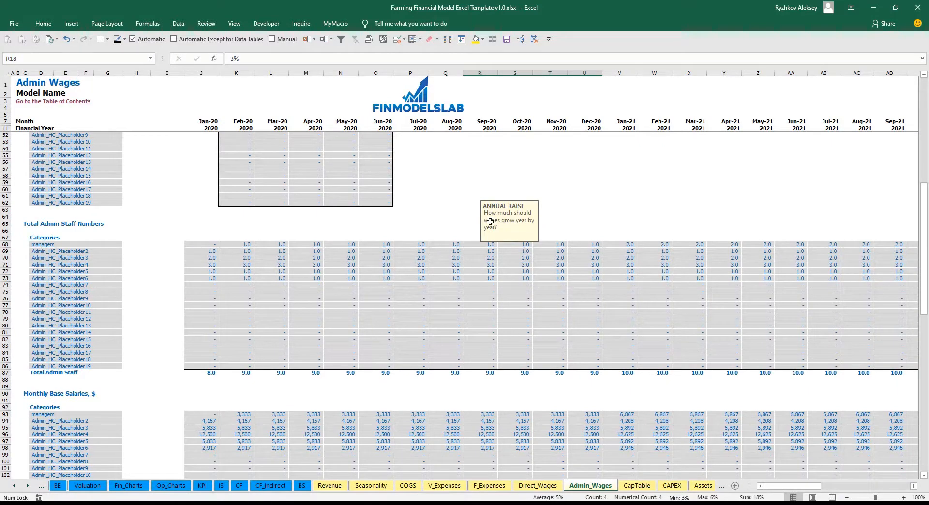
click(232, 243)
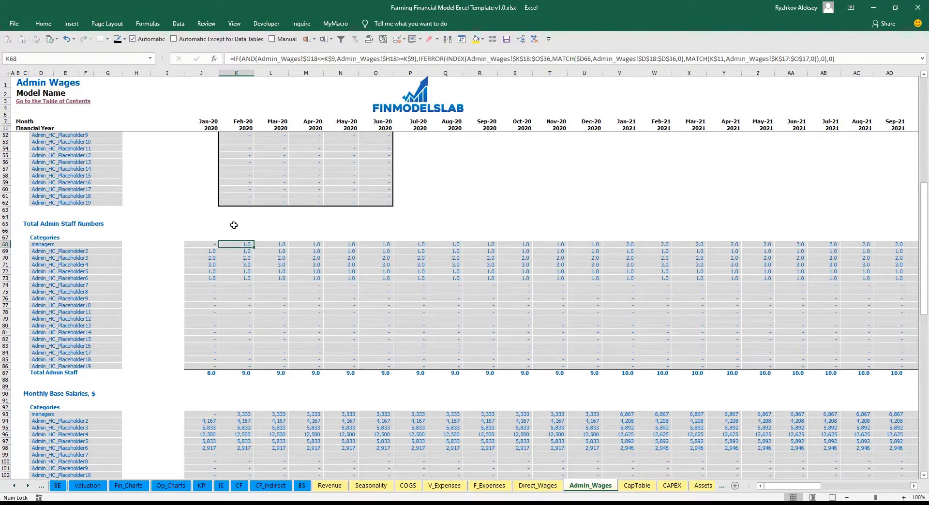
scroll(234, 225, up, 13)
click(109, 193)
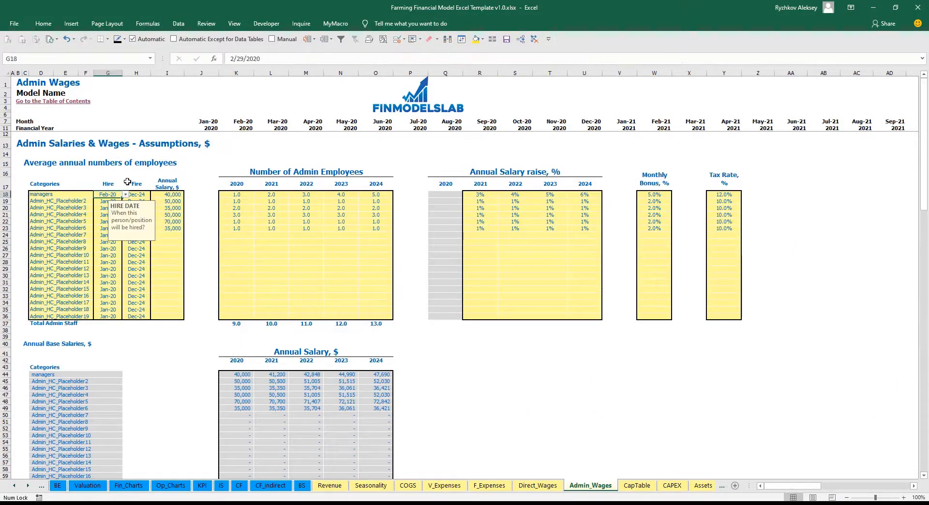
- Examine the monthly base salaries, monthly bonus and monthly base taxes calculated for the admin staff
scroll(201, 252, down, 16)
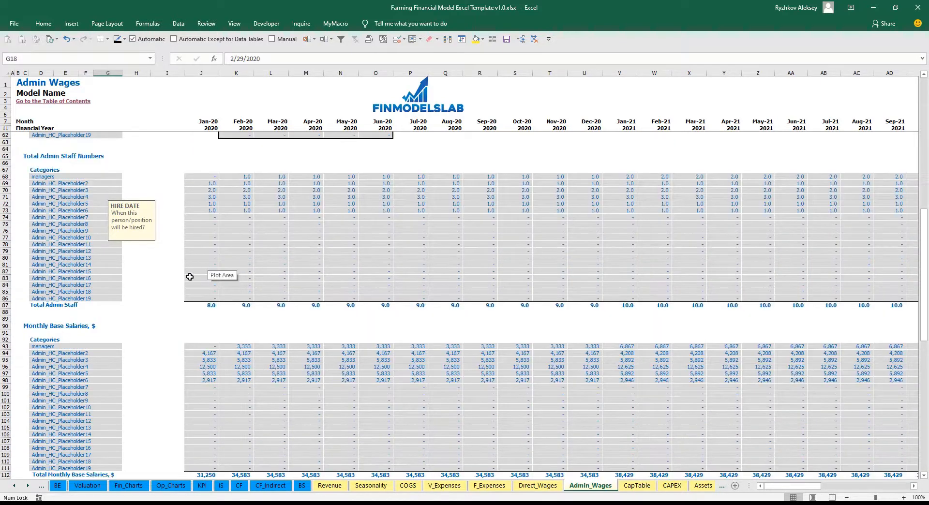
scroll(190, 276, down, 3)
click(228, 257)
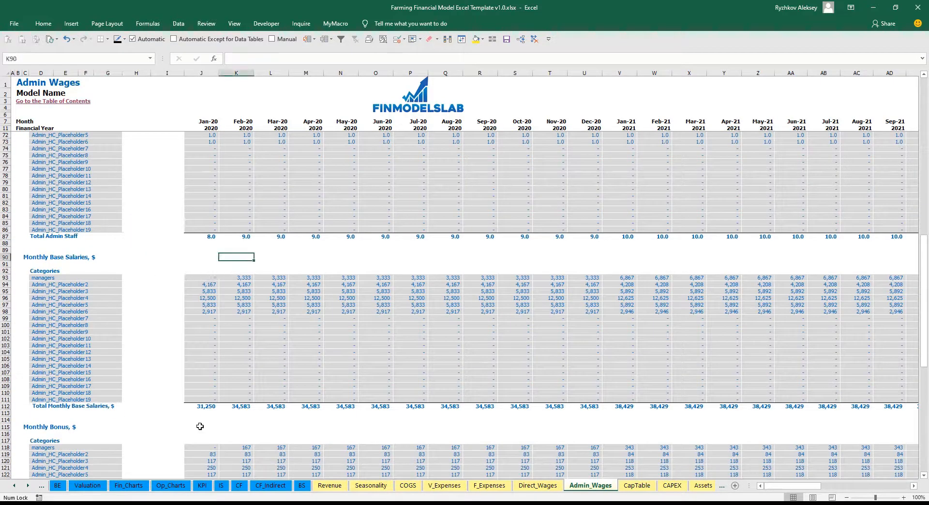
scroll(255, 360, down, 7)
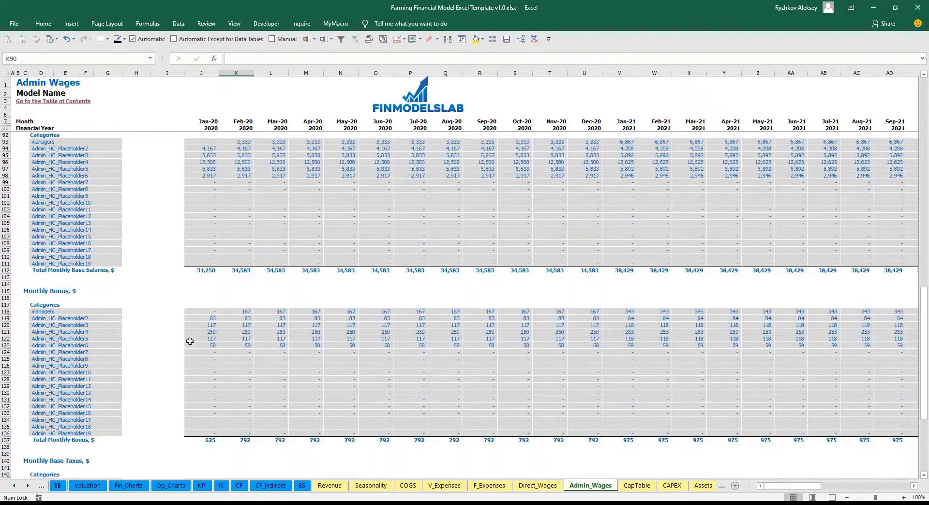
scroll(109, 318, down, 7)
scroll(58, 290, down, 3)
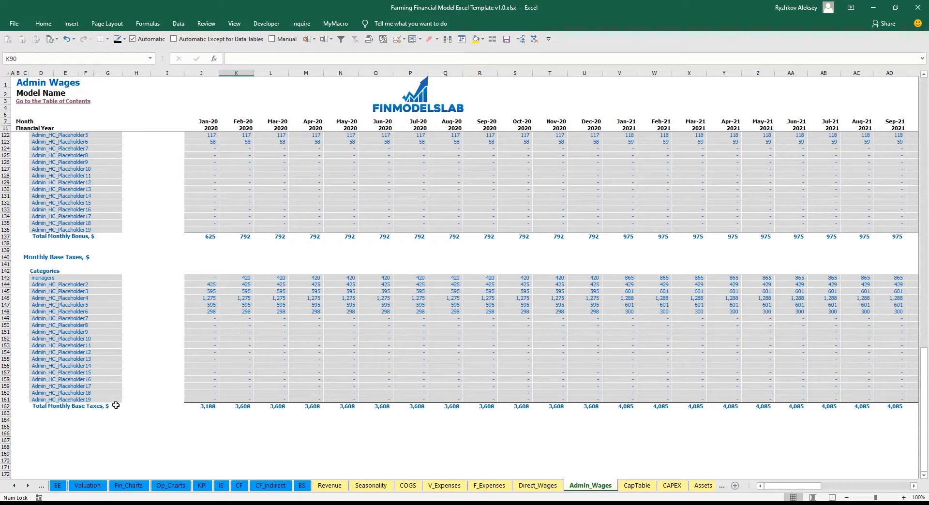
- Open the Income Statement and expand Total Admin Salary and Wages to examine each position's monthly cost
click(221, 485)
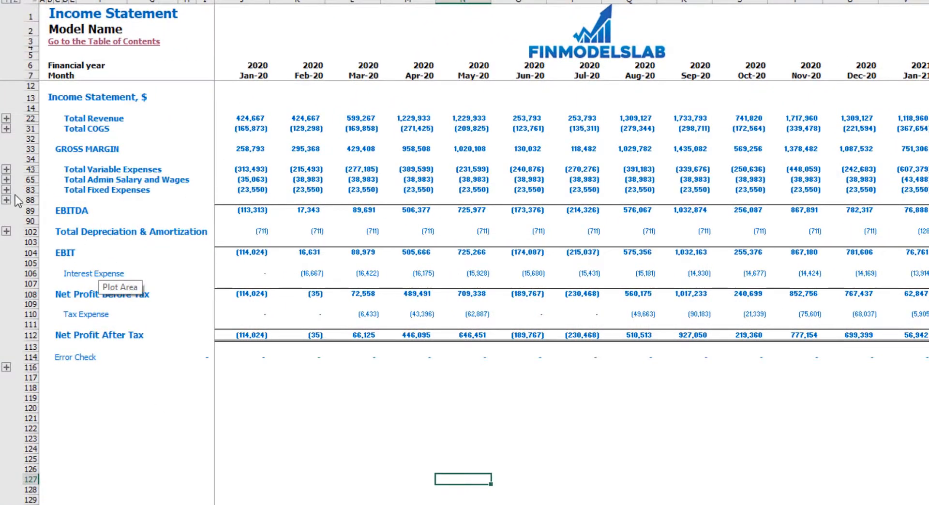
click(7, 180)
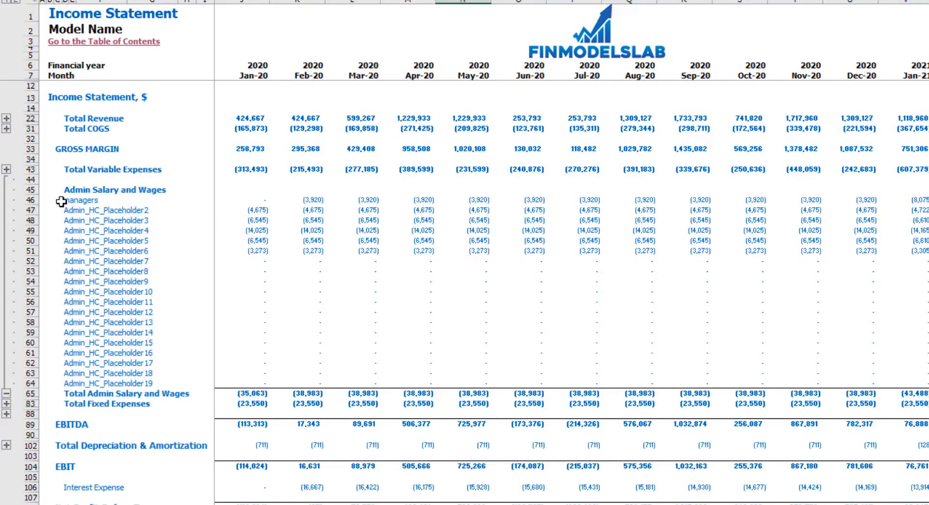
drag(67, 200, 67, 383)
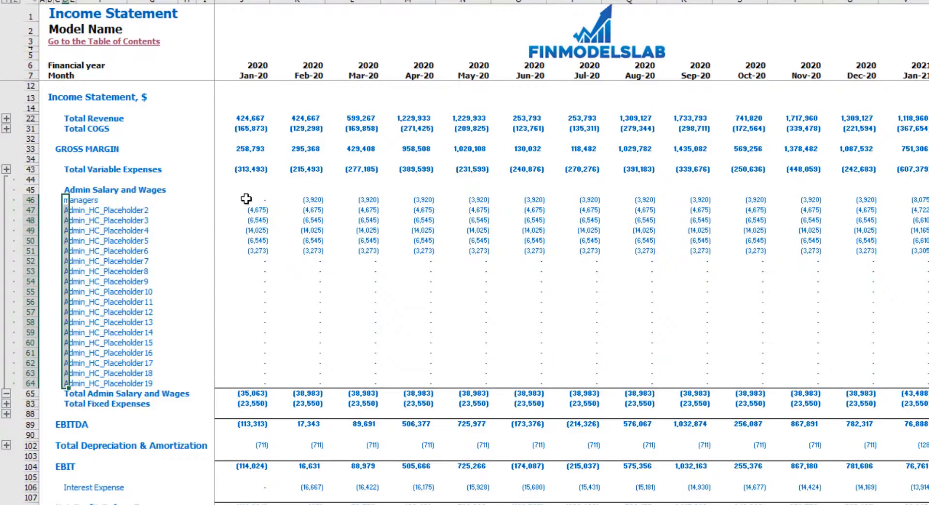
drag(250, 200, 428, 231)
drag(507, 239, 922, 333)
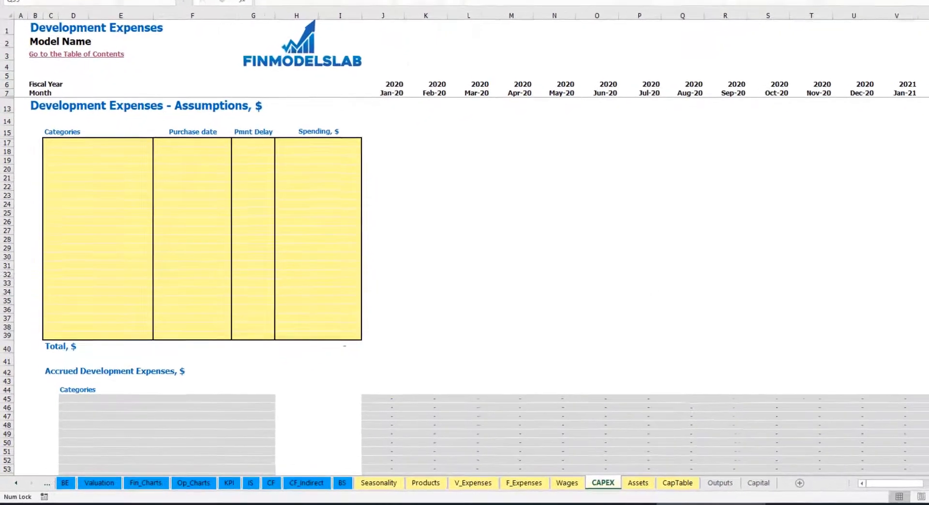
- Enter Office dev as the first development expense category on the CAPEX sheet
click(125, 139)
text(Of)
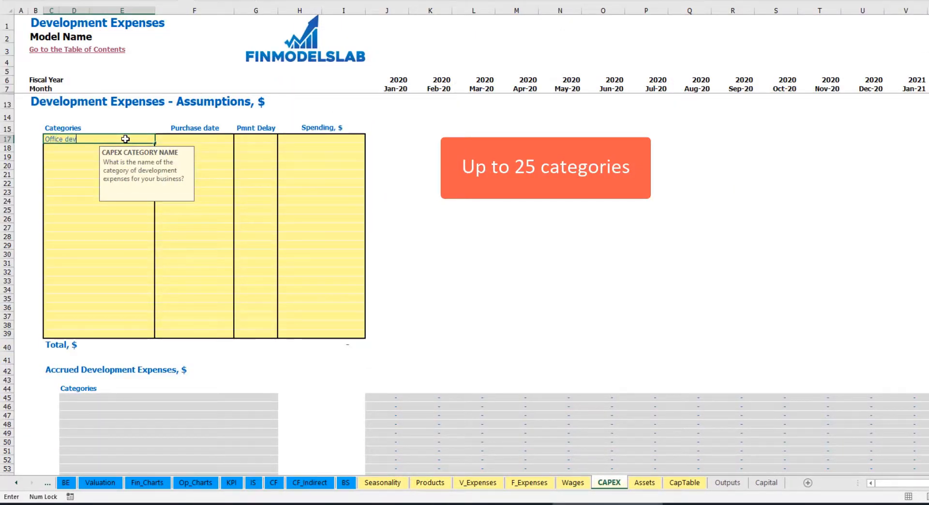
text(fice dev)
key(Return)
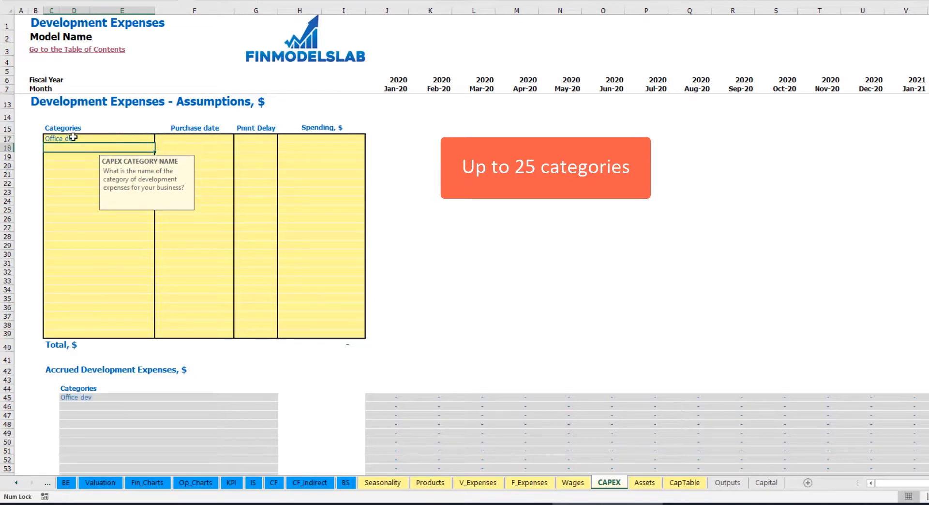
- Set the Office dev category's purchase date to Feb-20 and its spending to 10,000
click(195, 137)
click(238, 139)
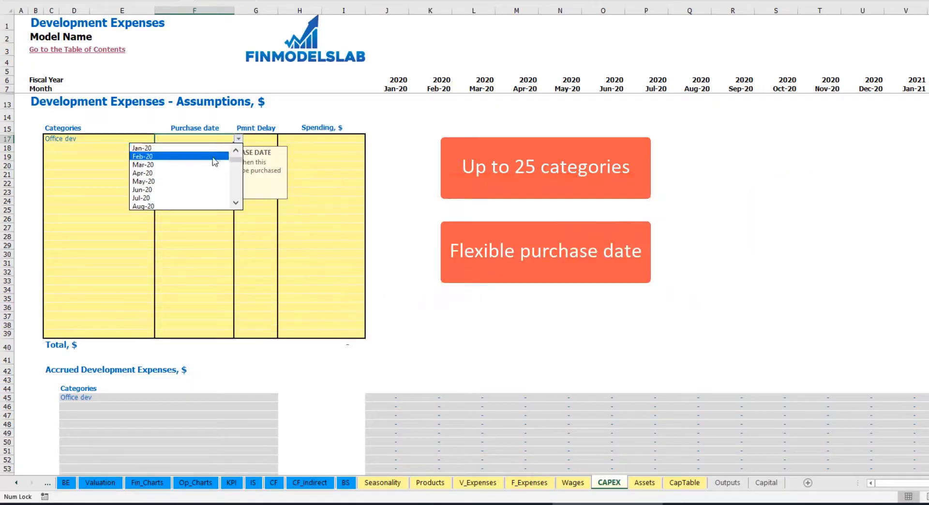
click(213, 157)
click(308, 137)
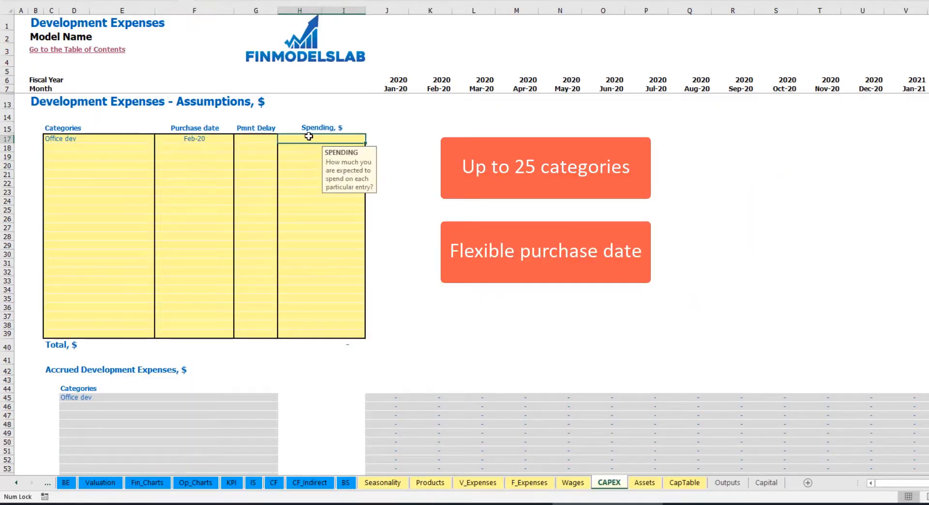
text(10000)
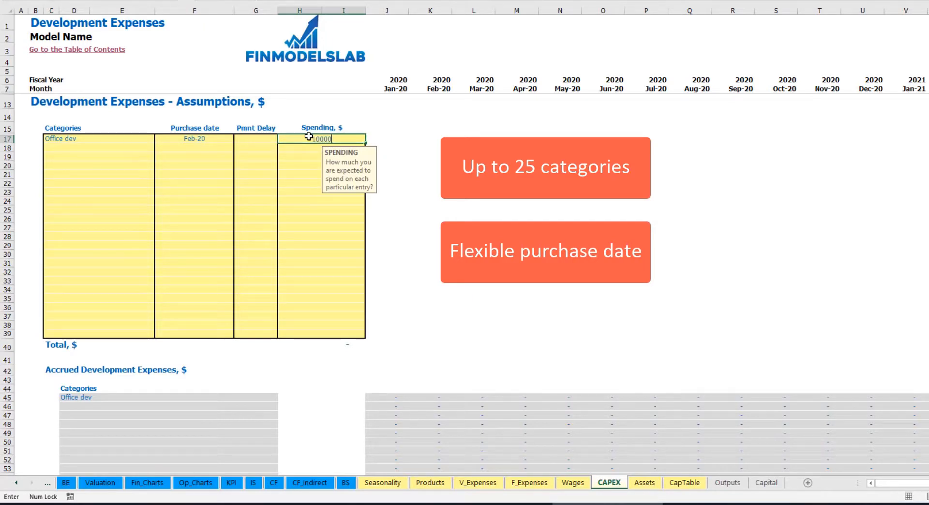
key(Return)
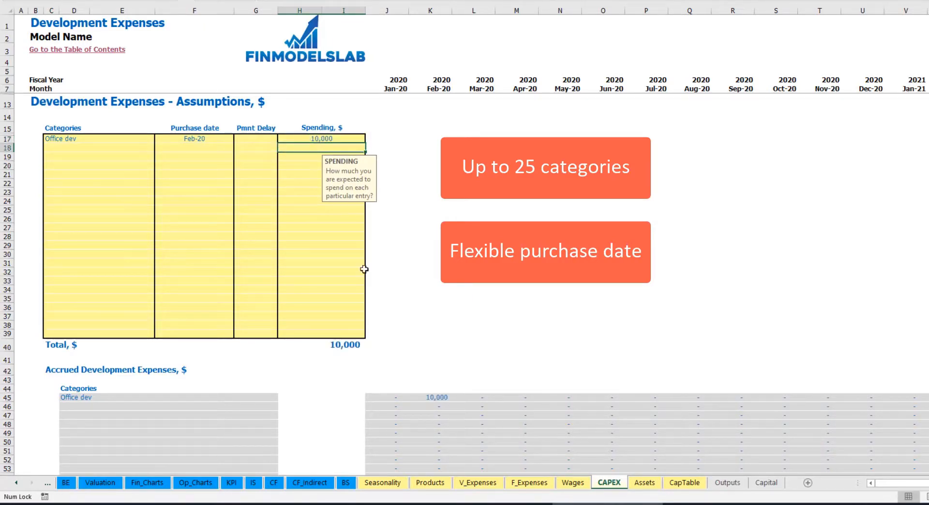
- Set the payment delay of the Office dev category to 2M
click(261, 138)
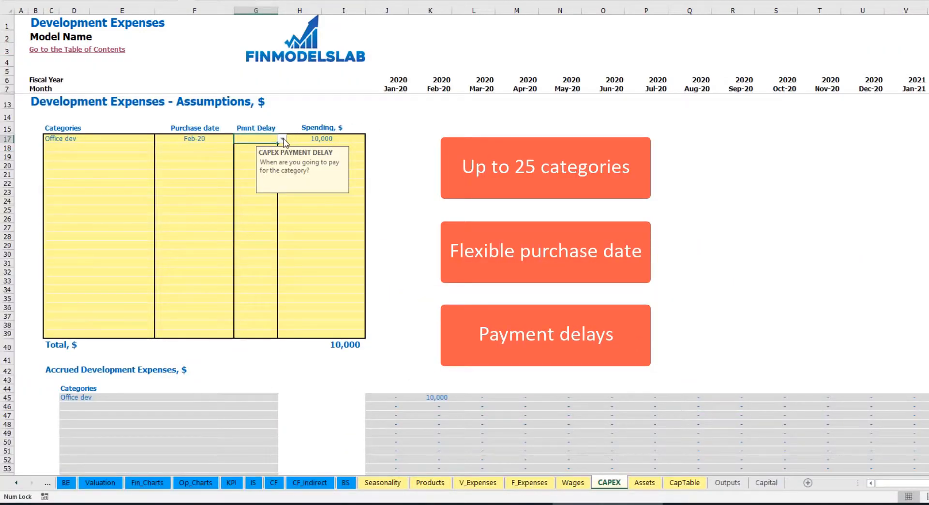
click(283, 140)
click(252, 170)
click(474, 166)
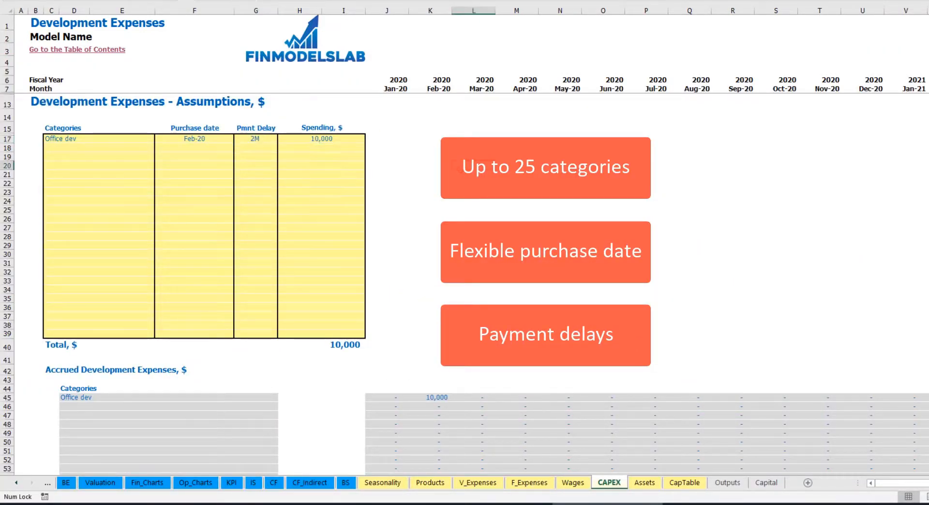
- Check the months in which Office dev is accrued and paid, and the CAPEX summary balances
click(438, 399)
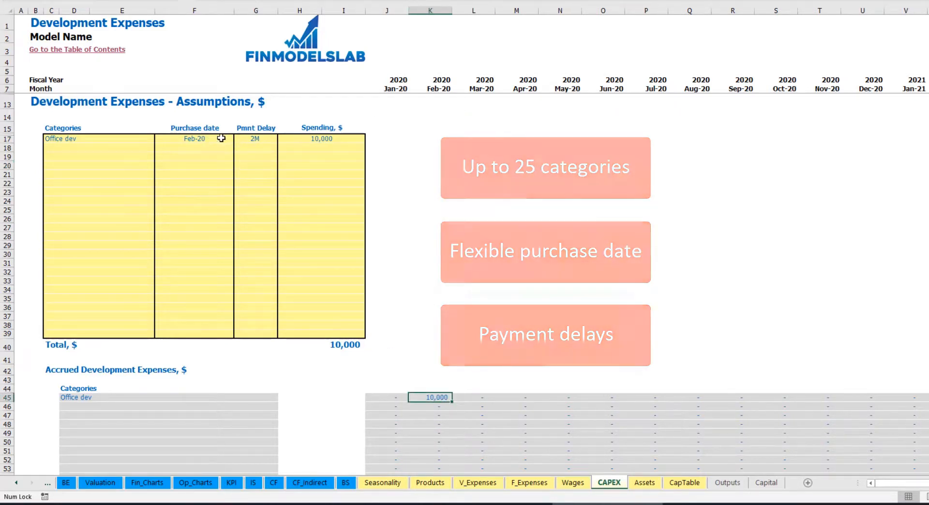
scroll(438, 213, down, 10)
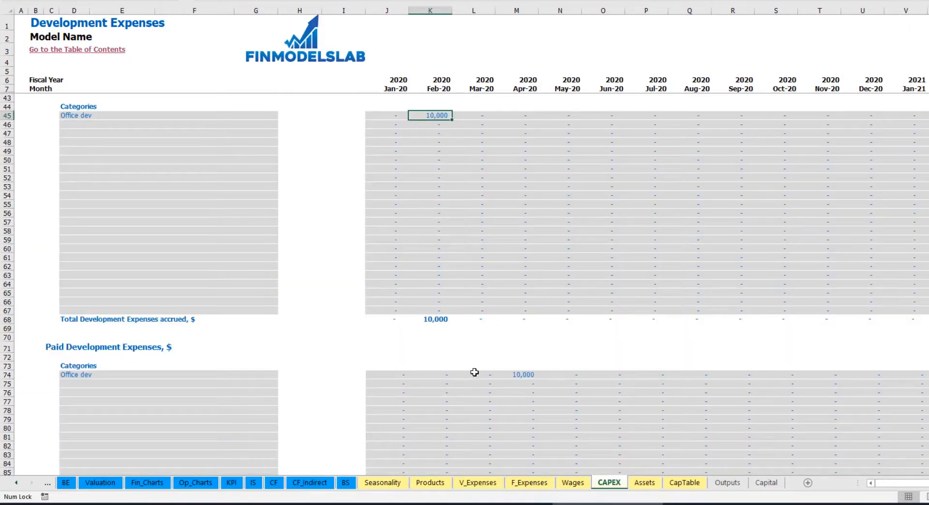
click(517, 376)
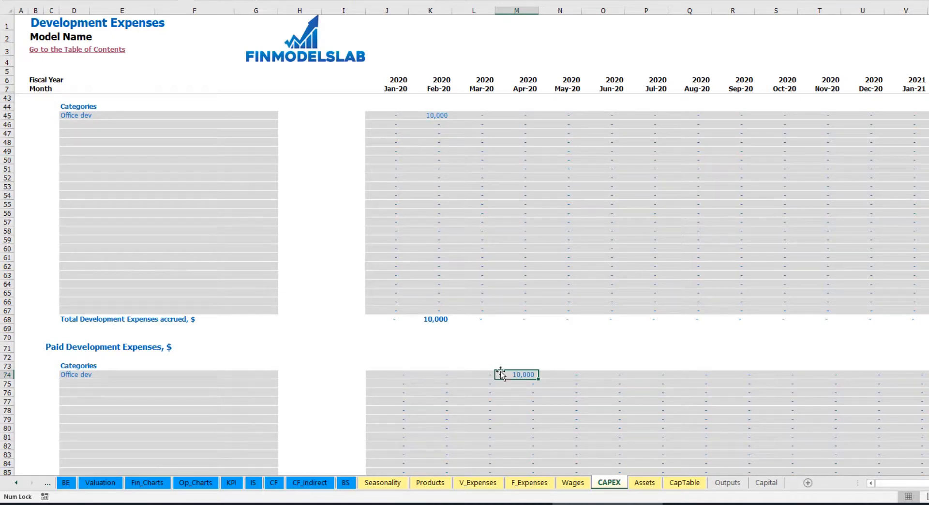
scroll(500, 372, down, 13)
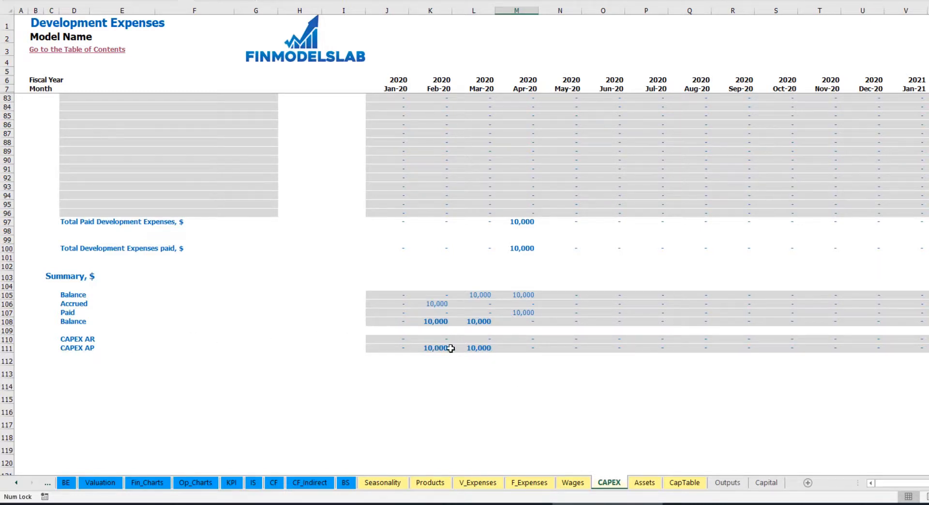
- Add Other dev exp as the second development expense category with purchase date Mar-20
scroll(478, 285, up, 20)
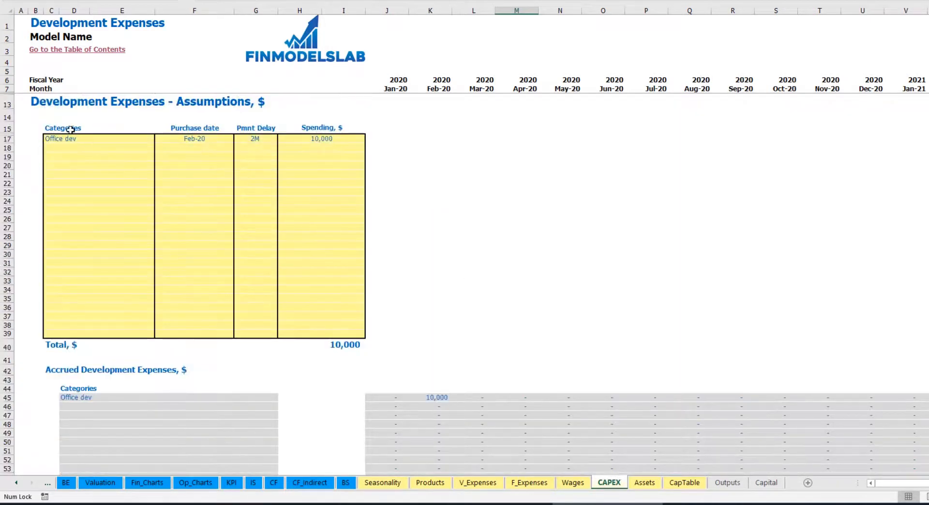
click(81, 146)
text(Other dev)
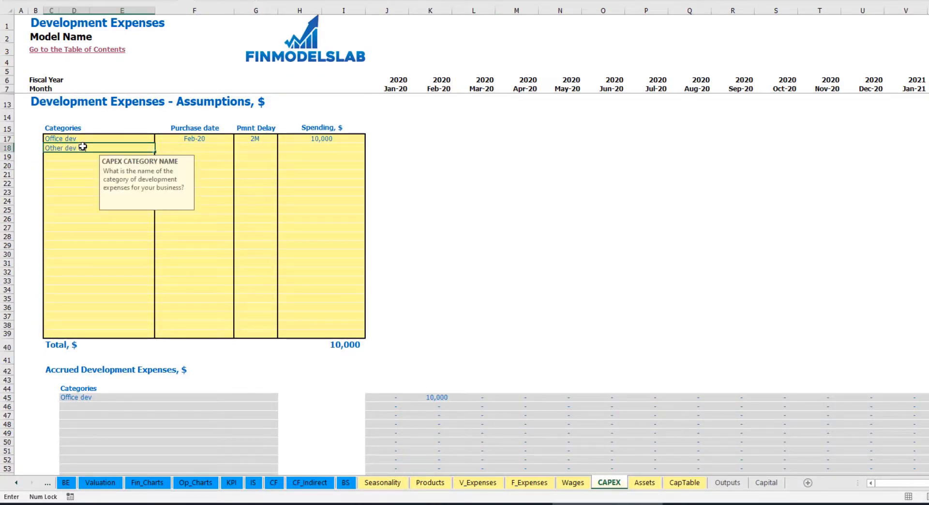
text( exp)
key(Return)
click(219, 148)
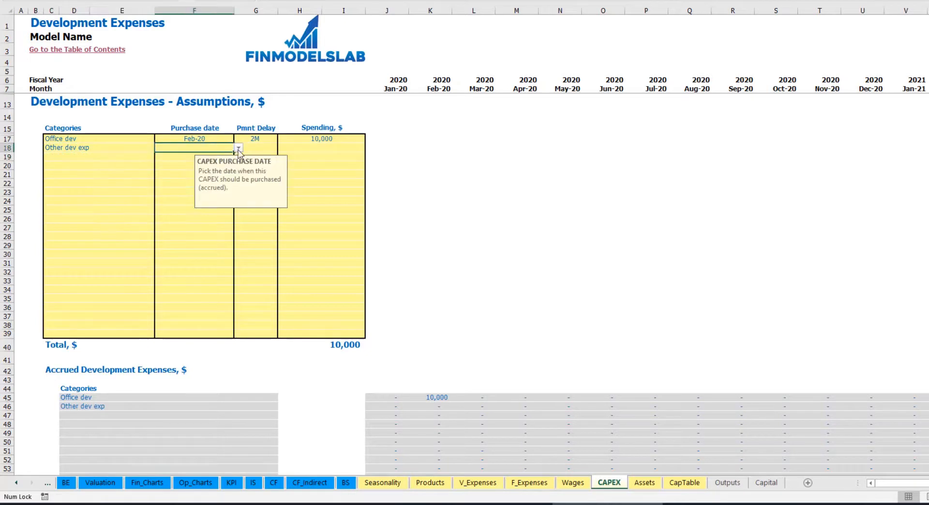
click(238, 147)
click(213, 173)
- Set the Other dev exp spending to 5,000 and its payment delay to 0M
click(308, 150)
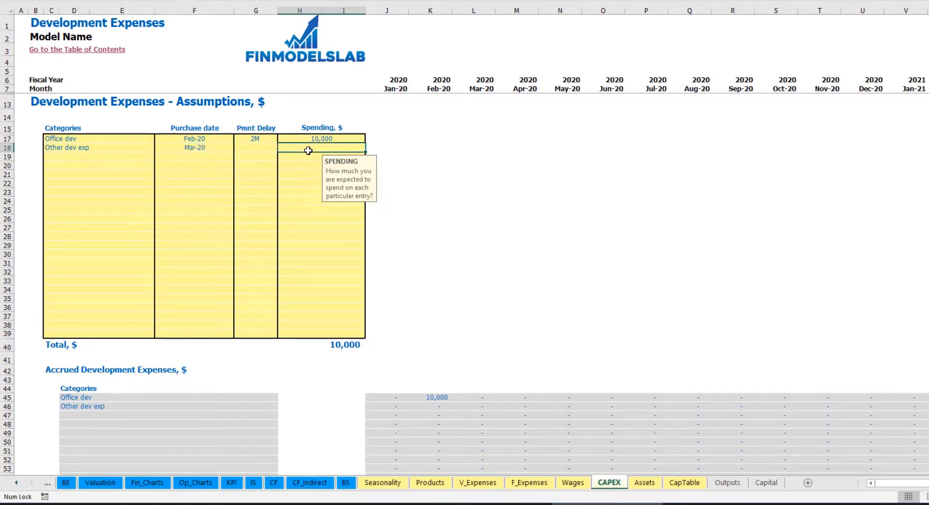
text(5,00)
text(00)
key(Return)
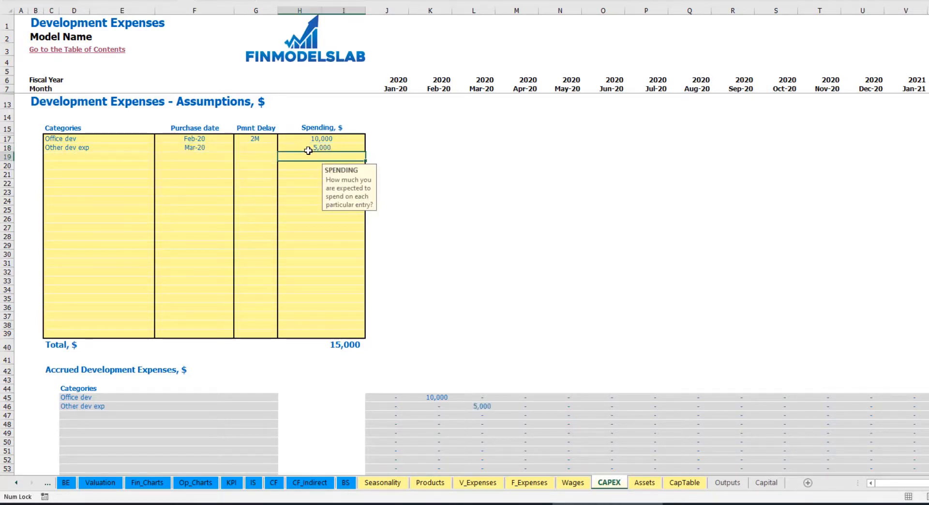
click(266, 150)
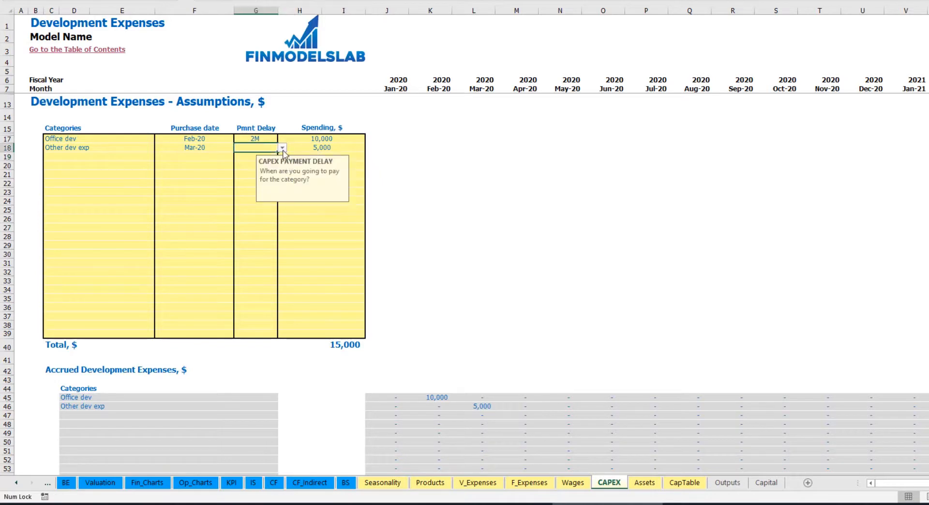
click(282, 148)
click(261, 158)
- Check the months in which Other dev exp is accrued and paid
scroll(458, 371, down, 3)
click(484, 313)
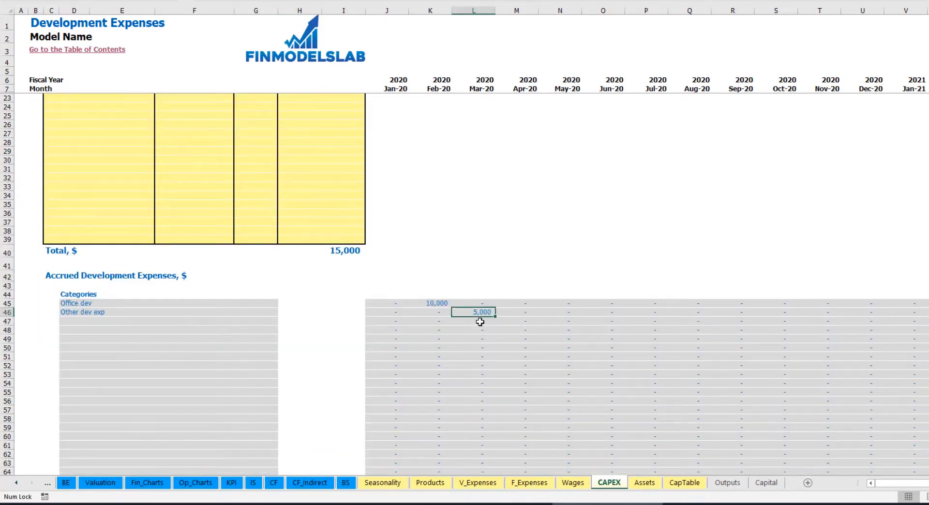
scroll(473, 313, down, 10)
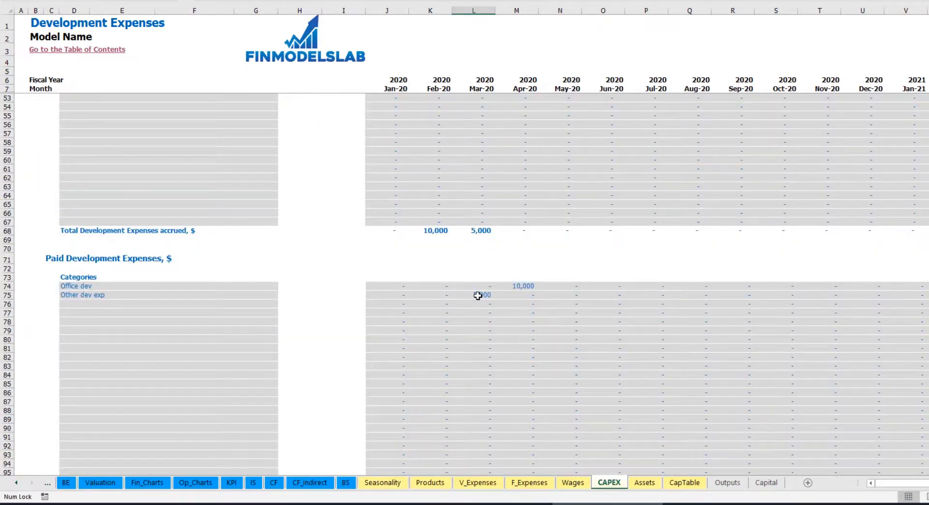
scroll(477, 295, up, 15)
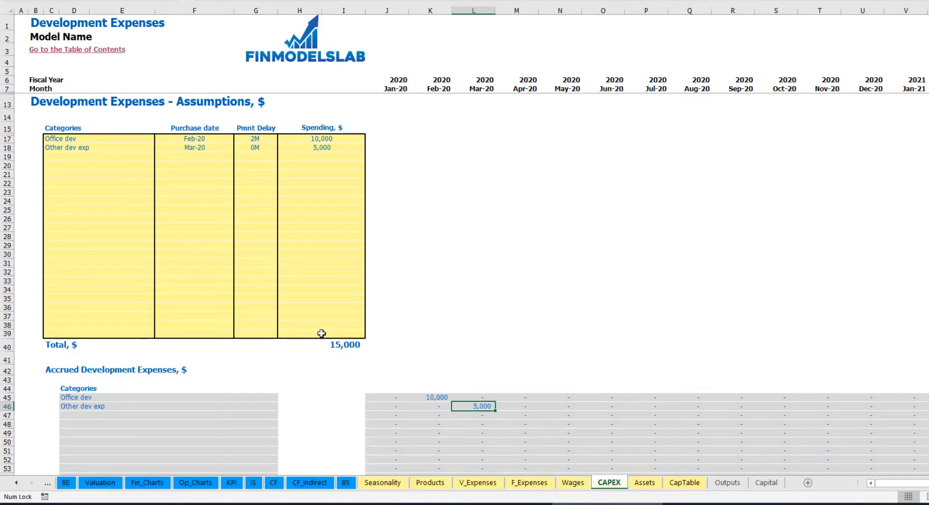
- Open the Assets sheet and examine the book depreciation, capital expenditure and closing net book value of Development Expenses
click(644, 482)
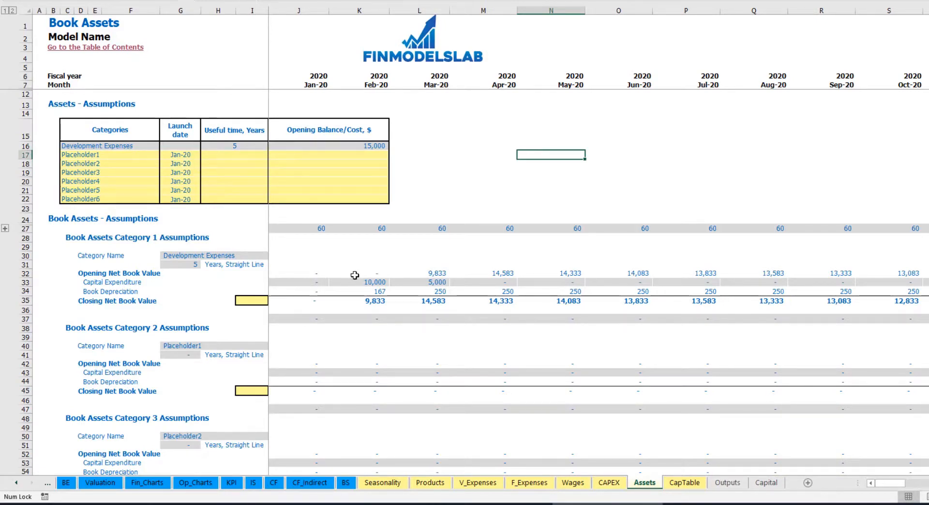
click(22, 291)
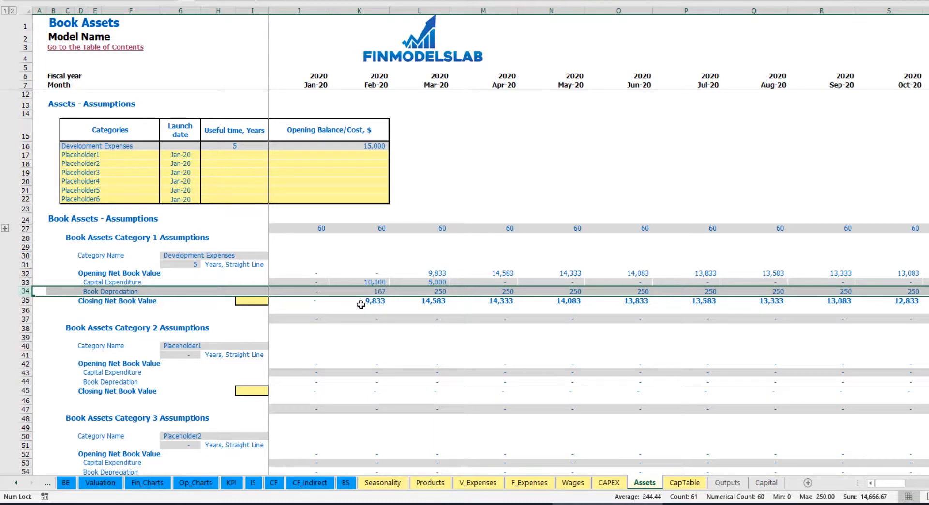
drag(299, 283, 531, 276)
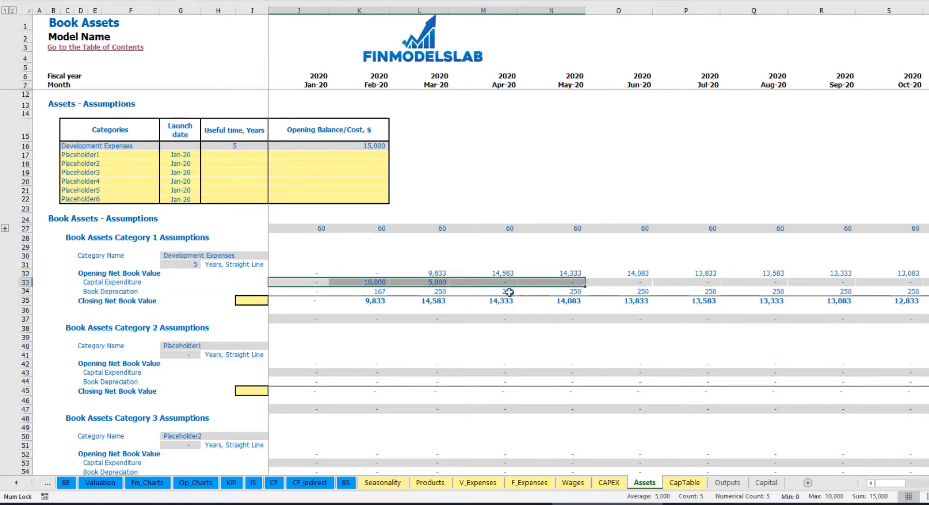
drag(323, 305, 592, 304)
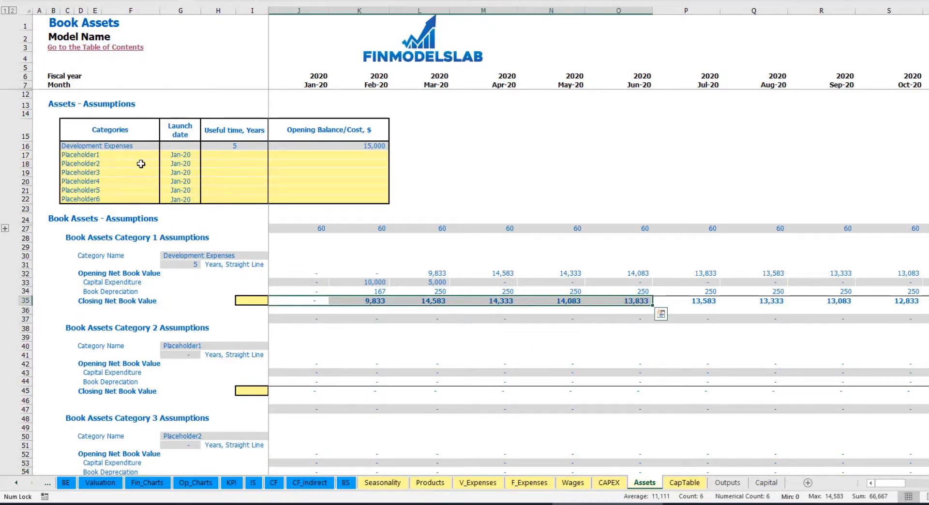
- Rename the Placeholder1 asset category to Other assets
click(123, 152)
text(Other a)
text(s)
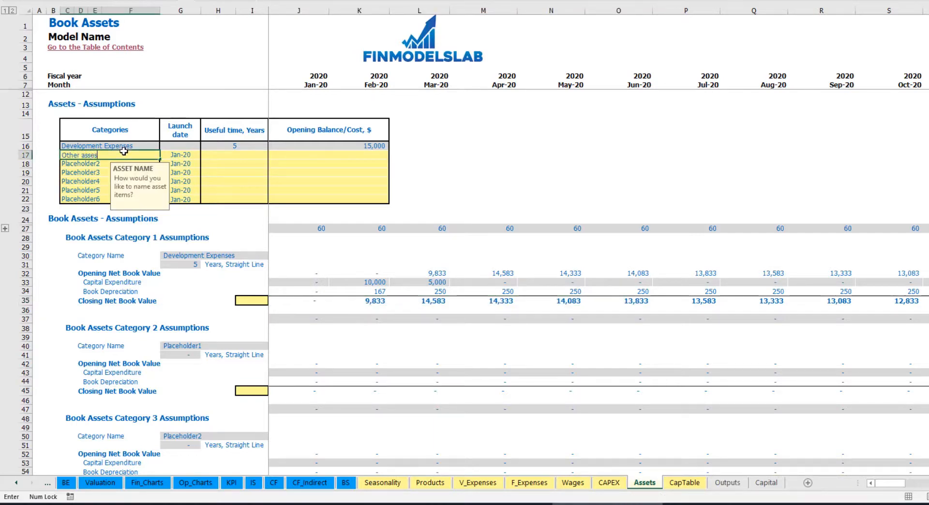
key(BackSpace)
text(ts)
key(Return)
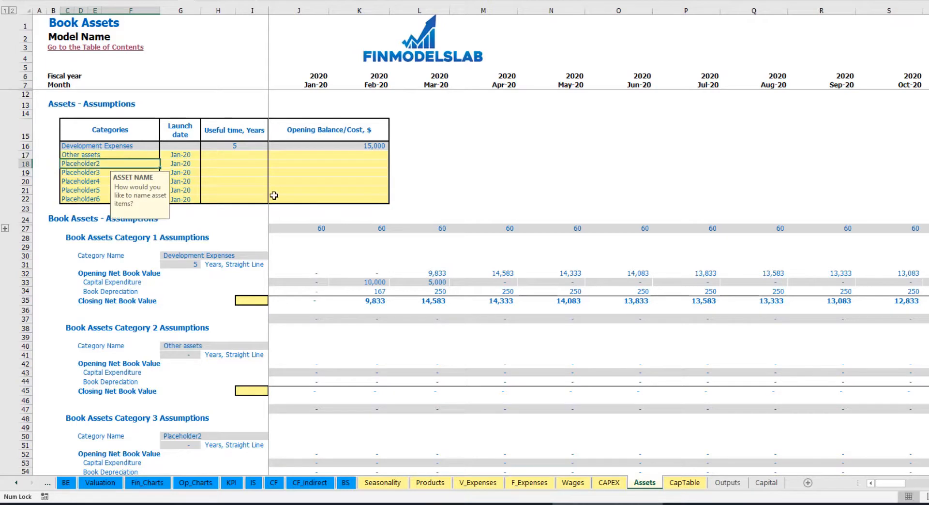
- Set the useful time of Other assets to 10 years and the opening balance/cost to 25,000
click(258, 154)
text(10)
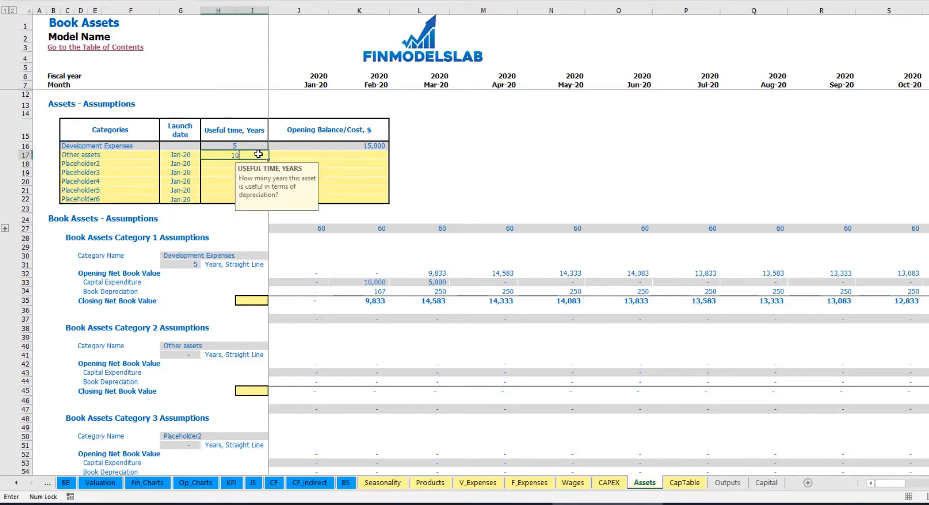
key(Return)
click(331, 156)
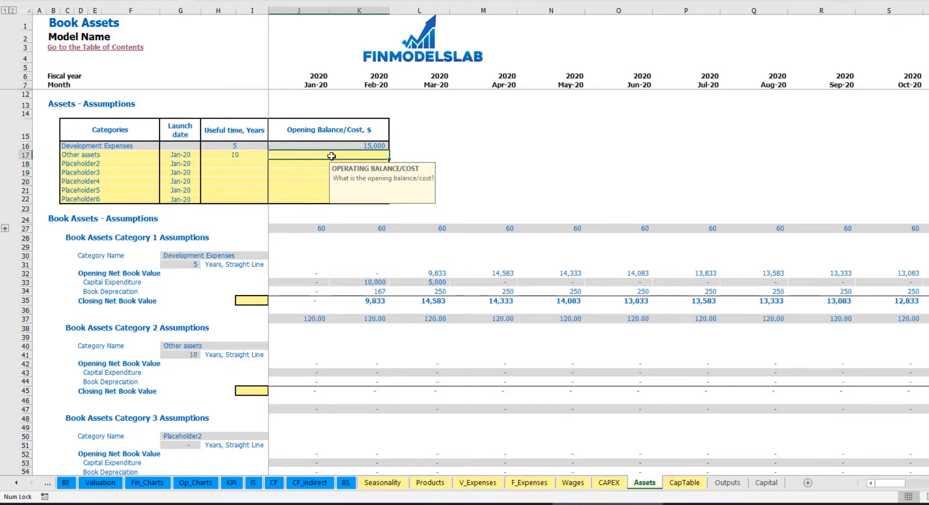
text(25,000)
key(Return)
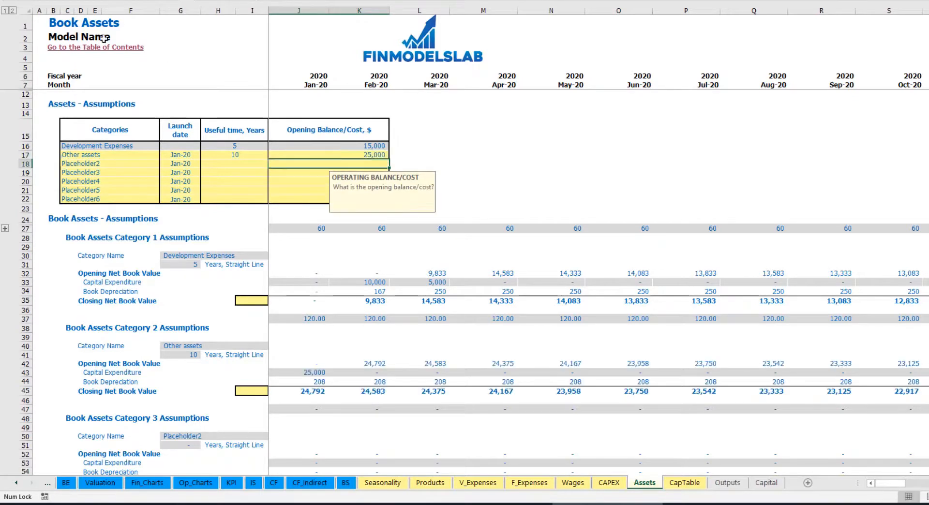
- Set the launch date of Other assets to Apr-20
click(195, 152)
click(205, 155)
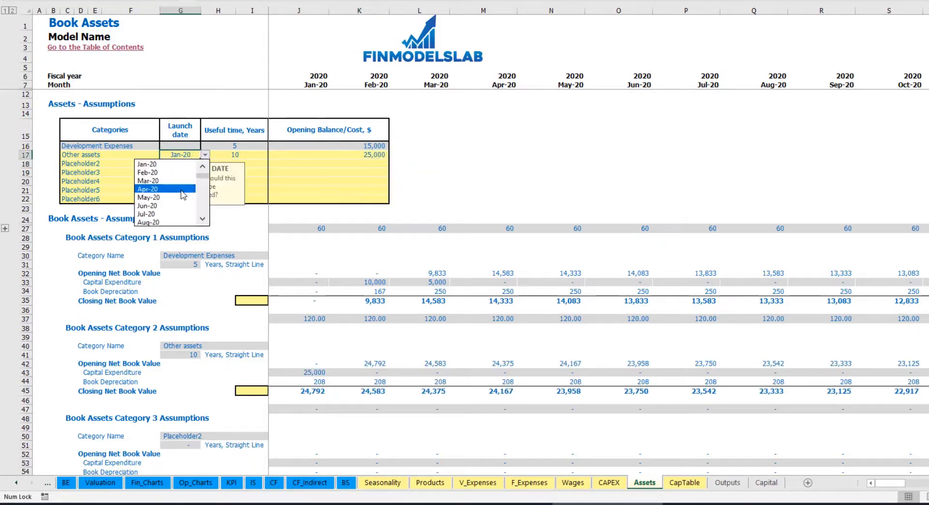
click(182, 186)
- Examine the monthly capital expenditure, book depreciation and closing net book value of Other assets
click(503, 373)
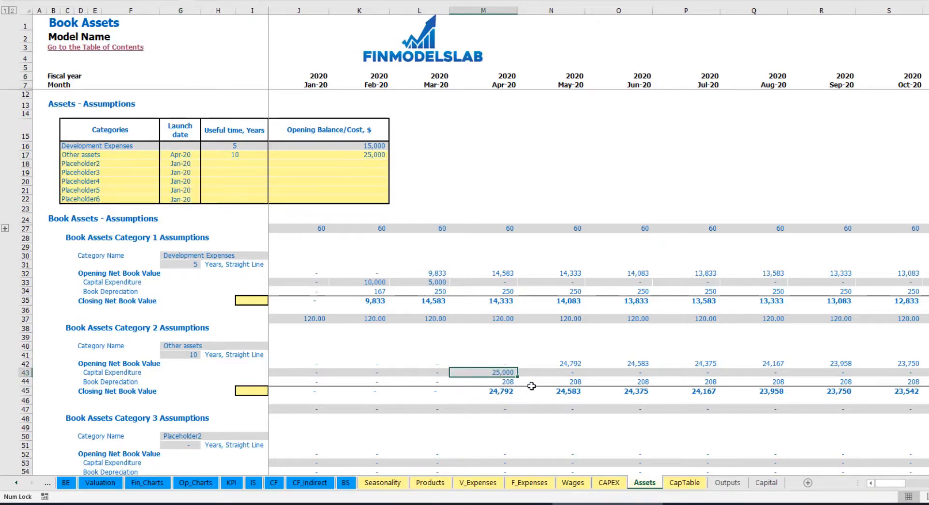
drag(507, 380, 688, 380)
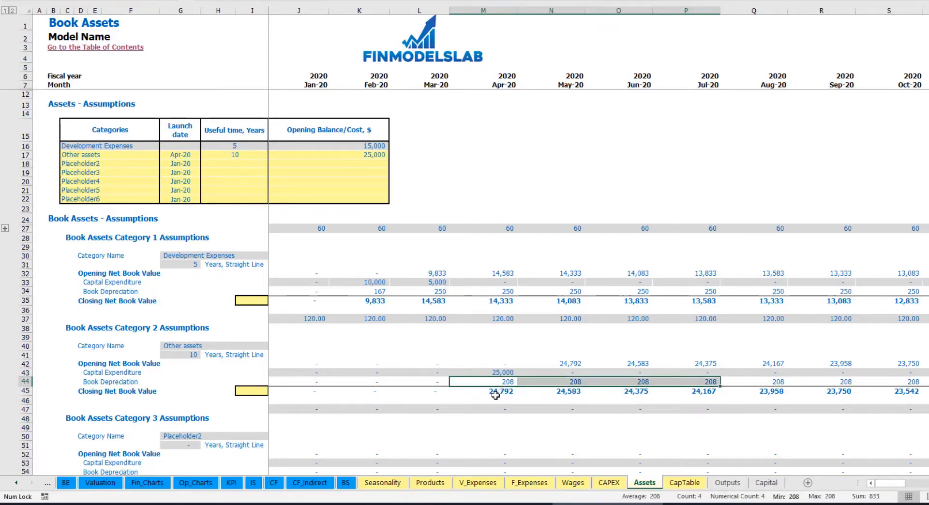
drag(495, 395, 730, 390)
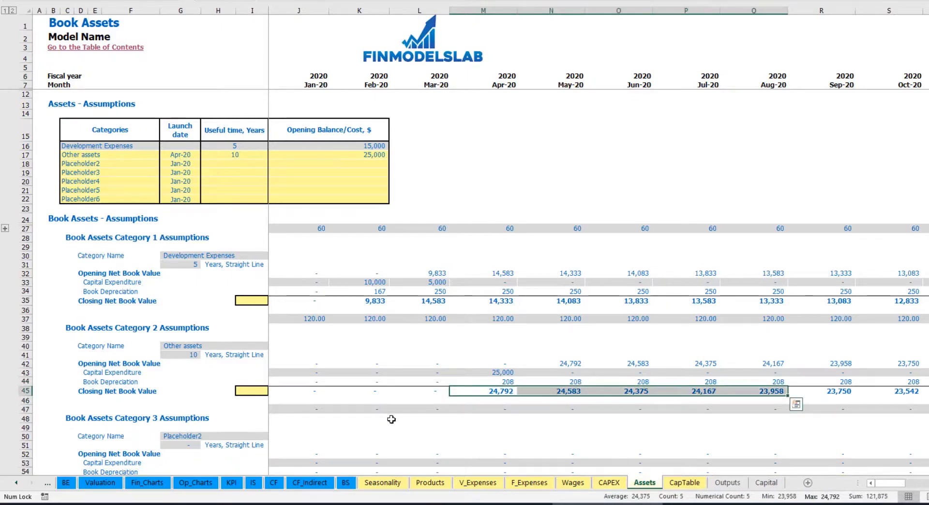
- Review how the assets and depreciation flow into the Income Statement, Cash Flow Statement and Balance Sheet
click(253, 483)
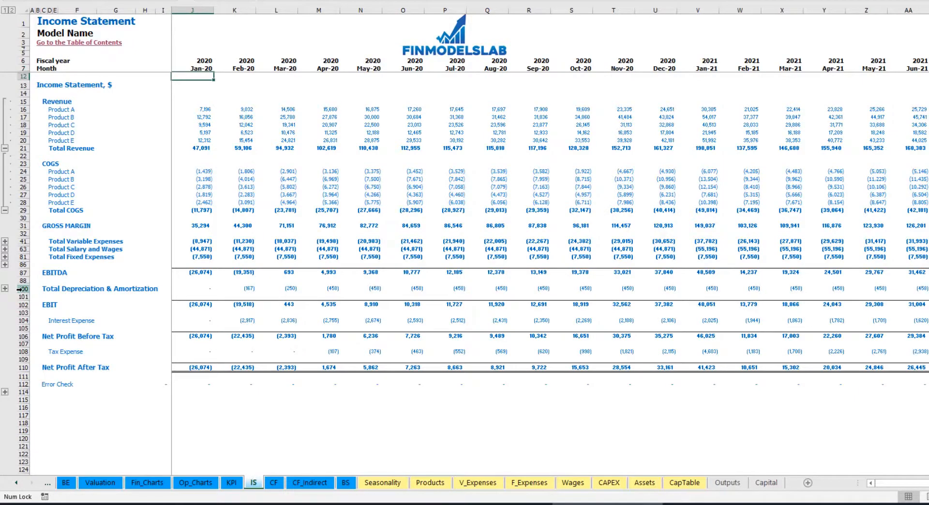
click(272, 483)
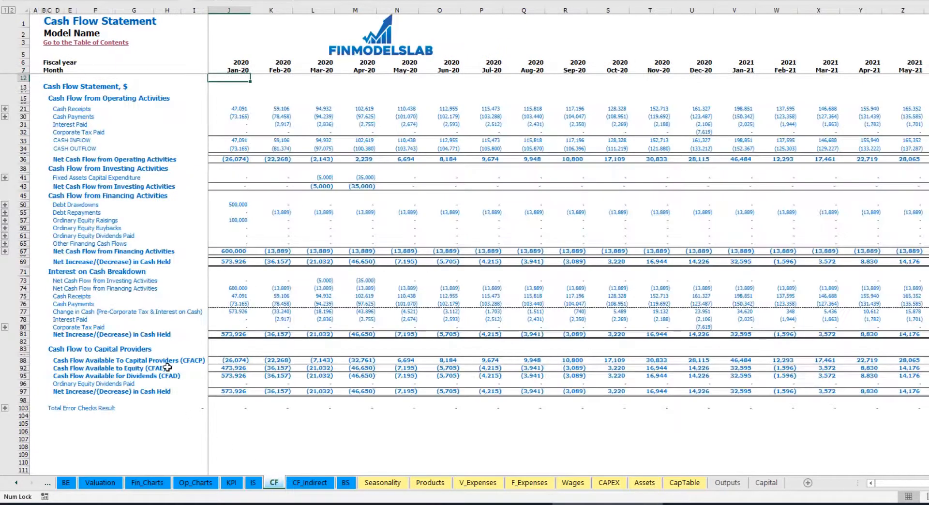
click(345, 484)
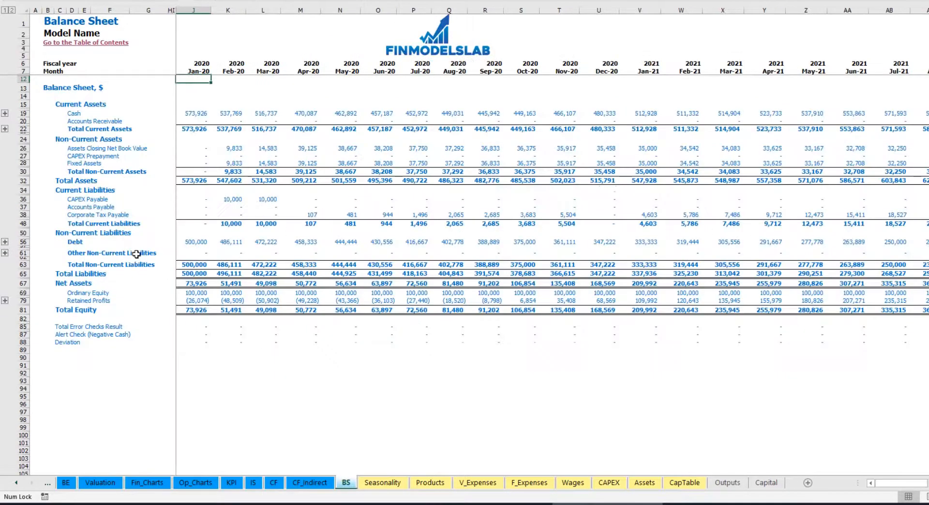
- Check the CAPEX Prepayment and CAPEX Payable rows of the Balance Sheet
click(23, 163)
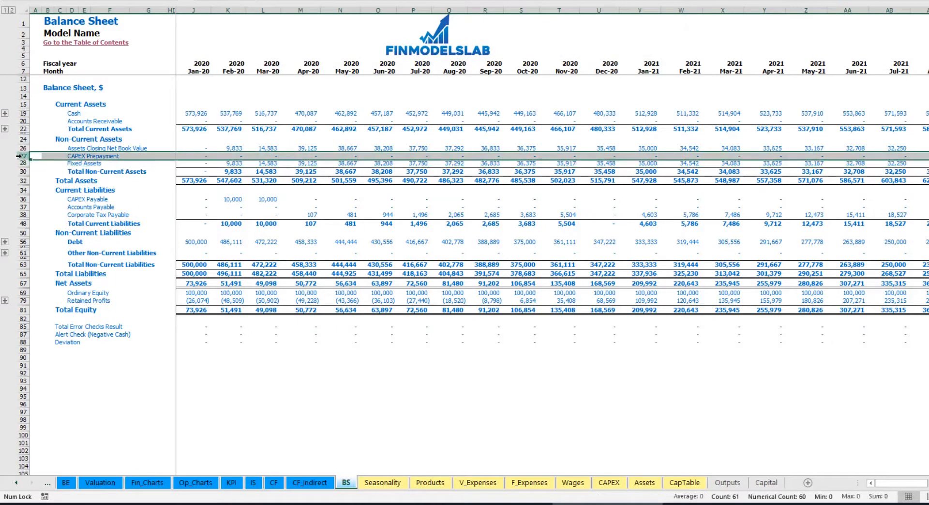
click(25, 198)
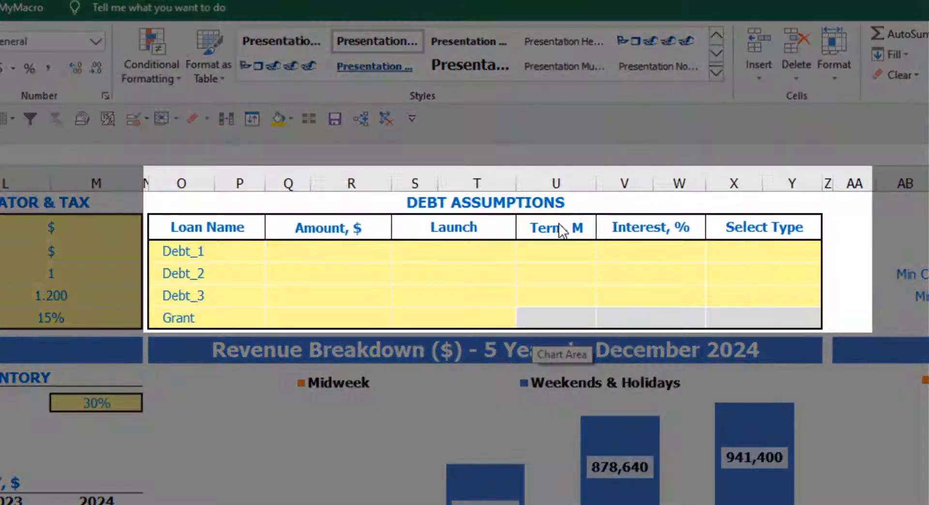
- In the dashboard's debt assumptions, try the Annuity repayment type for Debt_1 and settle on Usual
click(538, 203)
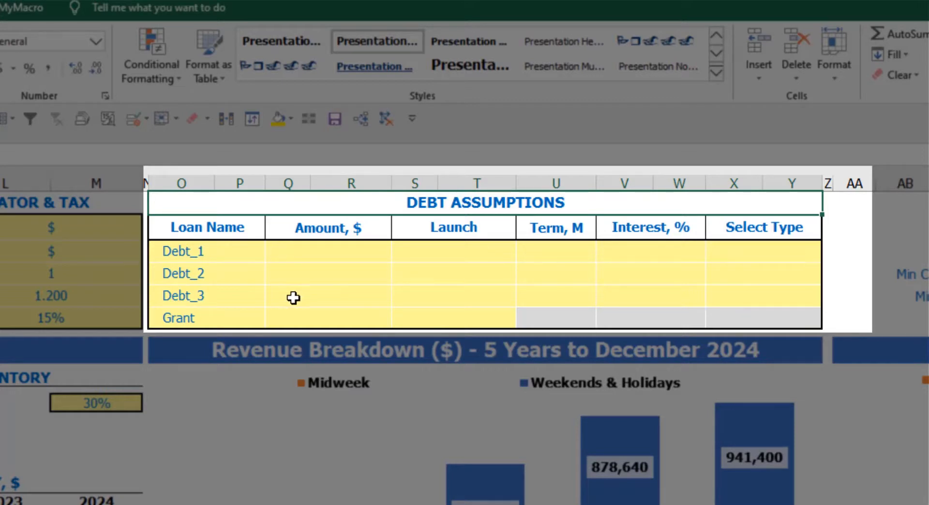
click(814, 247)
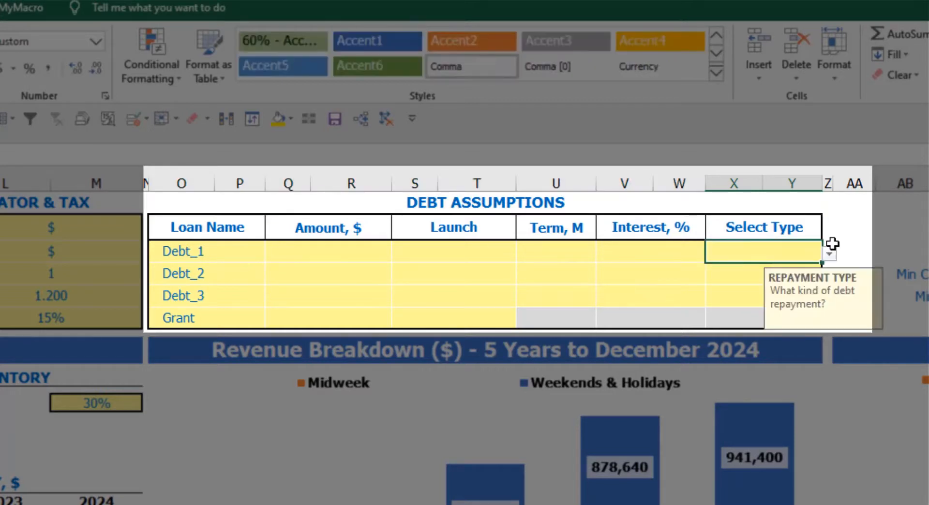
click(830, 253)
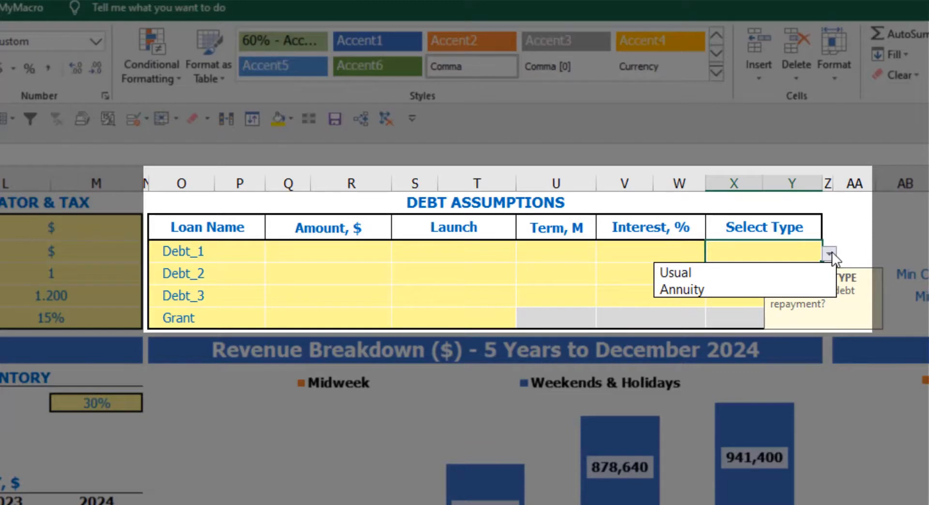
click(807, 284)
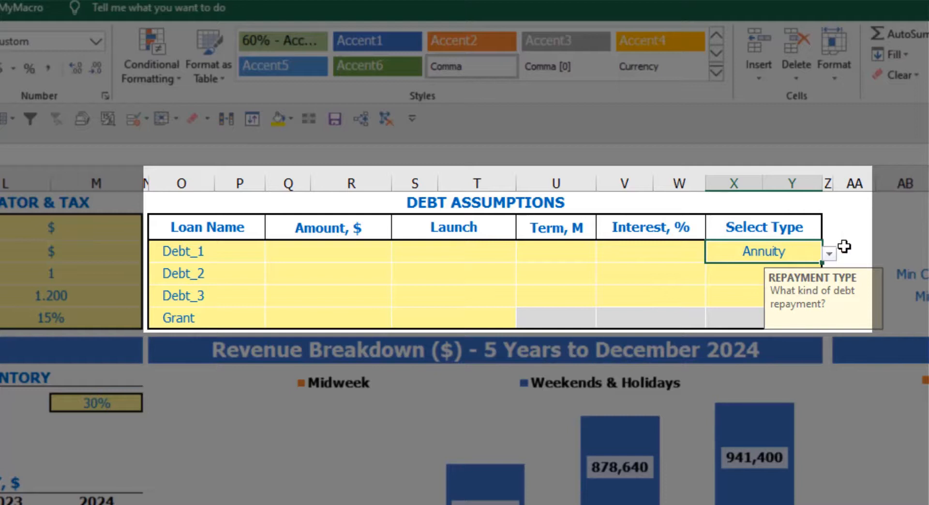
click(829, 253)
click(799, 281)
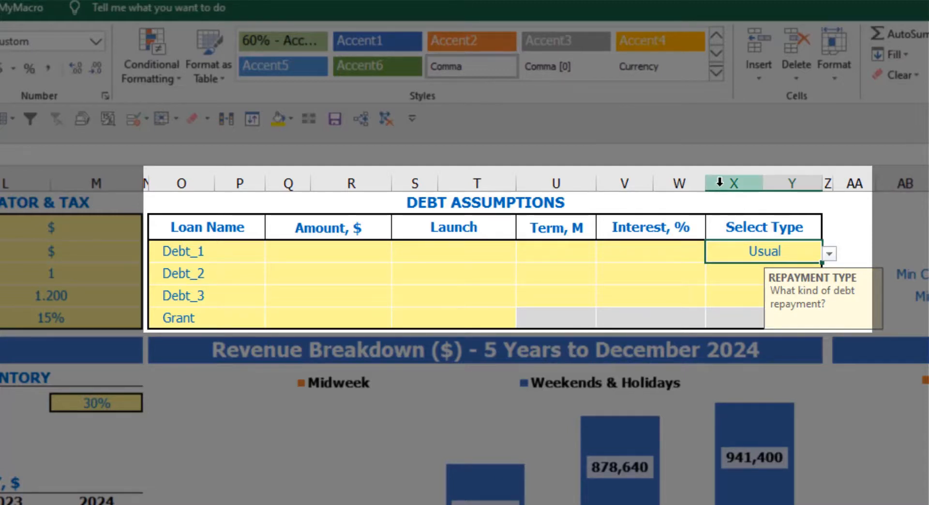
- Set the loan amount of Debt_1 to 1,000,000 and its launch date to Feb-20
click(367, 252)
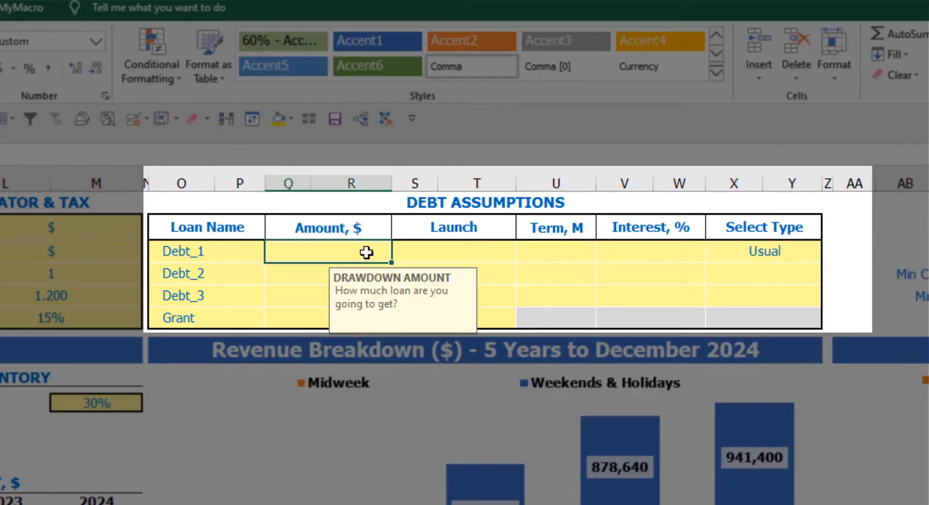
text(1,00)
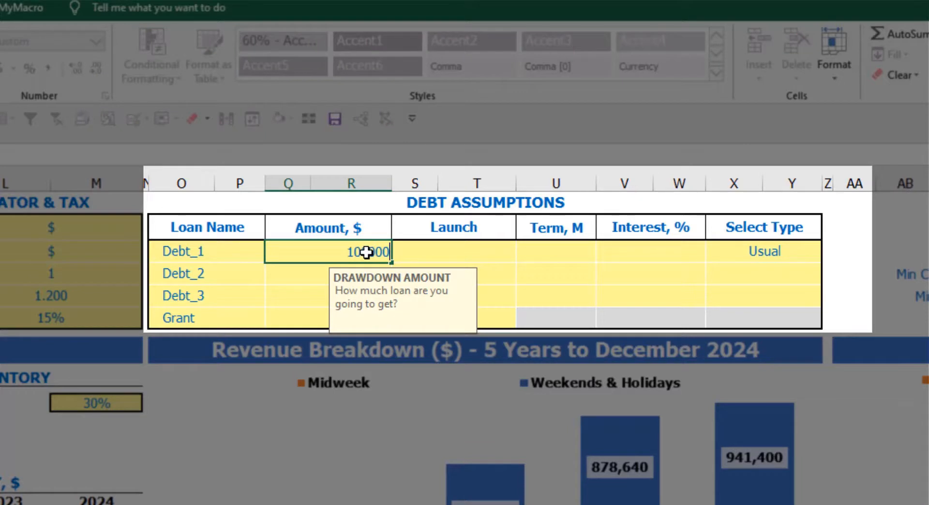
text(0,000)
key(Return)
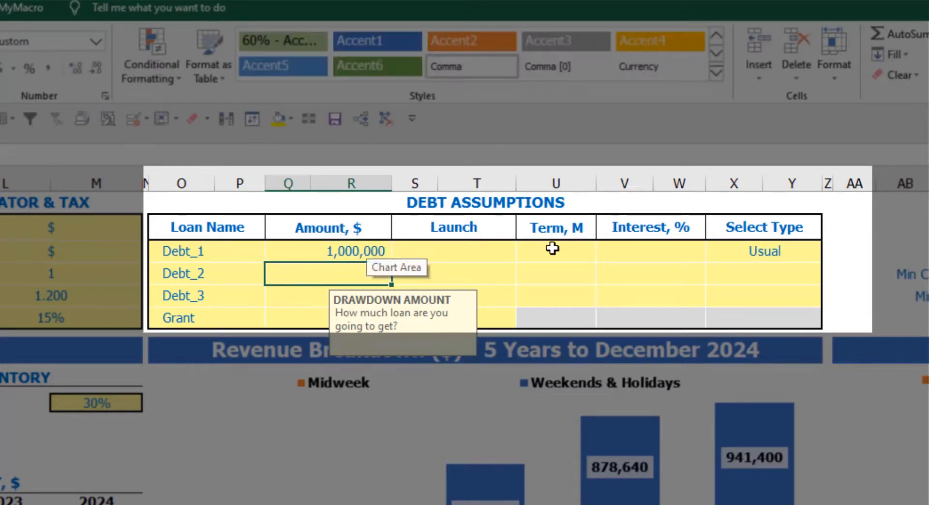
click(513, 250)
click(524, 254)
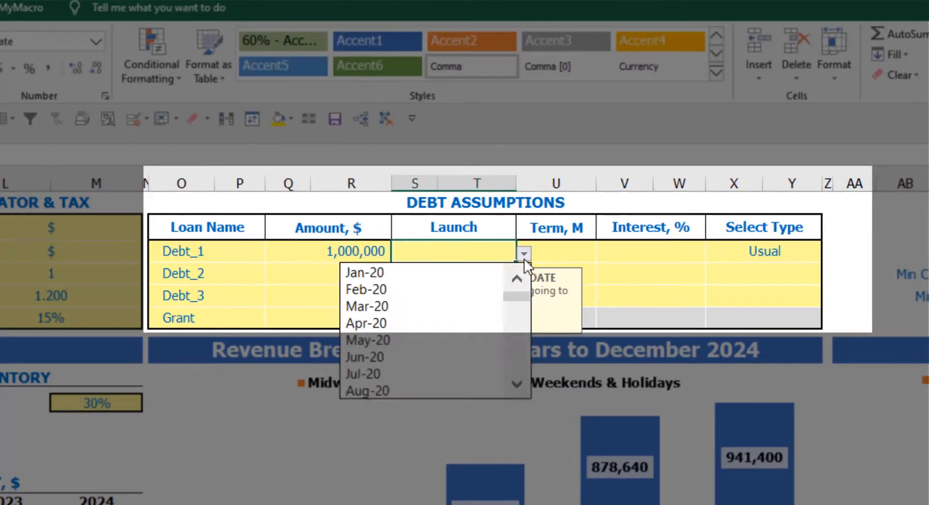
click(481, 287)
- Set the repayment term of Debt_1 to 60 months and its annual interest rate to 5%
click(557, 244)
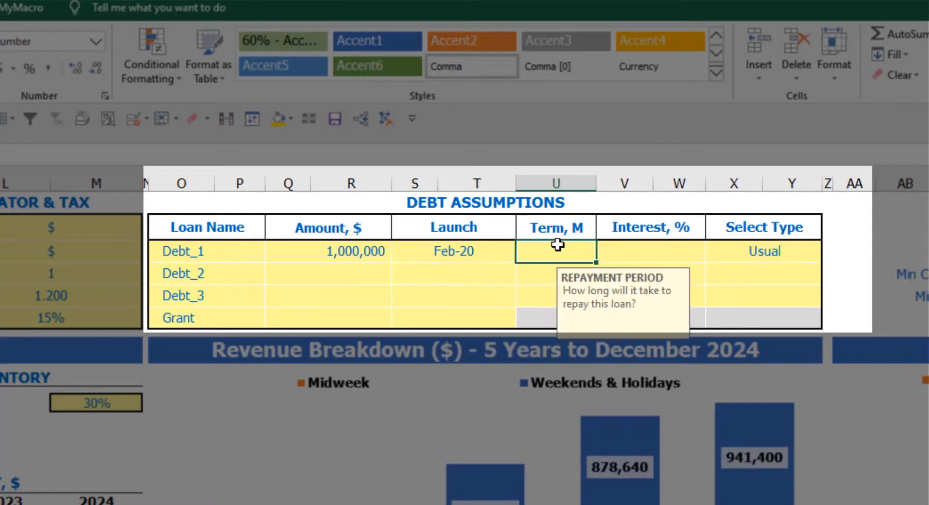
text(60)
key(Return)
click(612, 249)
text(5)
key(Return)
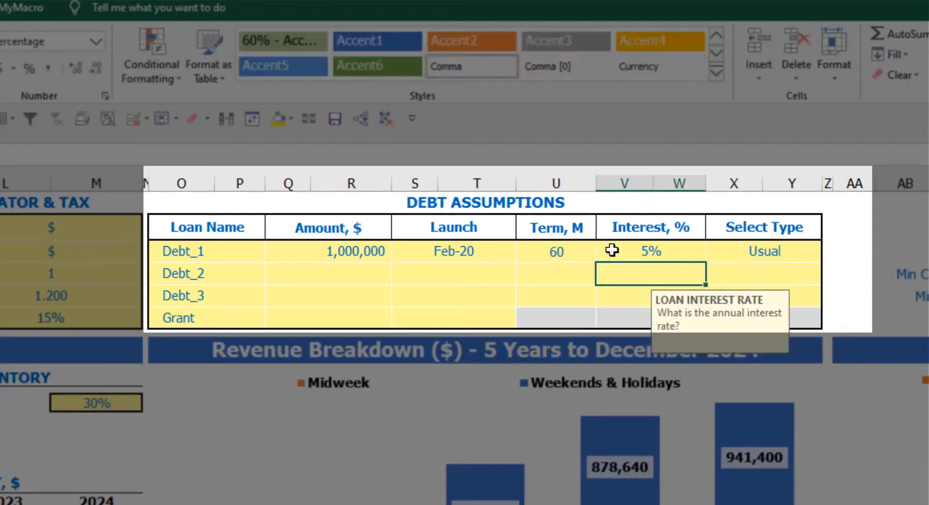
- Set the Grant amount to 500,000 with a launch date of Mar-20
click(344, 321)
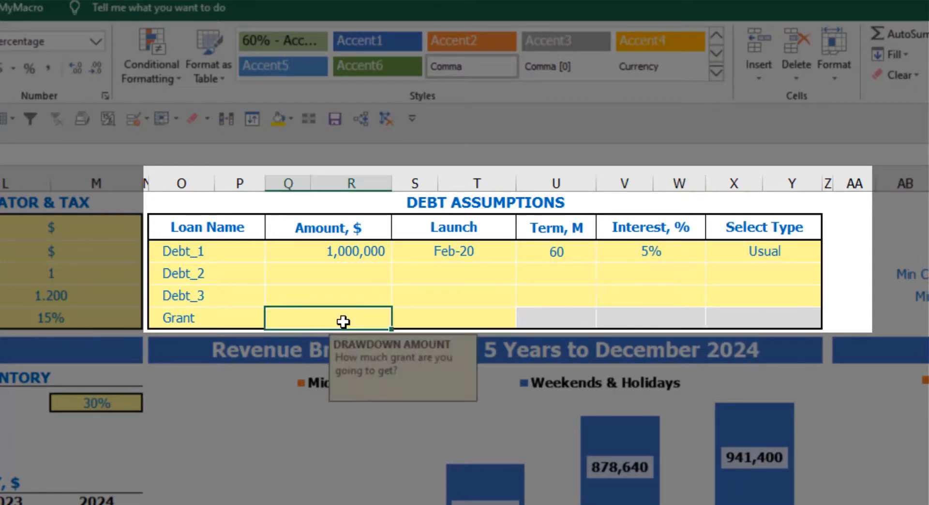
text(500,000)
key(Return)
click(483, 322)
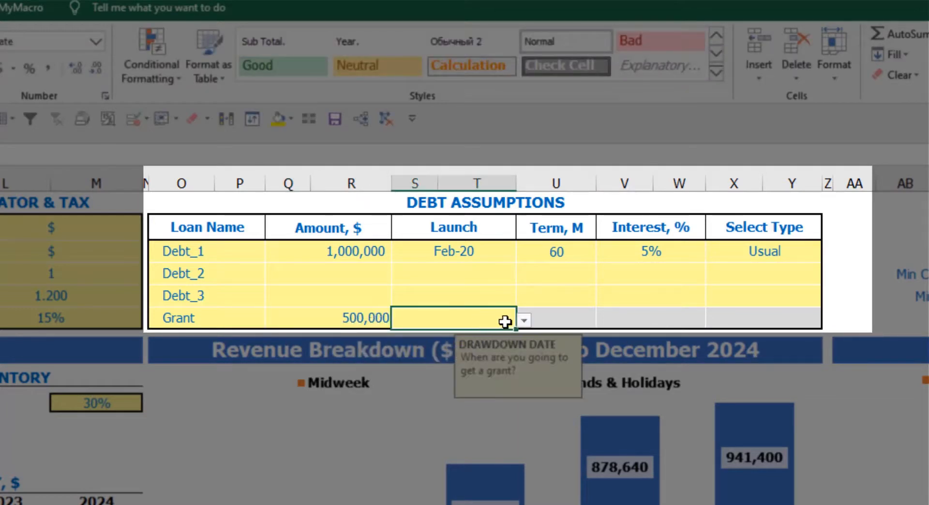
click(524, 320)
click(472, 376)
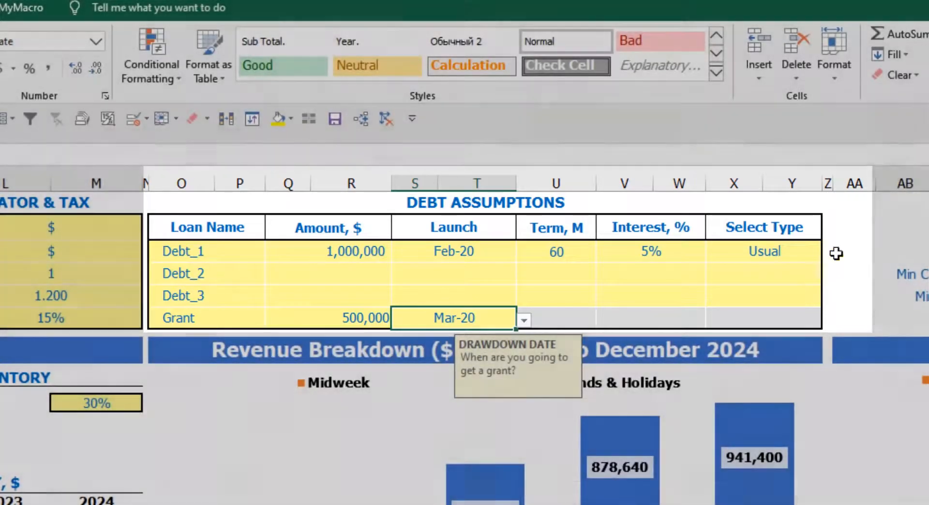
click(846, 239)
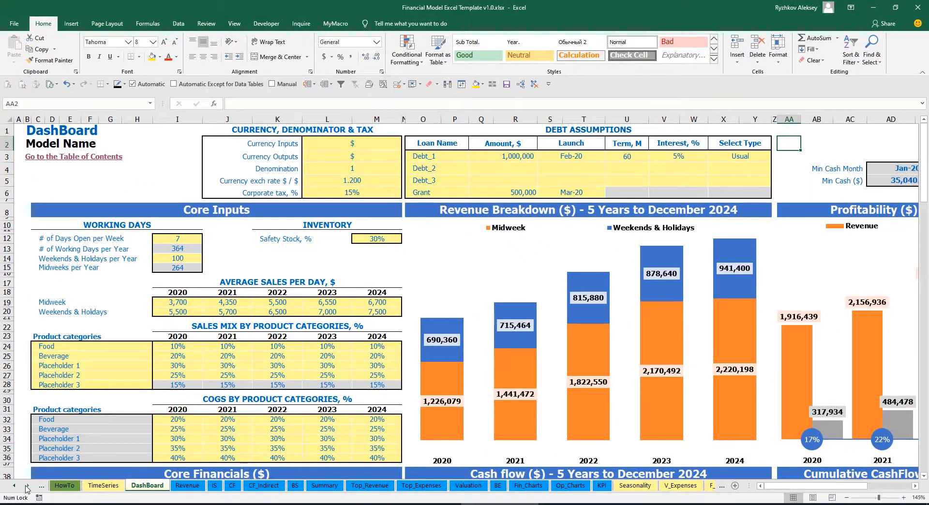
- Examine the monthly balances, repayments and interest calculations for Debt_1, Debt_2, Debt_3 and total debts on the Capital sheet
drag(27, 489, 27, 489)
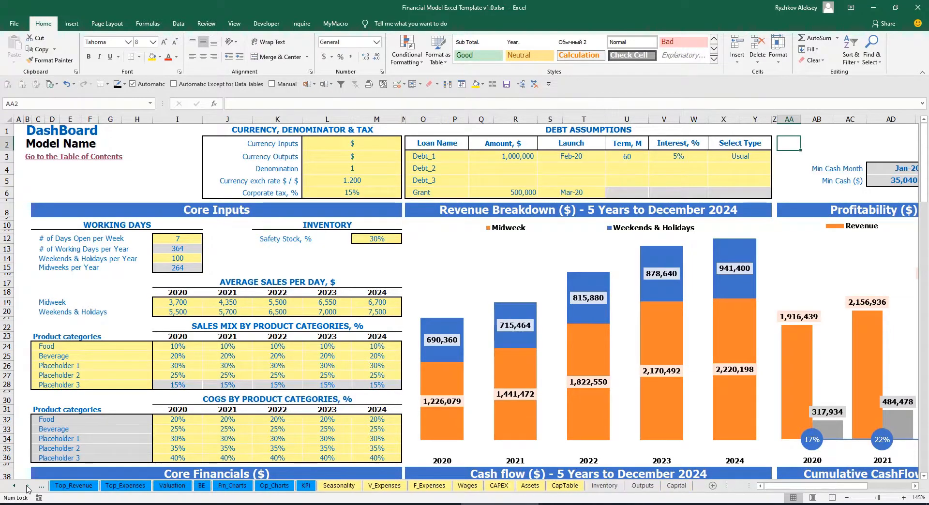
click(682, 489)
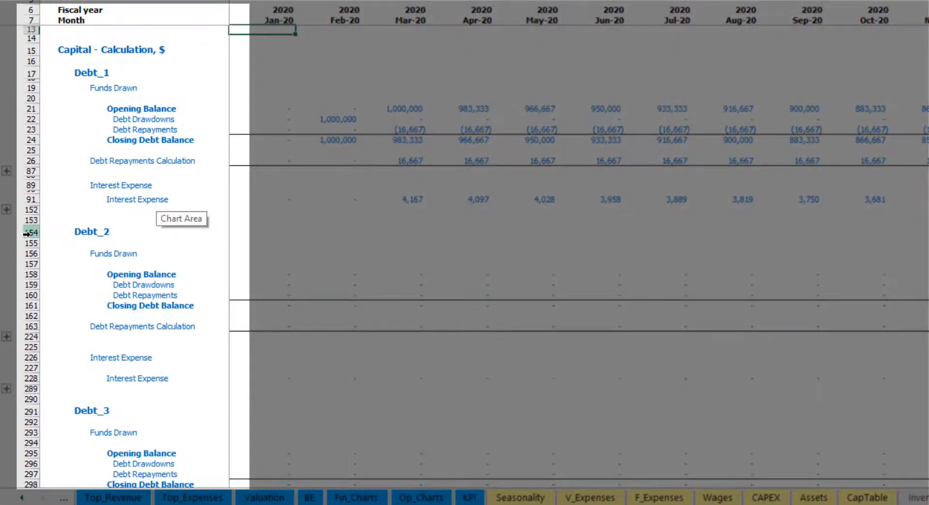
scroll(26, 233, down, 9)
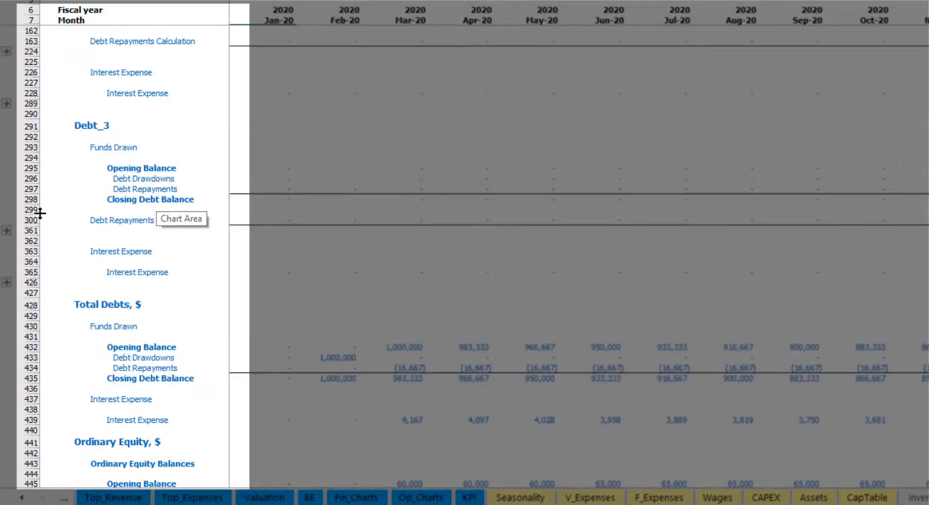
scroll(58, 241, up, 5)
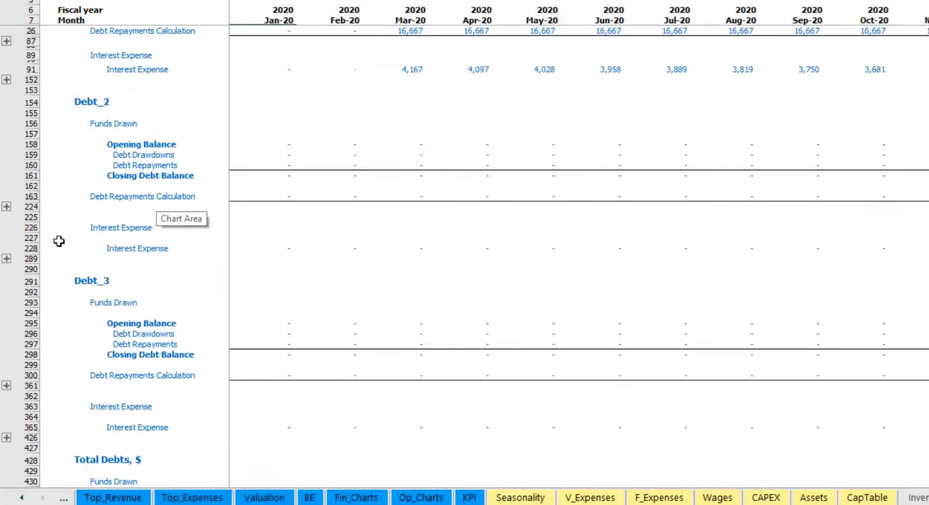
scroll(158, 239, up, 3)
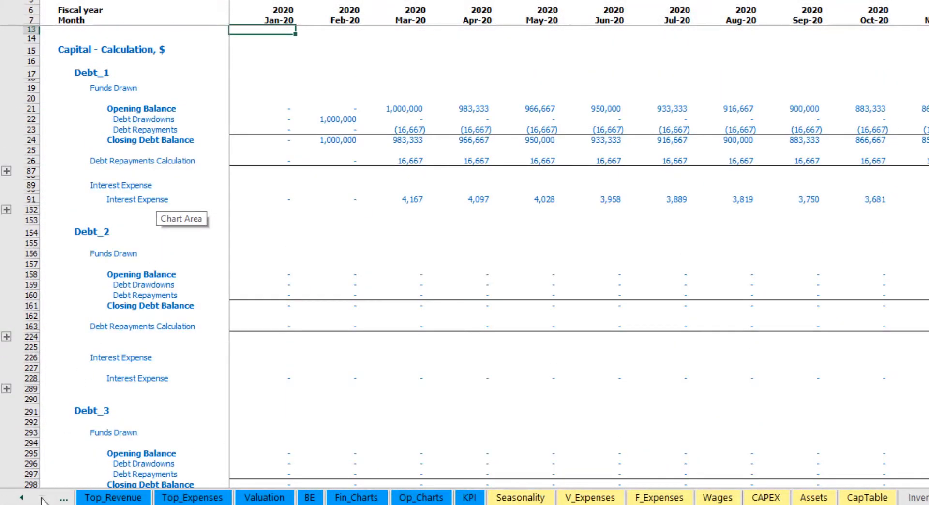
- Check the monthly Interest Expense row in the Income Statement
click(22, 497)
click(22, 497)
click(22, 498)
click(21, 497)
click(22, 497)
click(22, 497)
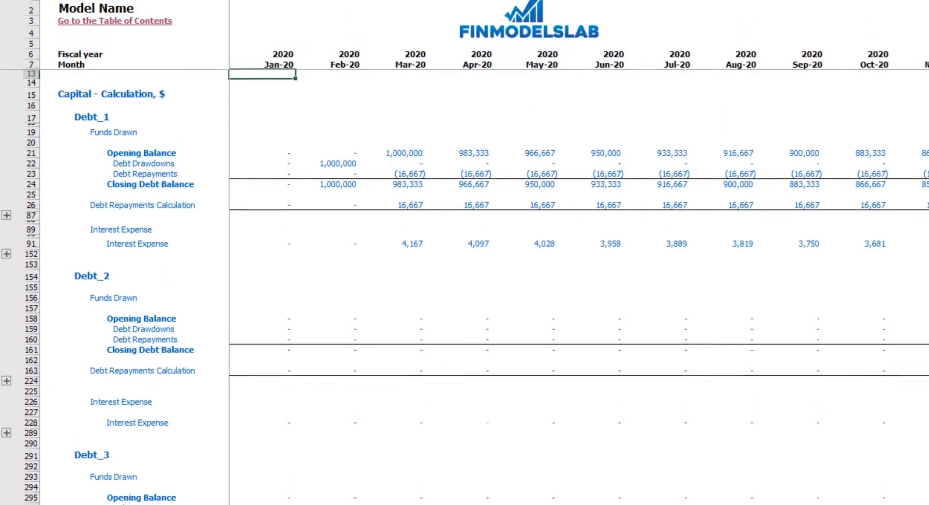
click(194, 503)
click(33, 316)
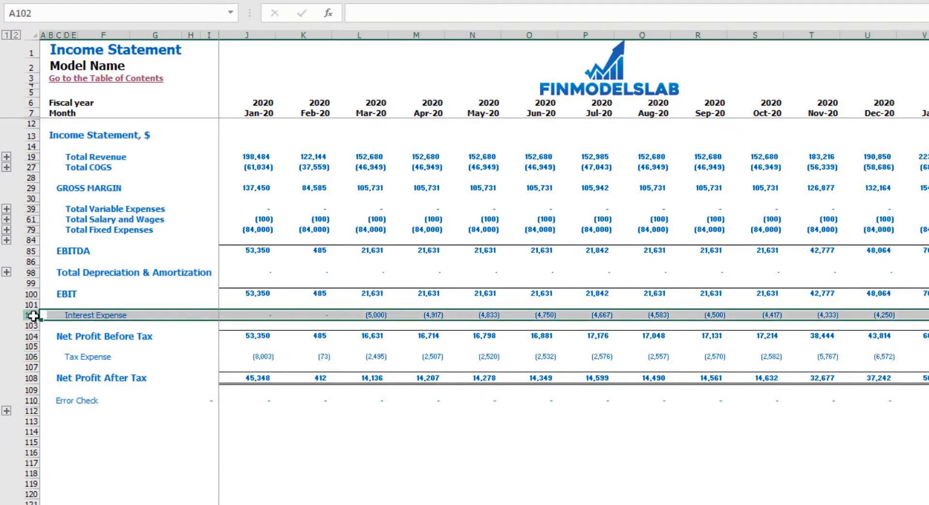
- Review Interest Paid, Debt Drawdowns and Debt Repayments in the Cash Flow Statement and the Debt row in the Balance Sheet
click(167, 503)
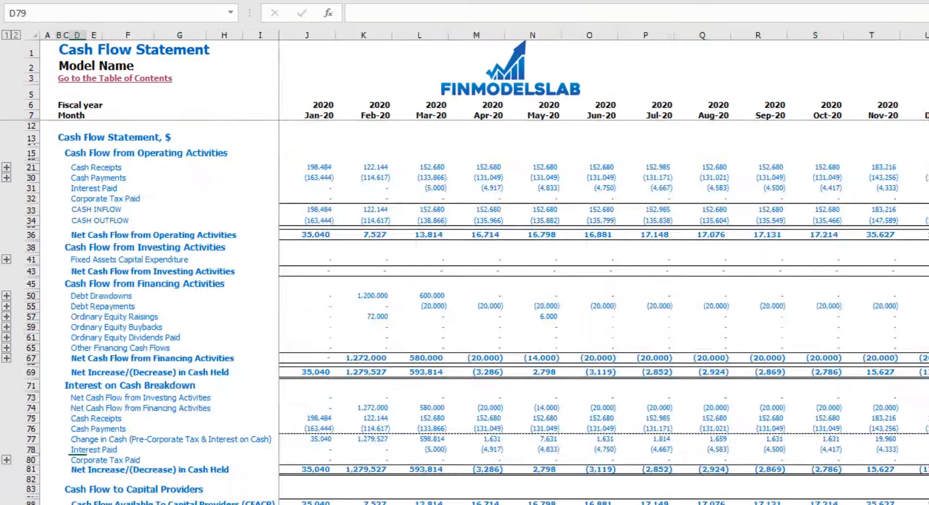
click(31, 188)
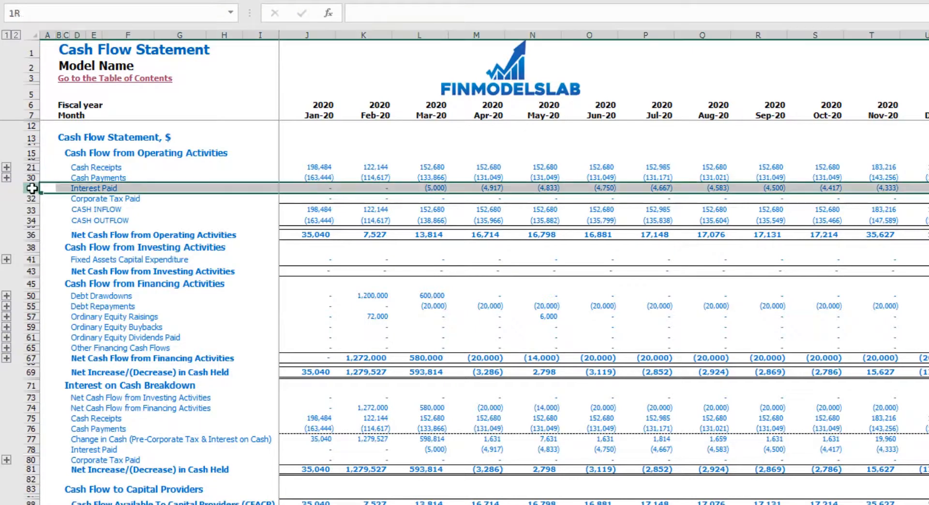
click(31, 295)
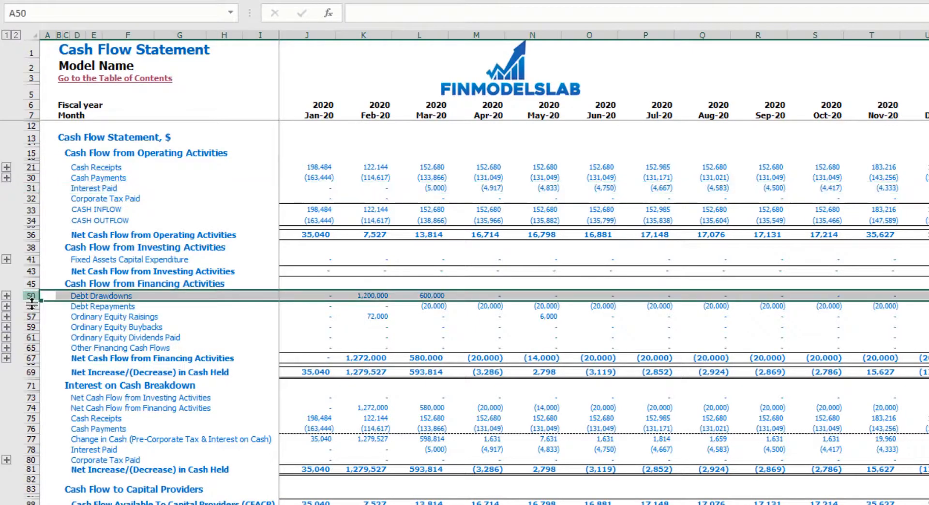
click(29, 306)
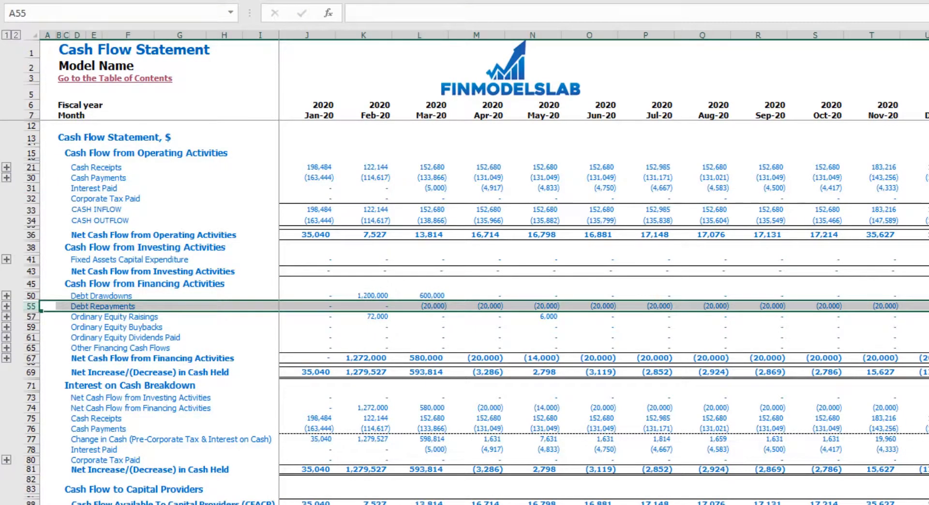
key(ctrl+Page_Down)
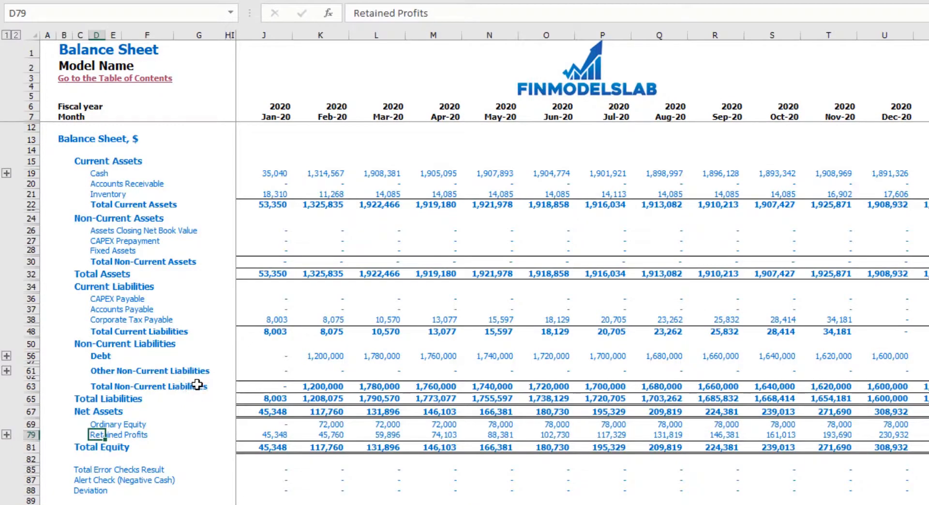
click(29, 356)
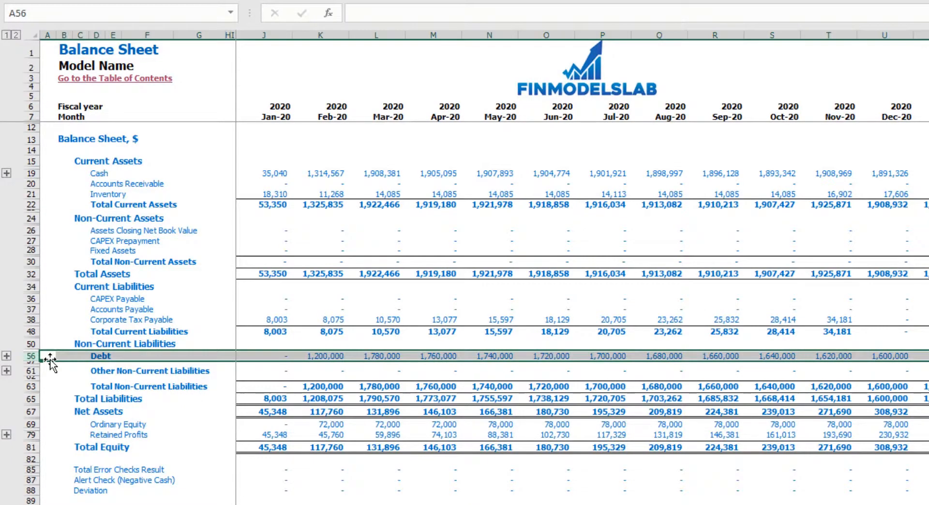